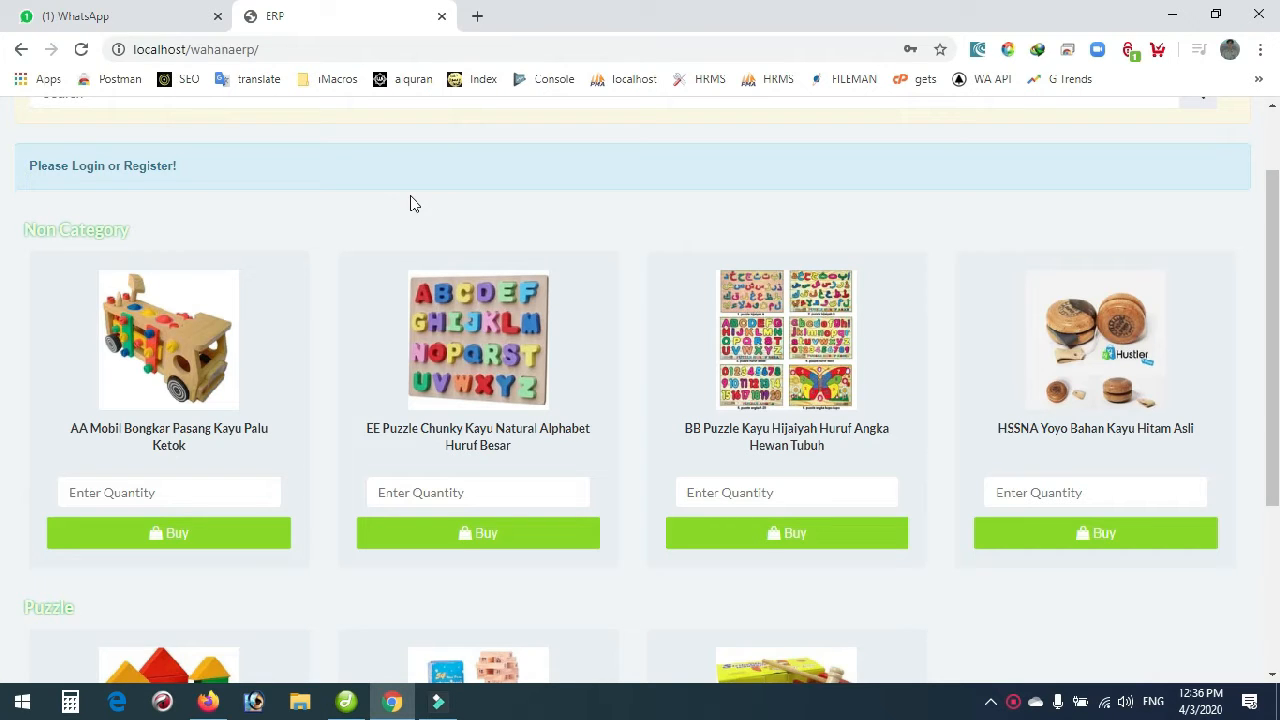
Try buying 2 EE Puzzle Chunky alphabet puzzles while logged out, getting 'Access Denied!'.
{"action": "left_click", "coordinate": [354, 58]}
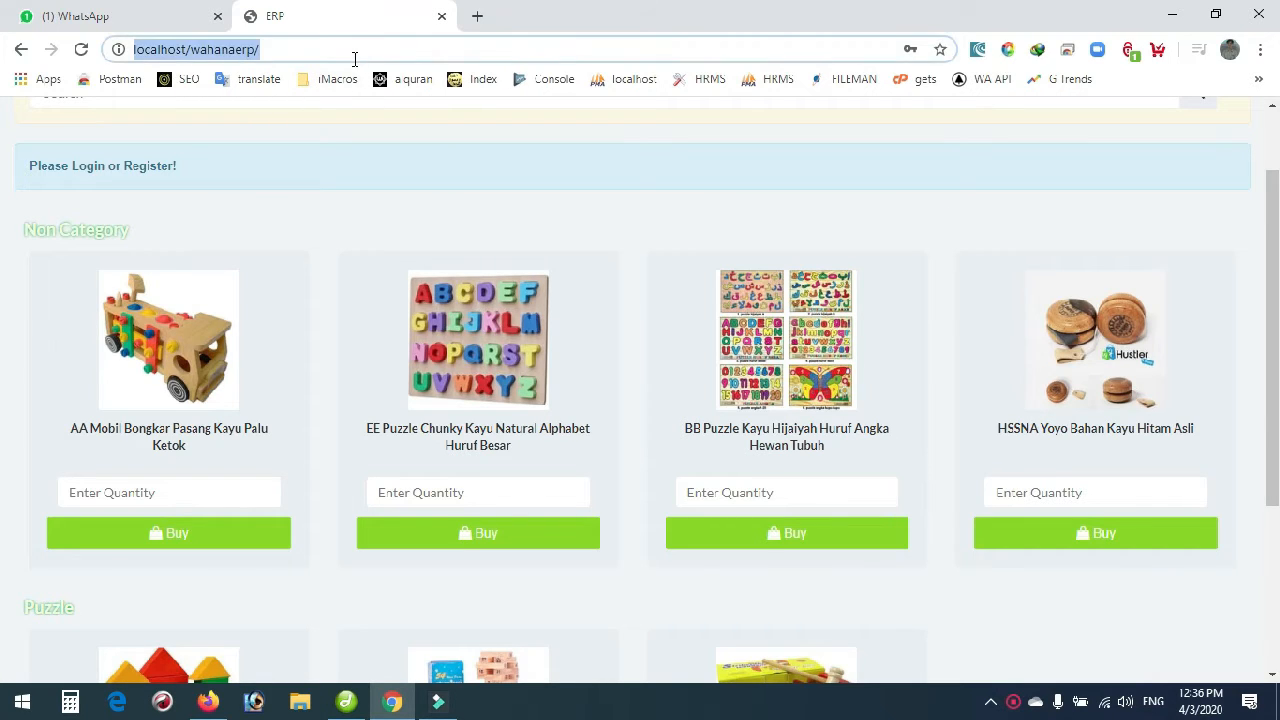
{"action": "left_click", "coordinate": [366, 186]}
{"action": "scroll", "coordinate": [418, 237], "scroll_direction": "down", "scroll_amount": 3}
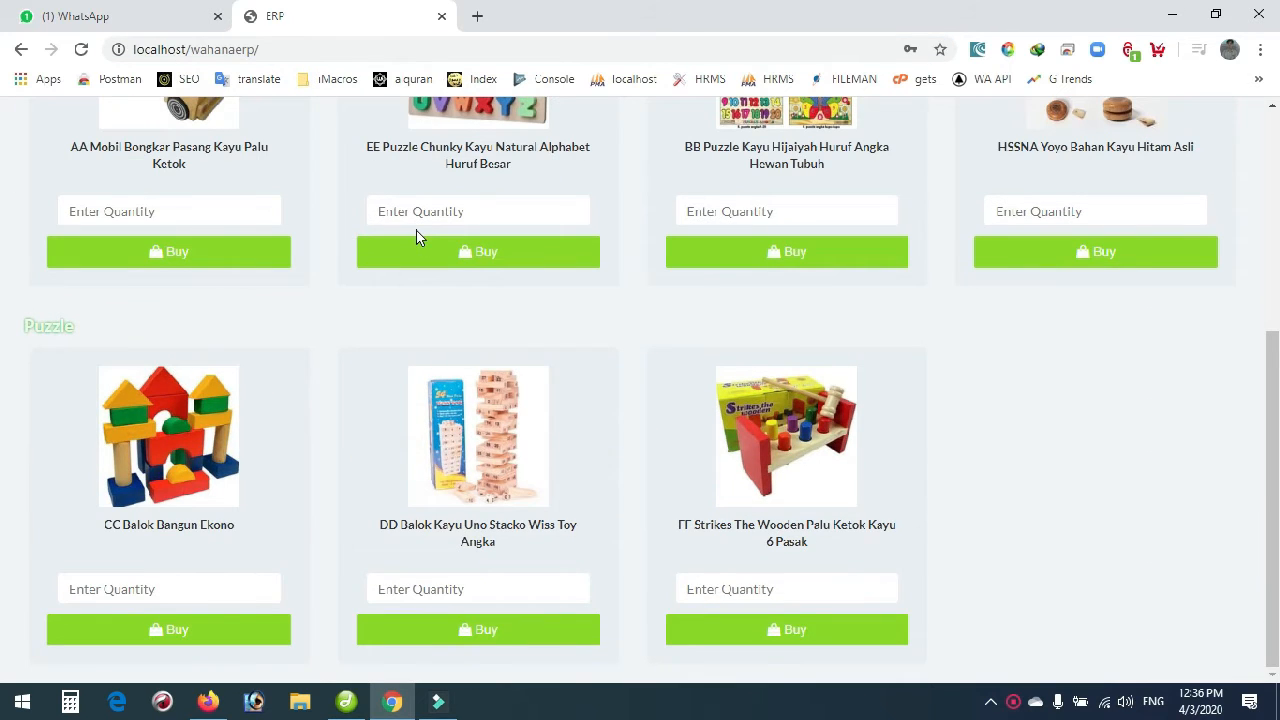
{"action": "scroll", "coordinate": [543, 349], "scroll_direction": "up", "scroll_amount": 4}
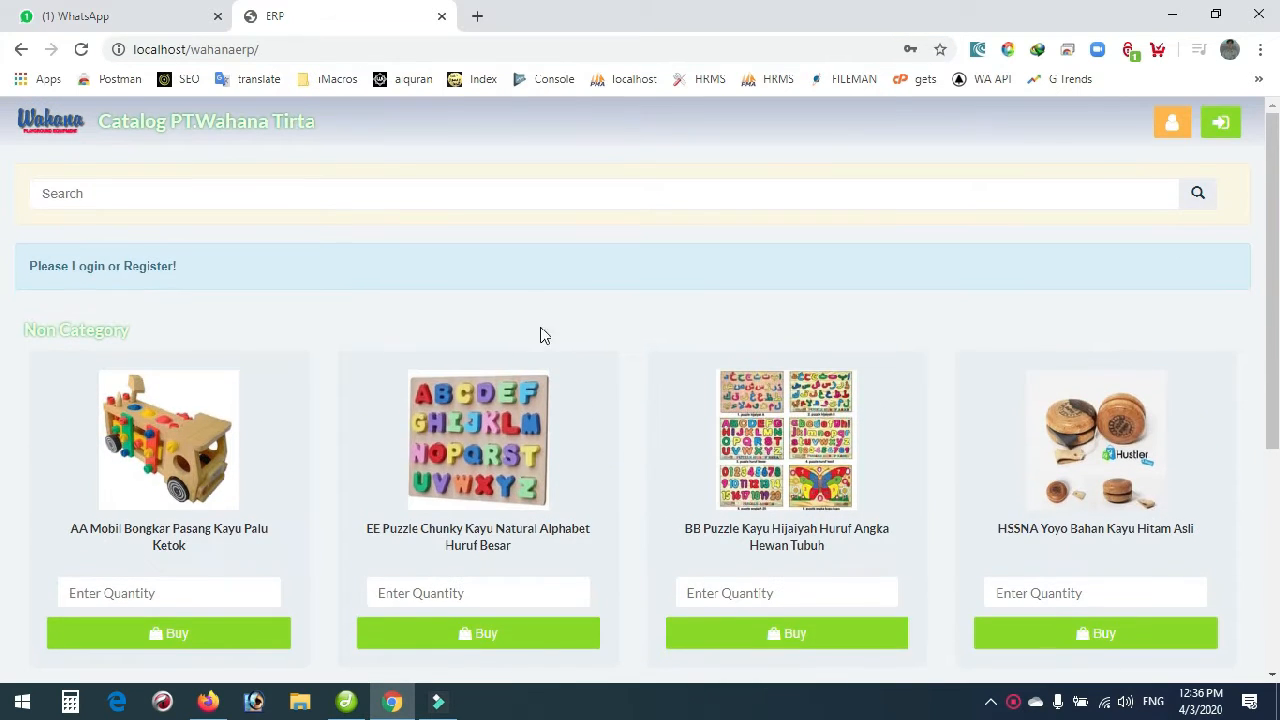
{"action": "scroll", "coordinate": [405, 286], "scroll_direction": "down", "scroll_amount": 2}
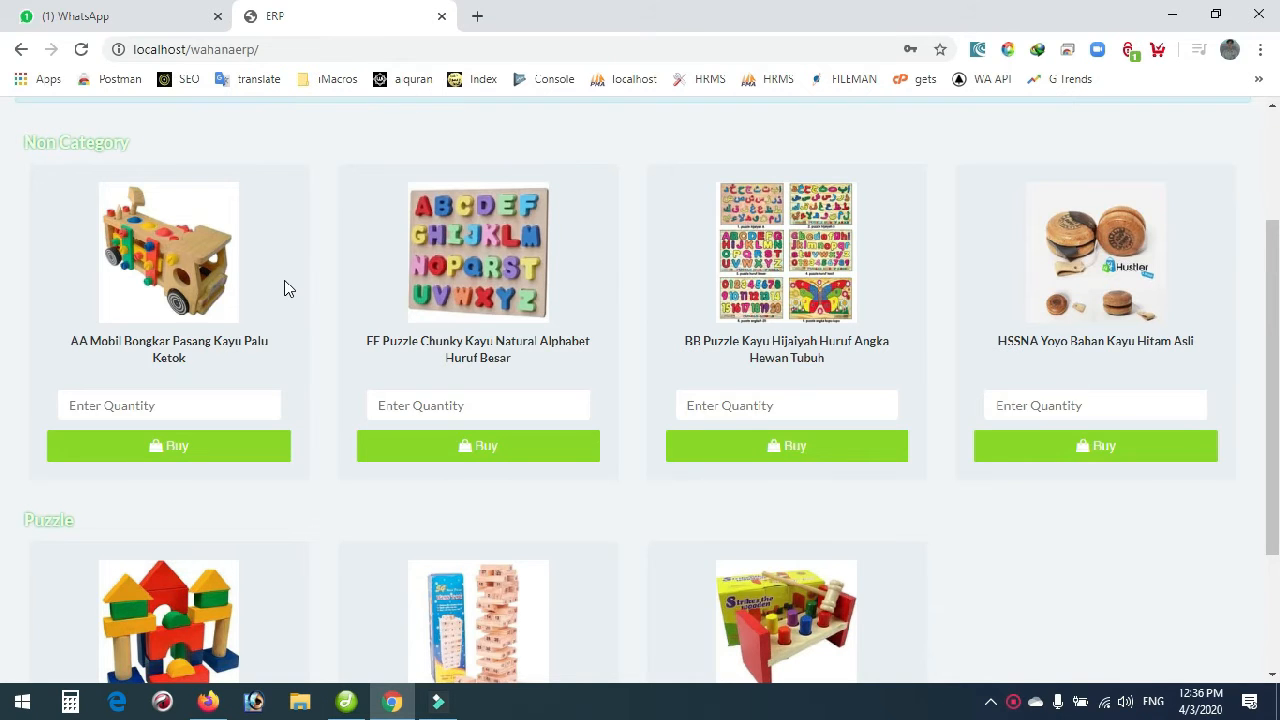
{"action": "scroll", "coordinate": [271, 289], "scroll_direction": "up", "scroll_amount": 2}
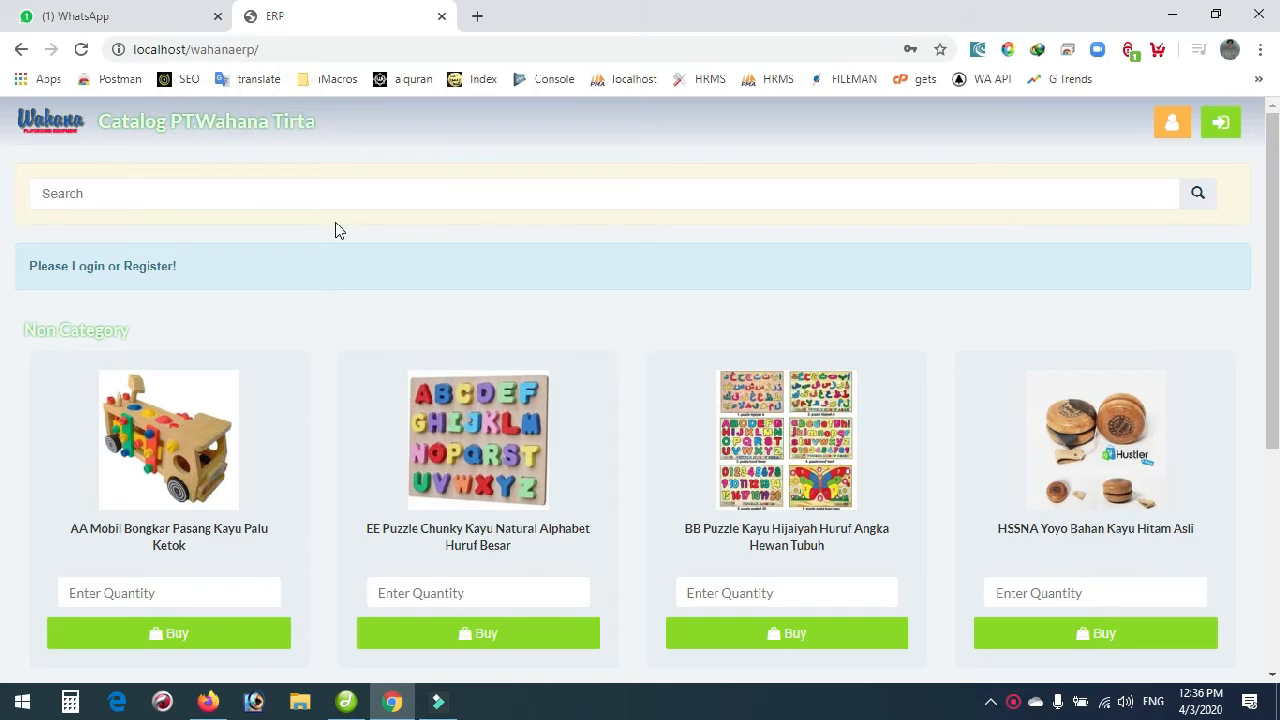
{"action": "scroll", "coordinate": [337, 229], "scroll_direction": "down", "scroll_amount": 2}
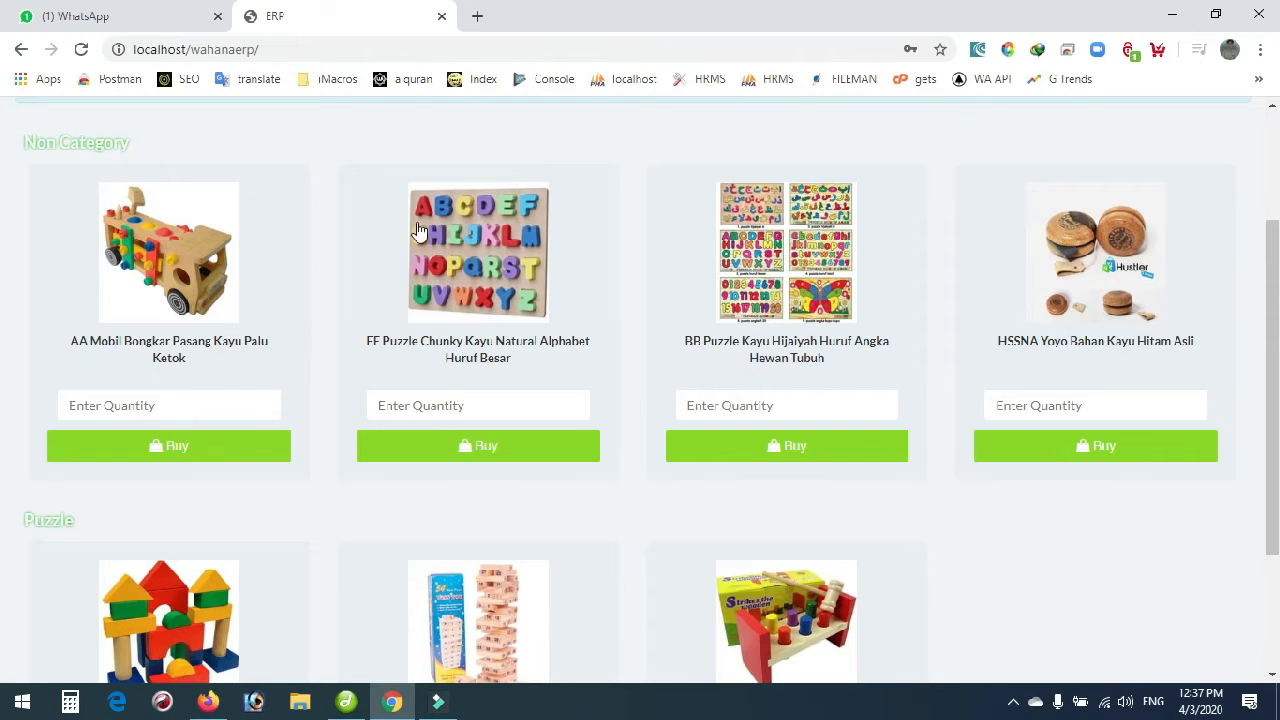
{"action": "left_click", "coordinate": [507, 410]}
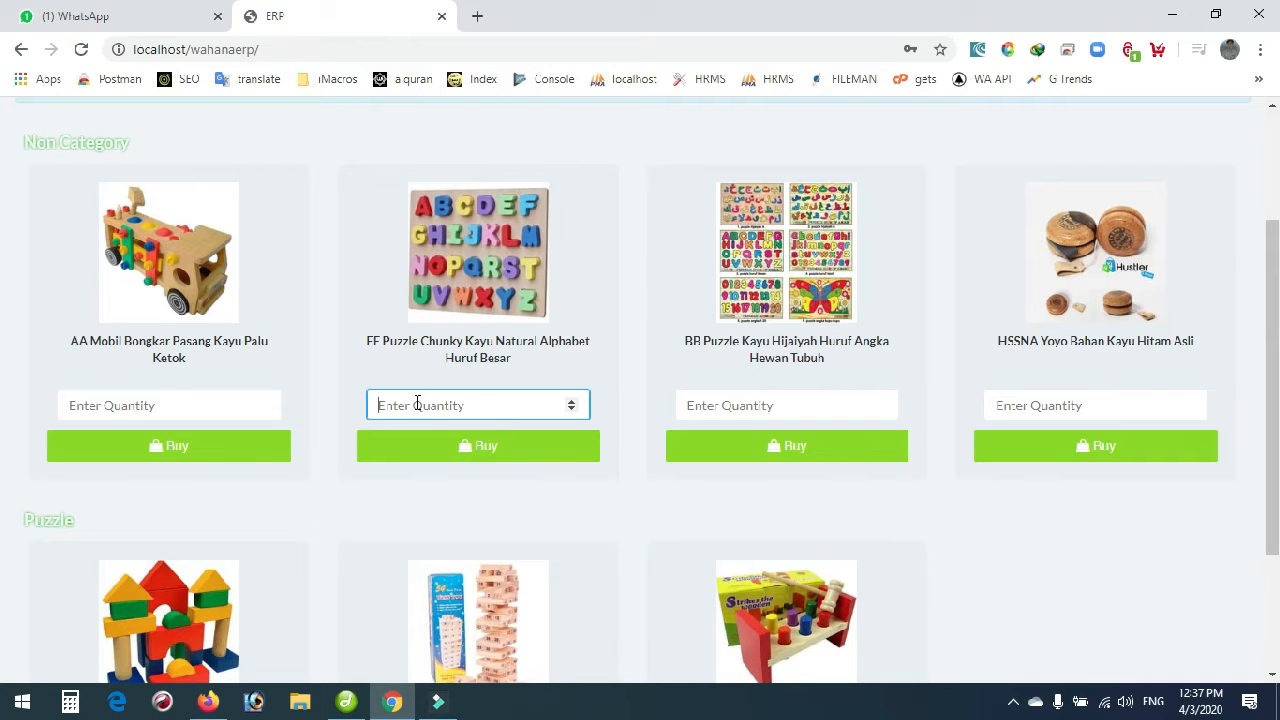
{"action": "type", "text": "2"}
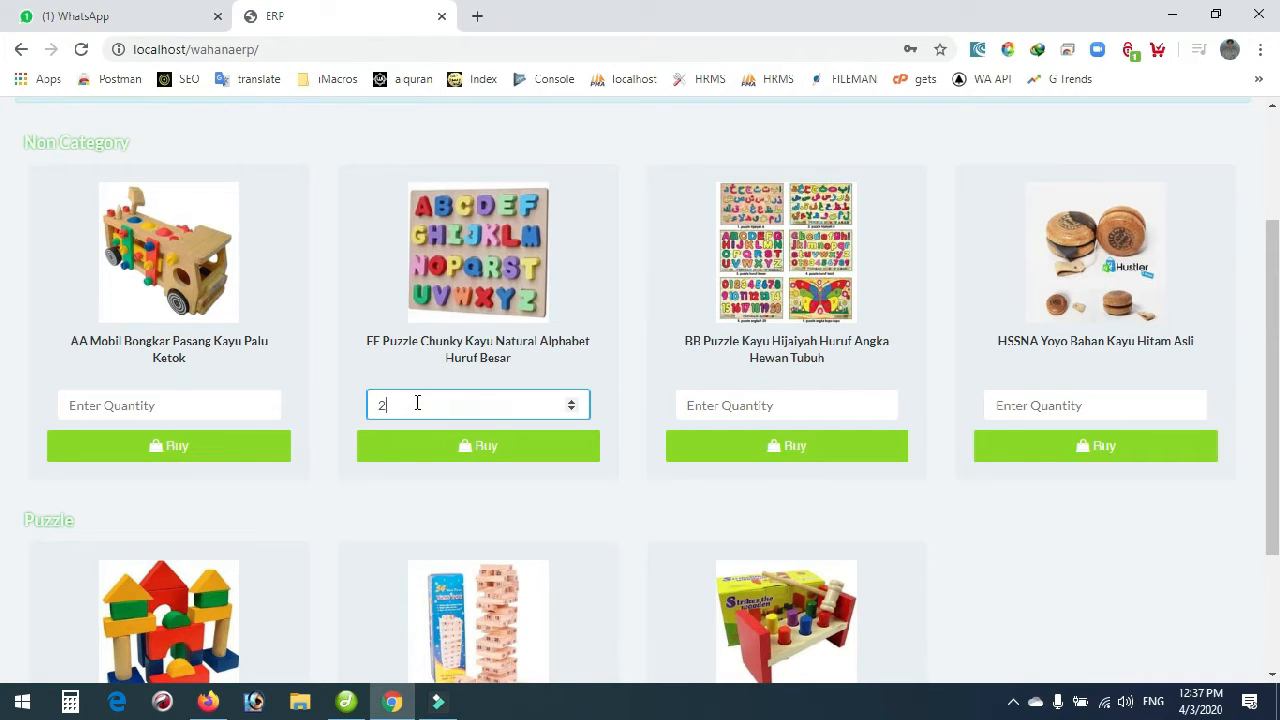
{"action": "left_click", "coordinate": [419, 454]}
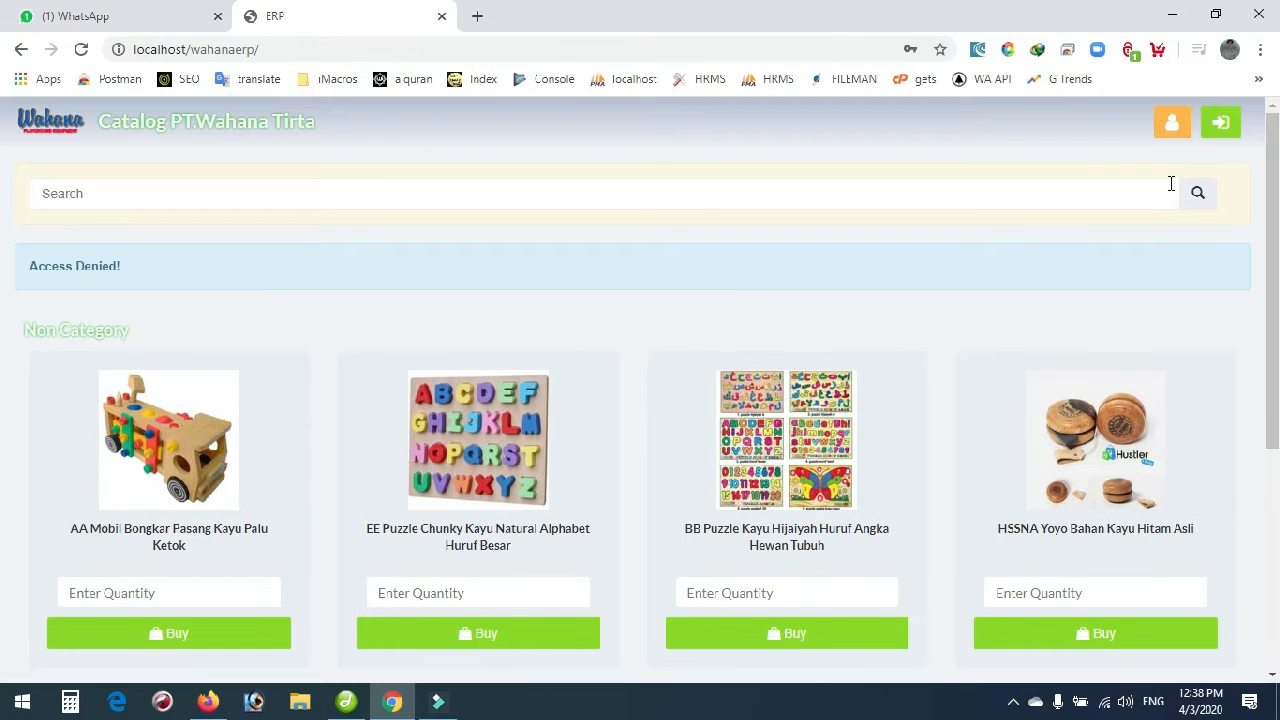
Open the Register form and enter the customer's name and e-mail address.
{"action": "left_click", "coordinate": [1172, 124]}
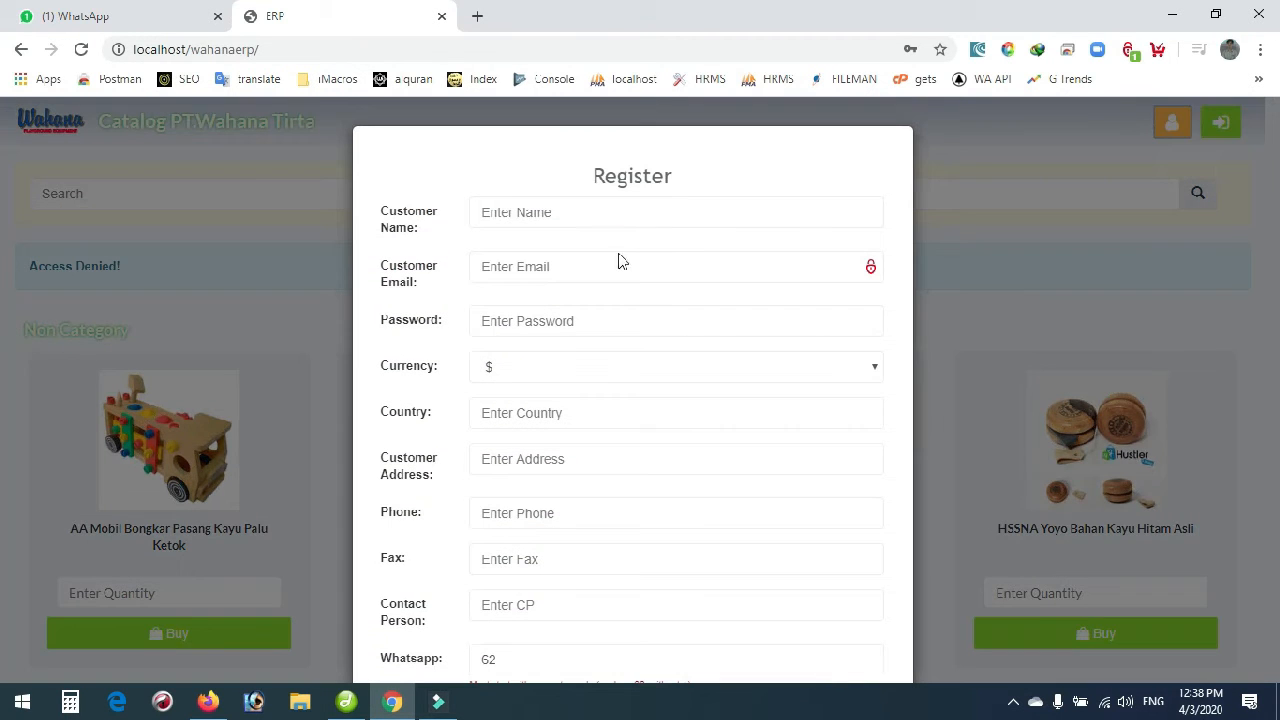
{"action": "left_click", "coordinate": [534, 214]}
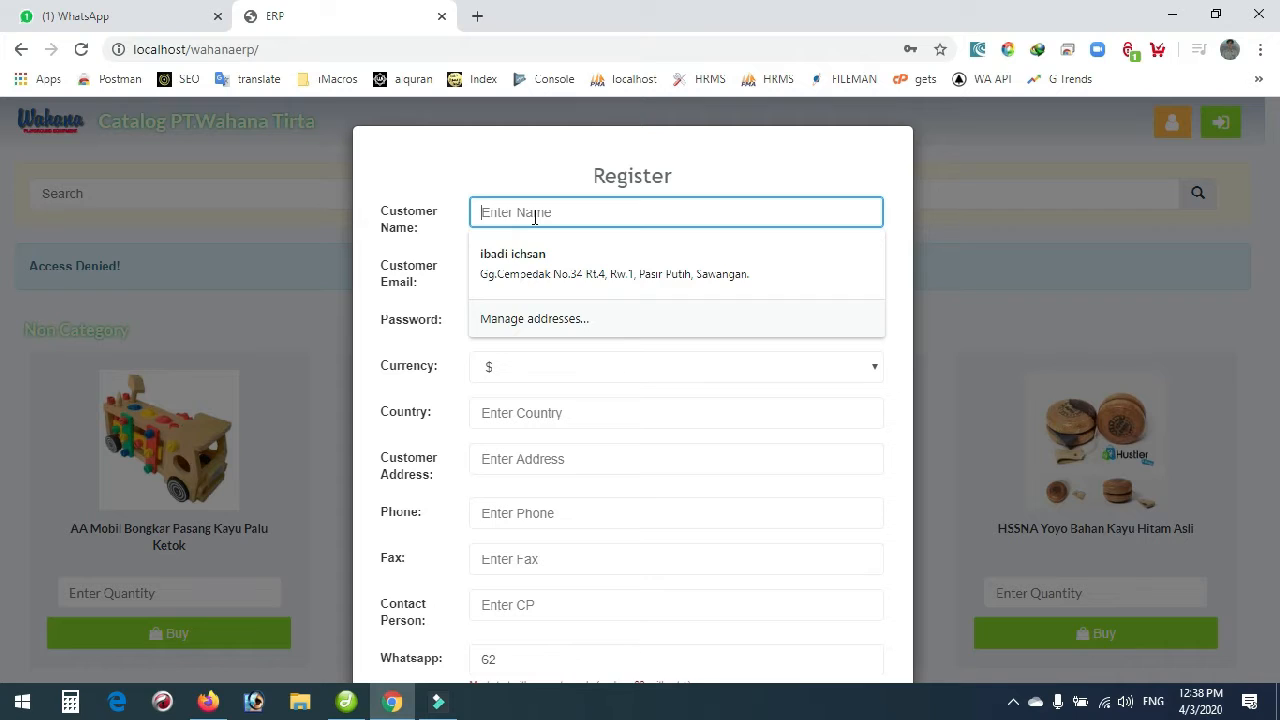
{"action": "key", "text": "BackSpace"}
{"action": "key", "text": "BackSpace"}
{"action": "key", "text": "BackSpace"}
{"action": "key", "text": "BackSpace"}
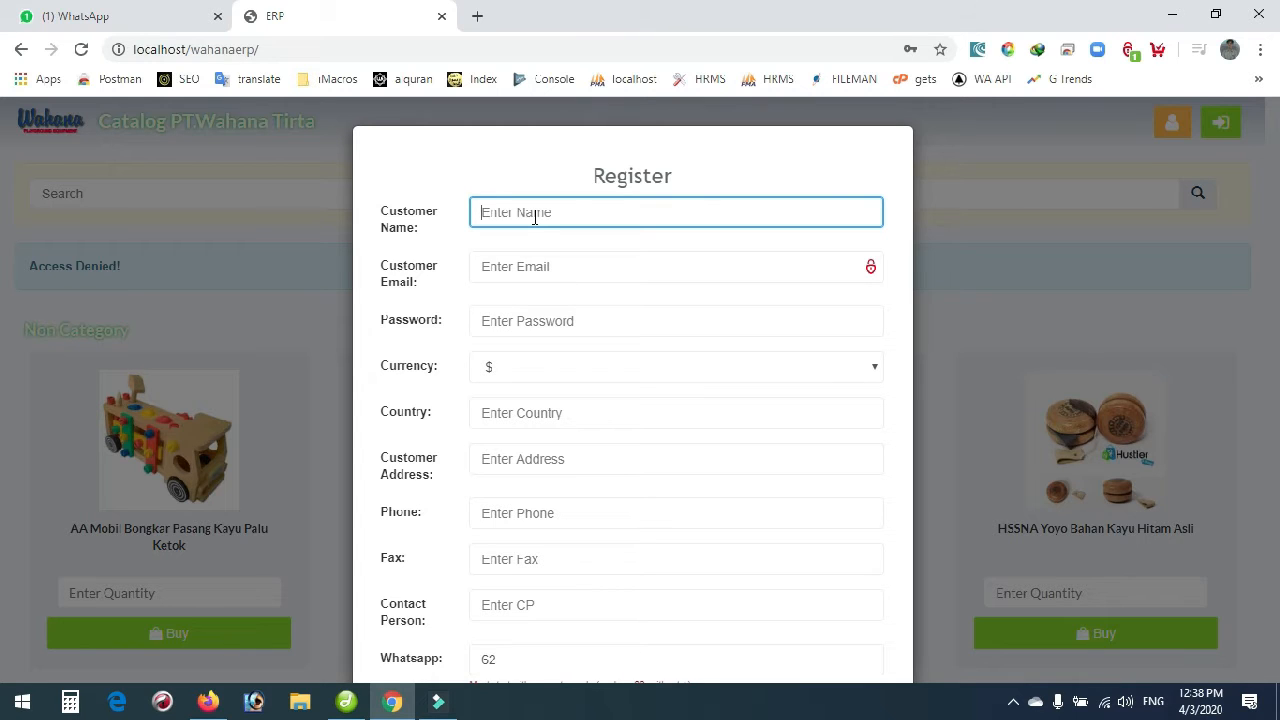
{"action": "key", "text": "Tab"}
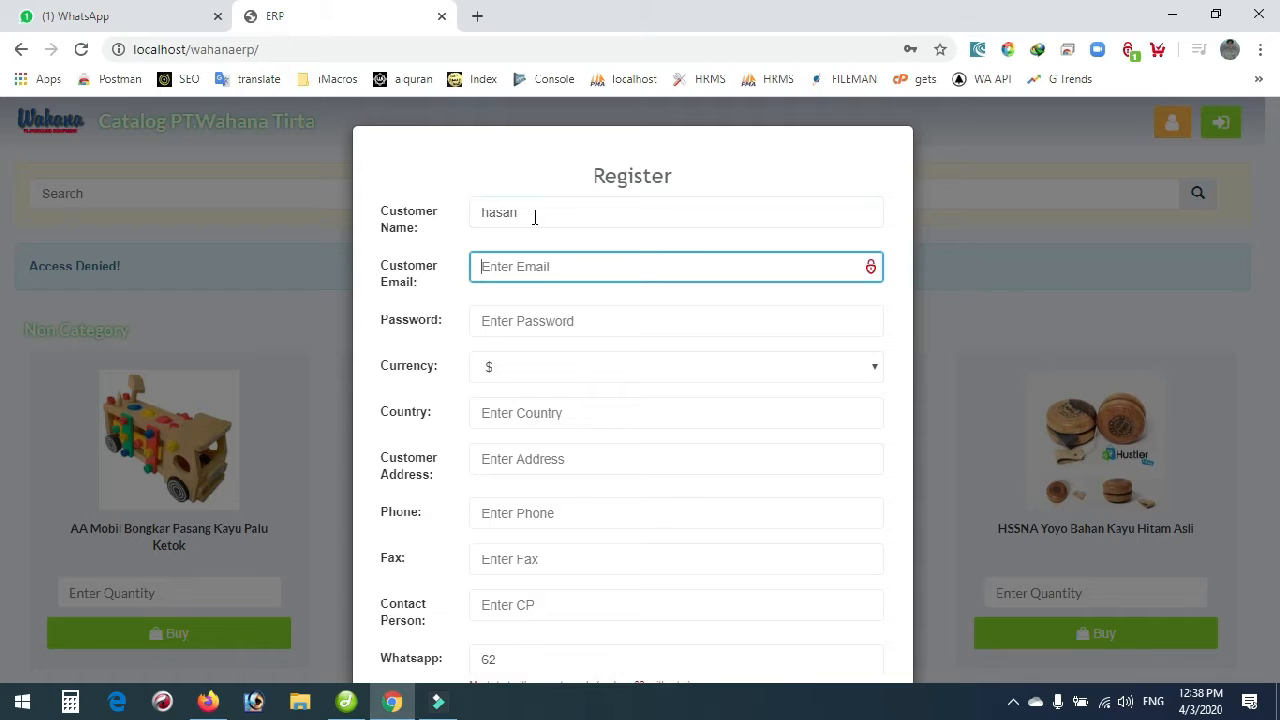
Enter the account password, keep $ as currency, and begin entering Italy as the country.
{"action": "key", "text": "Tab"}
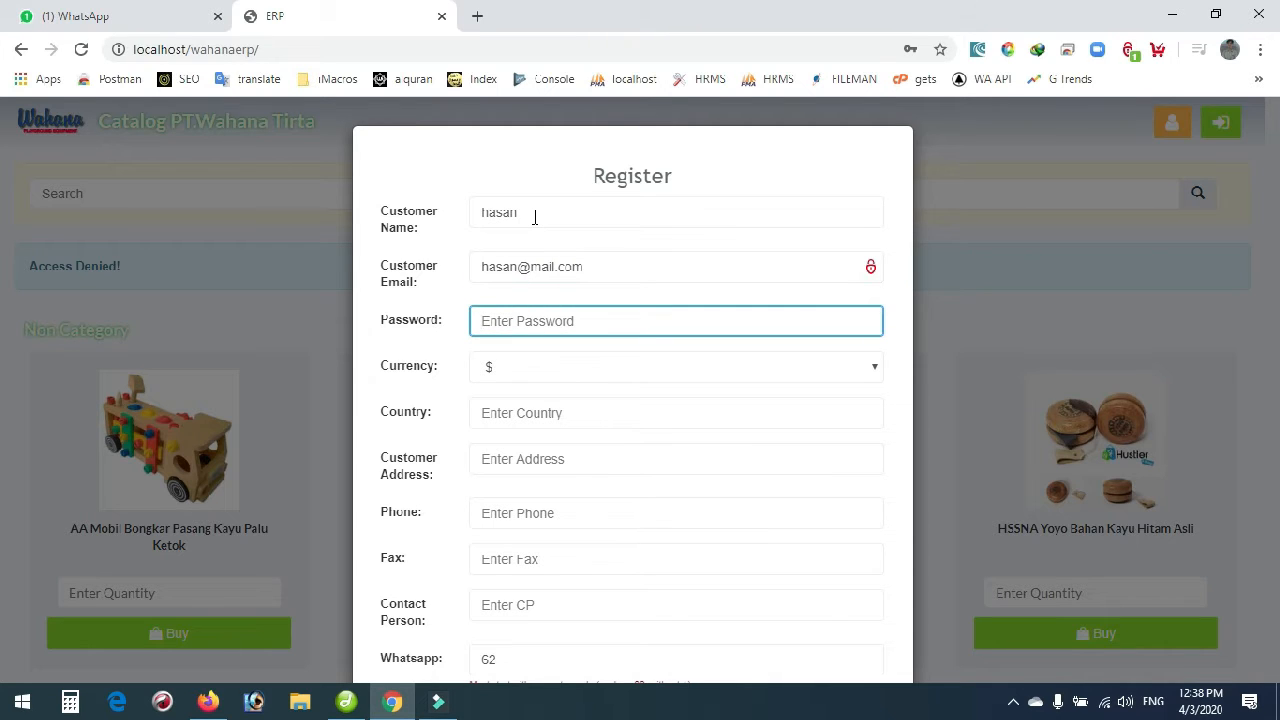
{"action": "left_click", "coordinate": [531, 366]}
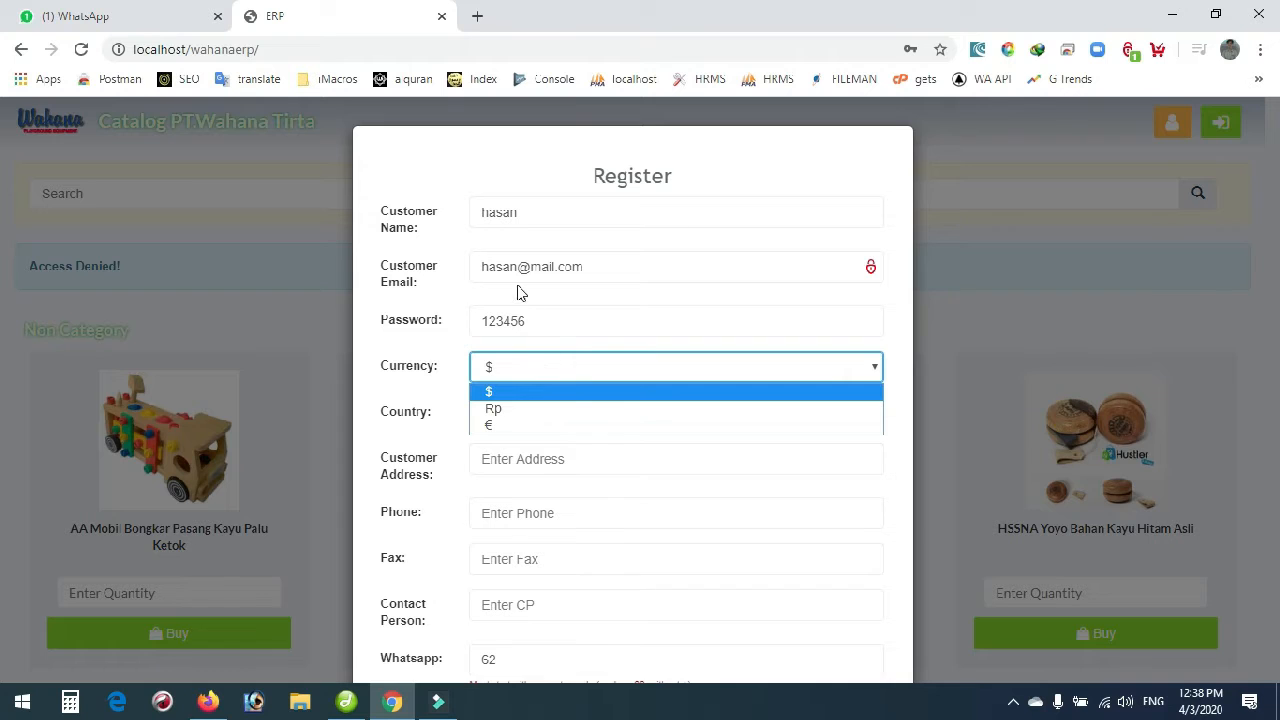
{"action": "left_click", "coordinate": [418, 358]}
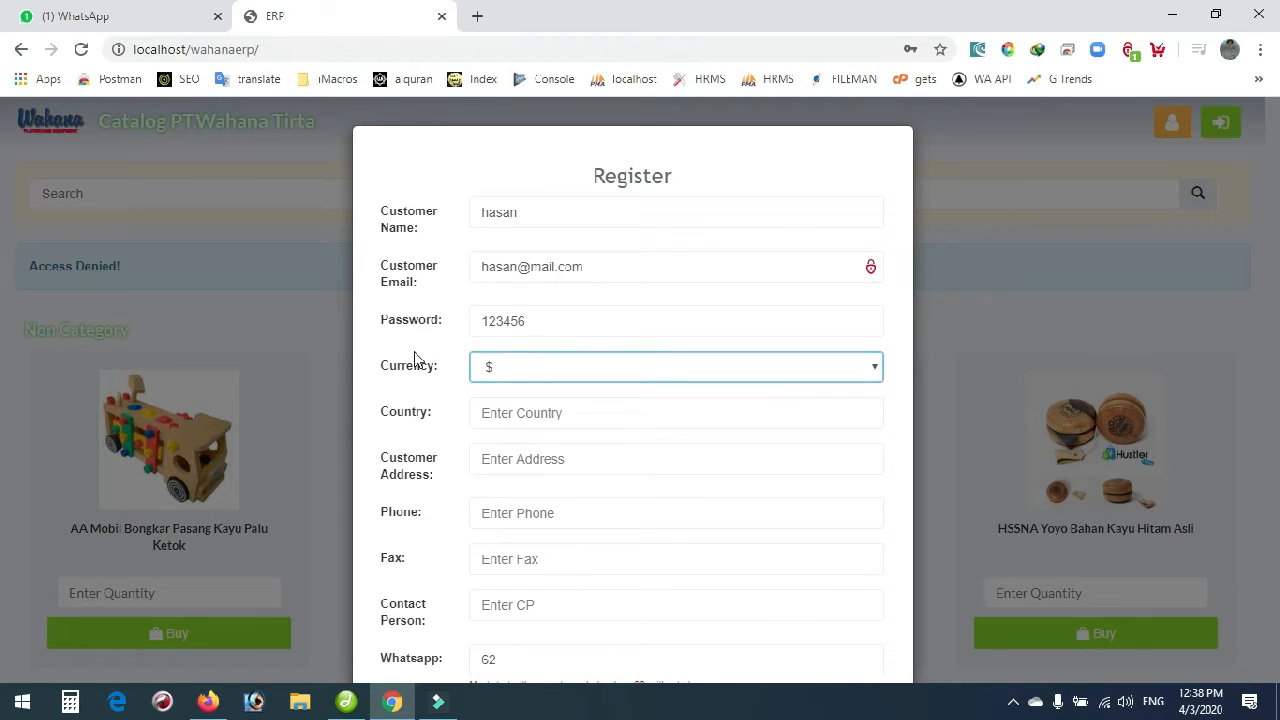
{"action": "left_click", "coordinate": [510, 416]}
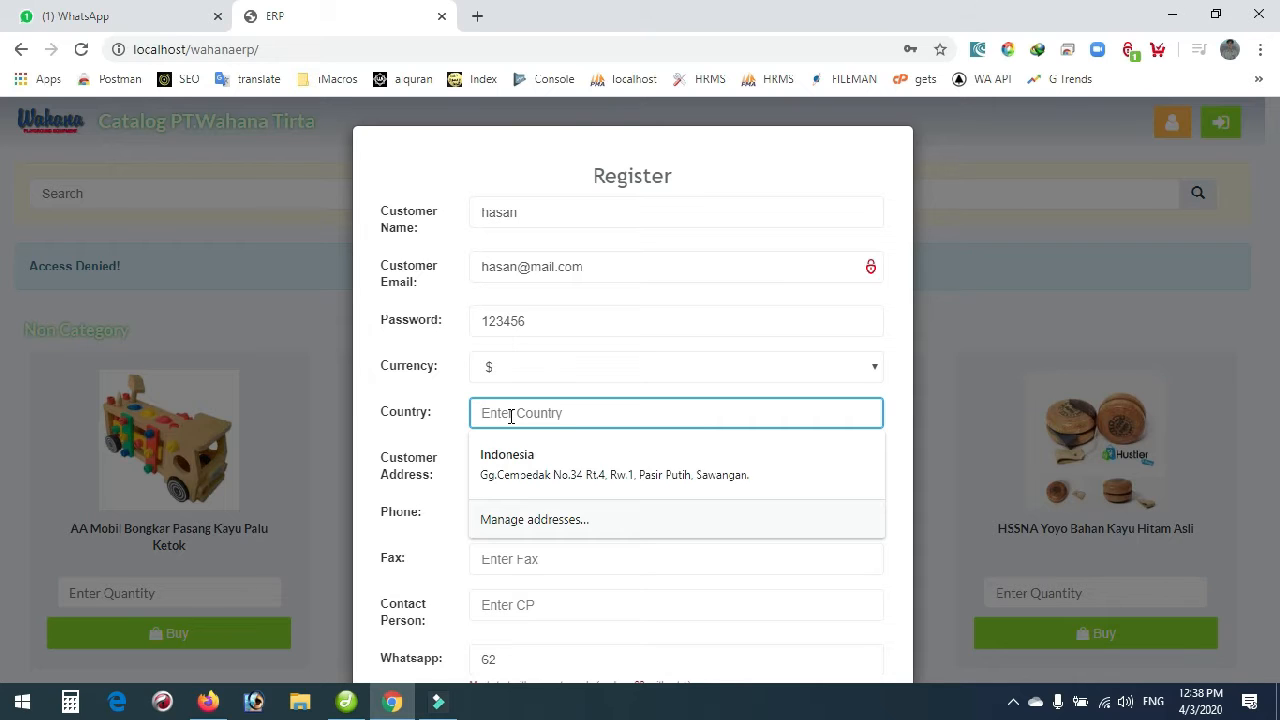
{"action": "type", "text": "Ita"}
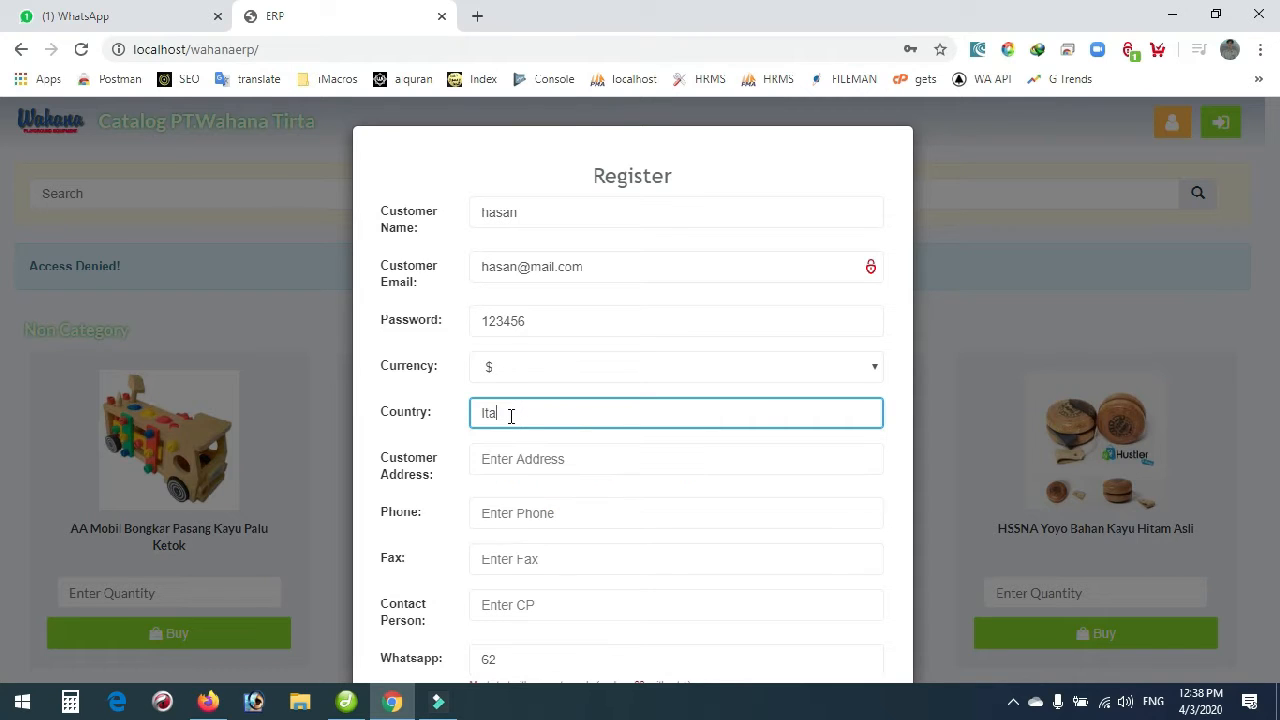
{"action": "type", "text": "ly"}
Check the Whatsapp number field and attempt to submit the registration.
{"action": "scroll", "coordinate": [537, 440], "scroll_direction": "down", "scroll_amount": 2}
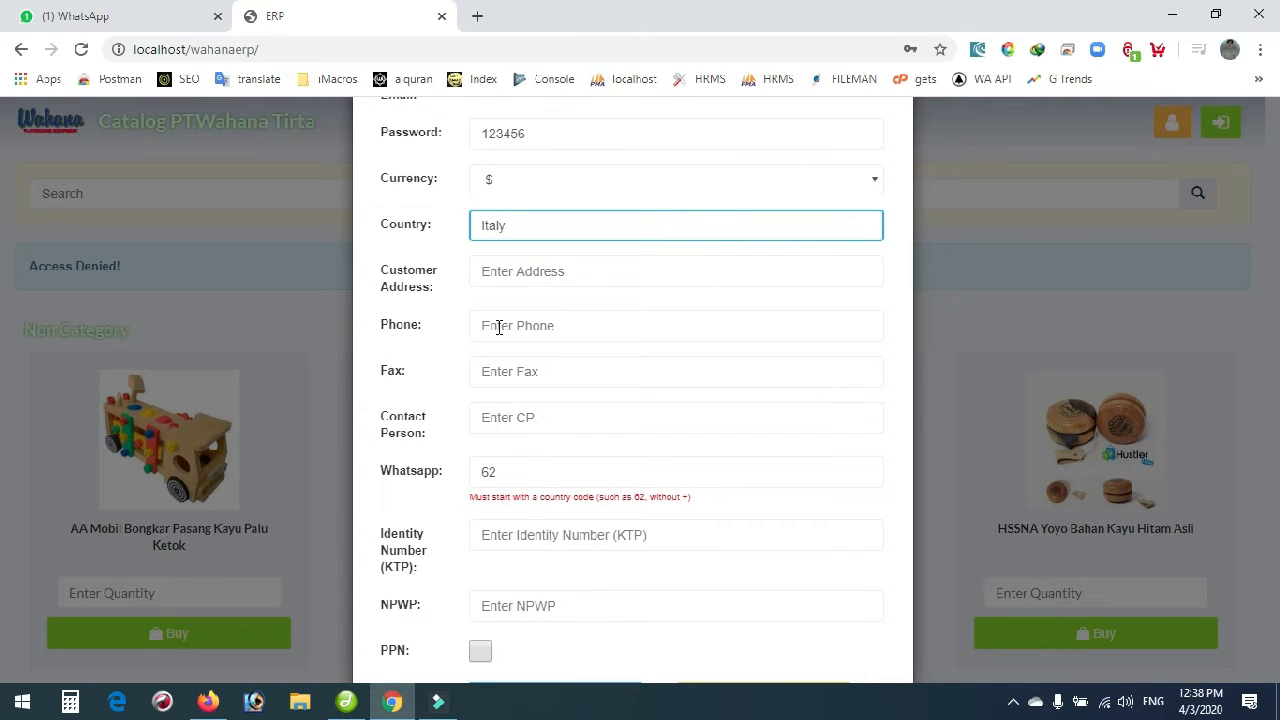
{"action": "scroll", "coordinate": [500, 420], "scroll_direction": "down", "scroll_amount": 1}
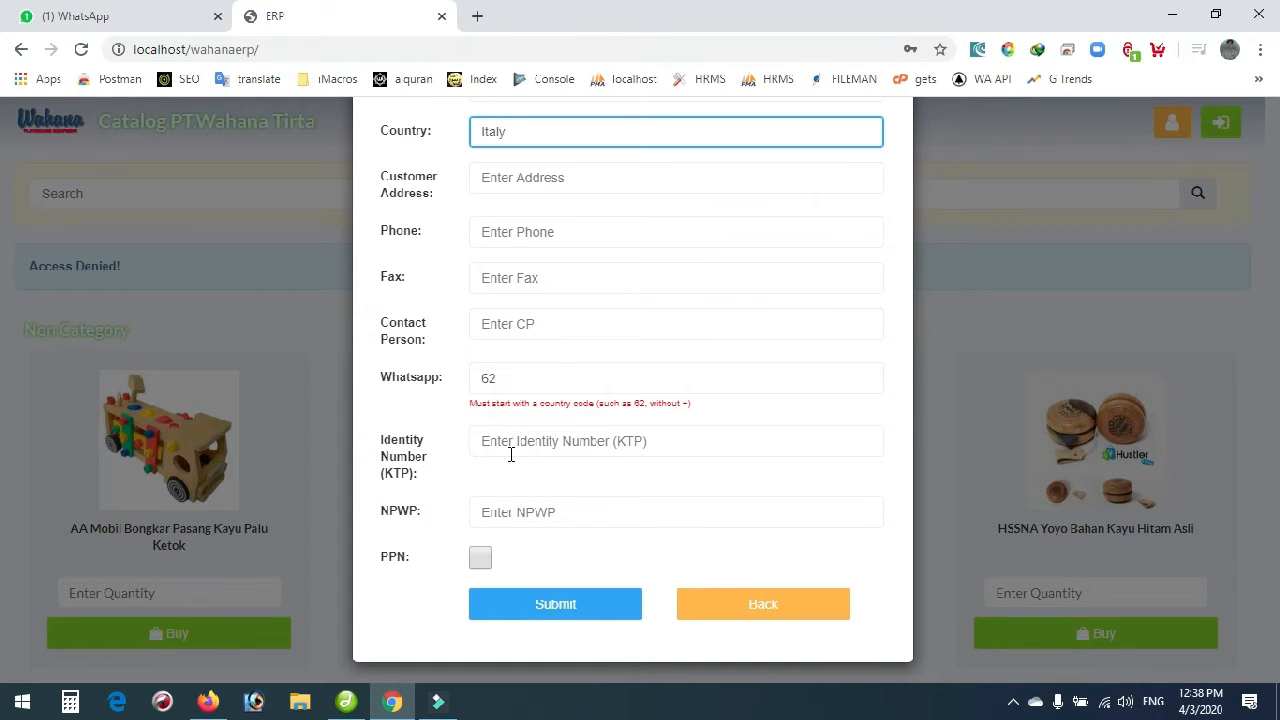
{"action": "left_click", "coordinate": [532, 384]}
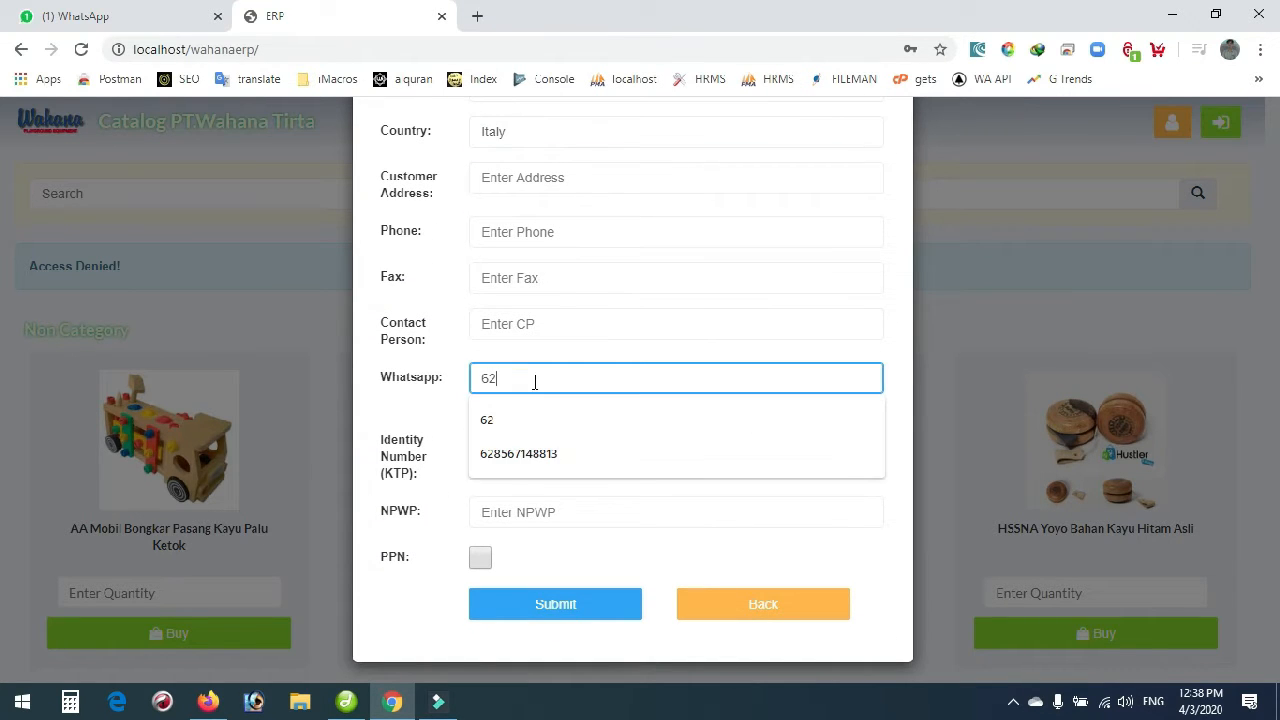
{"action": "left_click", "coordinate": [420, 418]}
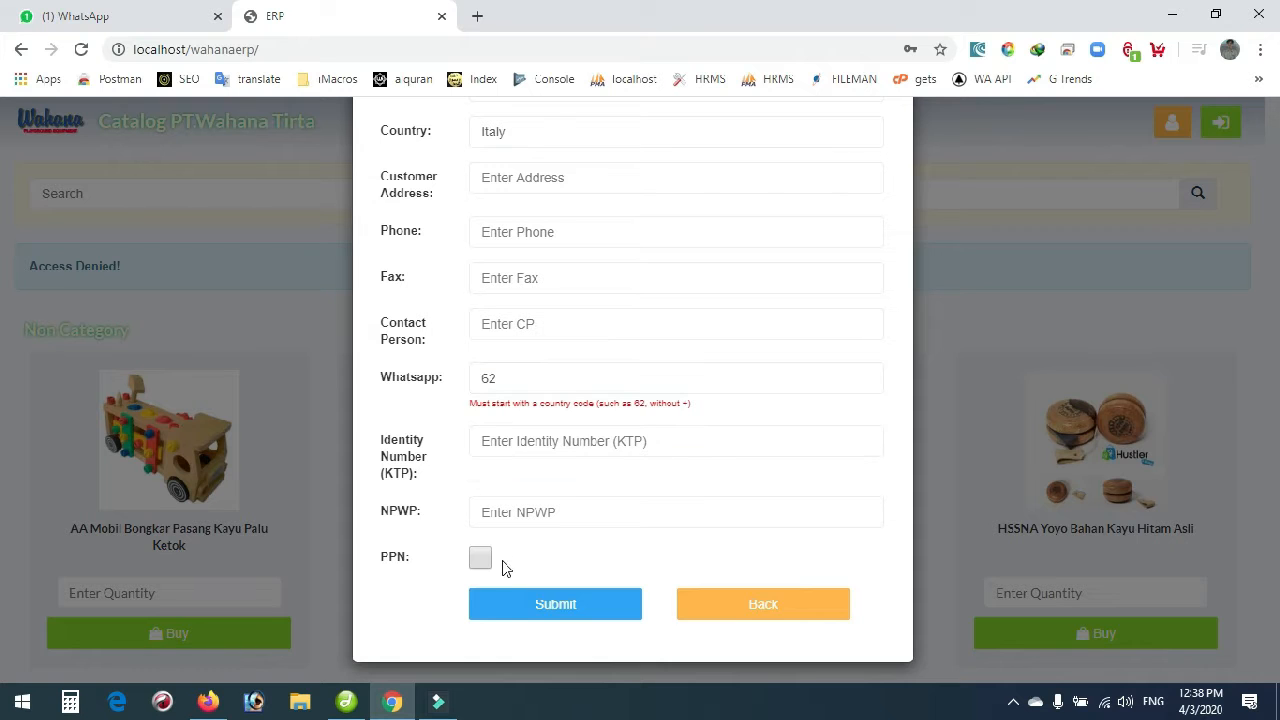
{"action": "left_click", "coordinate": [508, 610]}
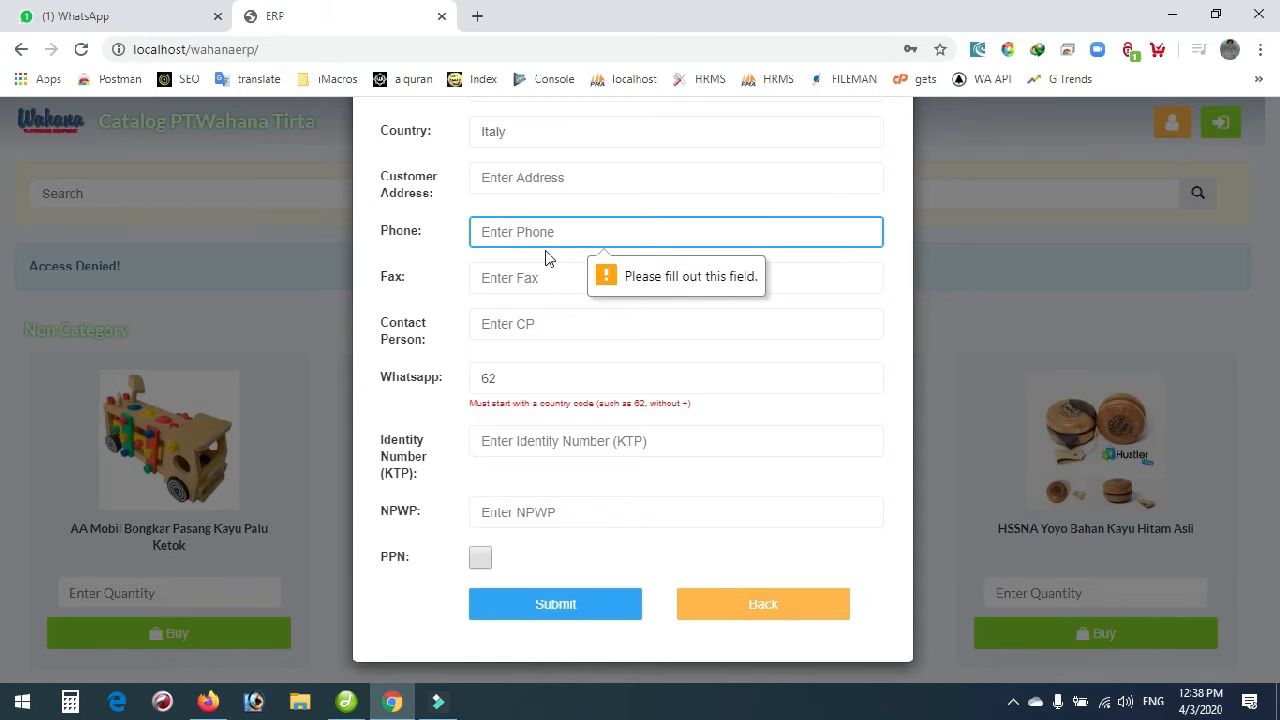
Fill in the required phone number in international format with a '+' country code.
{"action": "left_click", "coordinate": [510, 231]}
{"action": "left_click", "coordinate": [497, 276]}
{"action": "left_click", "coordinate": [585, 231]}
{"action": "left_click_drag", "start_coordinate": [585, 231], "coordinate": [800, 230]}
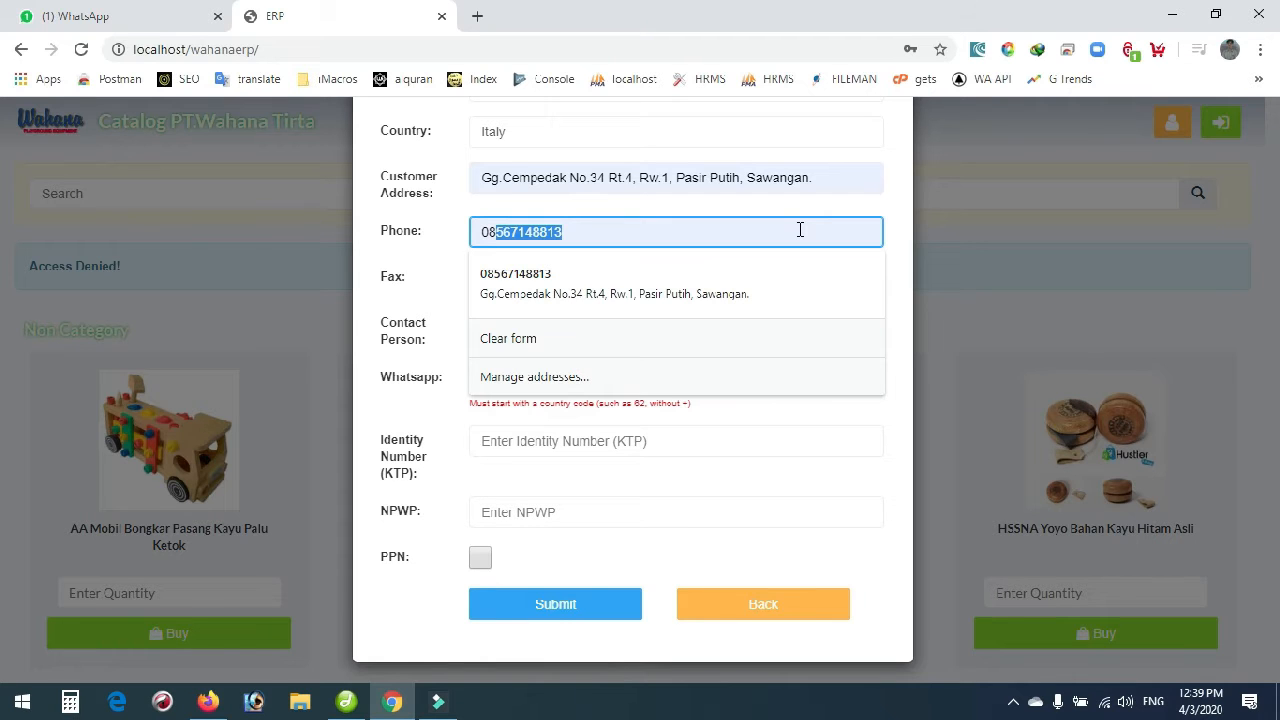
{"action": "type", "text": "4555555555"}
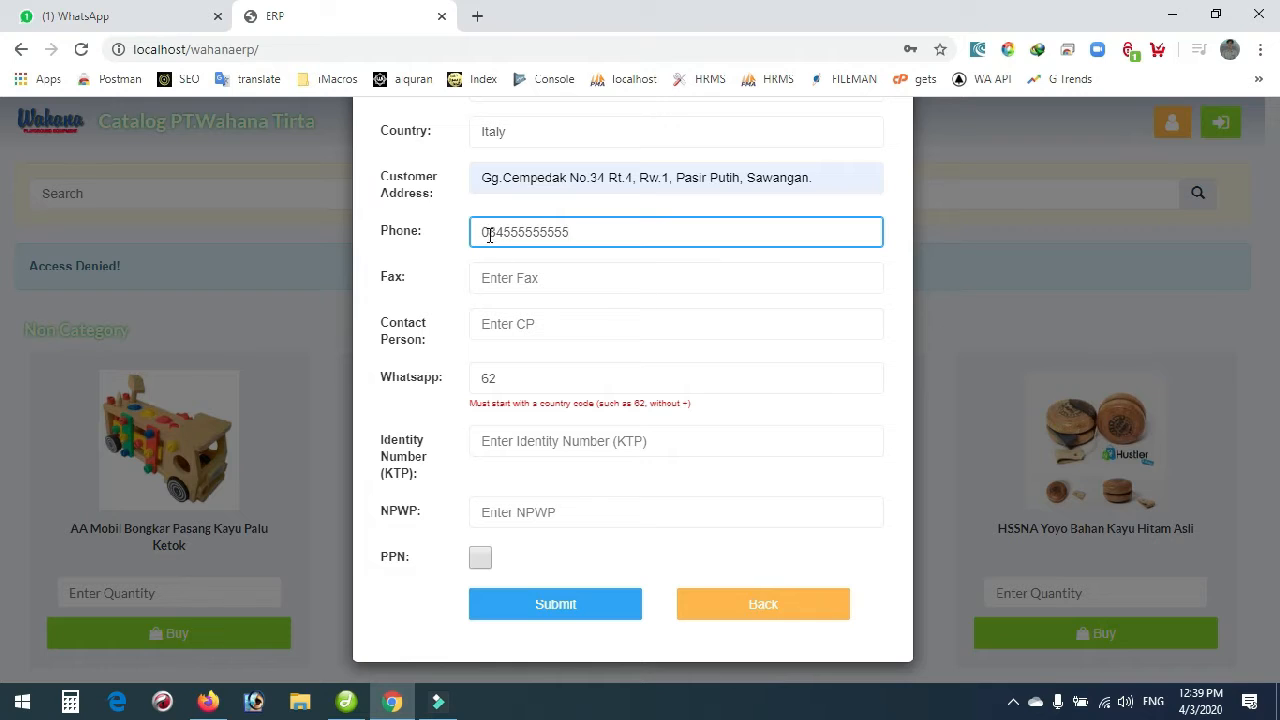
{"action": "left_click_drag", "start_coordinate": [488, 235], "coordinate": [465, 233]}
{"action": "type", "text": "^"}
{"action": "key", "text": "BackSpace"}
{"action": "type", "text": "61"}
{"action": "left_click", "coordinate": [484, 235]}
{"action": "type", "text": "+"}
Replace the autofilled customer address with the street address and submit the registration.
{"action": "left_click_drag", "start_coordinate": [818, 177], "coordinate": [365, 183]}
{"action": "type", "text": "St.Ju"}
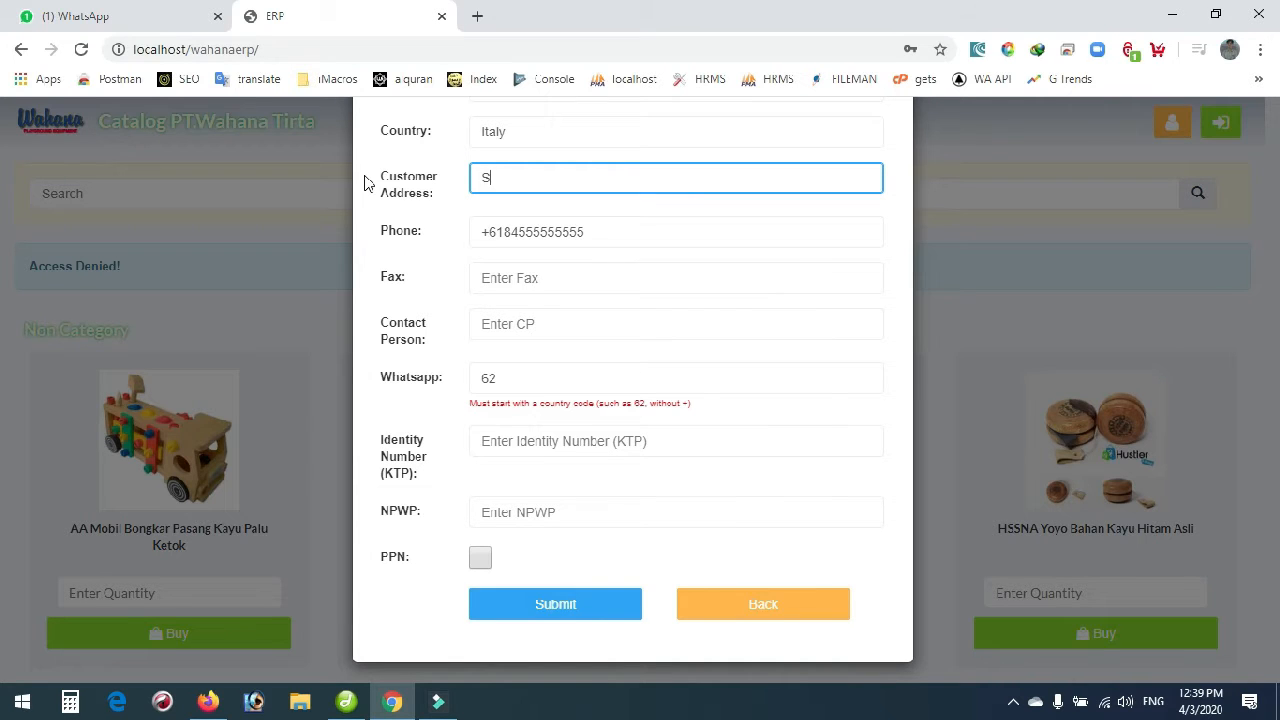
{"action": "type", "text": "lisu"}
{"action": "key", "text": "BackSpace"}
{"action": "key", "text": "BackSpace"}
{"action": "type", "text": "us"}
{"action": "left_click", "coordinate": [530, 606]}
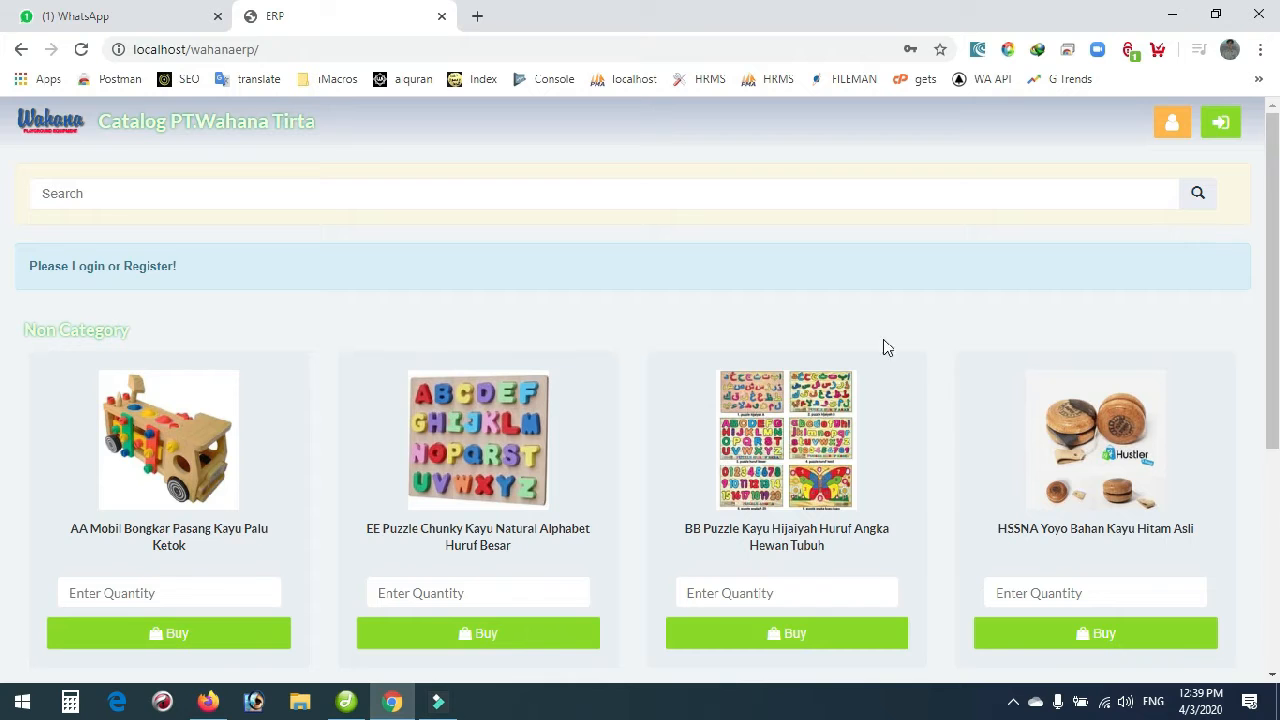
Log in with the newly registered customer's e-mail and password.
{"action": "left_click", "coordinate": [1214, 124]}
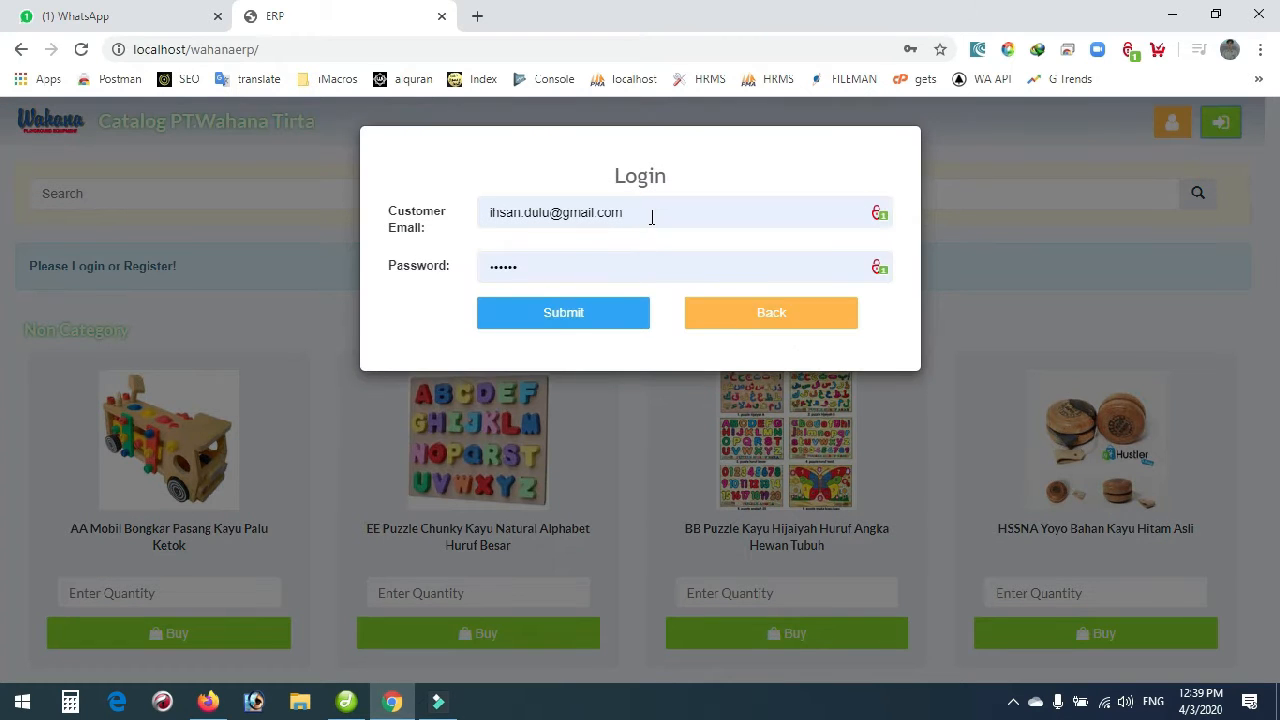
{"action": "left_click", "coordinate": [651, 214]}
{"action": "key", "text": "BackSpace"}
{"action": "key", "text": "BackSpace"}
{"action": "key", "text": "BackSpace"}
{"action": "key", "text": "BackSpace"}
{"action": "key", "text": "BackSpace"}
{"action": "key", "text": "BackSpace"}
{"action": "key", "text": "BackSpace"}
{"action": "key", "text": "BackSpace"}
{"action": "key", "text": "BackSpace"}
{"action": "key", "text": "BackSpace"}
{"action": "key", "text": "BackSpace"}
{"action": "key", "text": "BackSpace"}
{"action": "key", "text": "BackSpace"}
{"action": "key", "text": "BackSpace"}
{"action": "key", "text": "BackSpace"}
{"action": "key", "text": "BackSpace"}
{"action": "key", "text": "BackSpace"}
{"action": "key", "text": "BackSpace"}
{"action": "key", "text": "BackSpace"}
{"action": "key", "text": "BackSpace"}
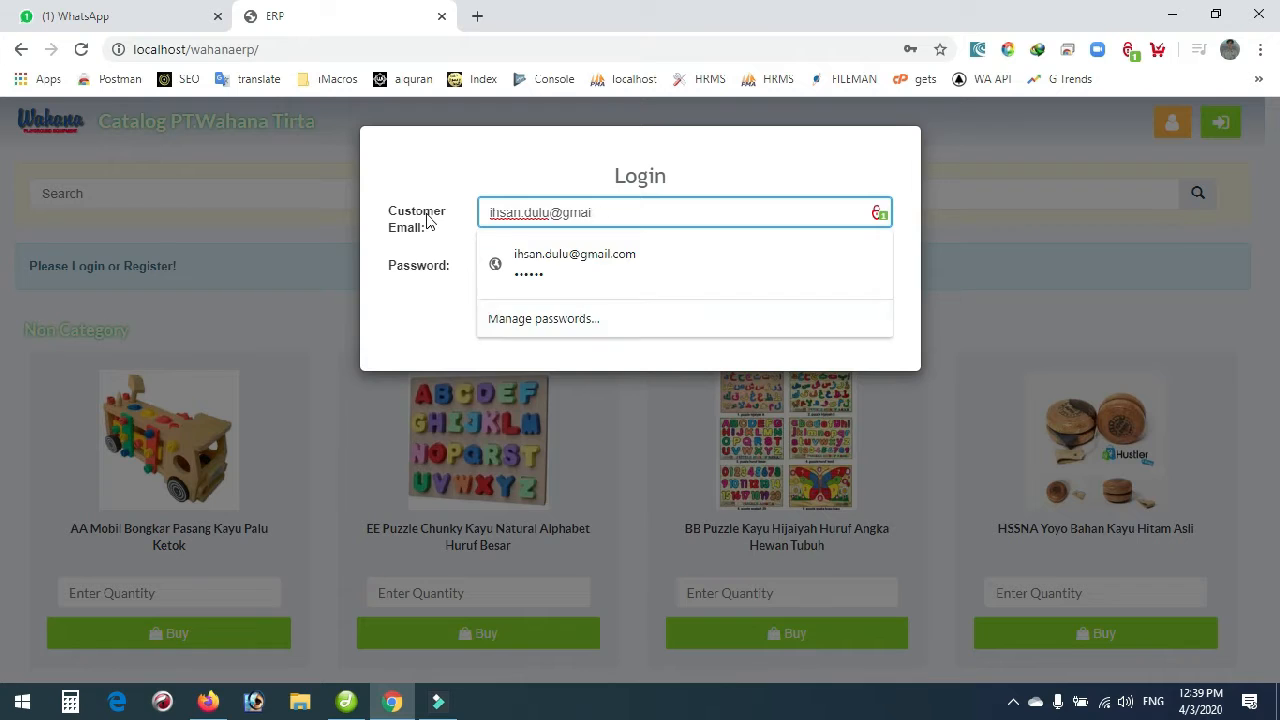
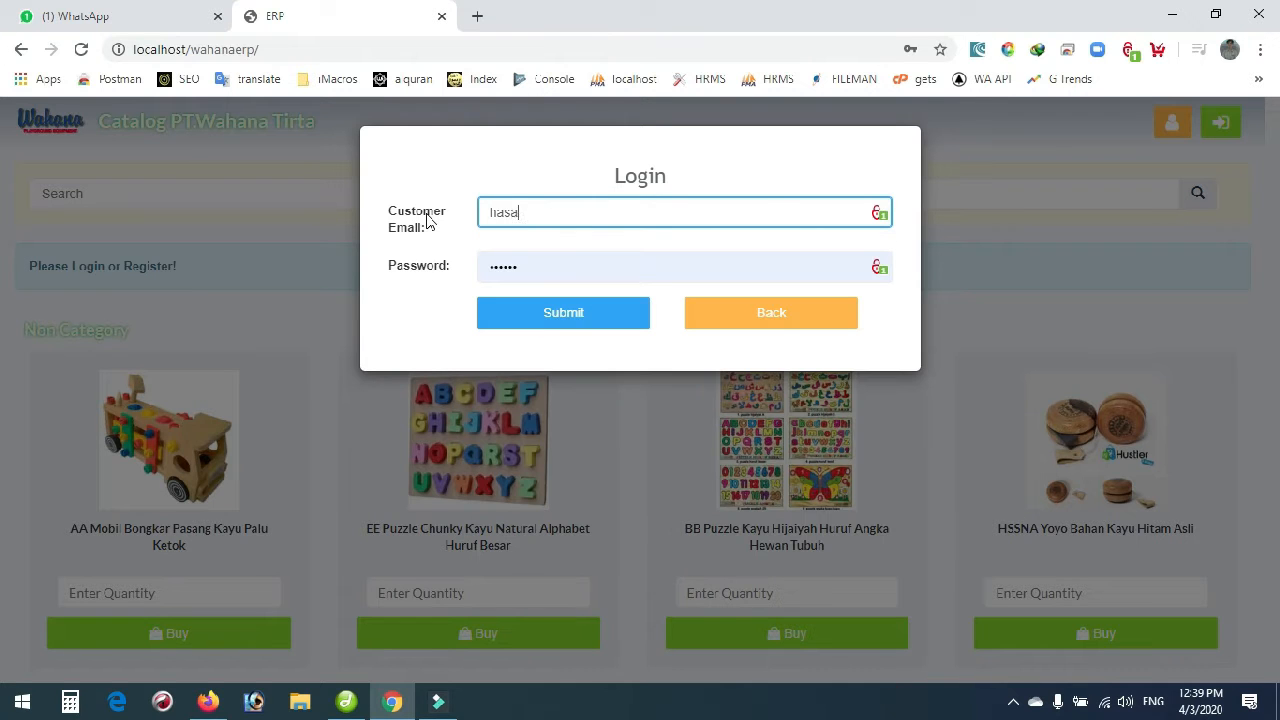
{"action": "key", "text": "Tab"}
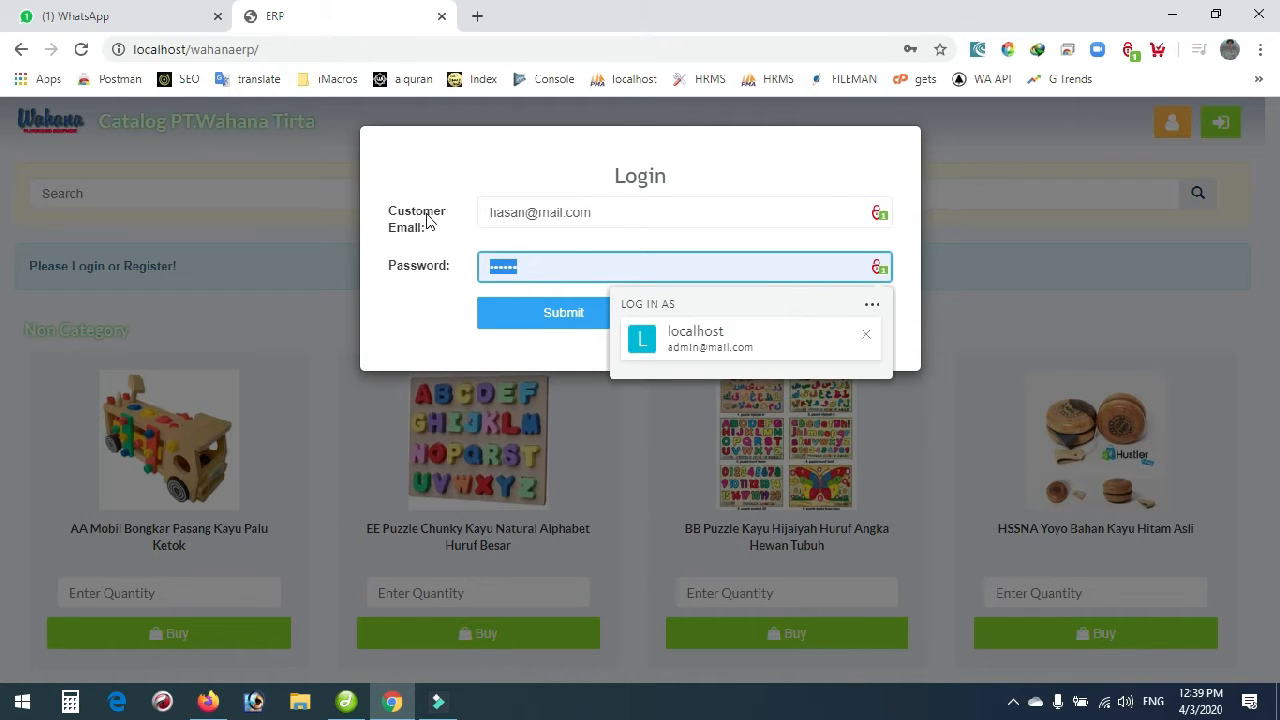
{"action": "type", "text": "••••••"}
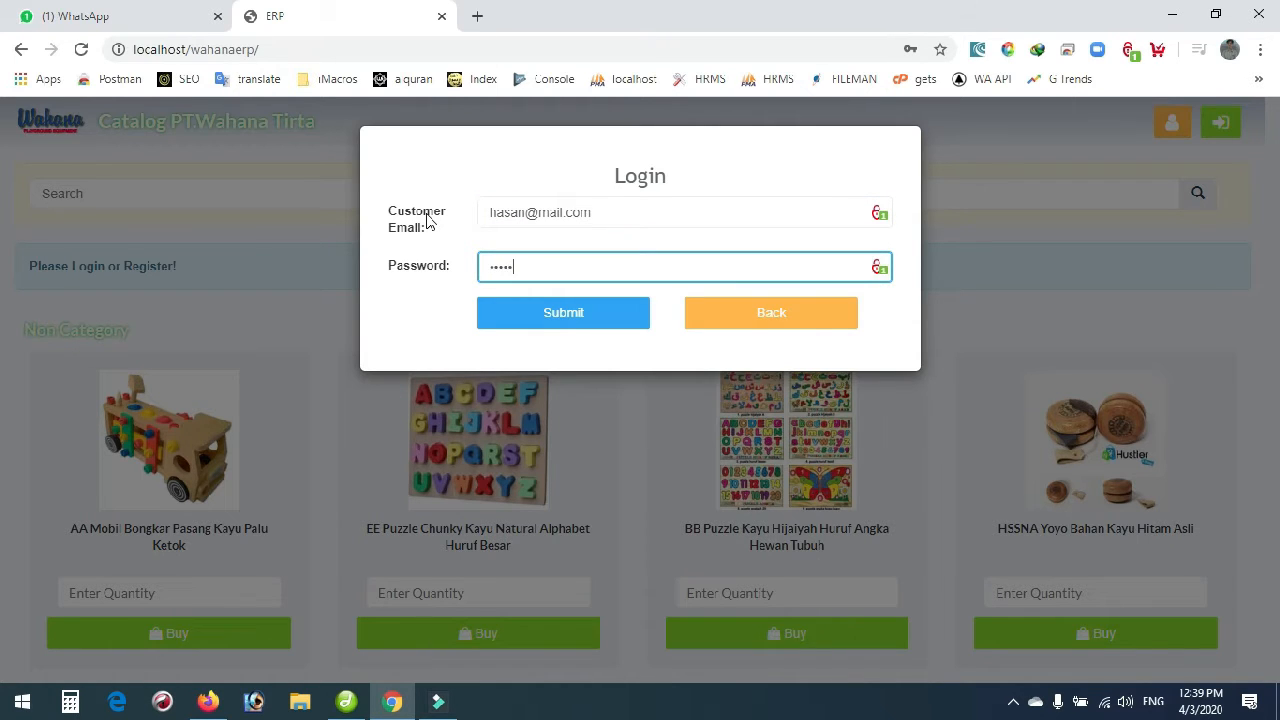
{"action": "key", "text": "Return"}
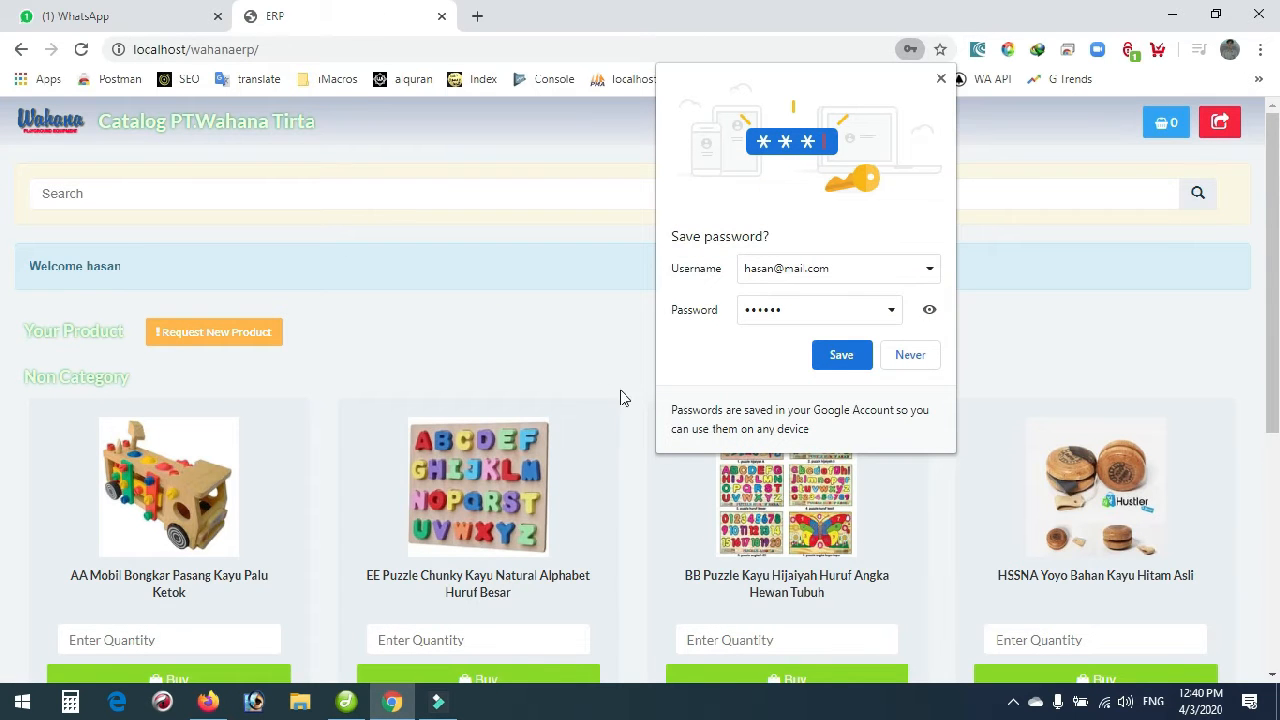
Dismiss the browser password prompts and buy 2 EE Puzzle Chunky boards.
{"action": "left_click", "coordinate": [900, 357]}
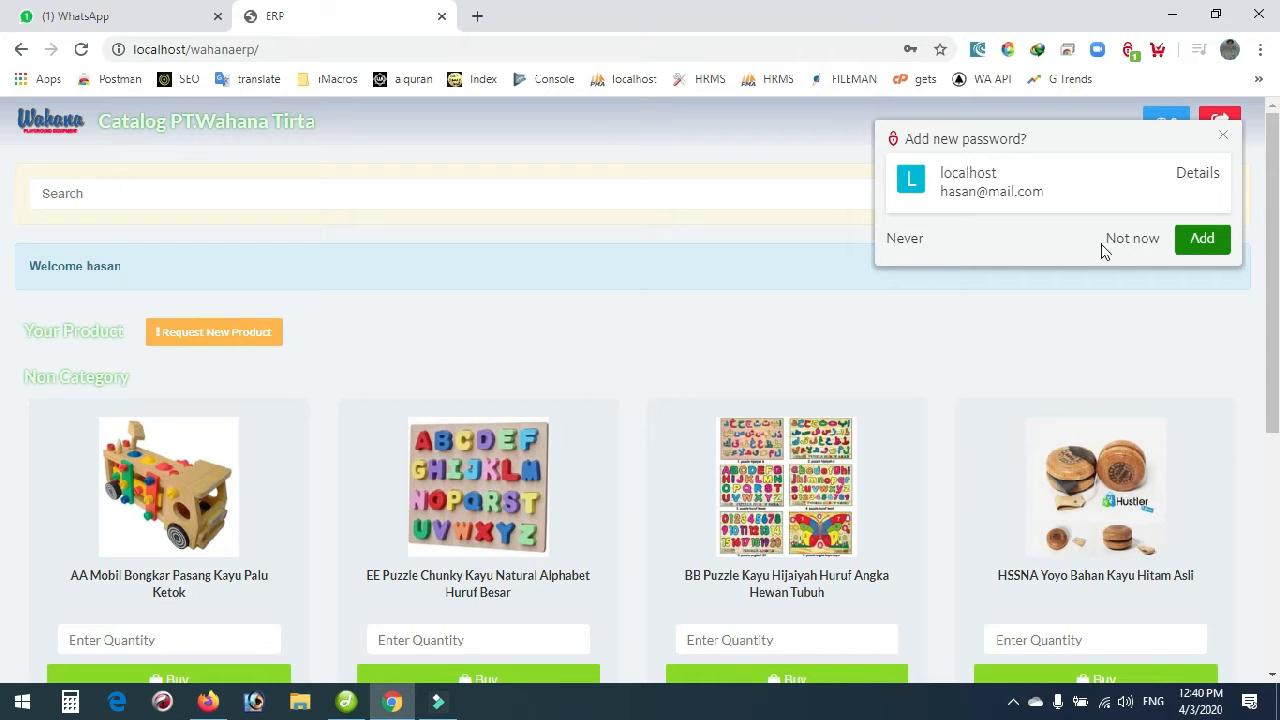
{"action": "left_click", "coordinate": [1224, 139]}
{"action": "scroll", "coordinate": [197, 369], "scroll_direction": "down", "scroll_amount": 3}
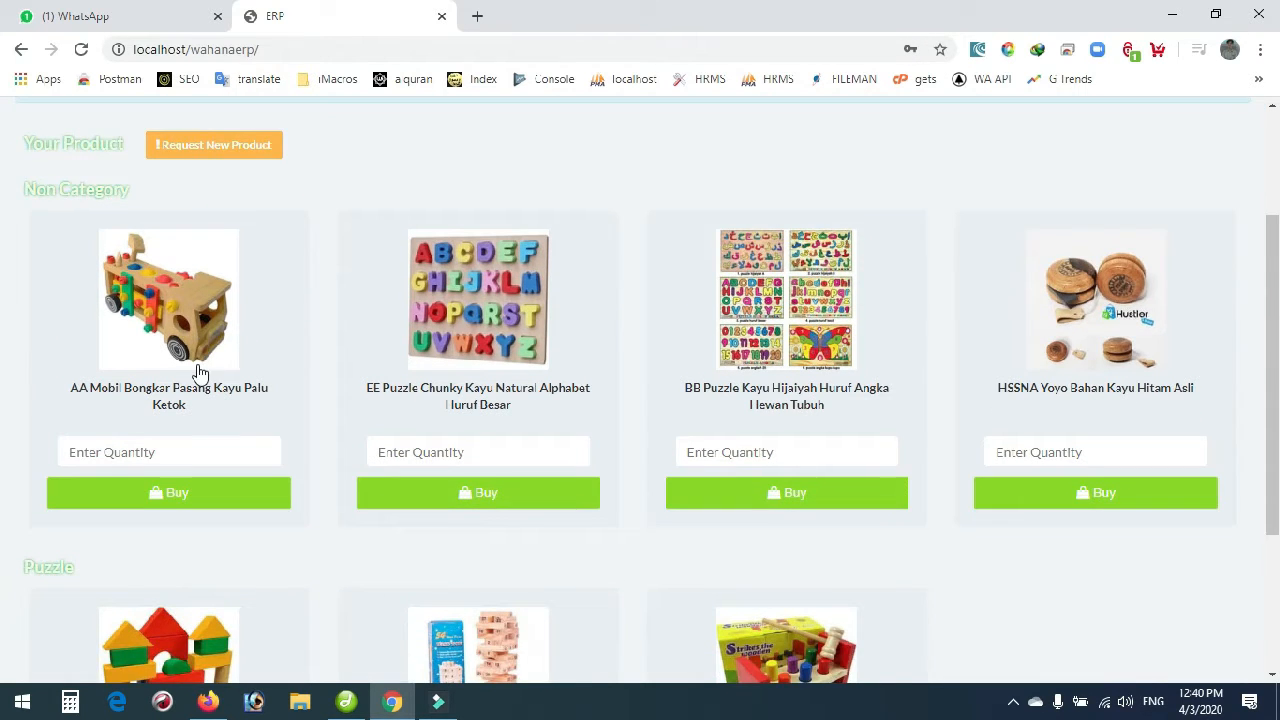
{"action": "left_click", "coordinate": [402, 362]}
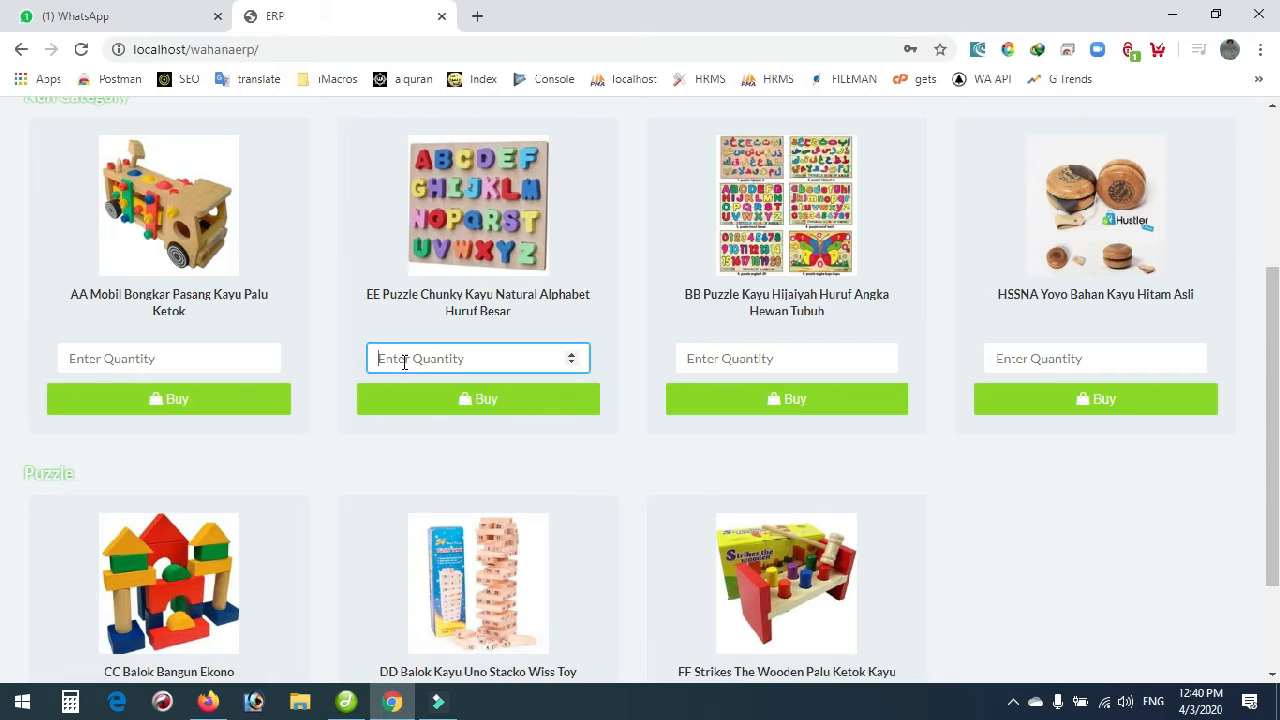
{"action": "type", "text": "2"}
{"action": "left_click", "coordinate": [407, 400]}
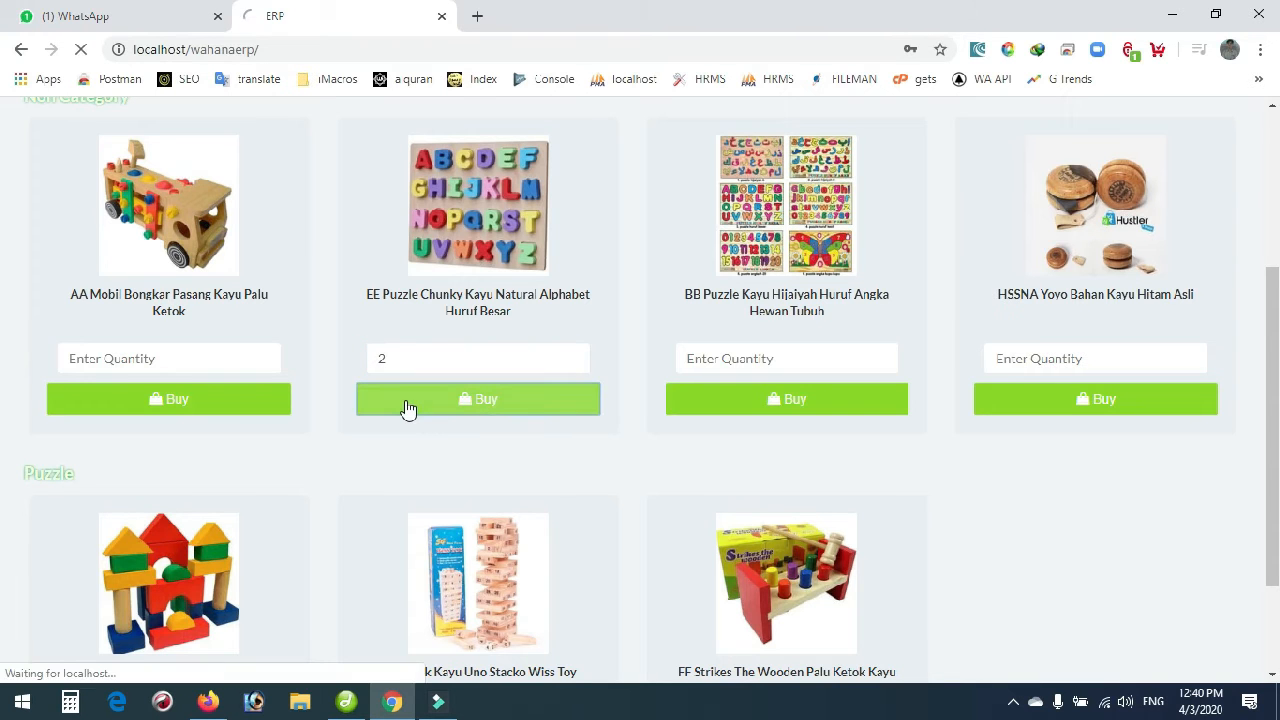
Enter a quantity of 3 for the HSSNA Yoyo.
{"action": "scroll", "coordinate": [420, 350], "scroll_direction": "down", "scroll_amount": 2}
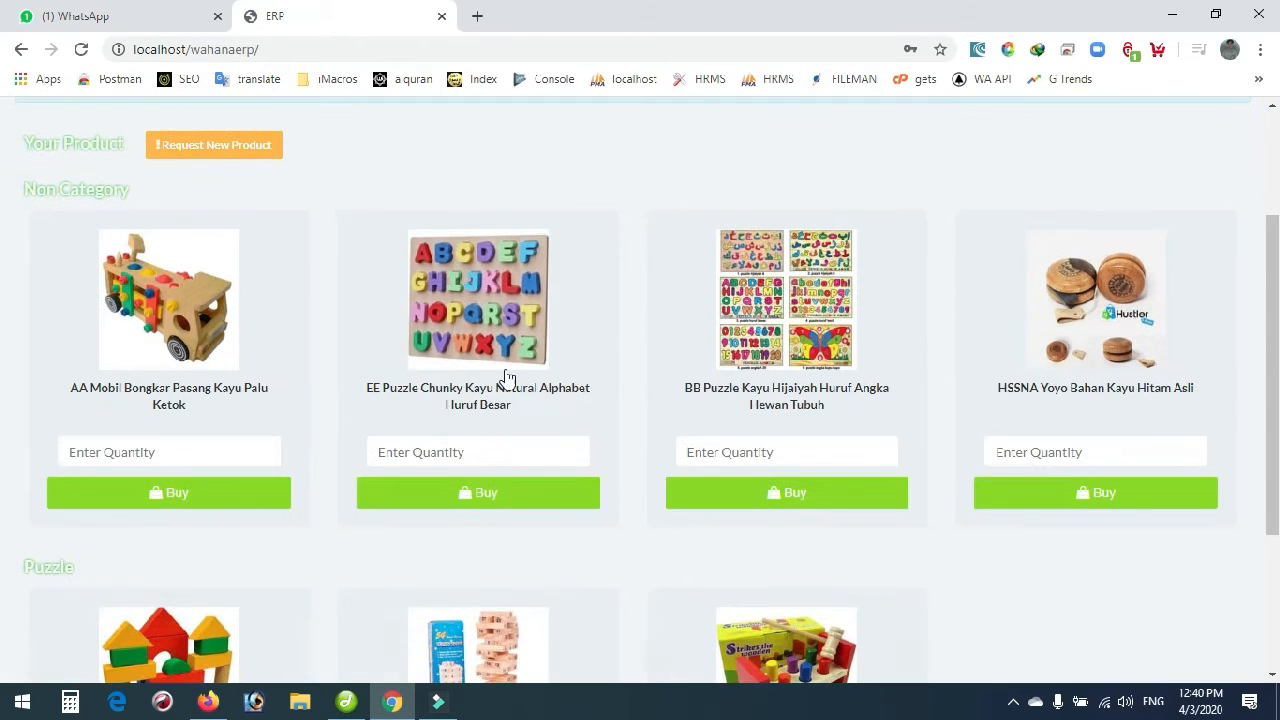
{"action": "left_click", "coordinate": [1100, 452]}
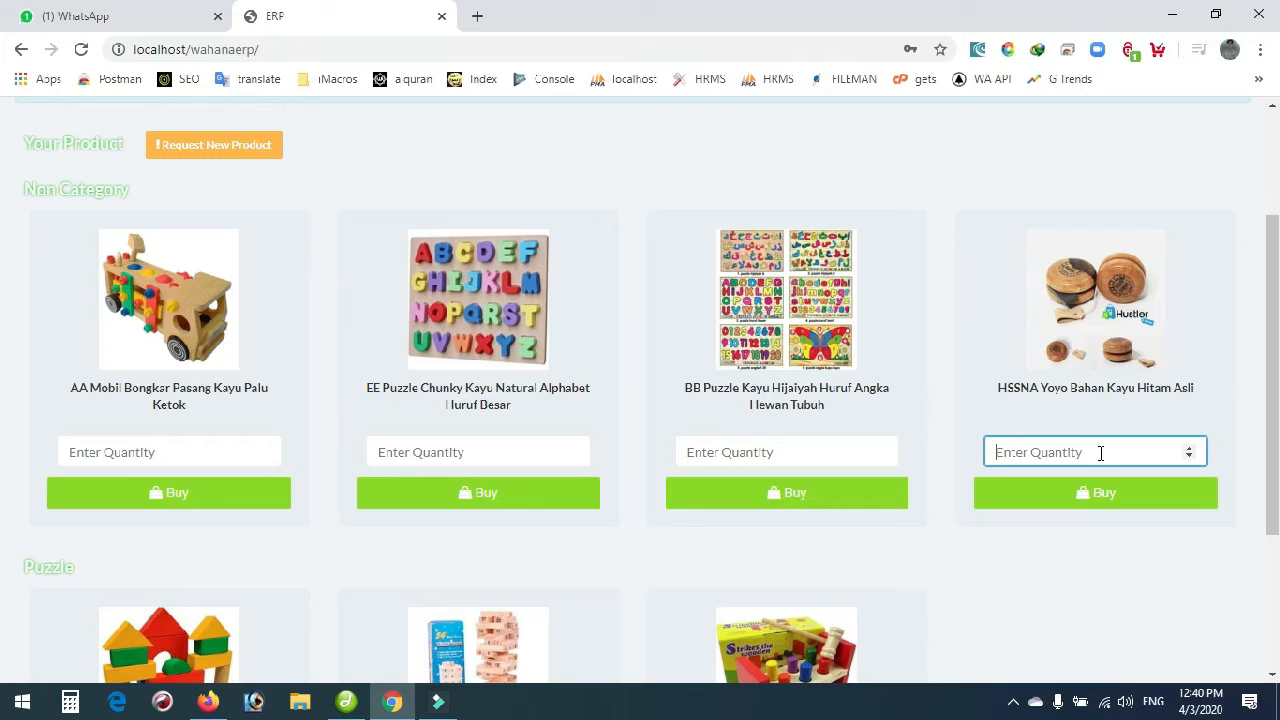
{"action": "type", "text": "3"}
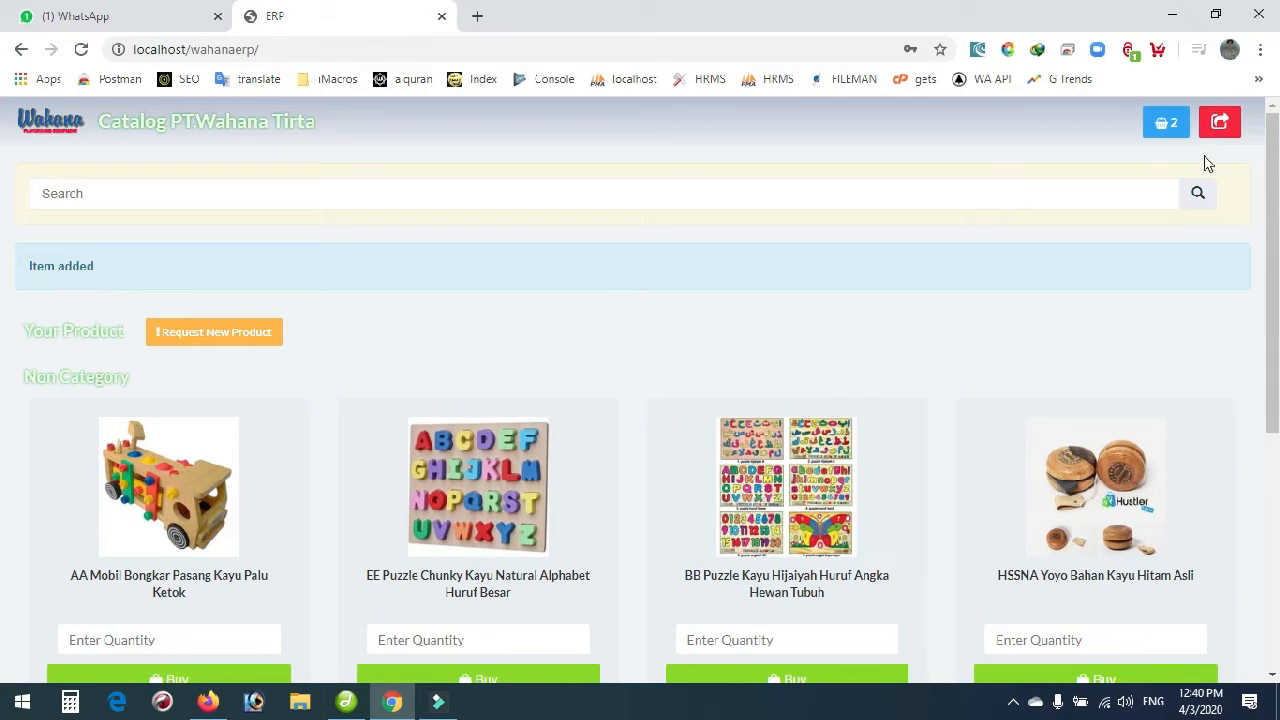
Make a proforma invoice from the cart with the note 'Can i get discount for this?'.
{"action": "left_click", "coordinate": [1173, 128]}
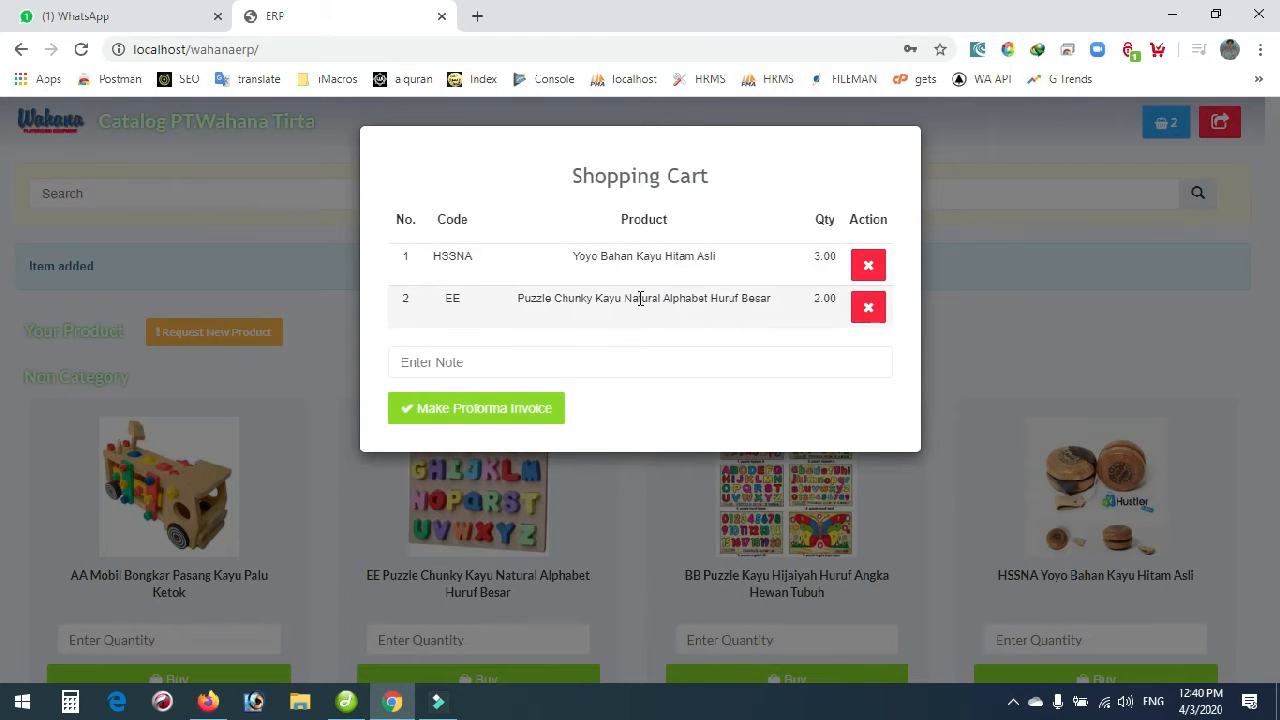
{"action": "left_click", "coordinate": [481, 368]}
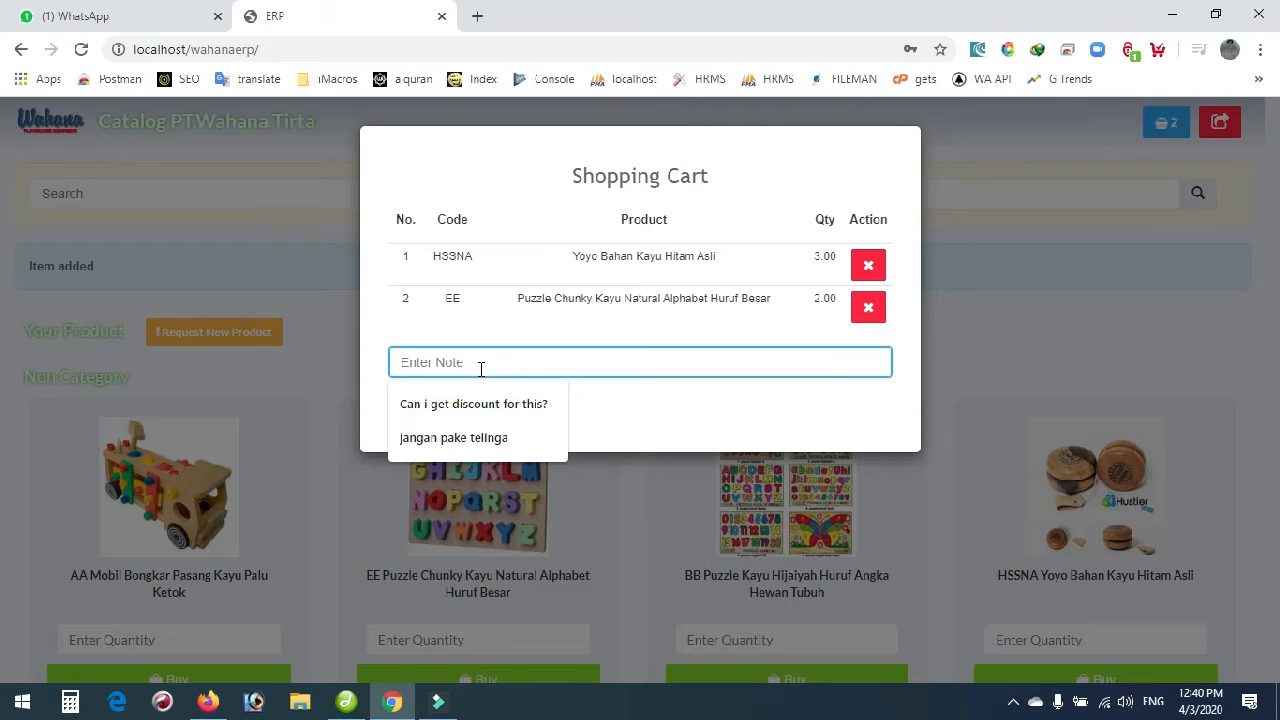
{"action": "left_click", "coordinate": [489, 405]}
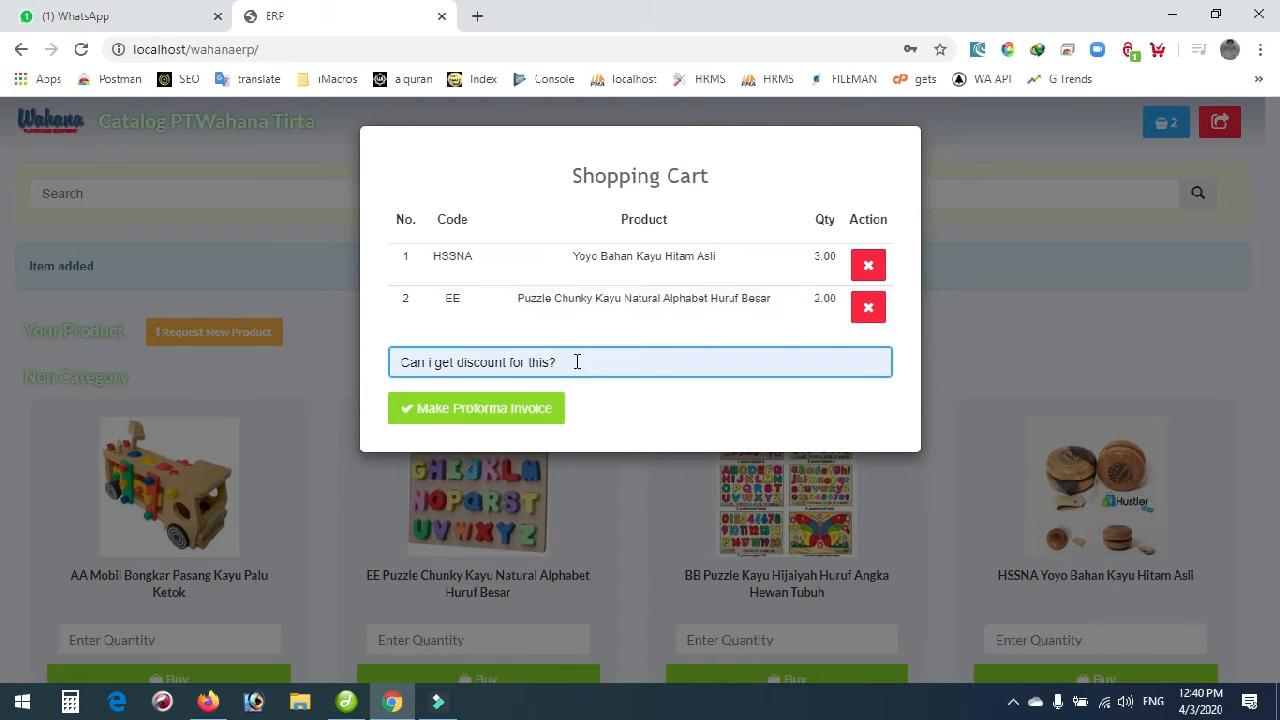
{"action": "left_click", "coordinate": [449, 424]}
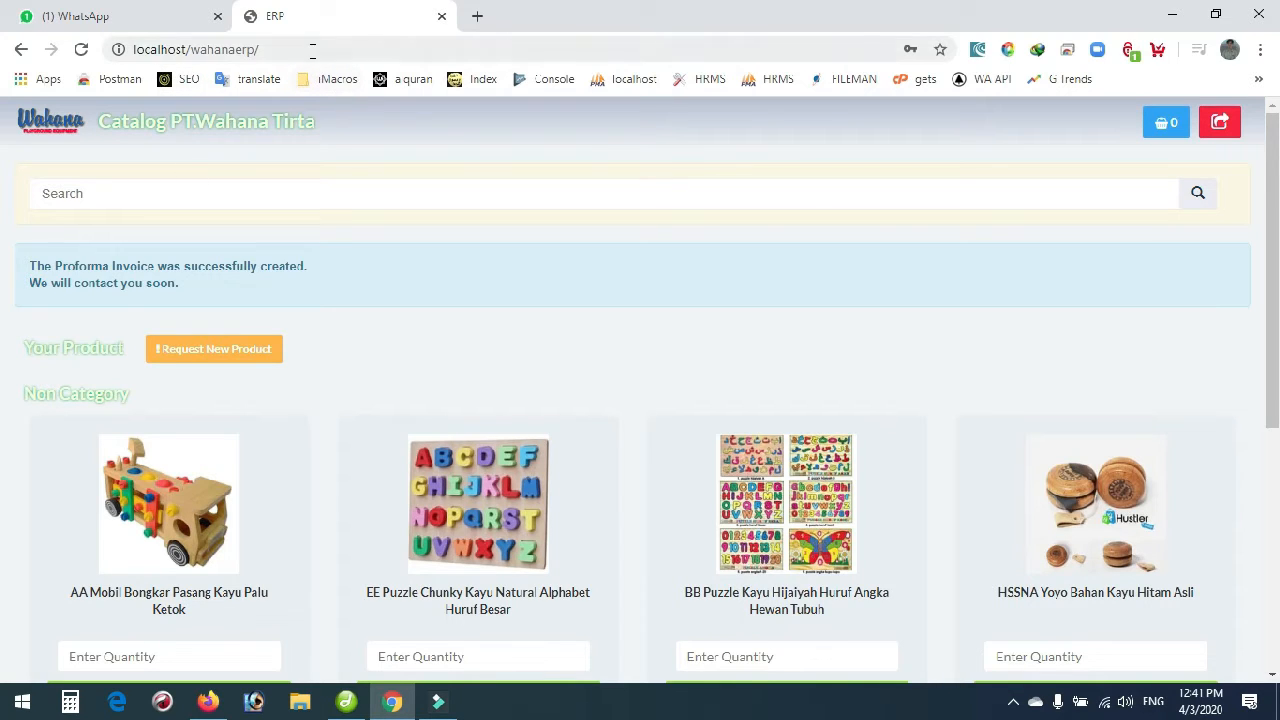
Go to the ERP 'login' page and sign in with the administrator's e-mail and password.
{"action": "left_click", "coordinate": [276, 50]}
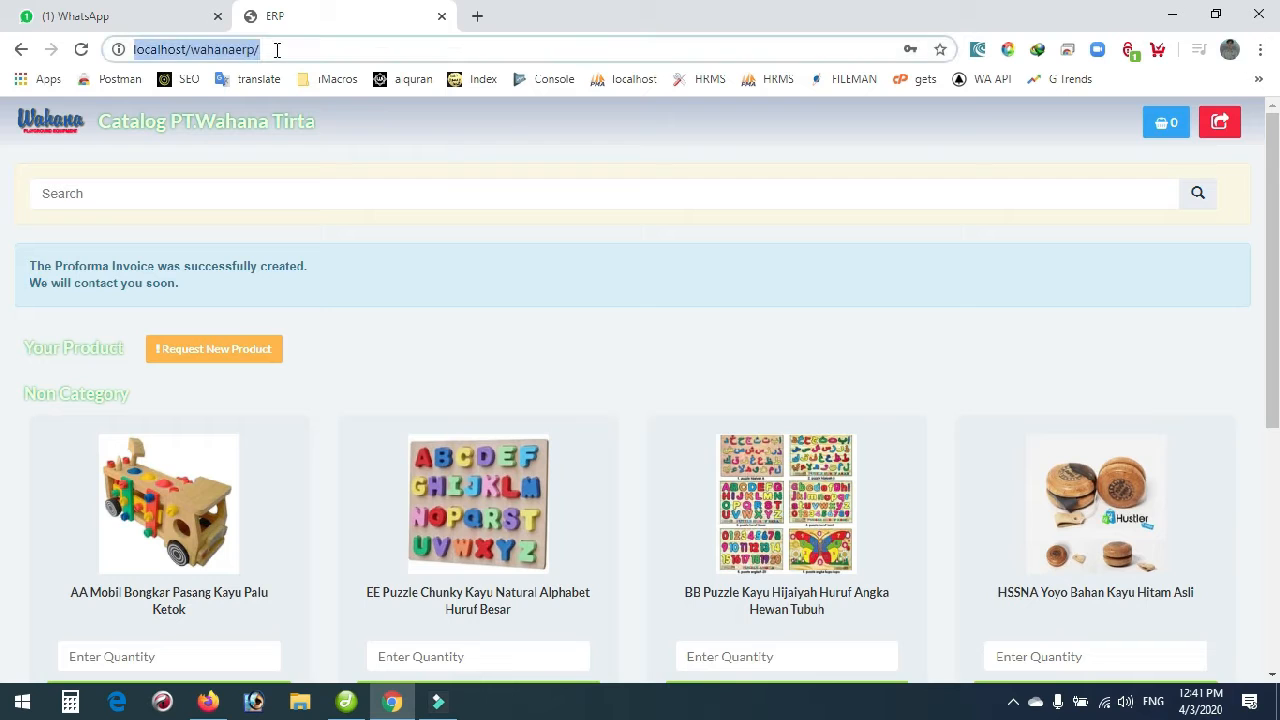
{"action": "left_click", "coordinate": [277, 50]}
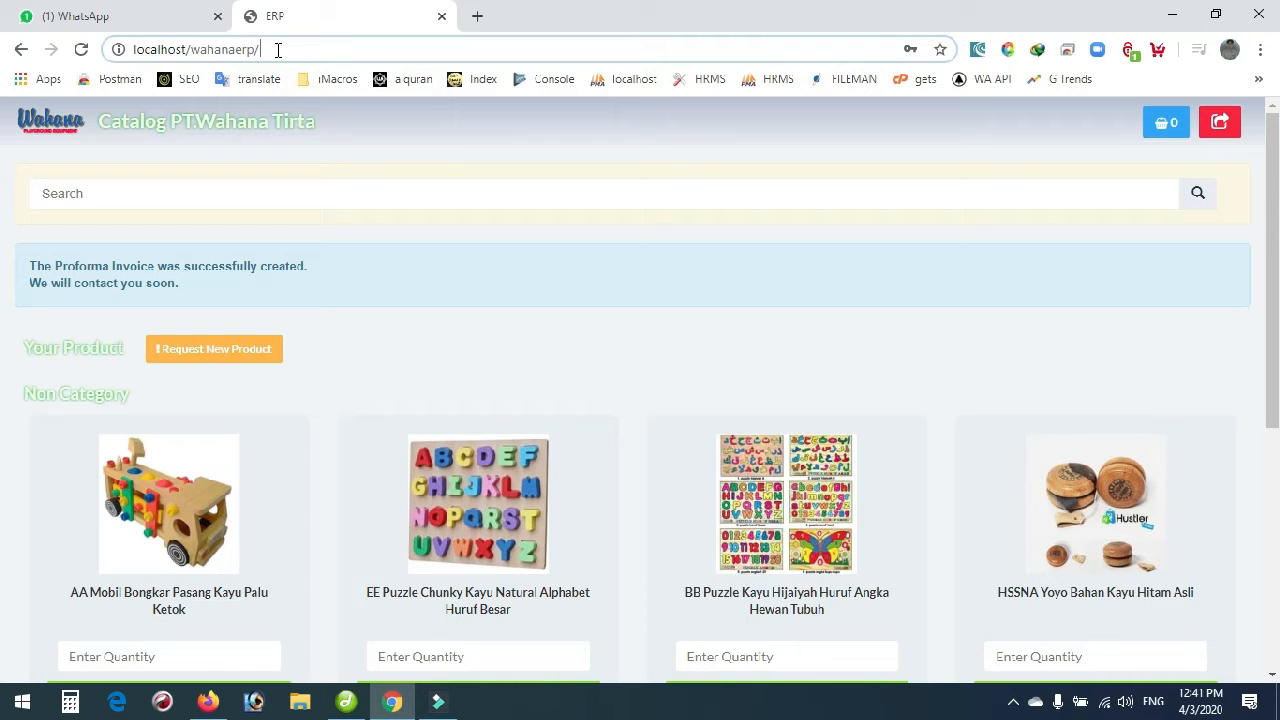
{"action": "type", "text": "login"}
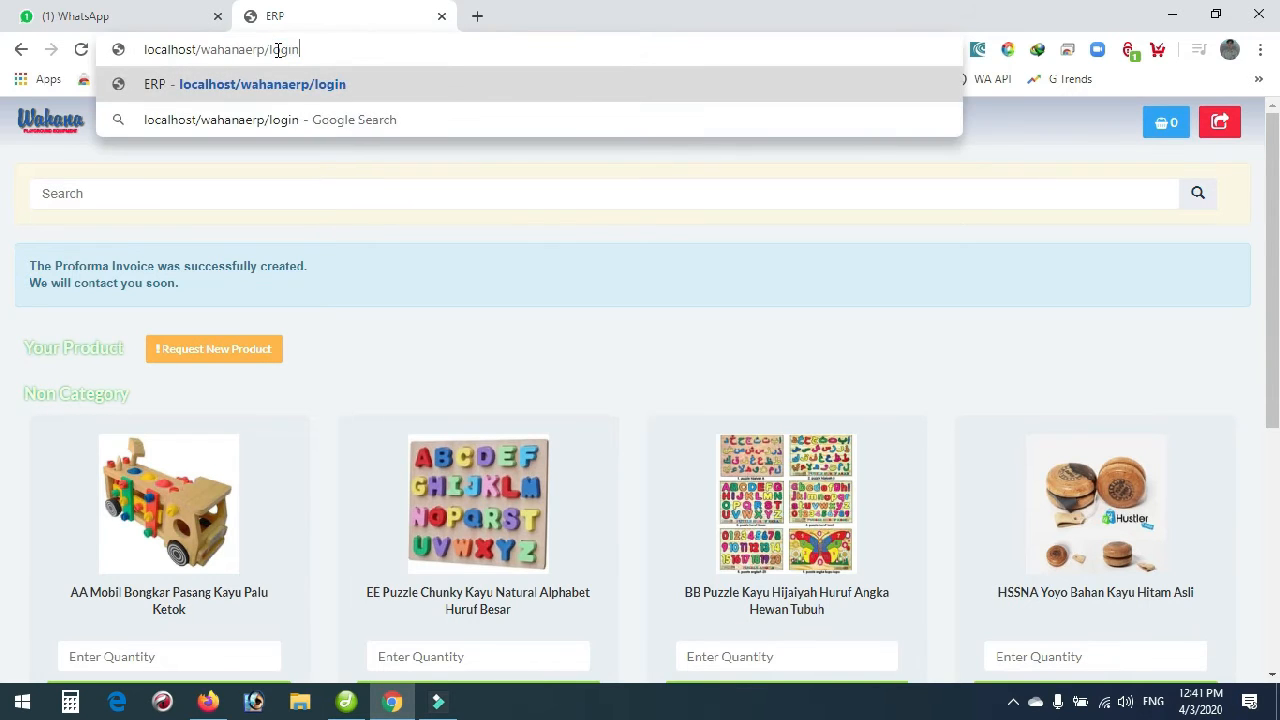
{"action": "left_click_drag", "start_coordinate": [271, 49], "coordinate": [324, 51]}
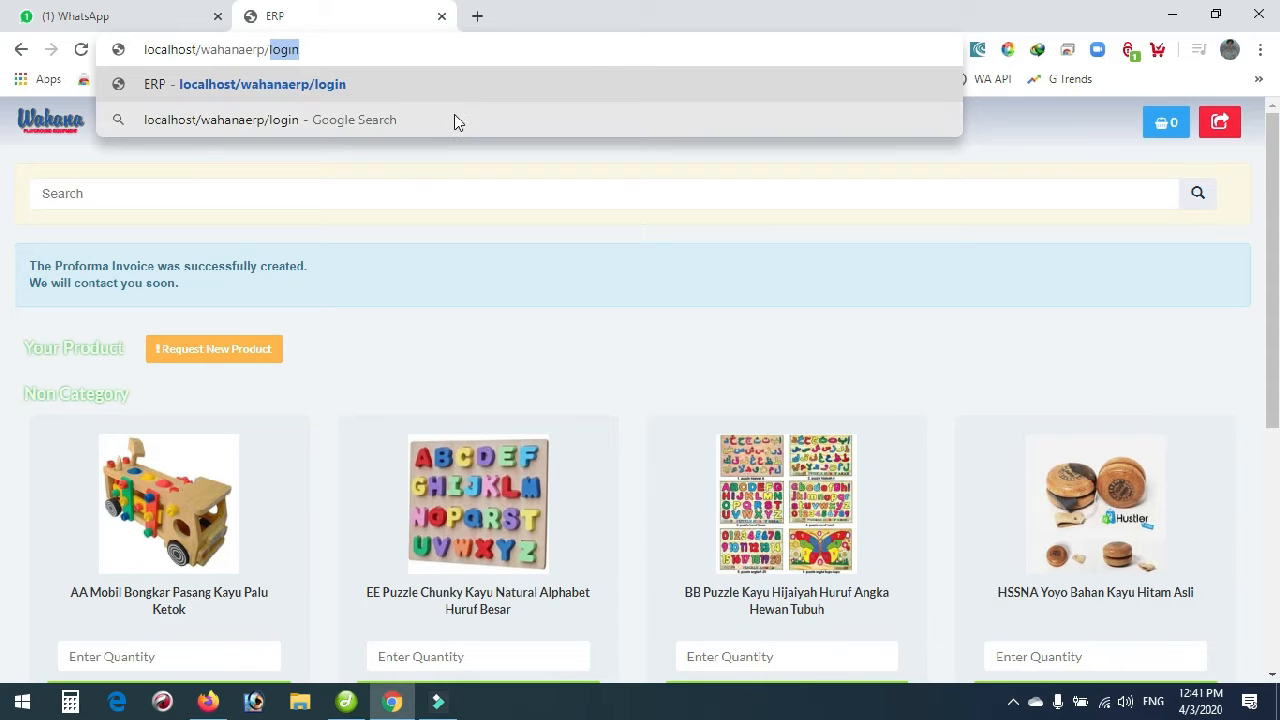
{"action": "key", "text": "Return"}
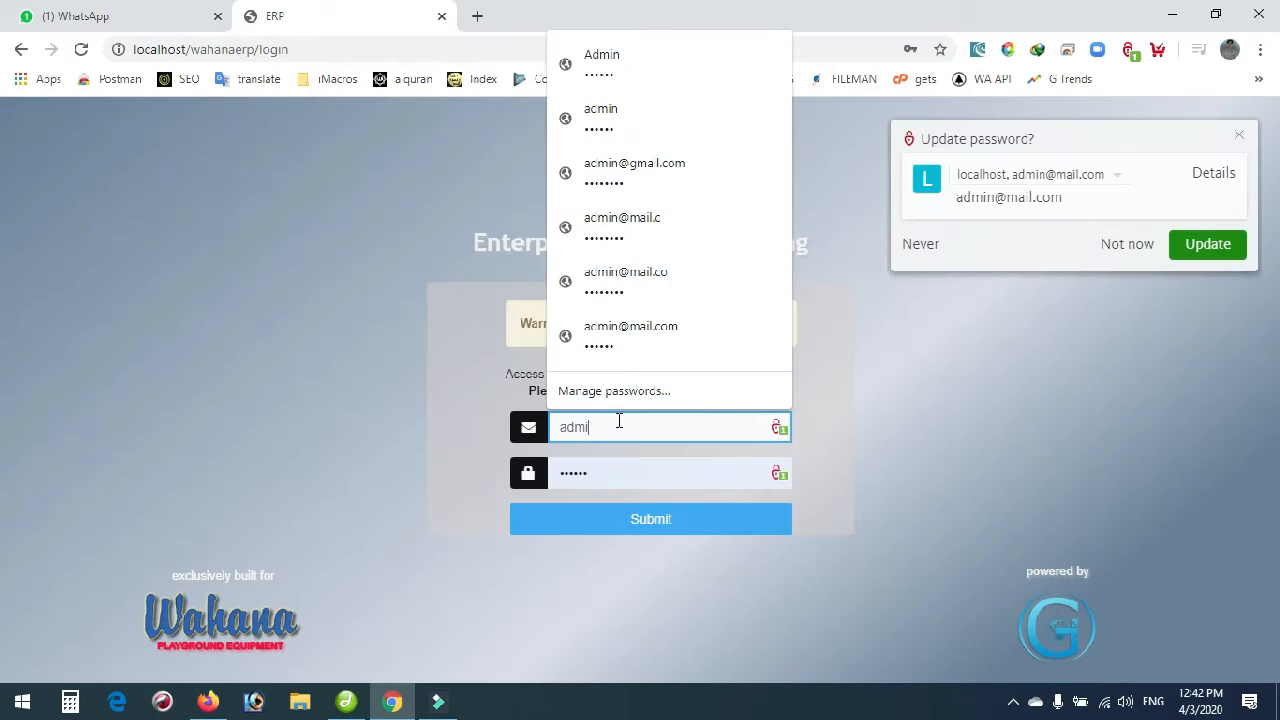
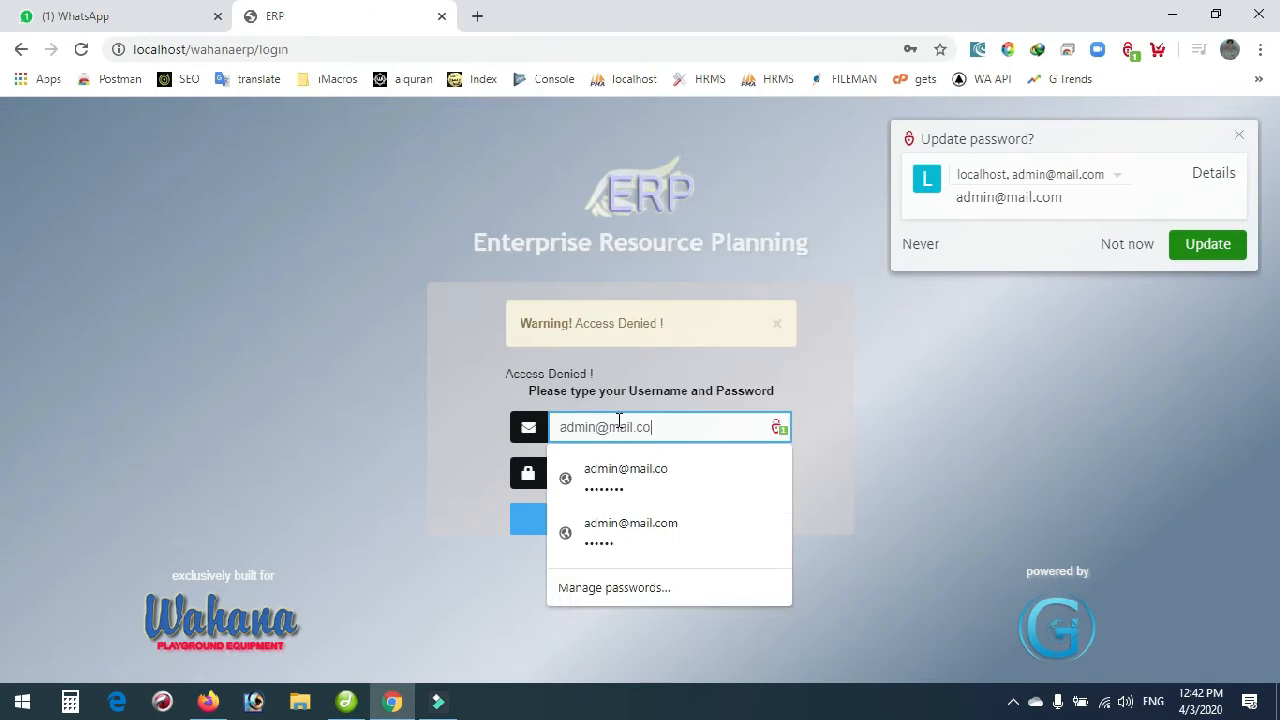
{"action": "key", "text": "Tab"}
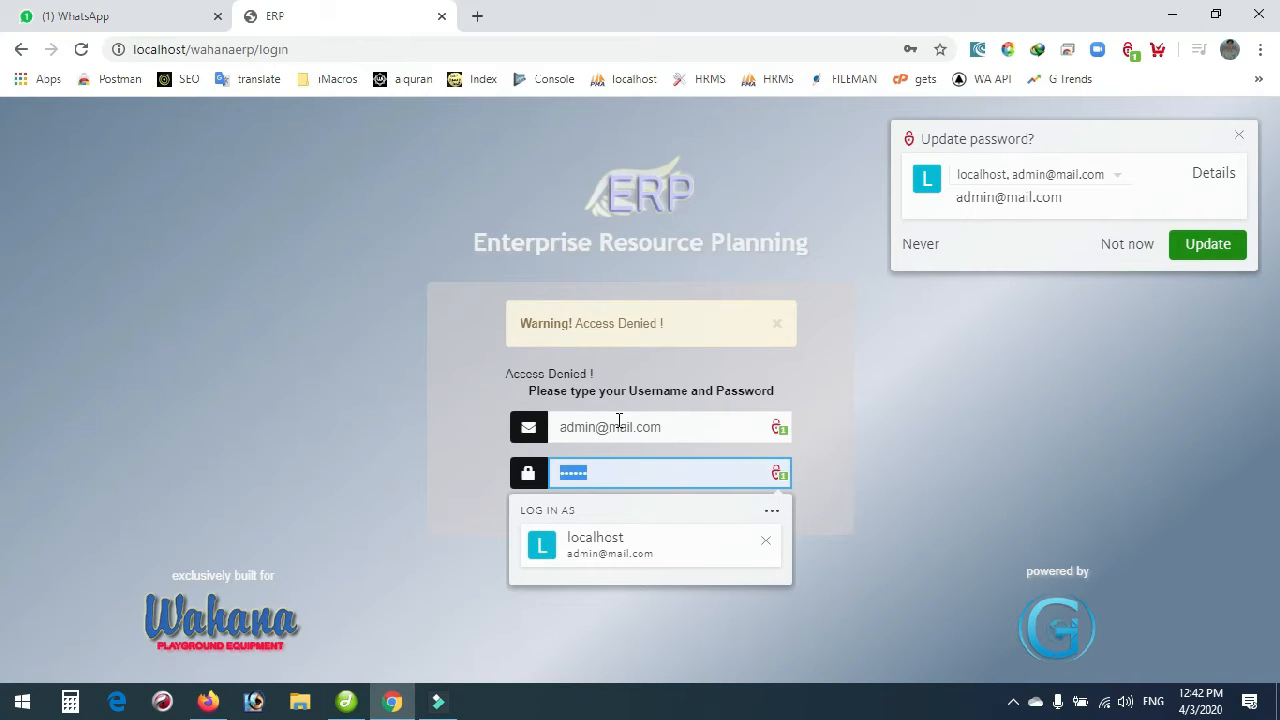
{"action": "key", "text": "Return"}
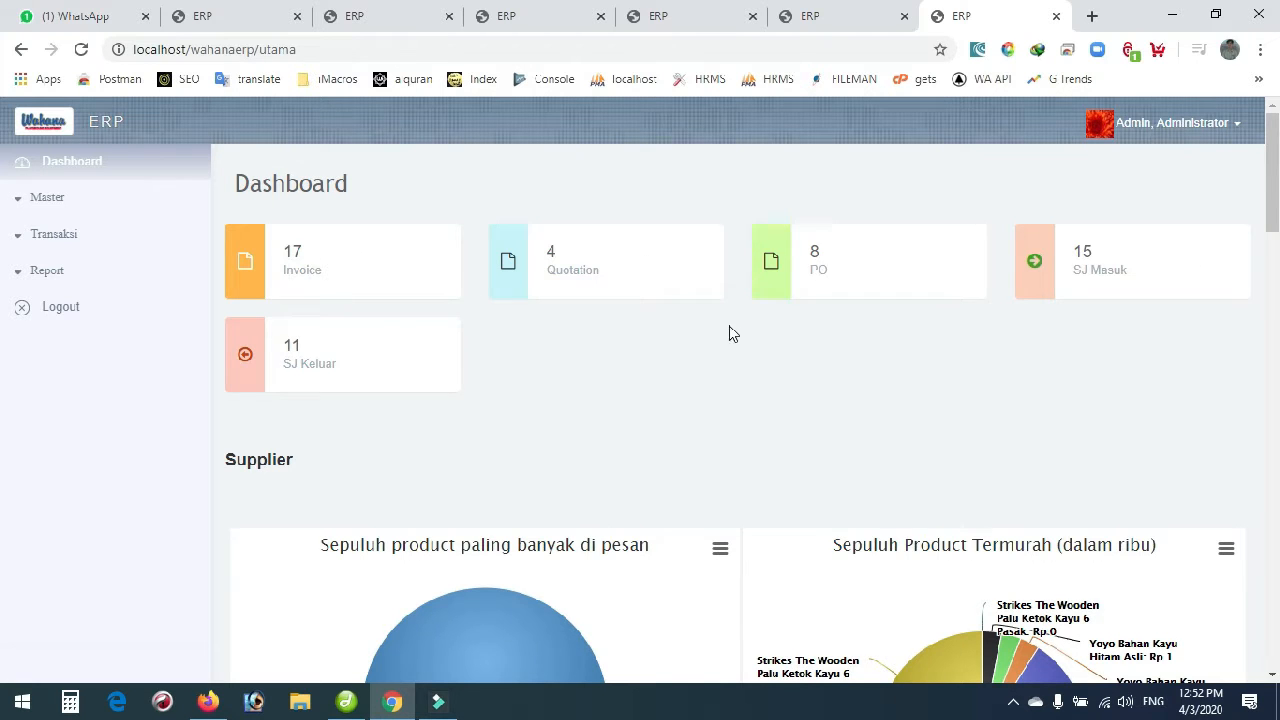
Go to Transaksi > Customer > Invoice and scroll to KPE/INV-IV-2020-00011.
{"action": "scroll", "coordinate": [731, 334], "scroll_direction": "down", "scroll_amount": 5}
{"action": "scroll", "coordinate": [852, 391], "scroll_direction": "down", "scroll_amount": 6}
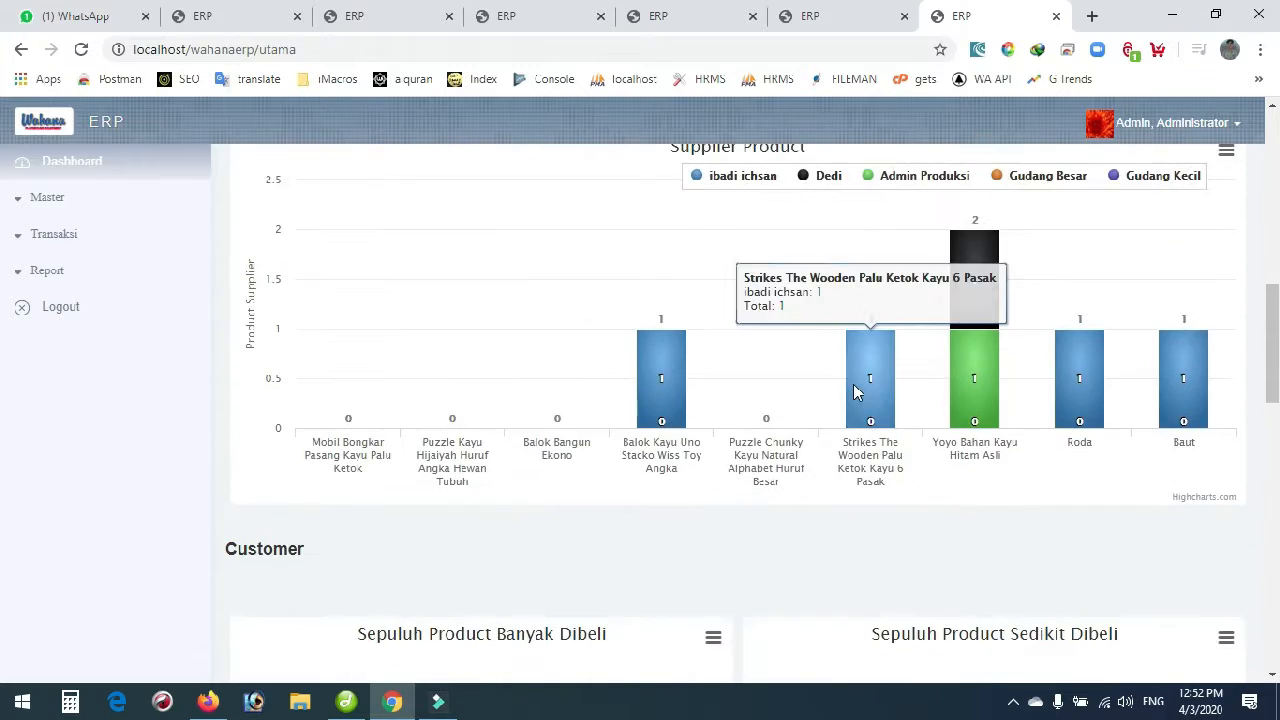
{"action": "scroll", "coordinate": [850, 390], "scroll_direction": "up", "scroll_amount": 12}
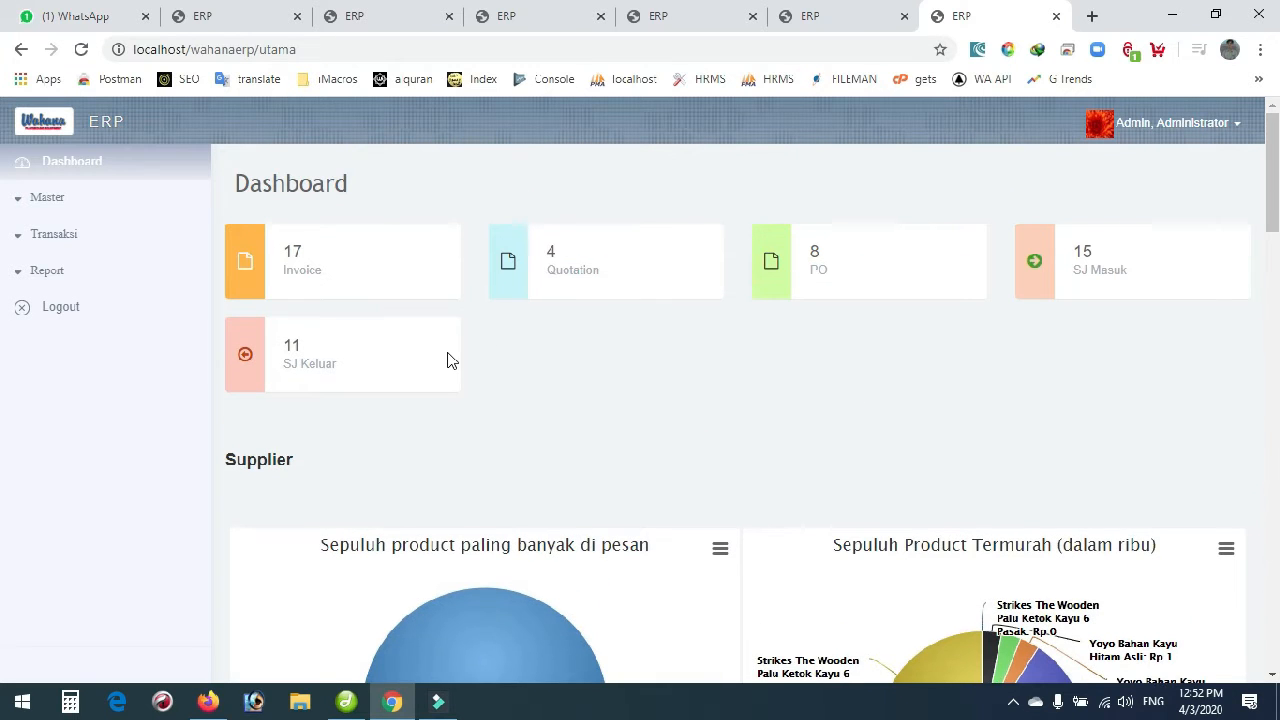
{"action": "left_click", "coordinate": [57, 238]}
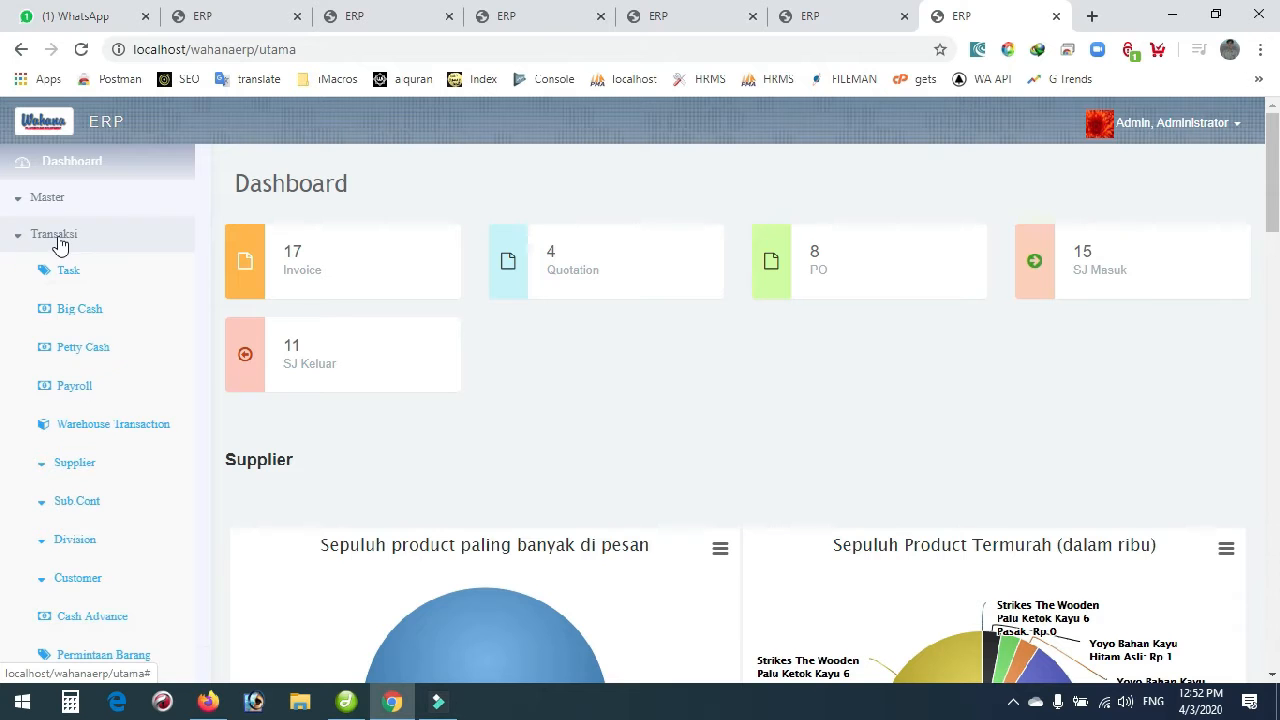
{"action": "scroll", "coordinate": [84, 458], "scroll_direction": "down", "scroll_amount": 2}
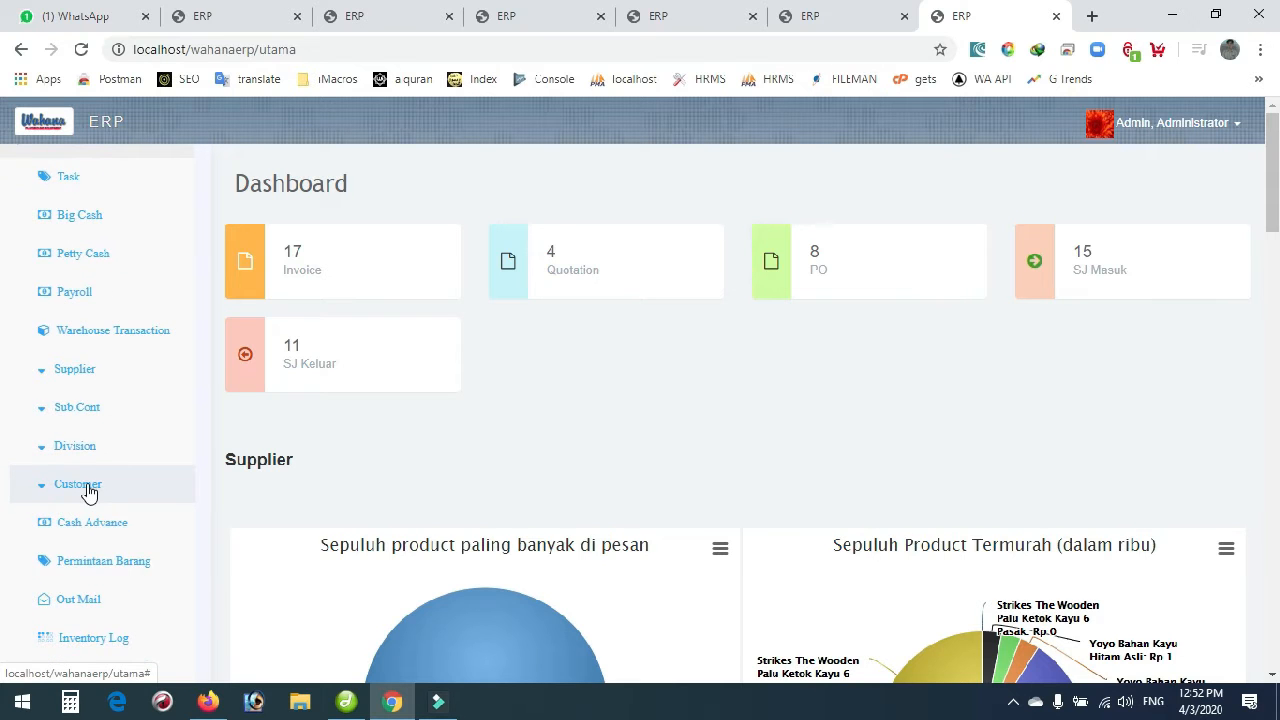
{"action": "left_click", "coordinate": [88, 486]}
{"action": "scroll", "coordinate": [95, 590], "scroll_direction": "down", "scroll_amount": 1}
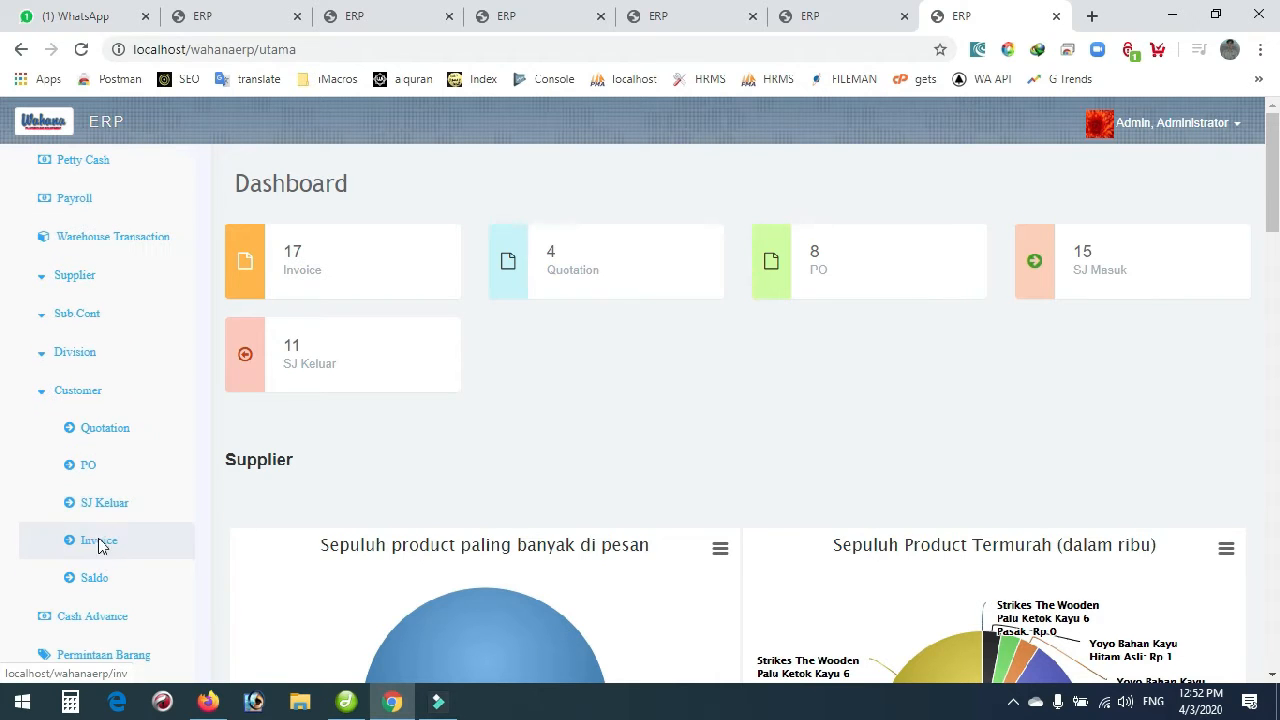
{"action": "left_click", "coordinate": [98, 543]}
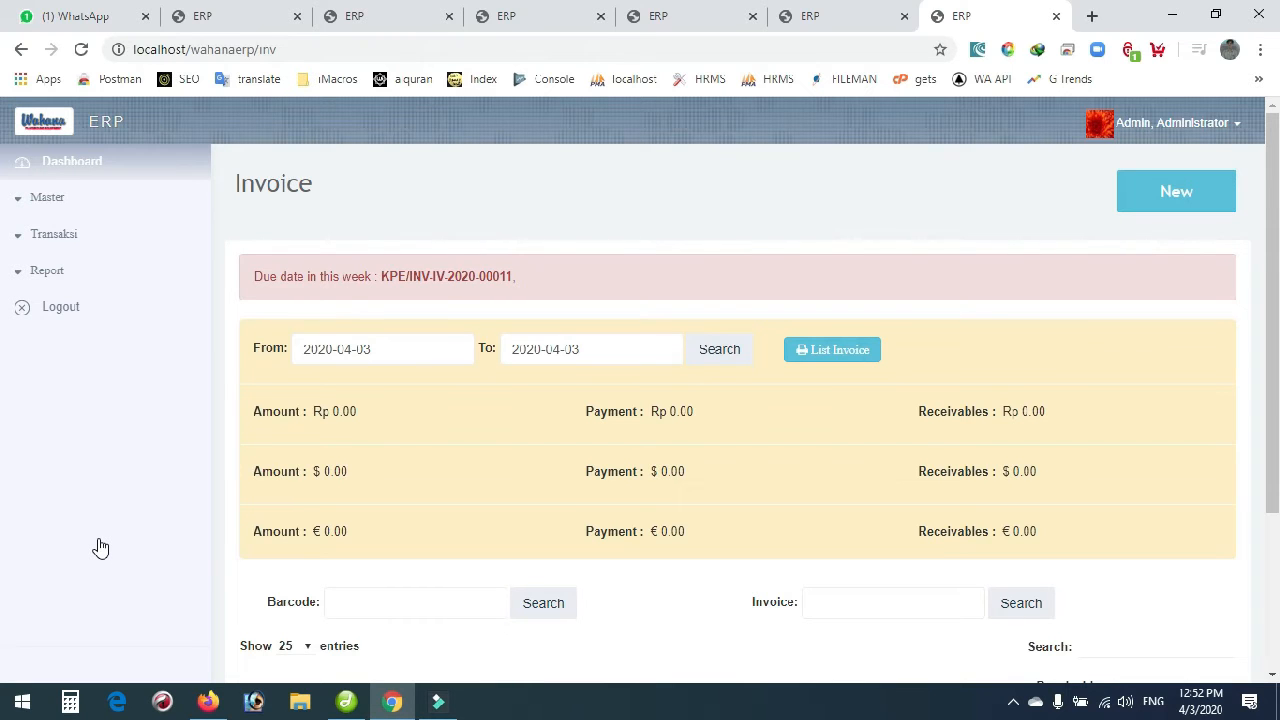
{"action": "scroll", "coordinate": [100, 548], "scroll_direction": "down", "scroll_amount": 3}
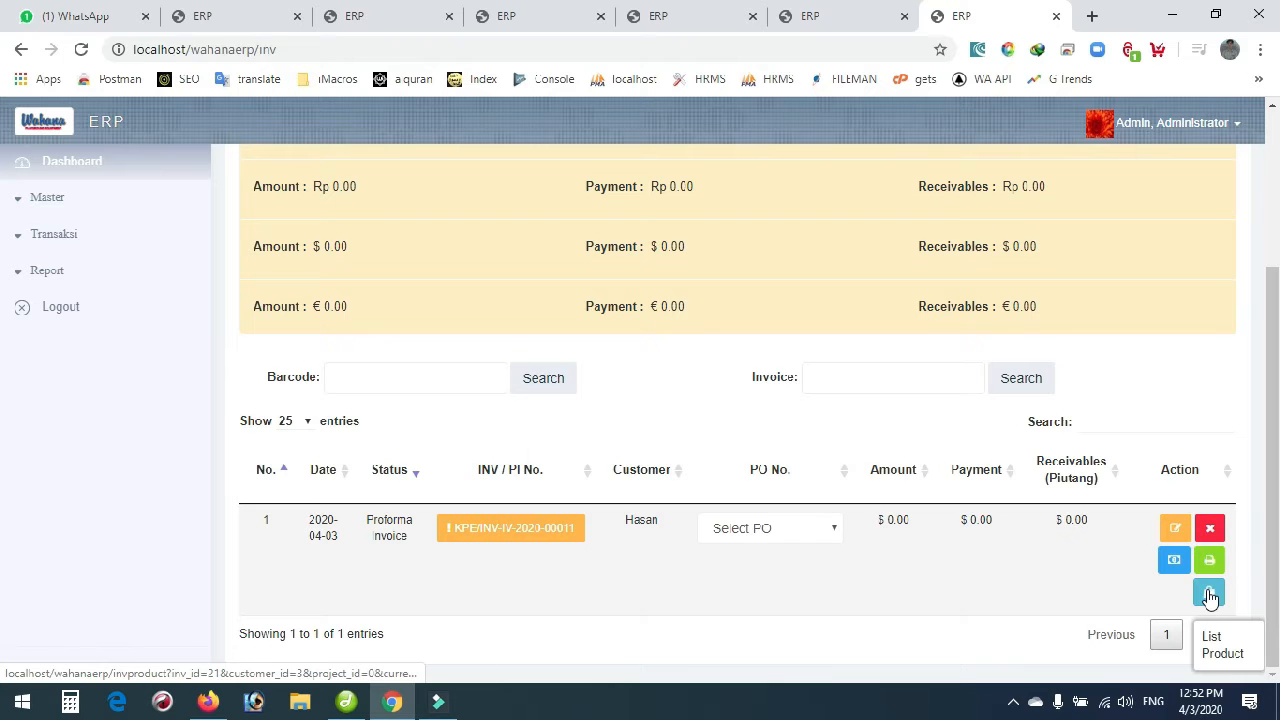
Set the Puzzle and Yoyo prices on KPE/INV-IV-2020-00011 to 1, save, and go back.
{"action": "left_click", "coordinate": [1209, 594]}
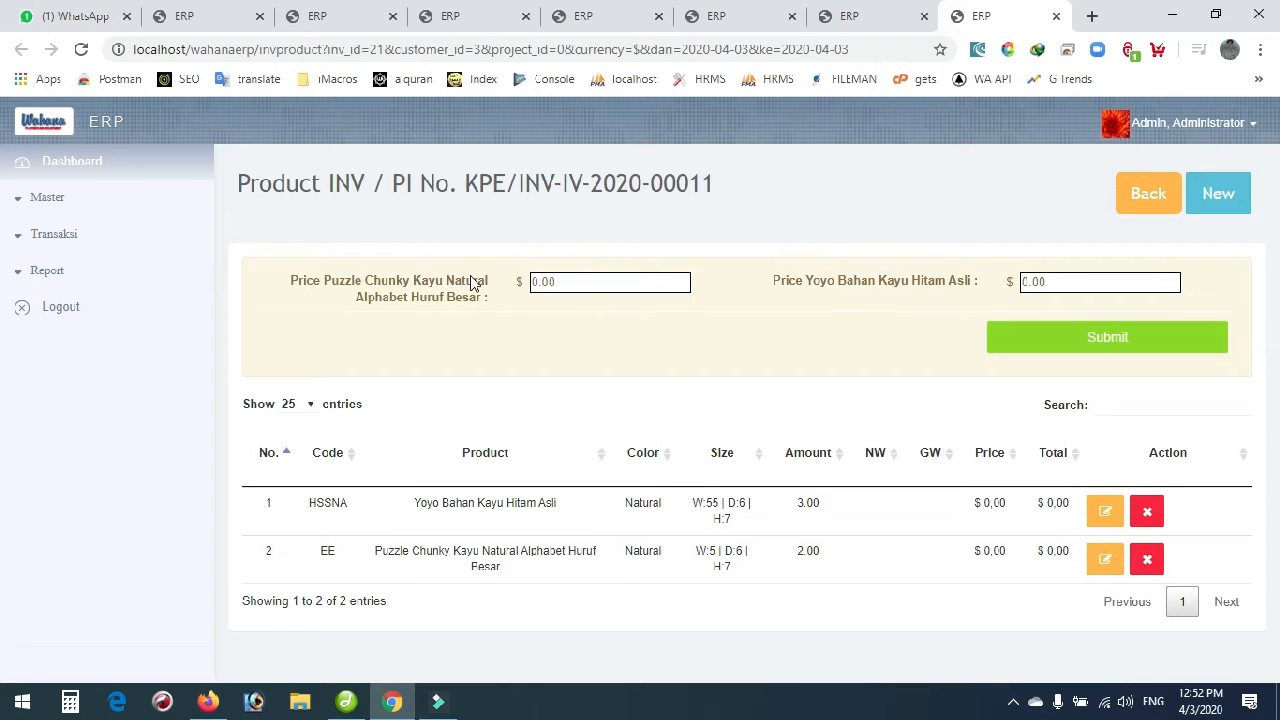
{"action": "left_click_drag", "start_coordinate": [557, 281], "coordinate": [535, 279]}
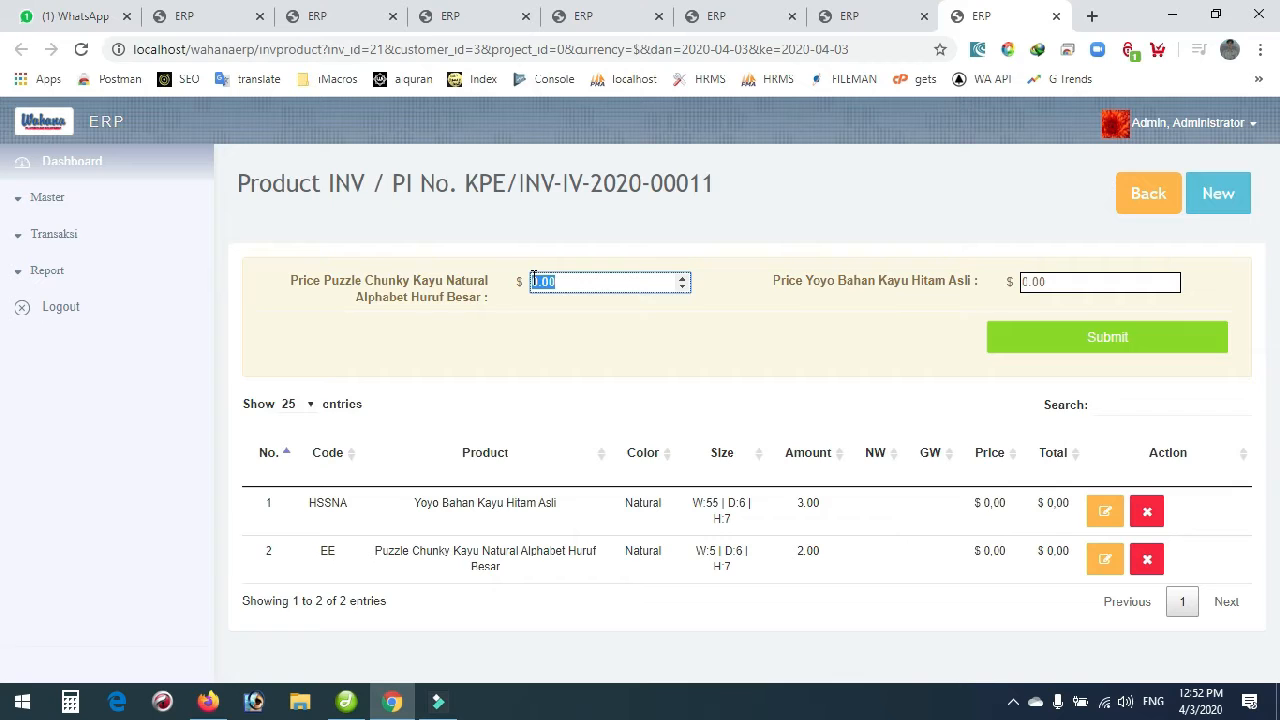
{"action": "type", "text": "1"}
{"action": "left_click_drag", "start_coordinate": [1063, 282], "coordinate": [1010, 285]}
{"action": "type", "text": "1"}
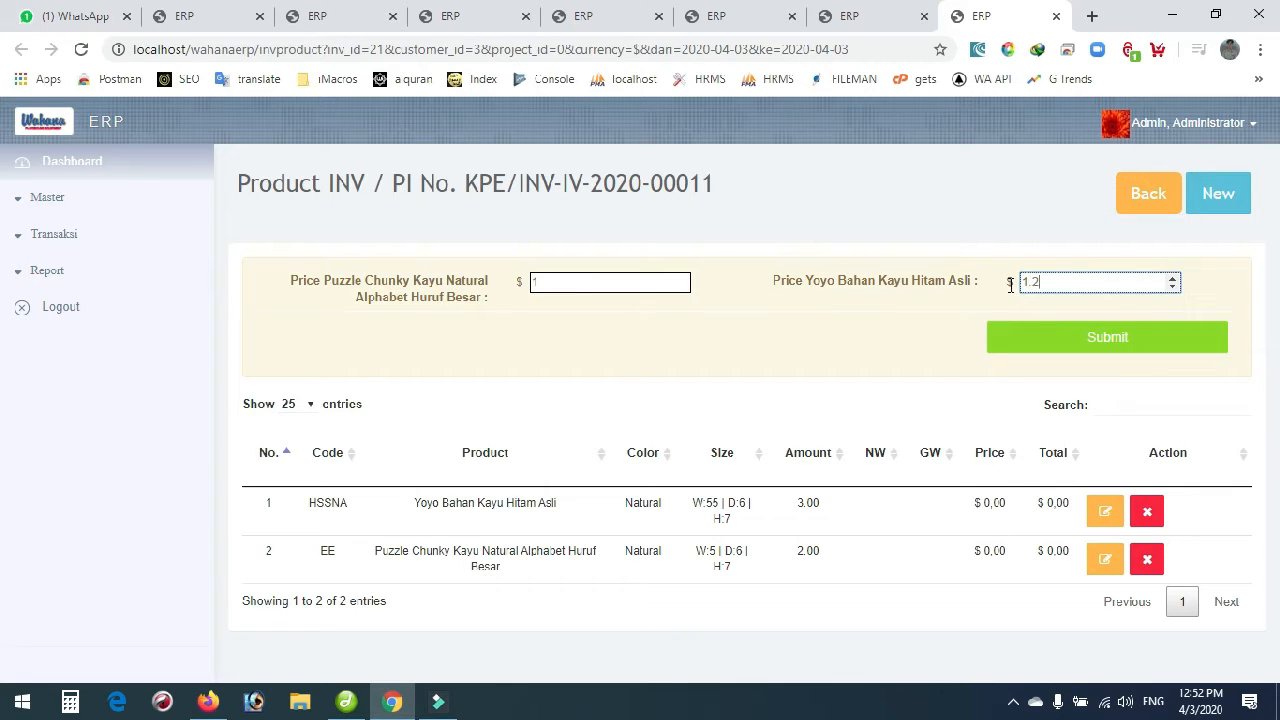
{"action": "left_click", "coordinate": [1090, 342]}
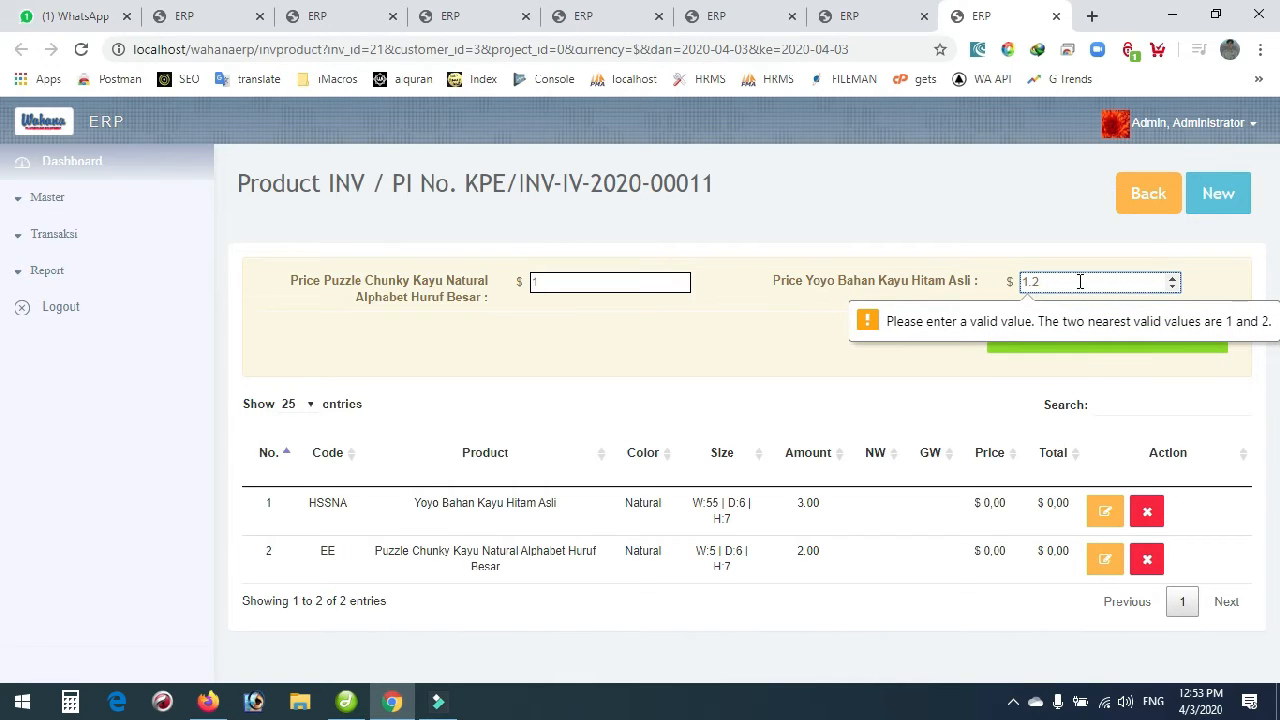
{"action": "key", "text": "BackSpace"}
{"action": "key", "text": "BackSpace"}
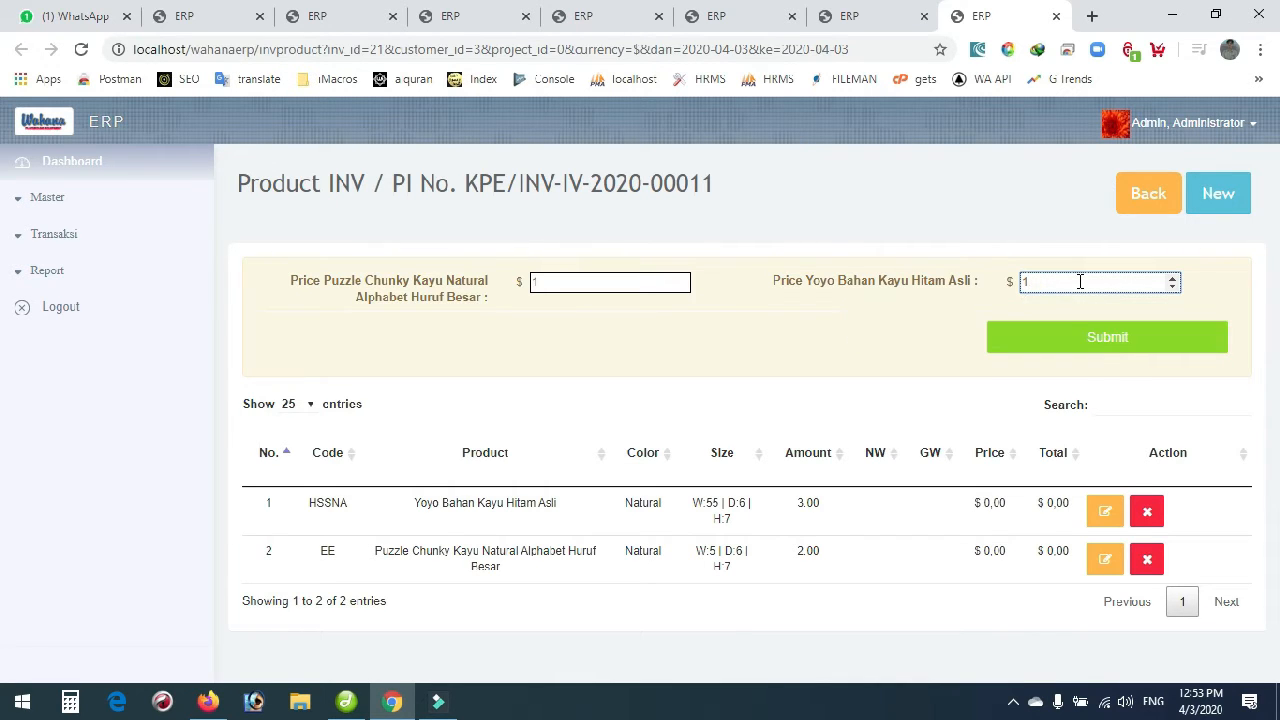
{"action": "left_click", "coordinate": [1078, 344]}
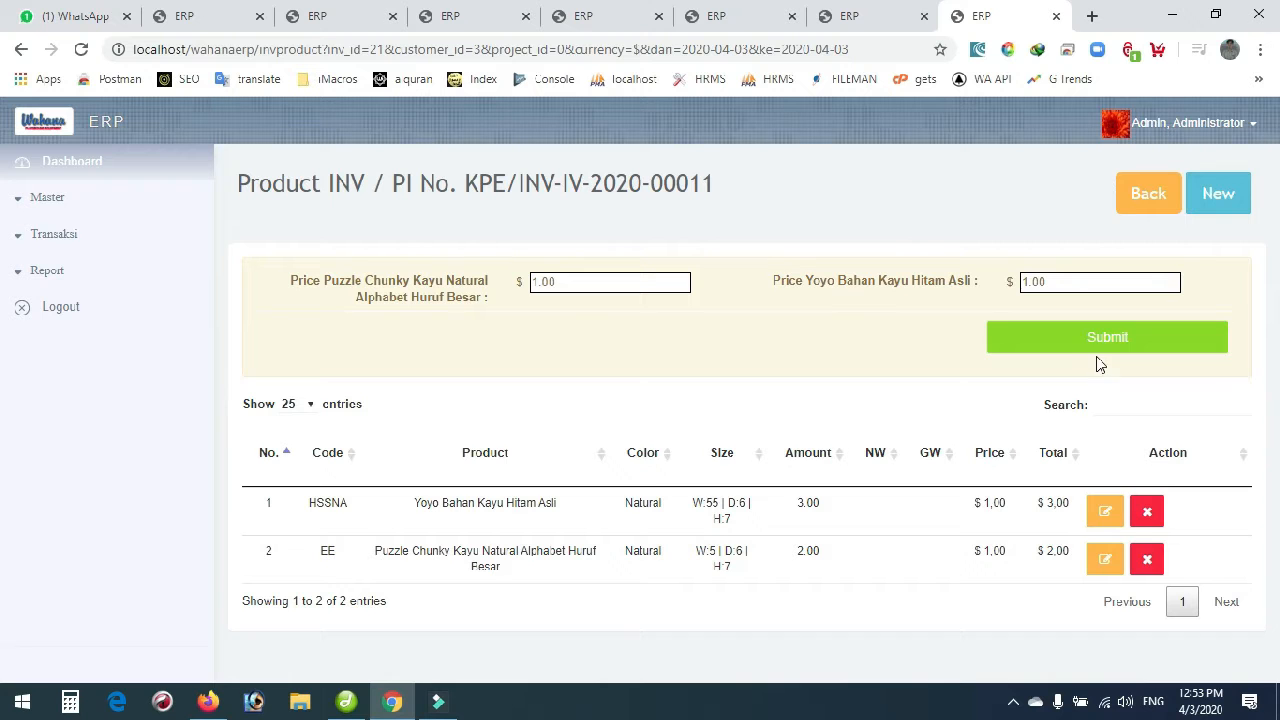
{"action": "left_click", "coordinate": [1140, 205]}
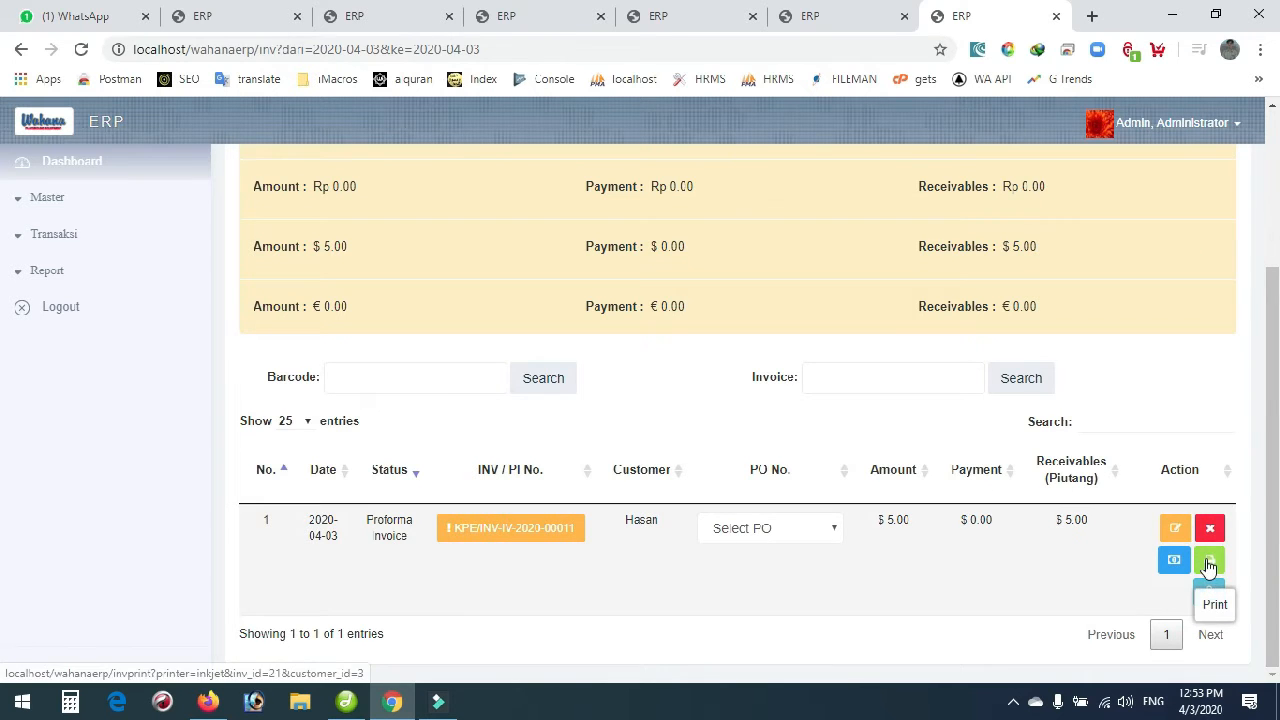
{"action": "left_click", "coordinate": [1208, 562]}
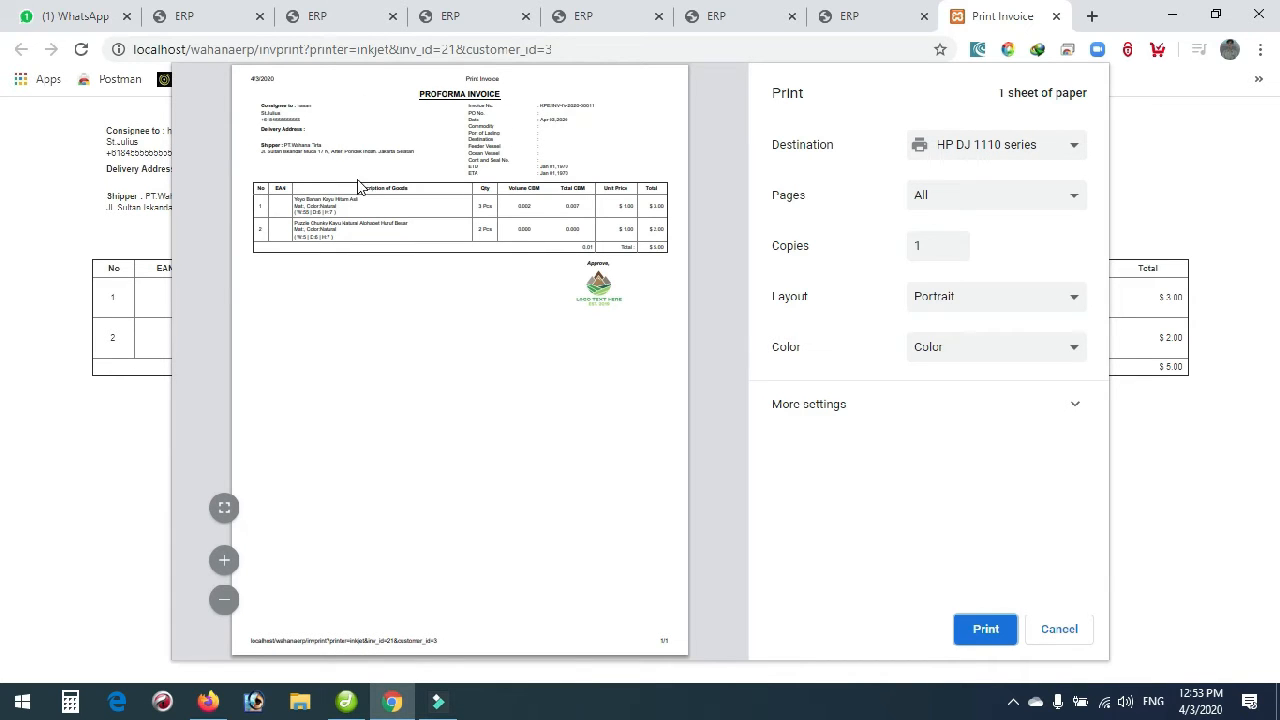
{"action": "left_click", "coordinate": [222, 509]}
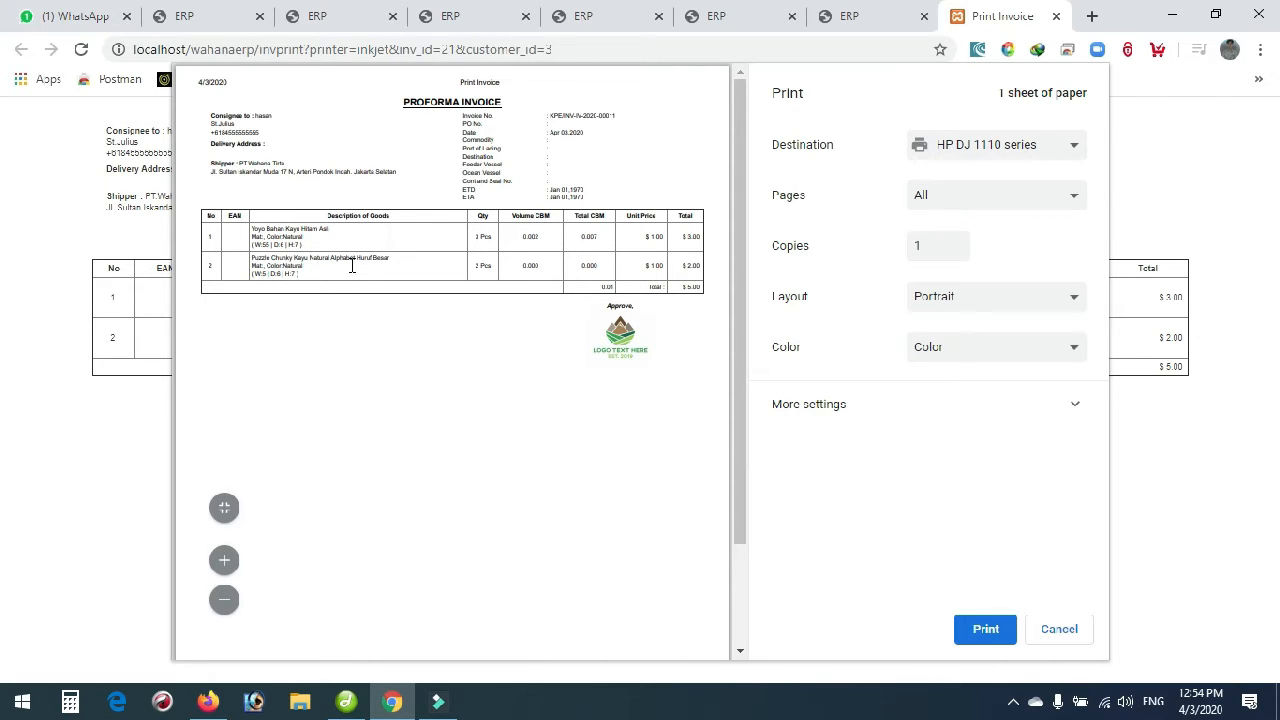
{"action": "left_click", "coordinate": [1065, 630]}
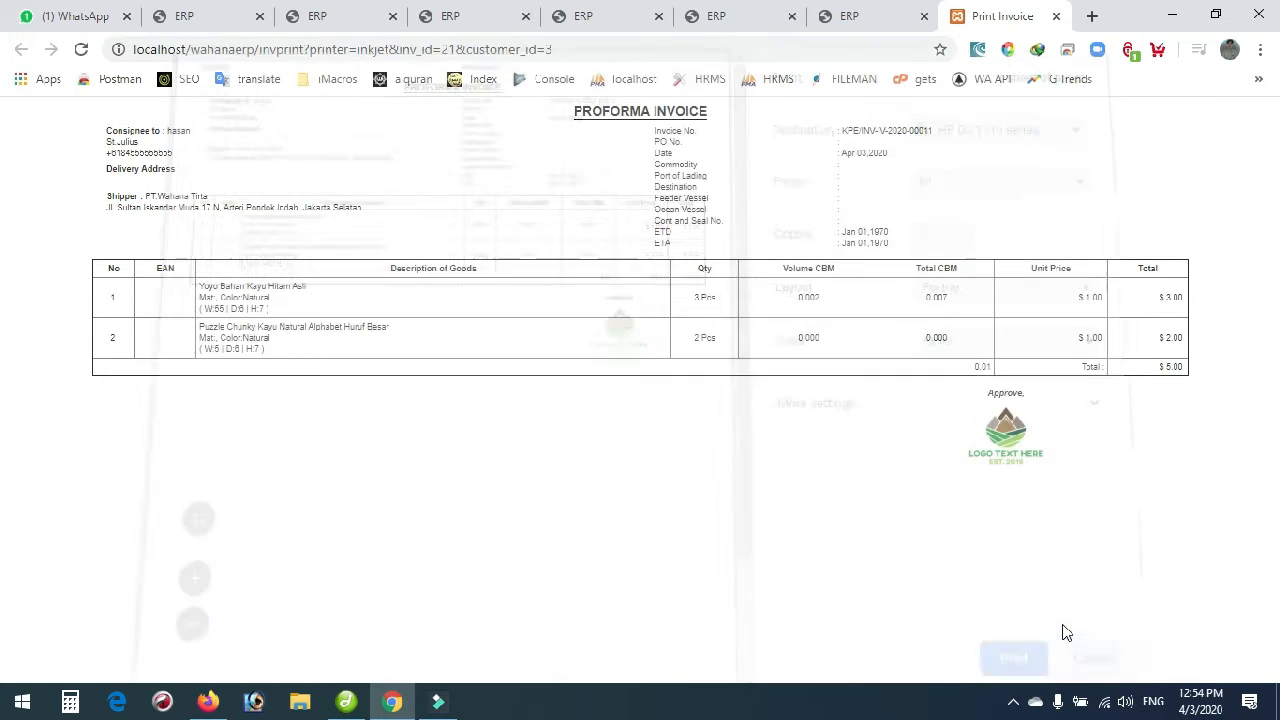
{"action": "left_click", "coordinate": [1056, 16]}
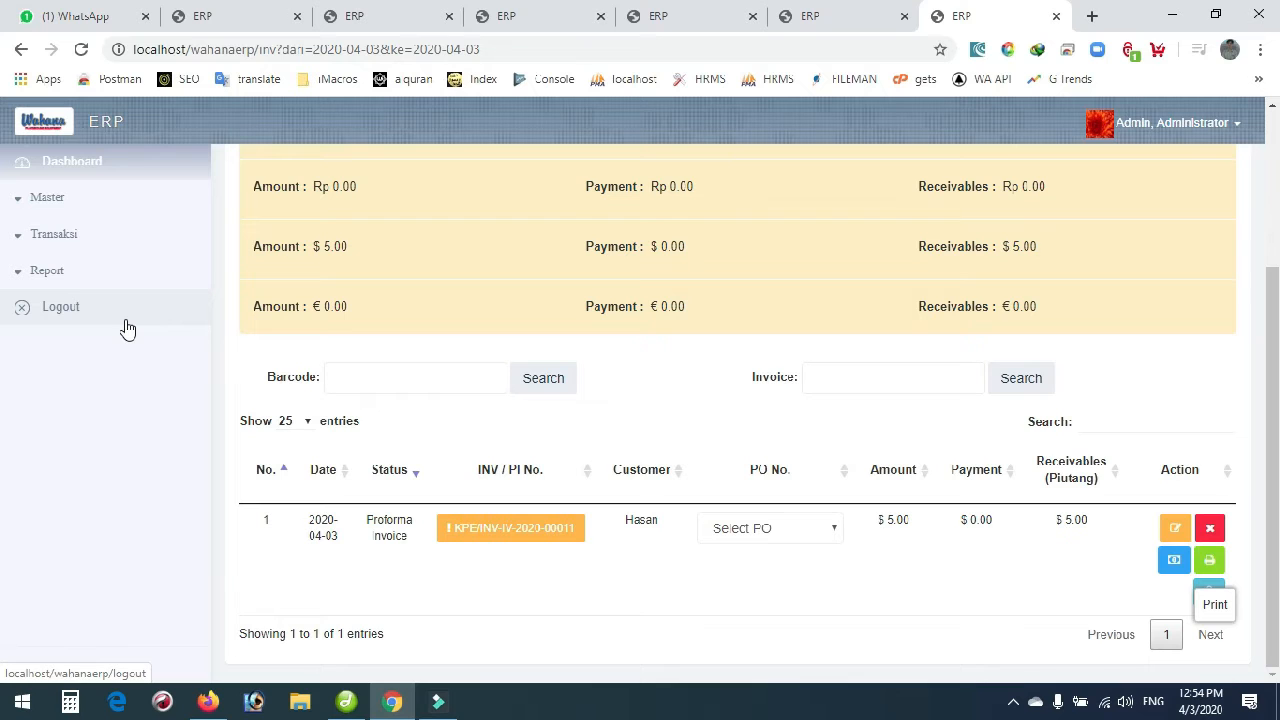
Go to Transaksi > Customer > Quotation and scroll to the bottom of the seven quotations.
{"action": "left_click", "coordinate": [56, 240]}
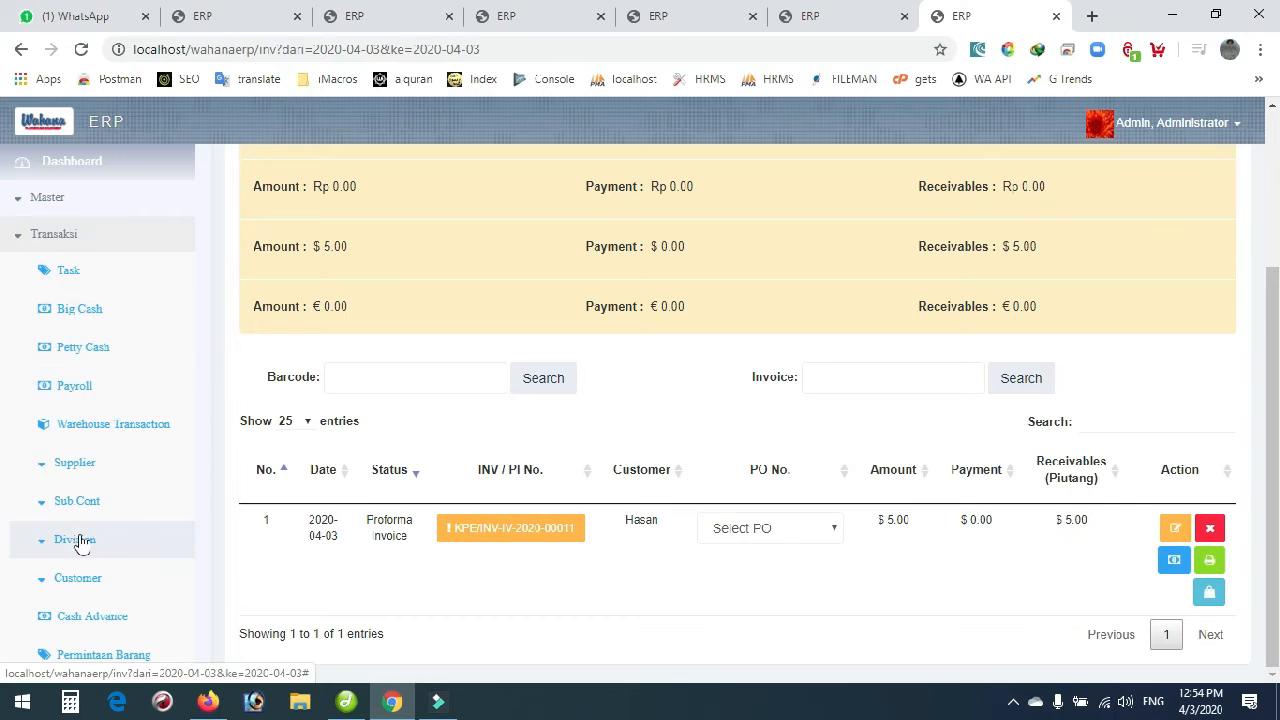
{"action": "scroll", "coordinate": [80, 550], "scroll_direction": "down", "scroll_amount": 2}
{"action": "left_click", "coordinate": [88, 400]}
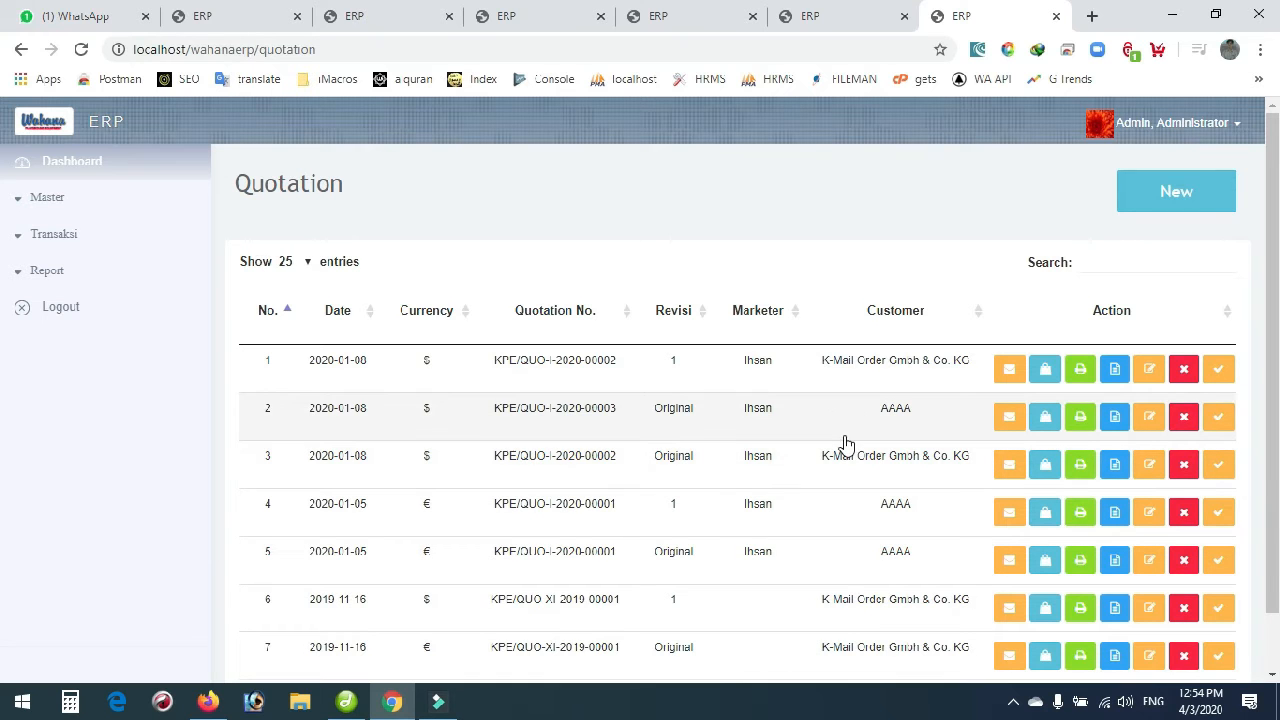
{"action": "scroll", "coordinate": [846, 435], "scroll_direction": "down", "scroll_amount": 1}
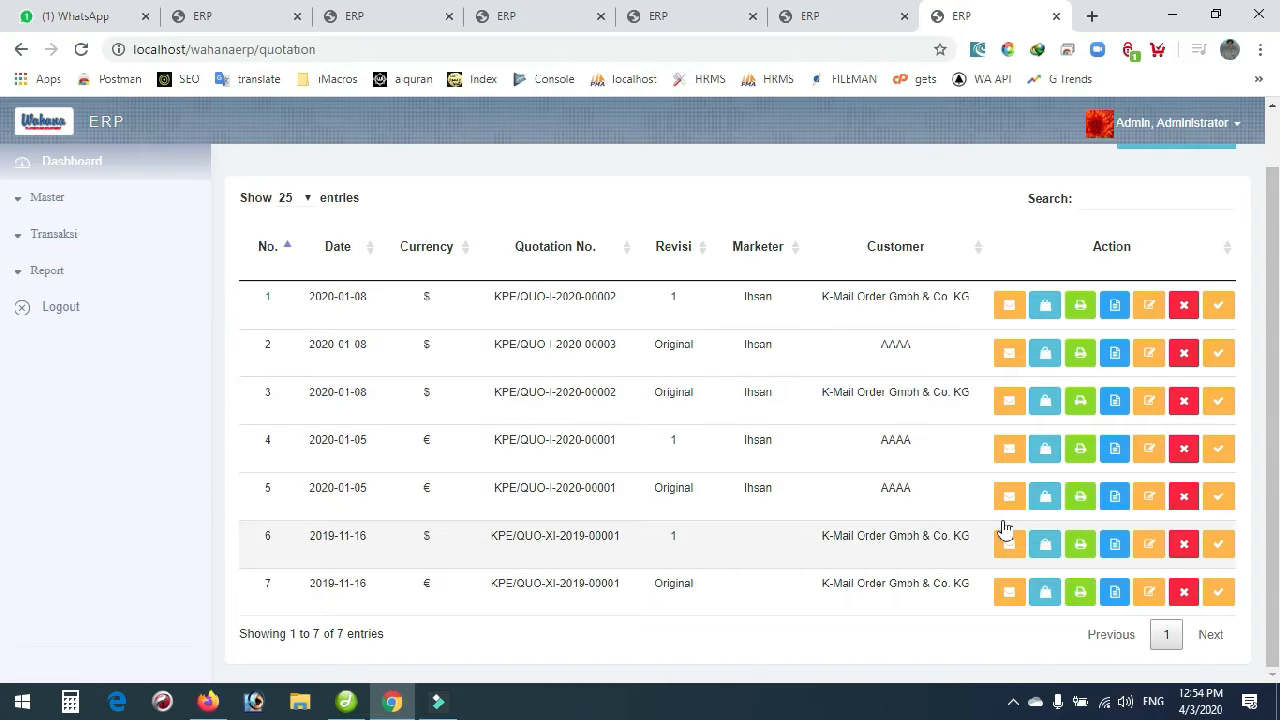
Open quotation KPE/QUO-XI-2019-00001 for editing and check the follow-up and currency lists, keeping euro.
{"action": "left_click", "coordinate": [1153, 595]}
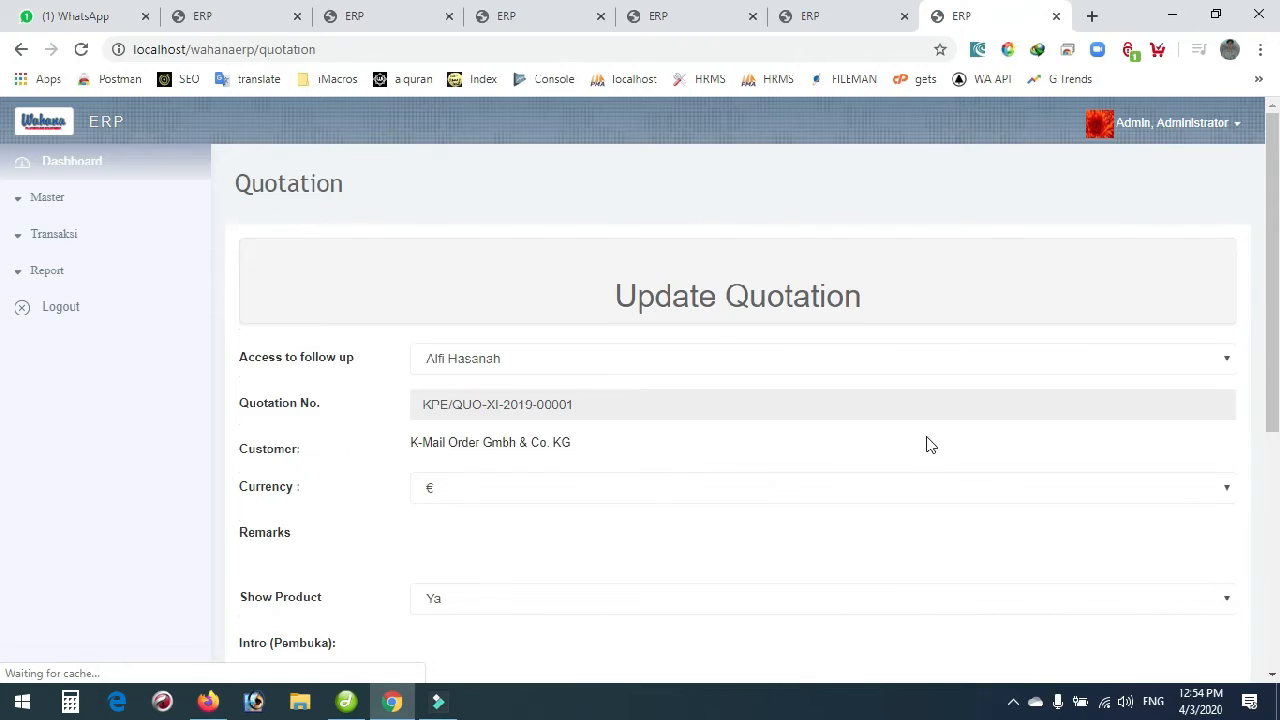
{"action": "left_click", "coordinate": [514, 359]}
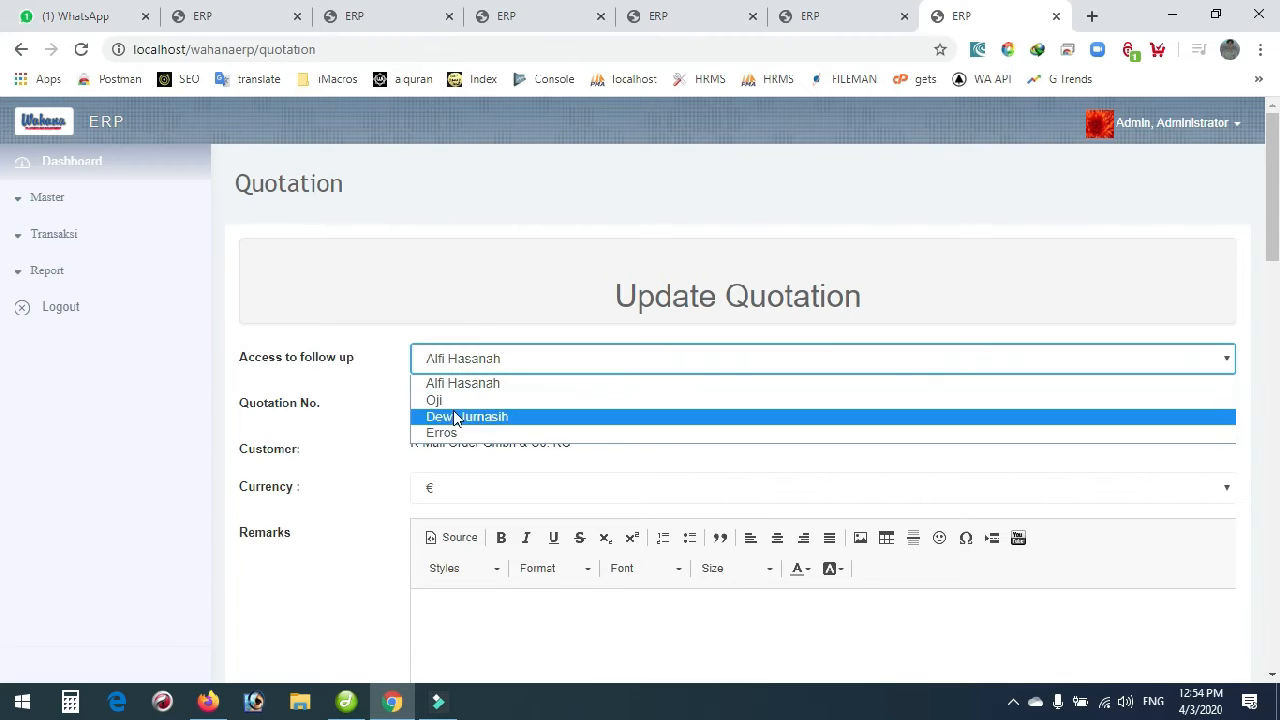
{"action": "left_click", "coordinate": [457, 284]}
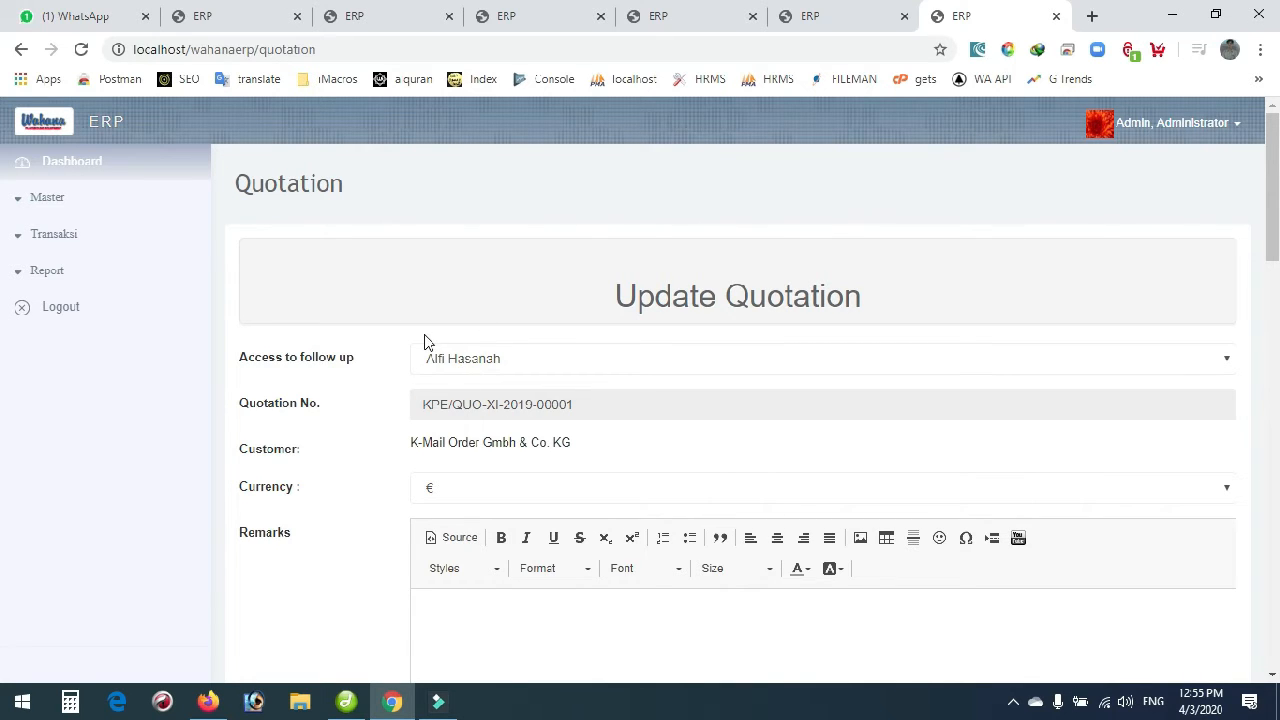
{"action": "scroll", "coordinate": [330, 415], "scroll_direction": "down", "scroll_amount": 1}
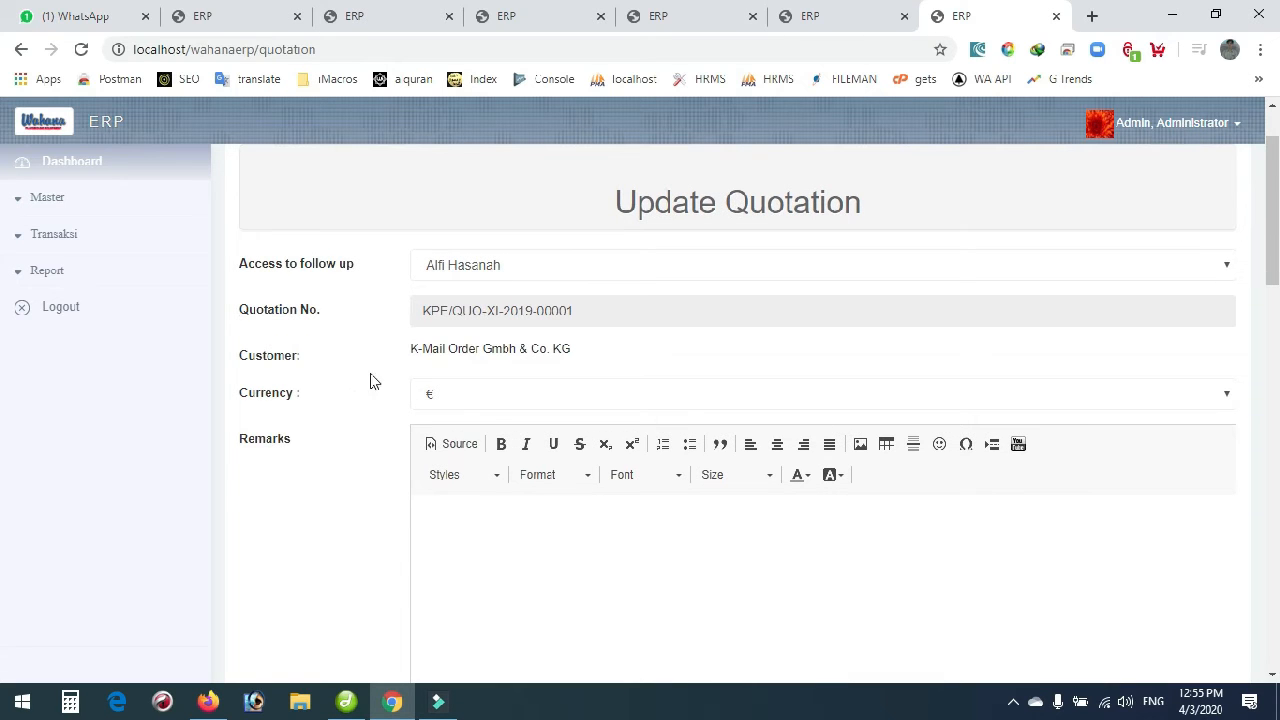
{"action": "left_click", "coordinate": [449, 403]}
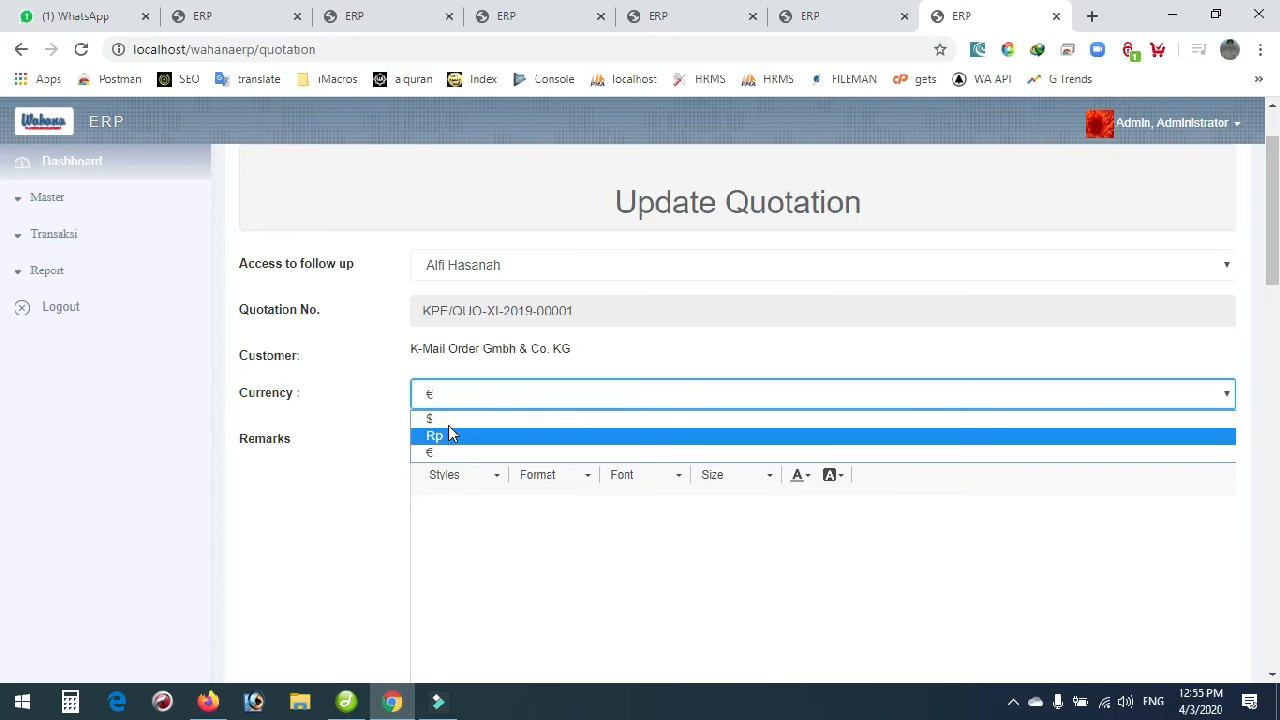
{"action": "left_click", "coordinate": [345, 428]}
Look through the Remarks, Intro, Workscope and Payment terms texts, then submit the form unchanged.
{"action": "scroll", "coordinate": [345, 428], "scroll_direction": "down", "scroll_amount": 1}
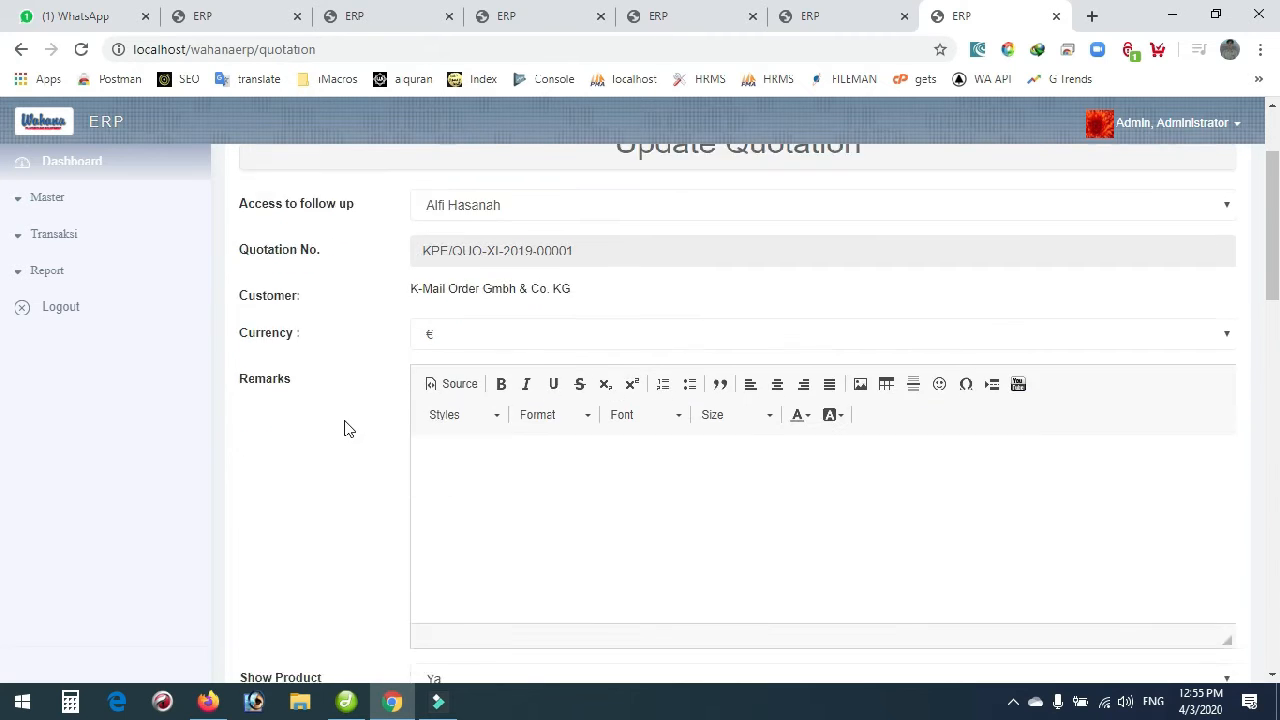
{"action": "scroll", "coordinate": [309, 272], "scroll_direction": "down", "scroll_amount": 2}
{"action": "left_click", "coordinate": [476, 250]}
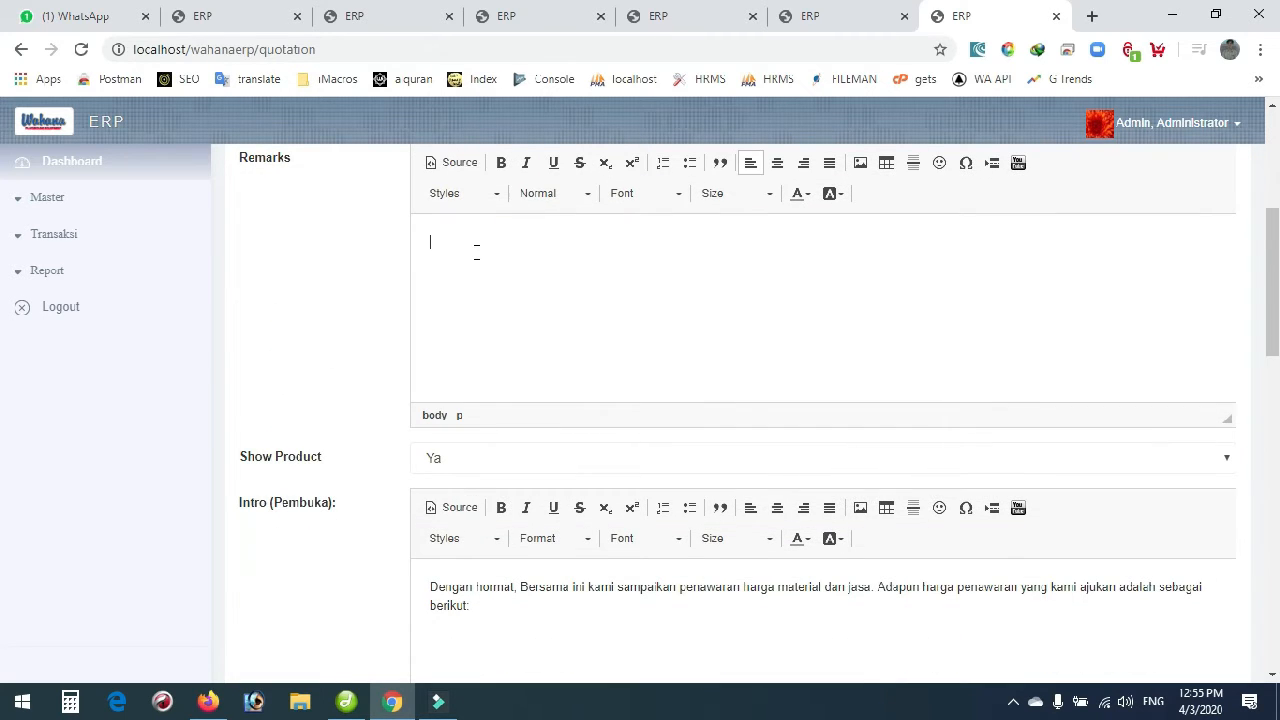
{"action": "scroll", "coordinate": [246, 350], "scroll_direction": "down", "scroll_amount": 1}
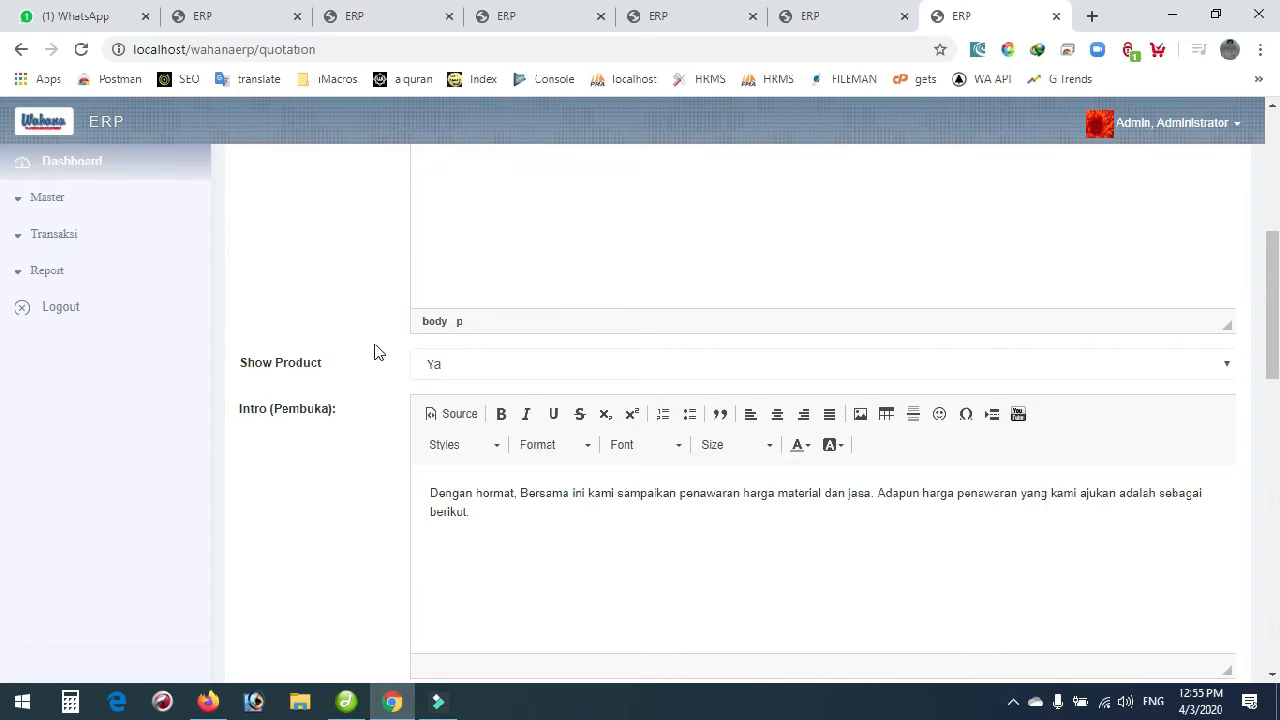
{"action": "scroll", "coordinate": [378, 352], "scroll_direction": "down", "scroll_amount": 2}
{"action": "left_click", "coordinate": [509, 310]}
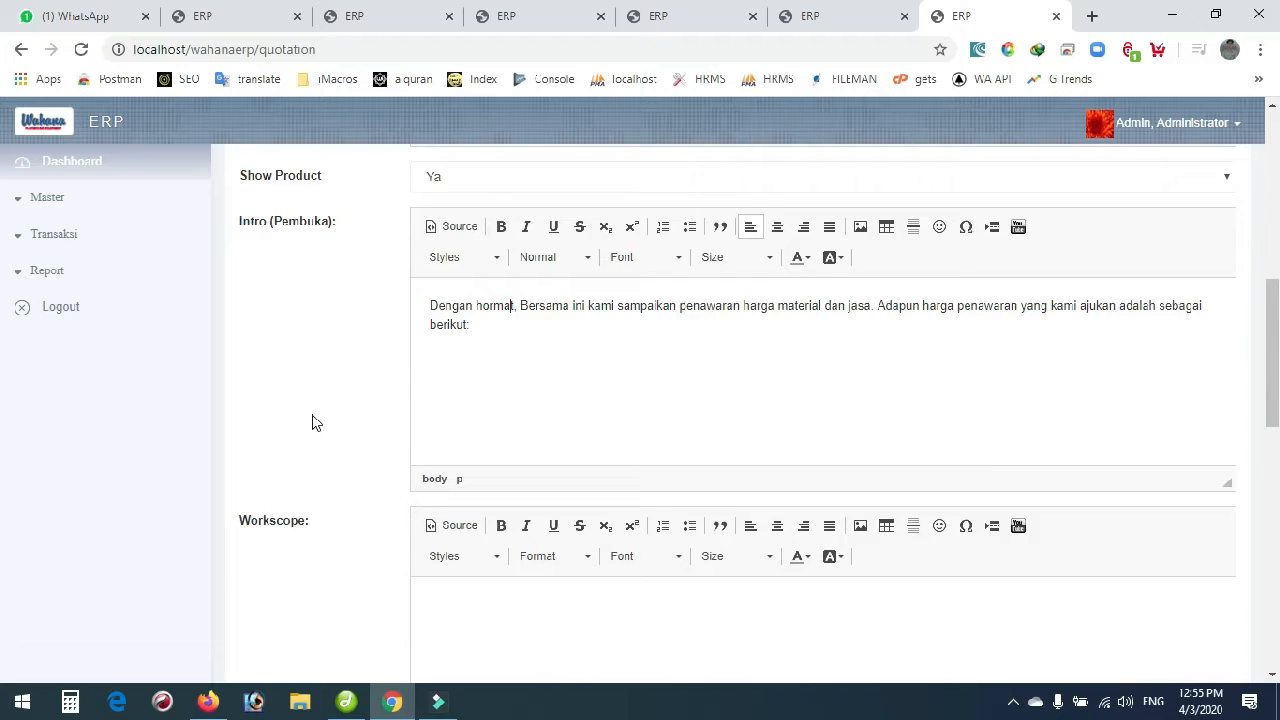
{"action": "scroll", "coordinate": [313, 423], "scroll_direction": "down", "scroll_amount": 3}
{"action": "left_click", "coordinate": [524, 366]}
{"action": "scroll", "coordinate": [364, 401], "scroll_direction": "down", "scroll_amount": 1}
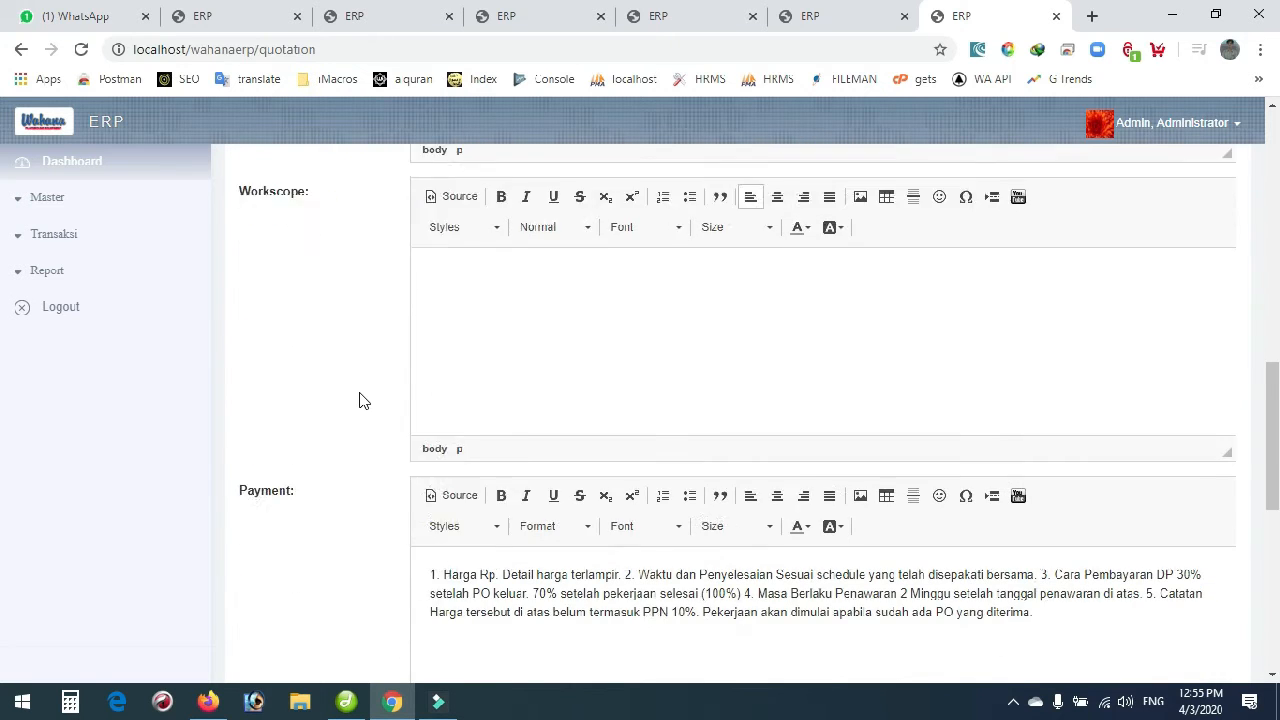
{"action": "scroll", "coordinate": [364, 401], "scroll_direction": "down", "scroll_amount": 1}
{"action": "left_click", "coordinate": [533, 440]}
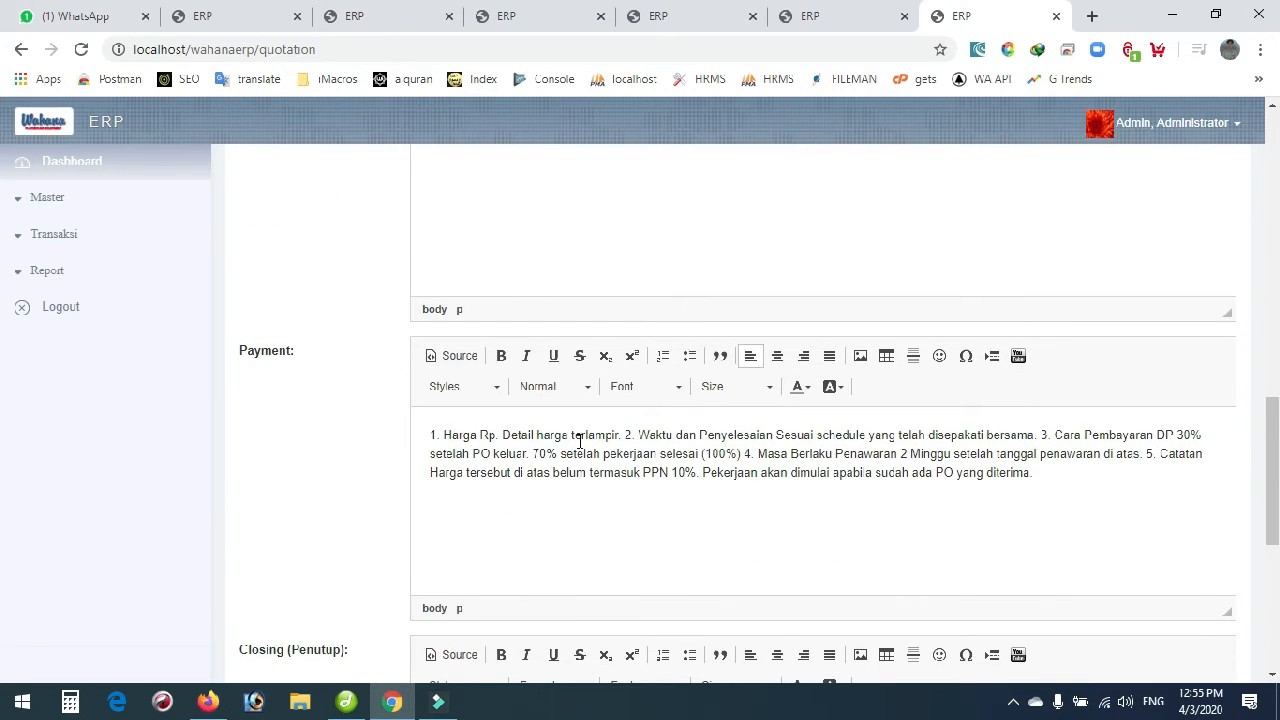
{"action": "left_click_drag", "start_coordinate": [489, 435], "coordinate": [666, 455]}
{"action": "scroll", "coordinate": [628, 470], "scroll_direction": "down", "scroll_amount": 2}
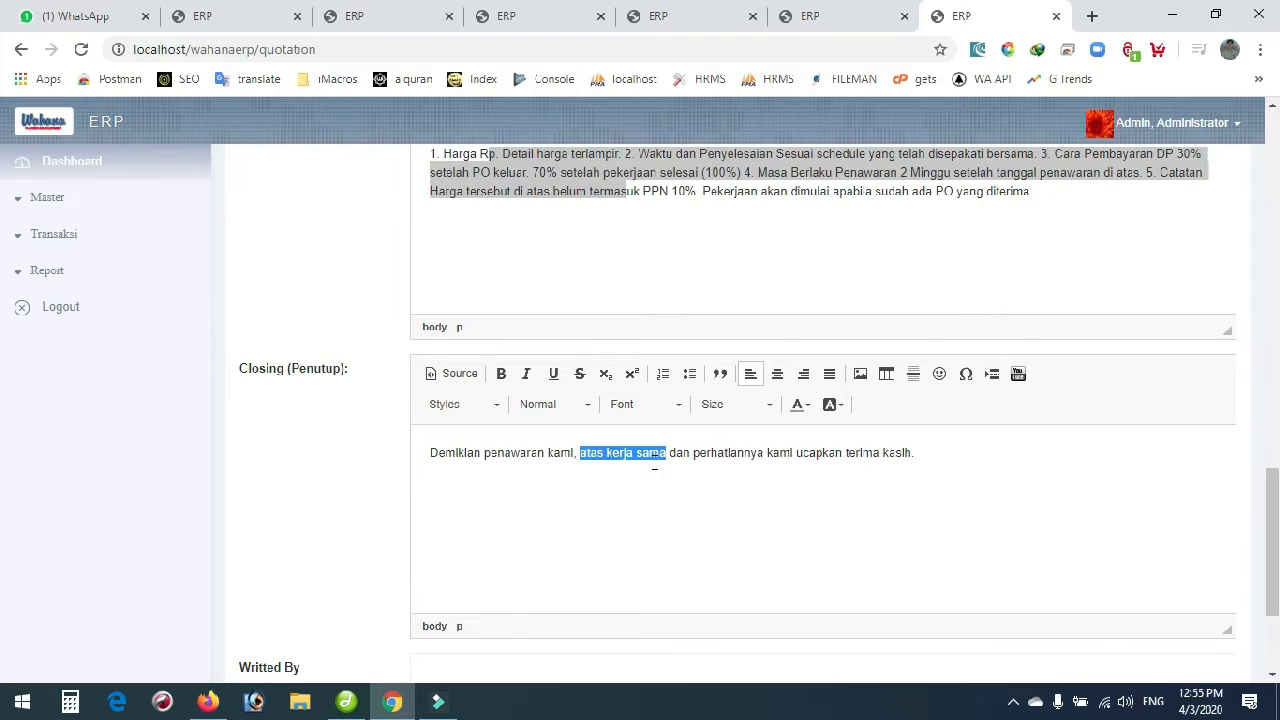
{"action": "scroll", "coordinate": [655, 462], "scroll_direction": "down", "scroll_amount": 2}
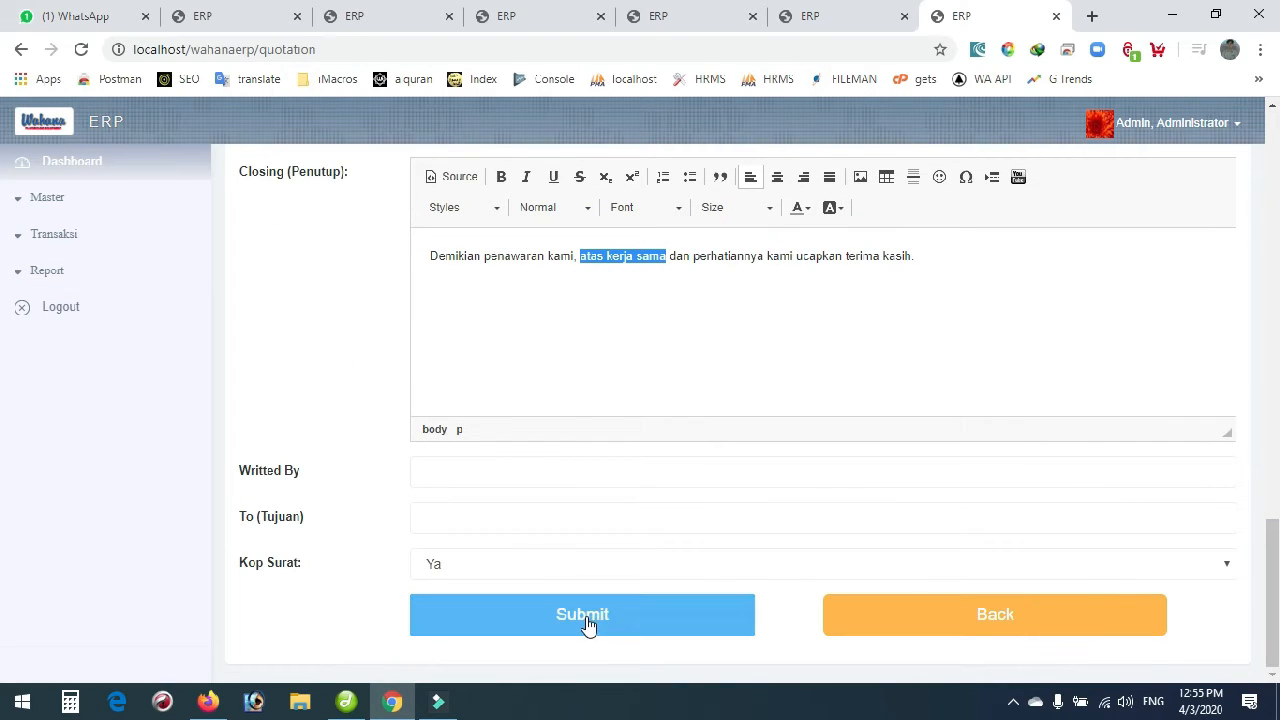
{"action": "left_click", "coordinate": [880, 626]}
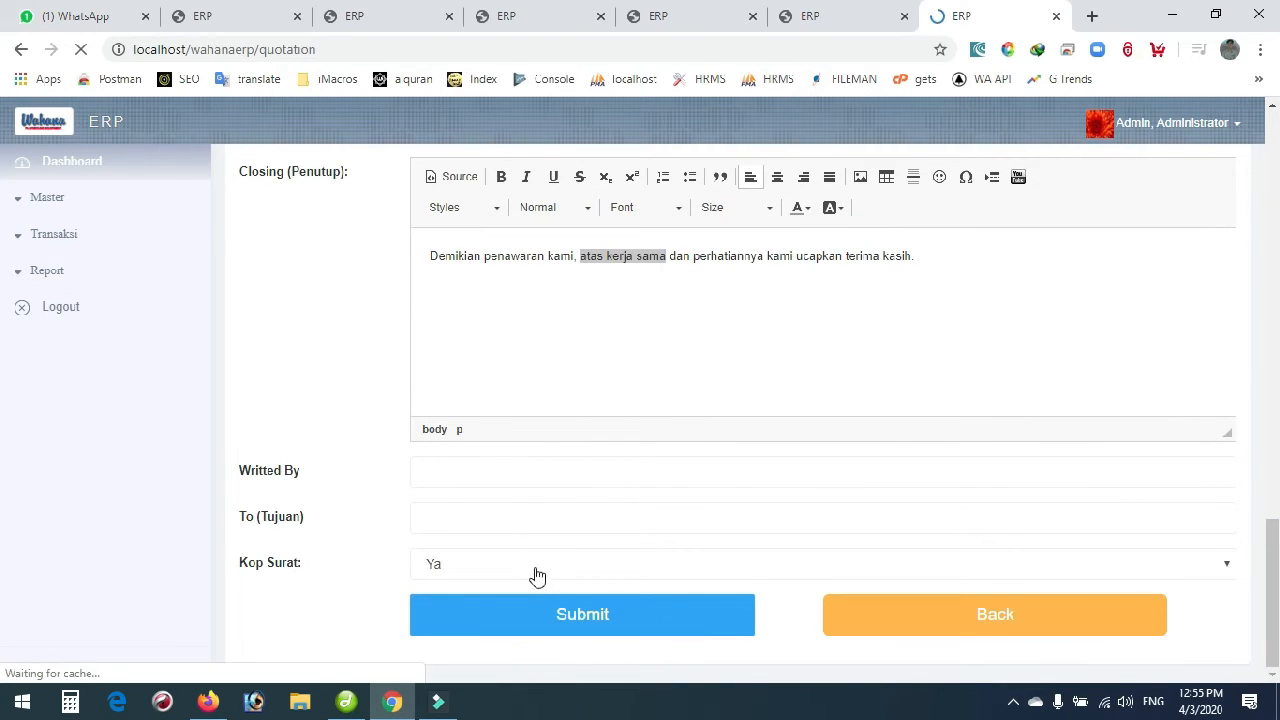
{"action": "scroll", "coordinate": [600, 520], "scroll_direction": "down", "scroll_amount": 1}
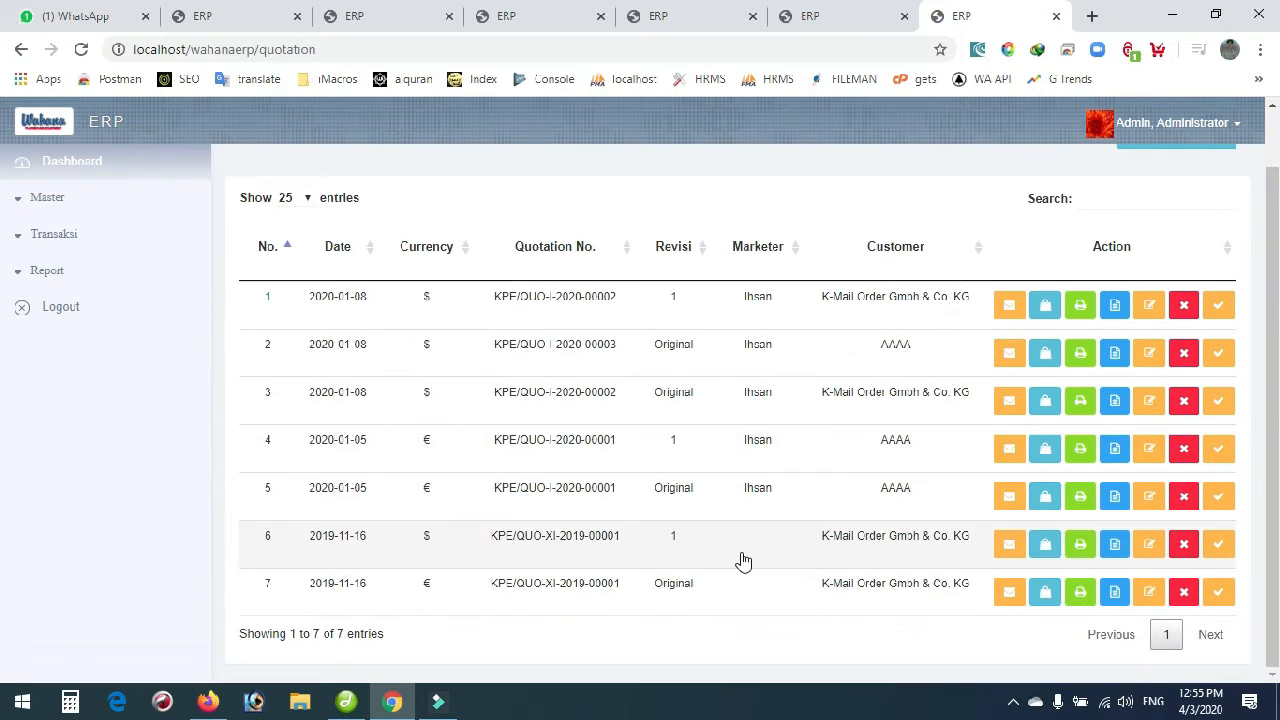
{"action": "left_click", "coordinate": [1045, 595]}
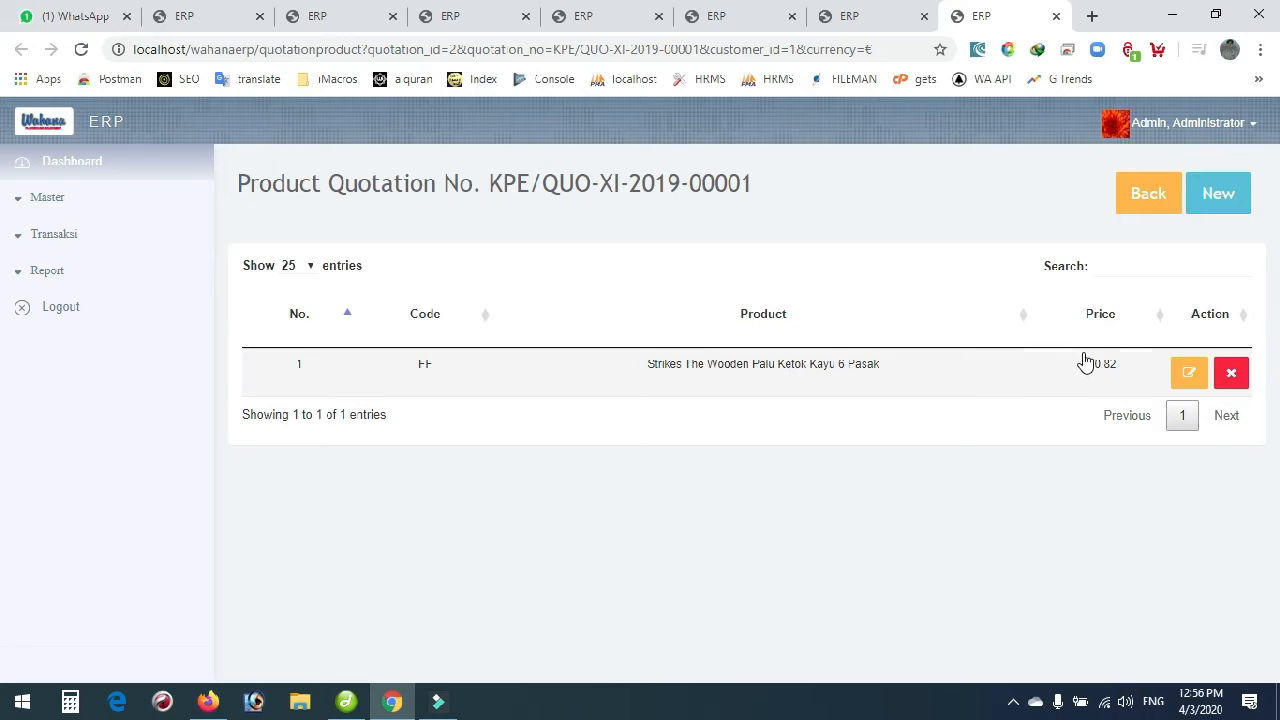
{"action": "left_click", "coordinate": [1146, 198]}
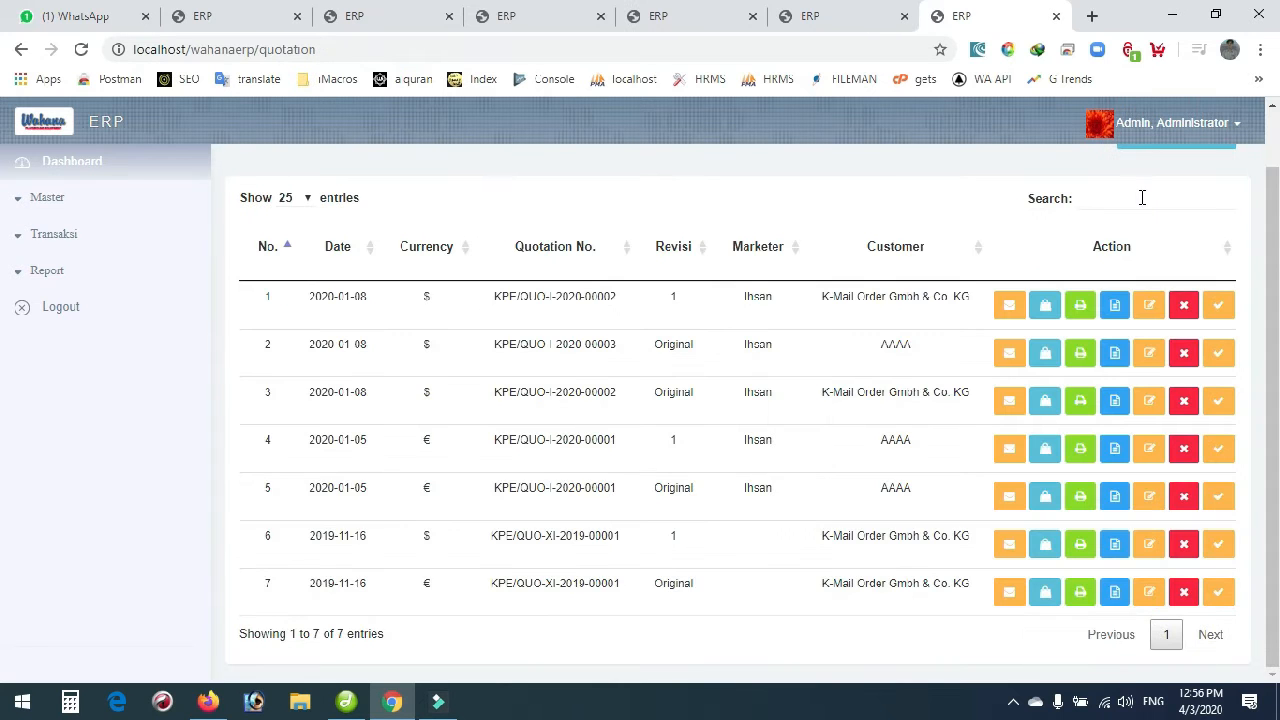
{"action": "left_click", "coordinate": [1080, 596]}
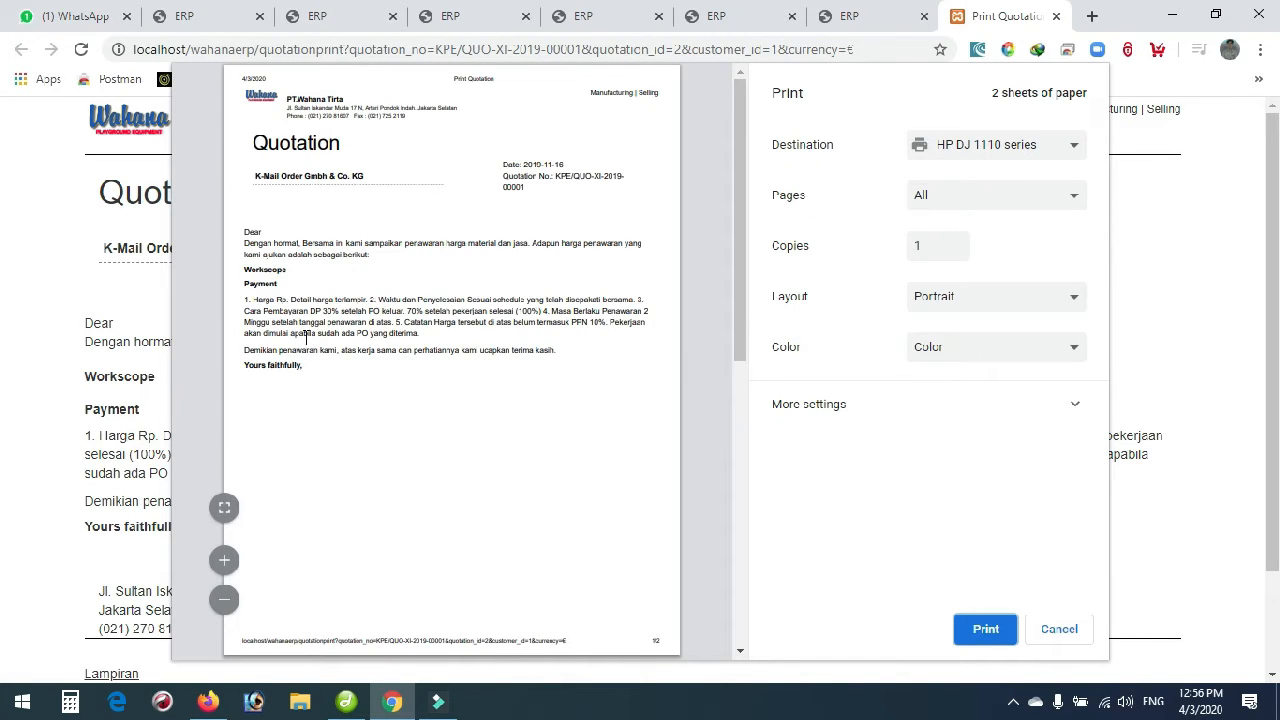
{"action": "scroll", "coordinate": [333, 392], "scroll_direction": "down", "scroll_amount": 5}
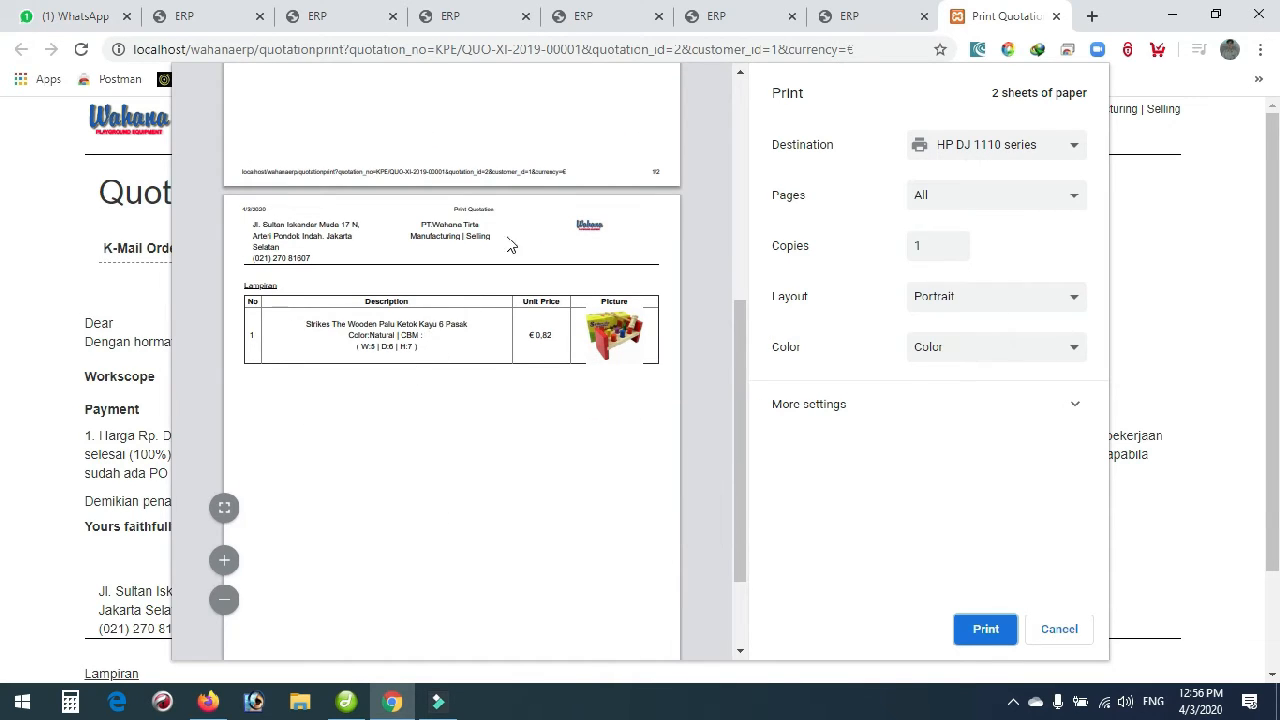
{"action": "scroll", "coordinate": [418, 374], "scroll_direction": "up", "scroll_amount": 5}
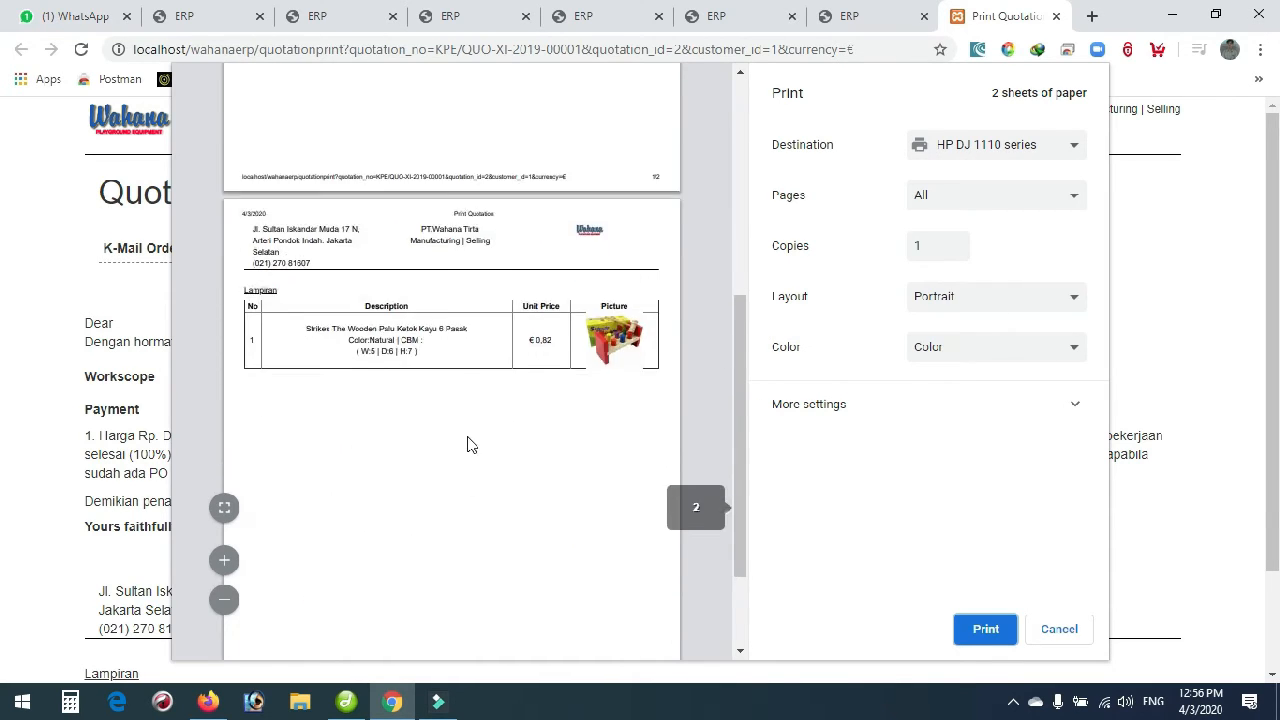
{"action": "left_click", "coordinate": [1059, 629]}
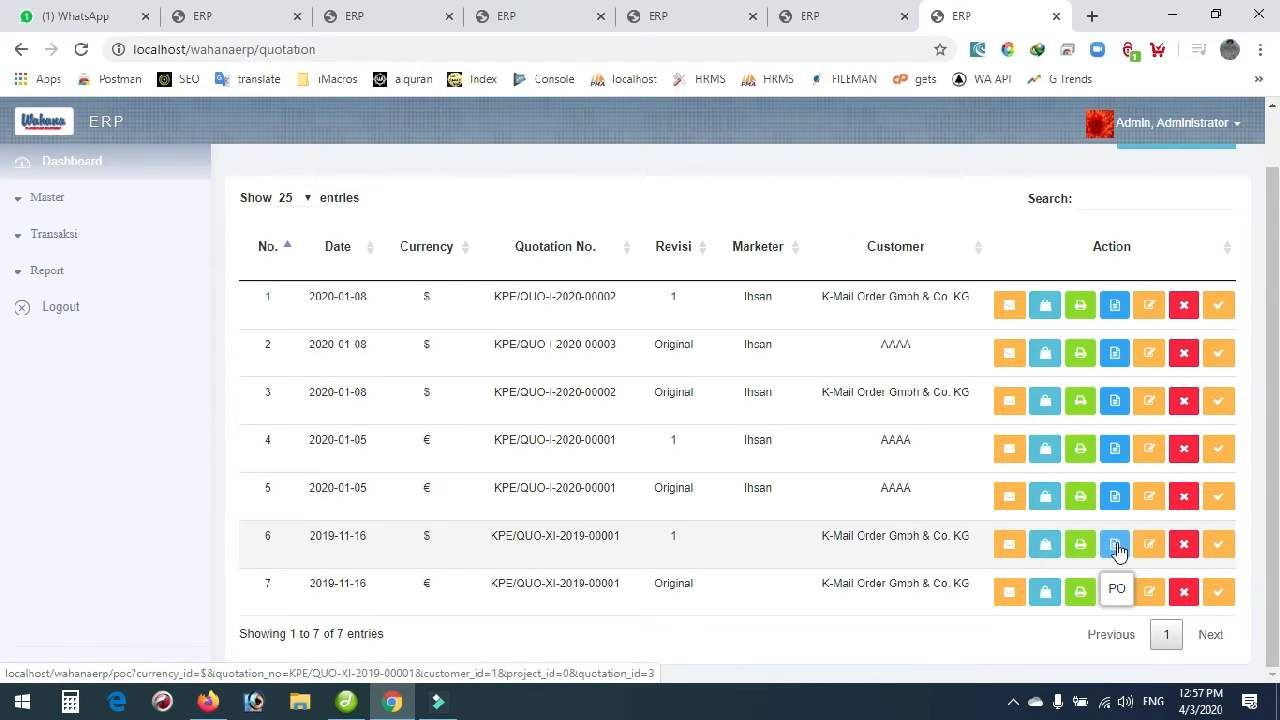
Expand Transaksi > Customer in the sidebar to reach the Quotation list.
{"action": "left_click", "coordinate": [56, 236]}
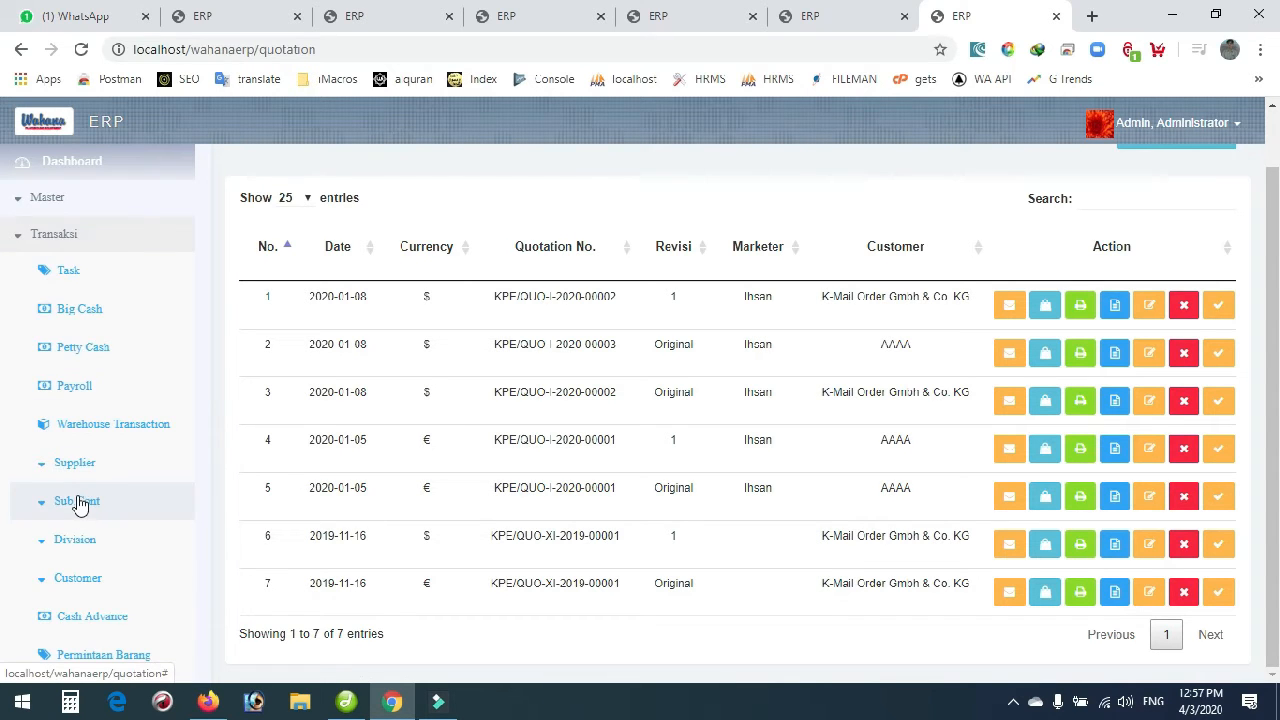
{"action": "left_click", "coordinate": [65, 585]}
{"action": "scroll", "coordinate": [65, 588], "scroll_direction": "down", "scroll_amount": 1}
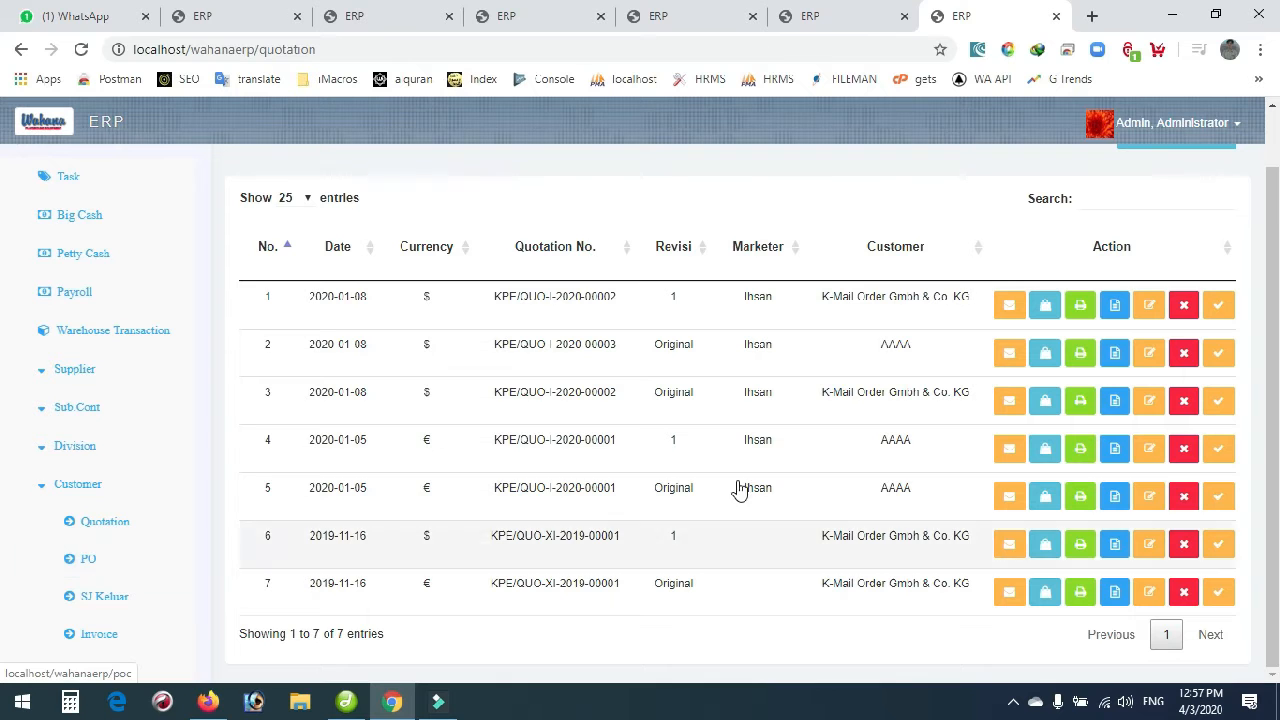
Open customer PO A25011 for quotation KPE/QUO-XI-2019-00001 and show its product list.
{"action": "left_click", "coordinate": [1118, 552]}
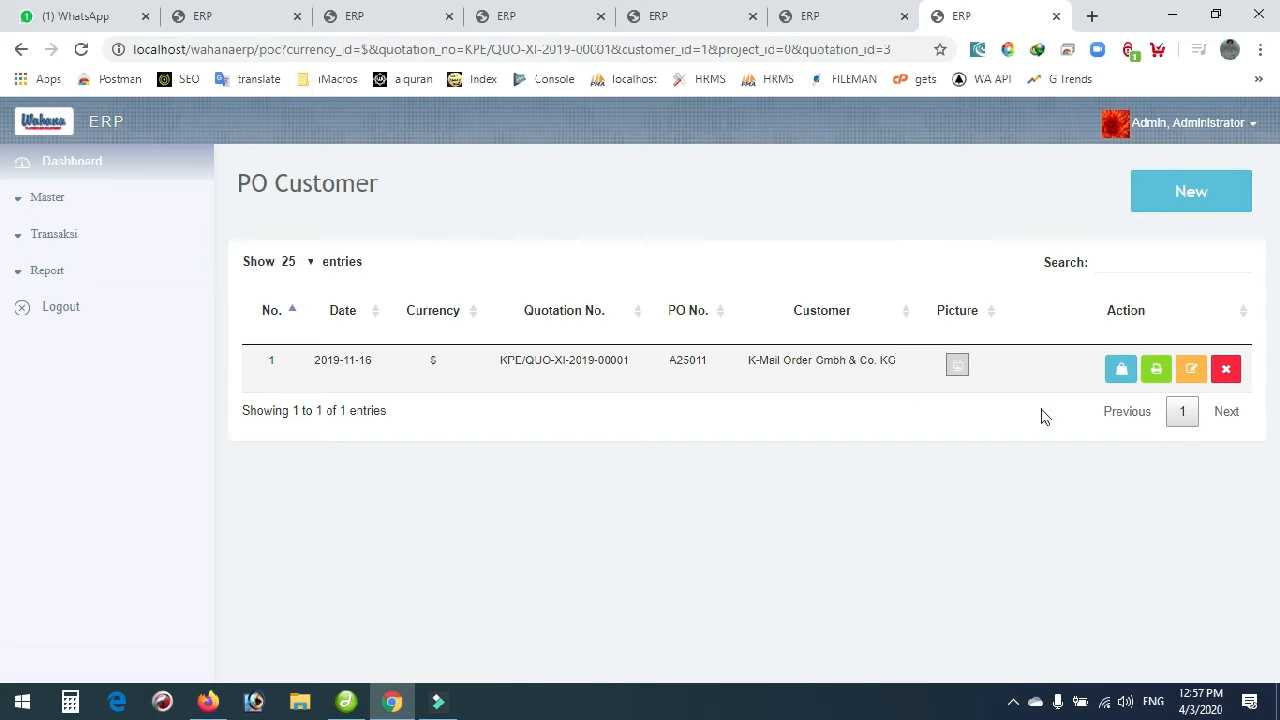
{"action": "left_click", "coordinate": [1120, 370]}
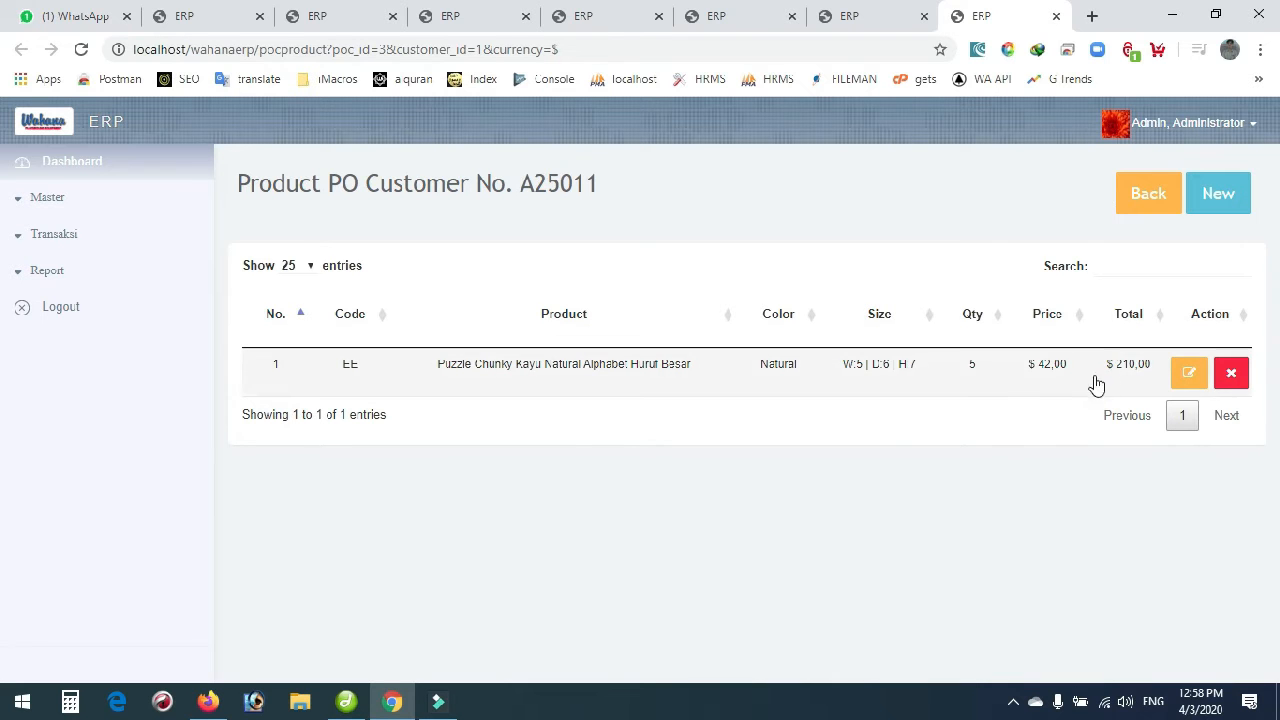
Return to the PO Customer list and preview PO A25011's printout, cancelling without printing.
{"action": "left_click", "coordinate": [1127, 193]}
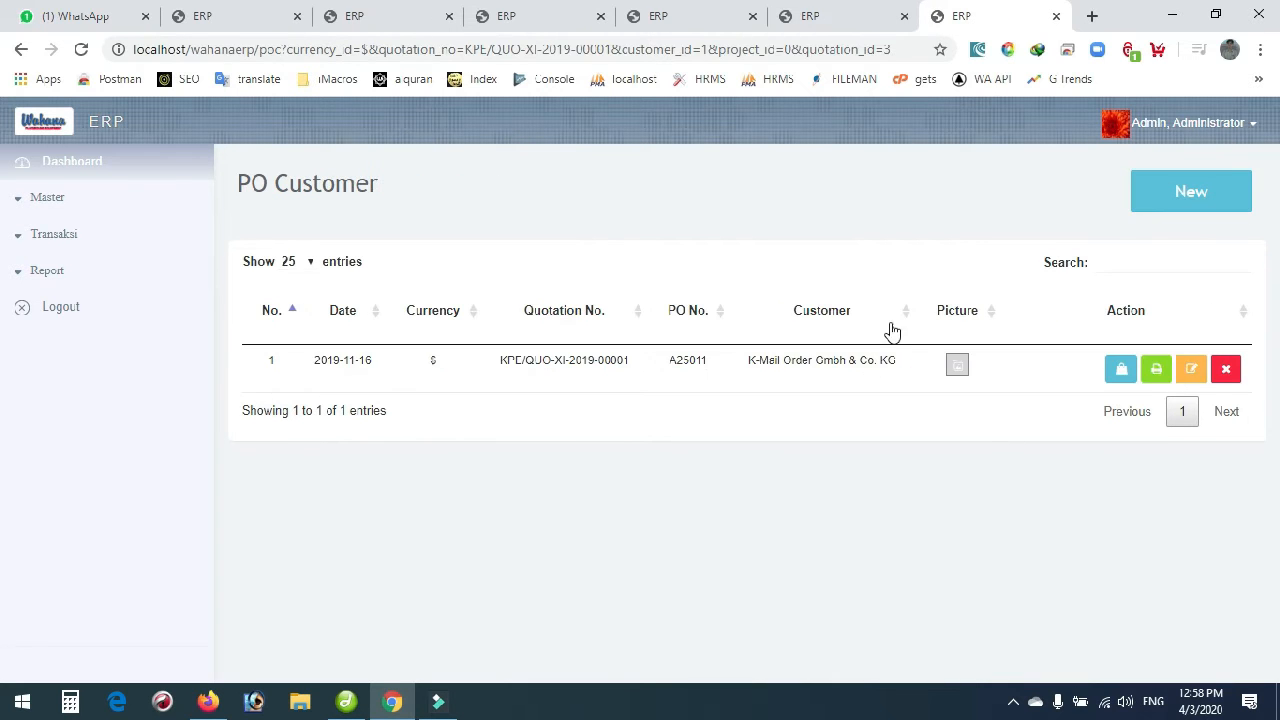
{"action": "left_click", "coordinate": [1155, 371]}
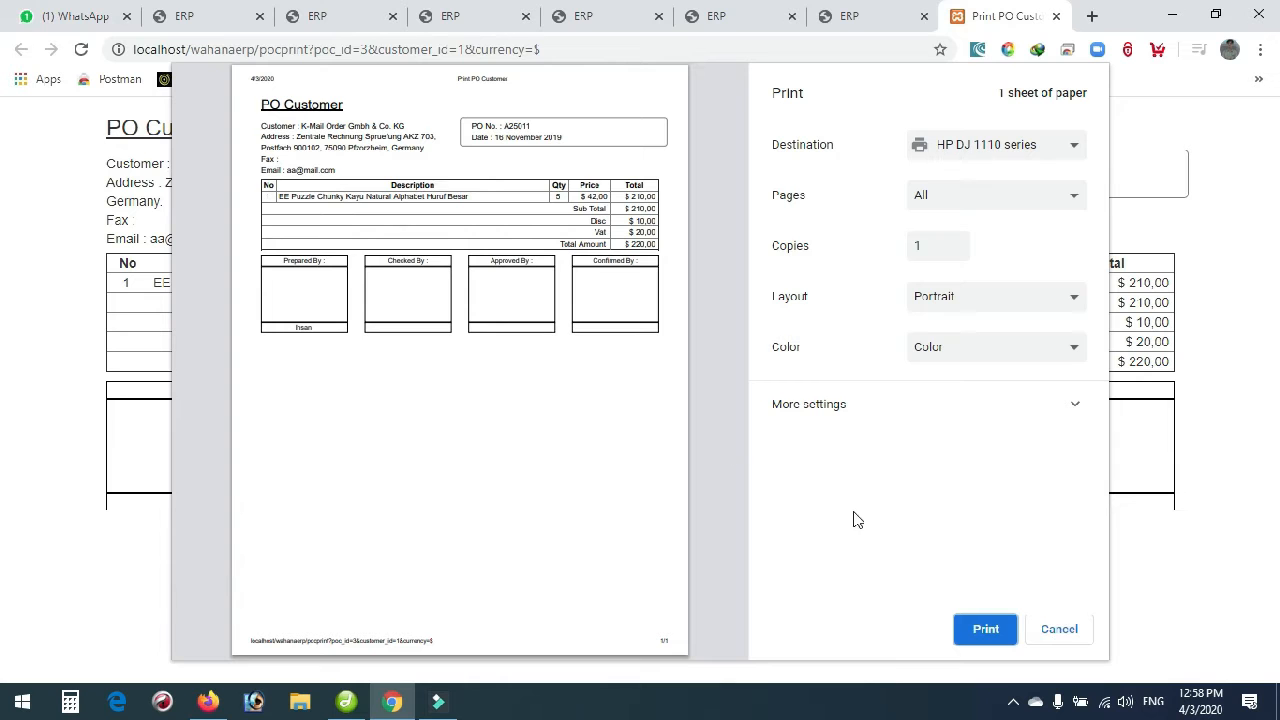
{"action": "left_click", "coordinate": [1061, 630]}
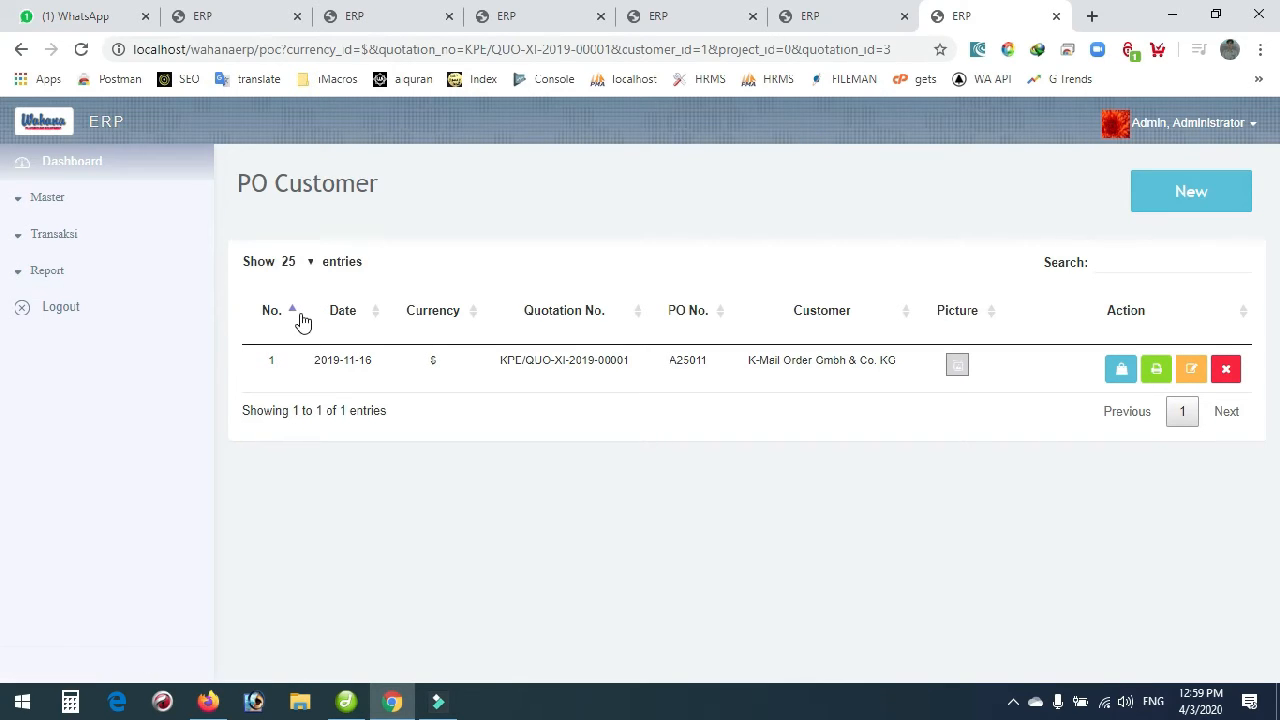
Open the PO Supplier list from Transaksi > Supplier.
{"action": "left_click", "coordinate": [55, 238]}
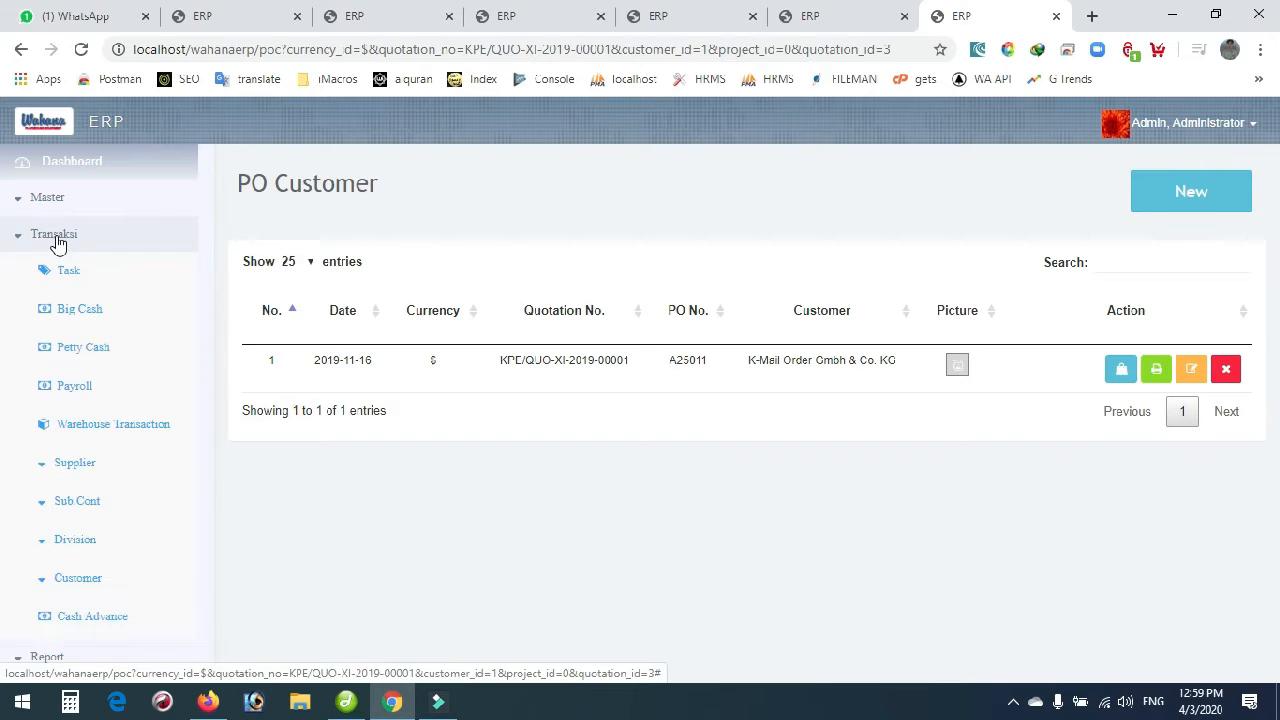
{"action": "left_click", "coordinate": [73, 470]}
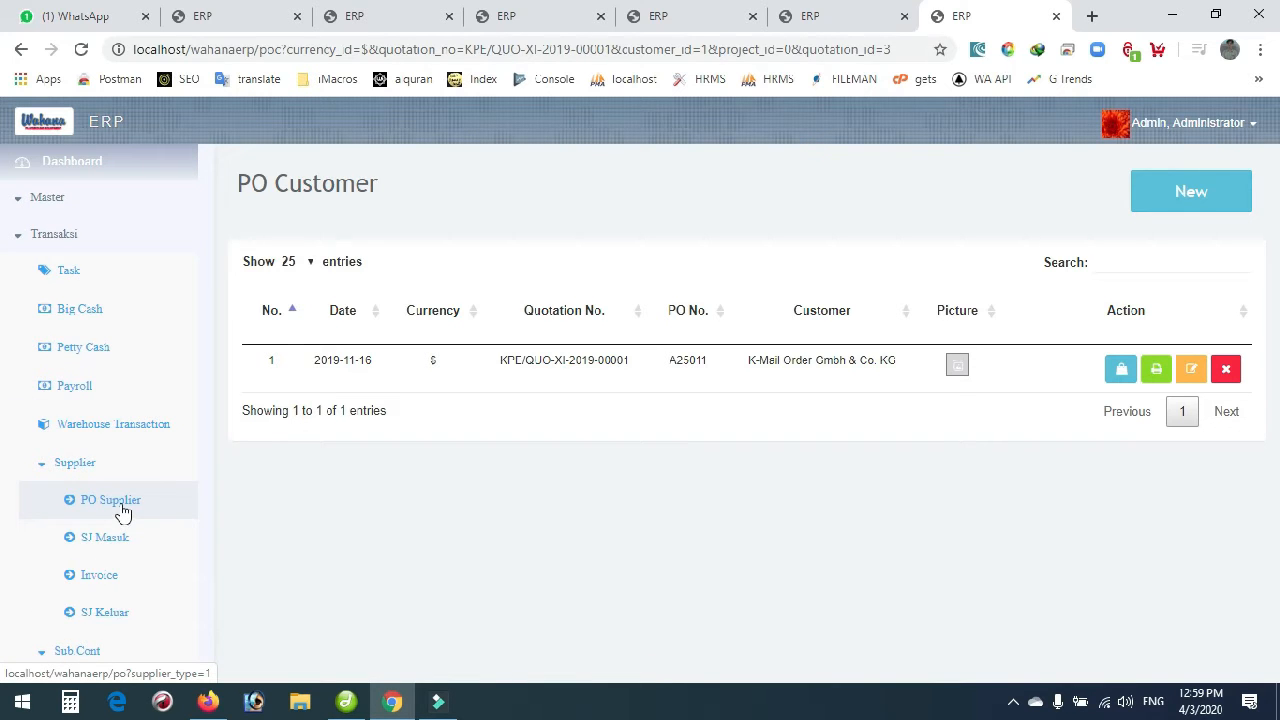
{"action": "scroll", "coordinate": [115, 510], "scroll_direction": "down", "scroll_amount": 1}
{"action": "left_click", "coordinate": [110, 407]}
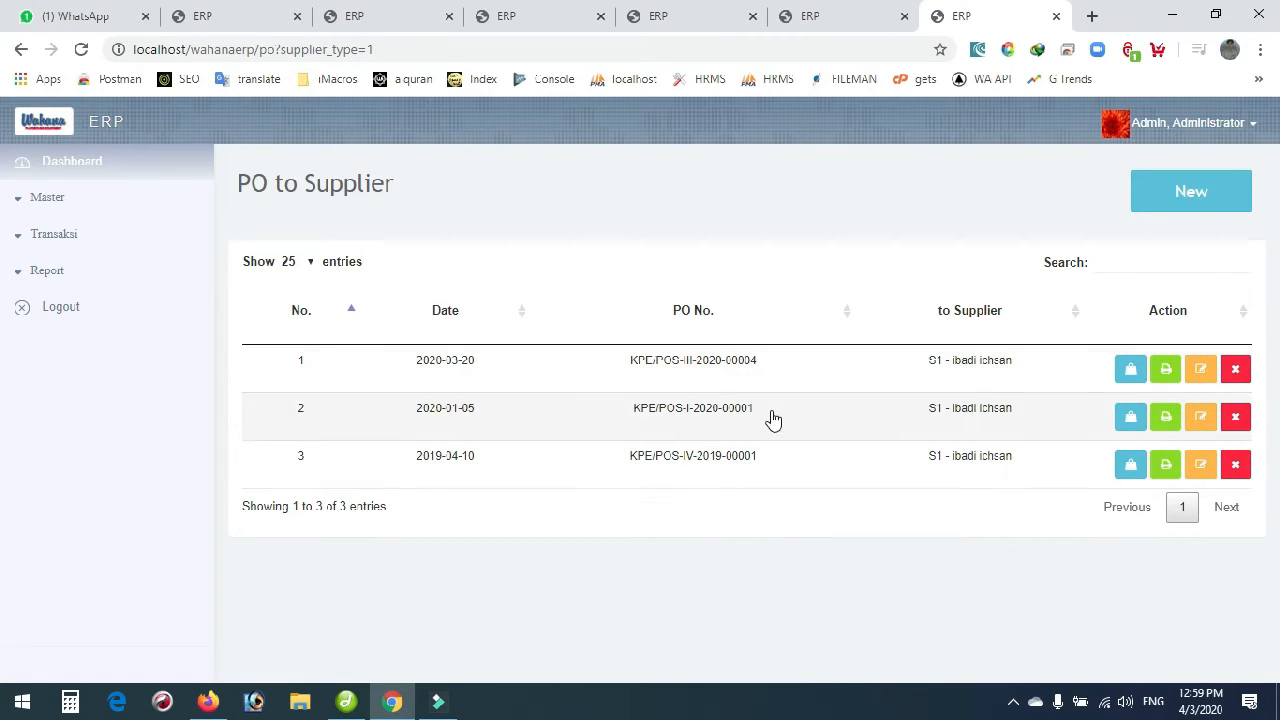
Review supplier PO KPE/POS-III-2020-00004's edit form without saving, then list its products.
{"action": "left_click", "coordinate": [1201, 370]}
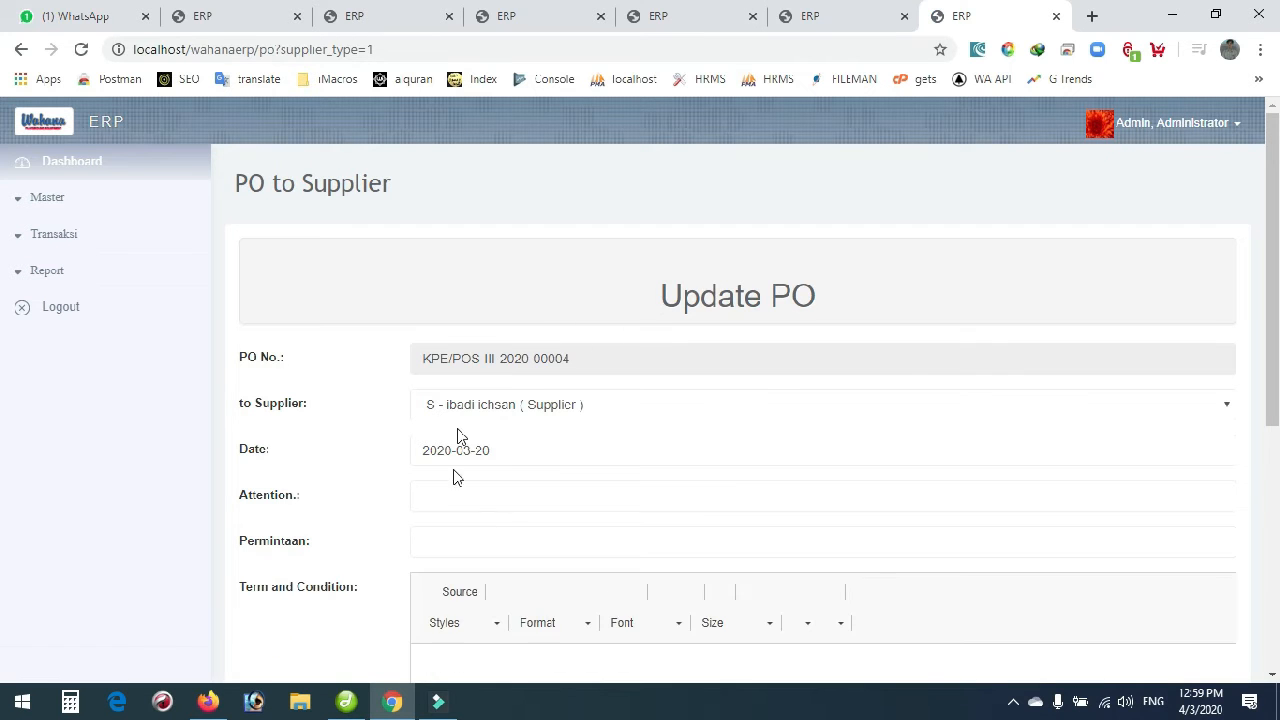
{"action": "scroll", "coordinate": [463, 420], "scroll_direction": "down", "scroll_amount": 2}
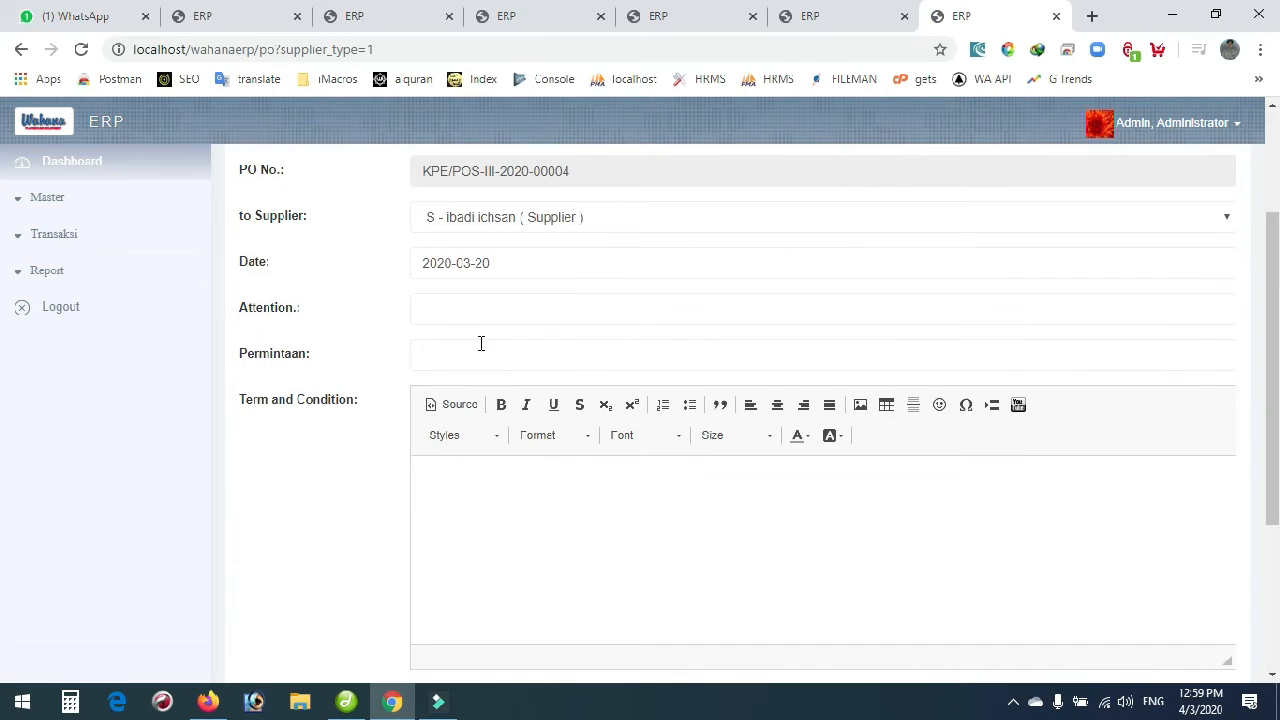
{"action": "scroll", "coordinate": [481, 343], "scroll_direction": "down", "scroll_amount": 3}
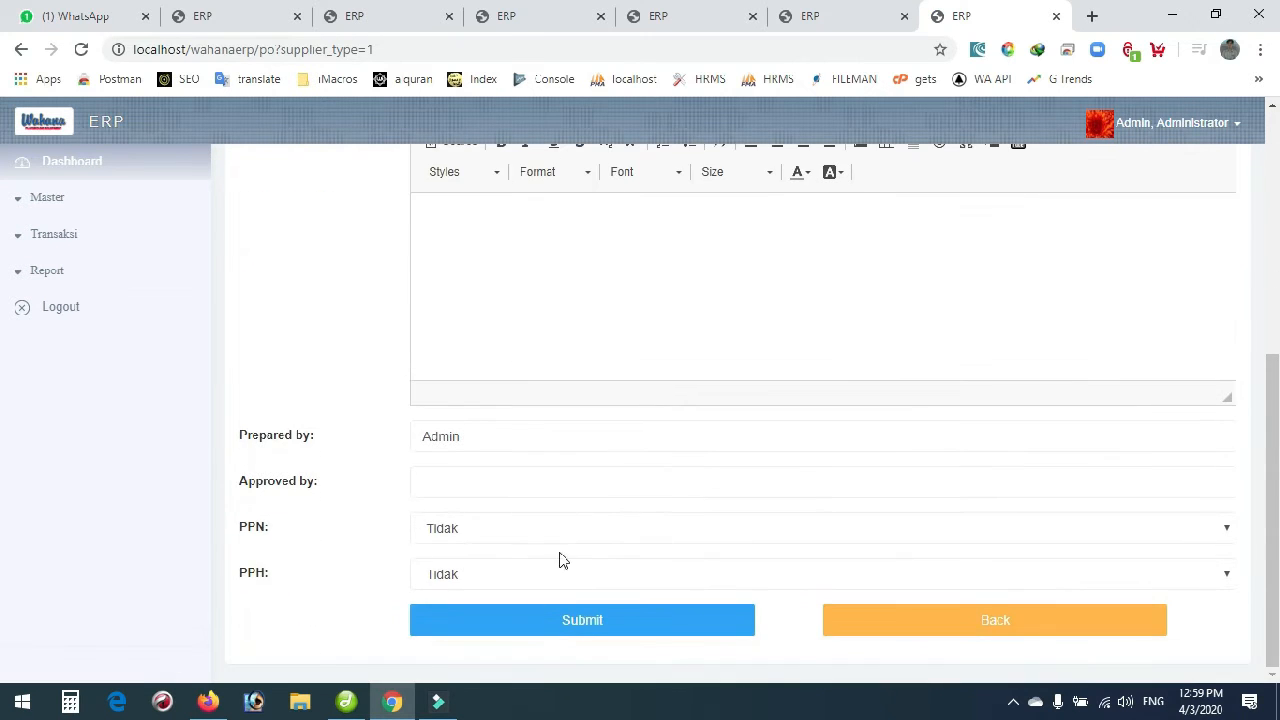
{"action": "left_click", "coordinate": [877, 628]}
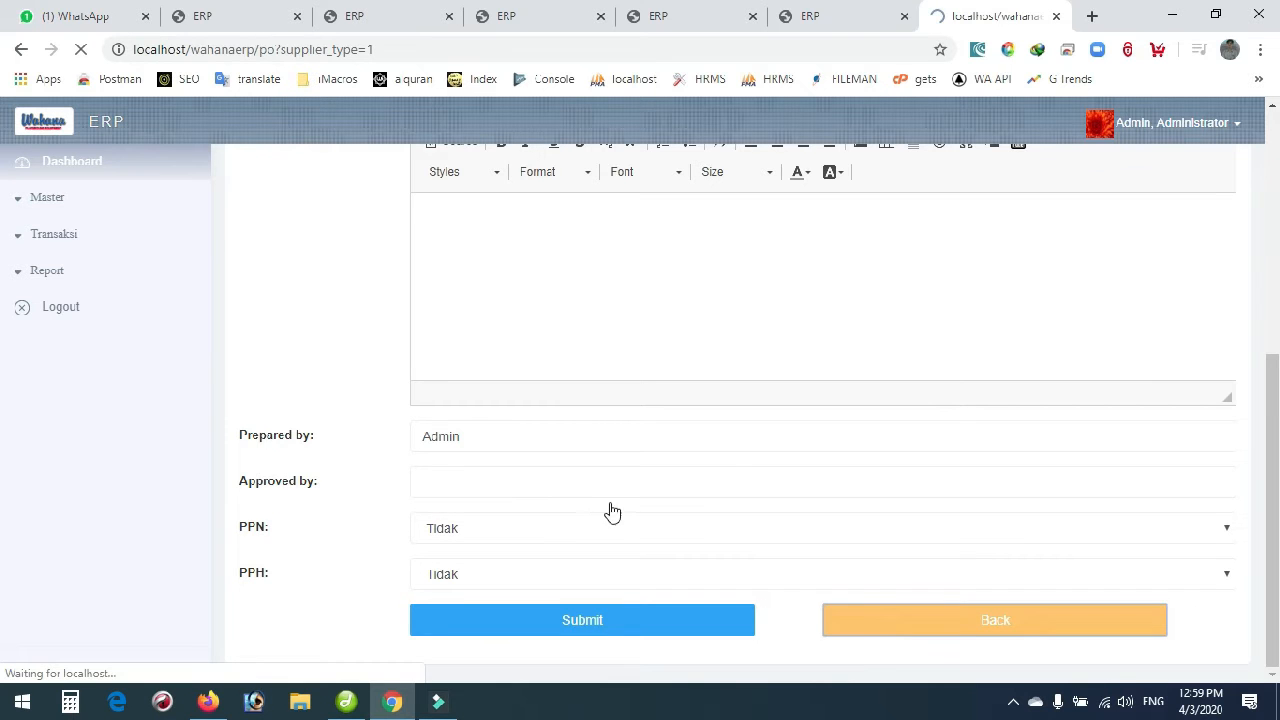
{"action": "left_click", "coordinate": [1132, 370]}
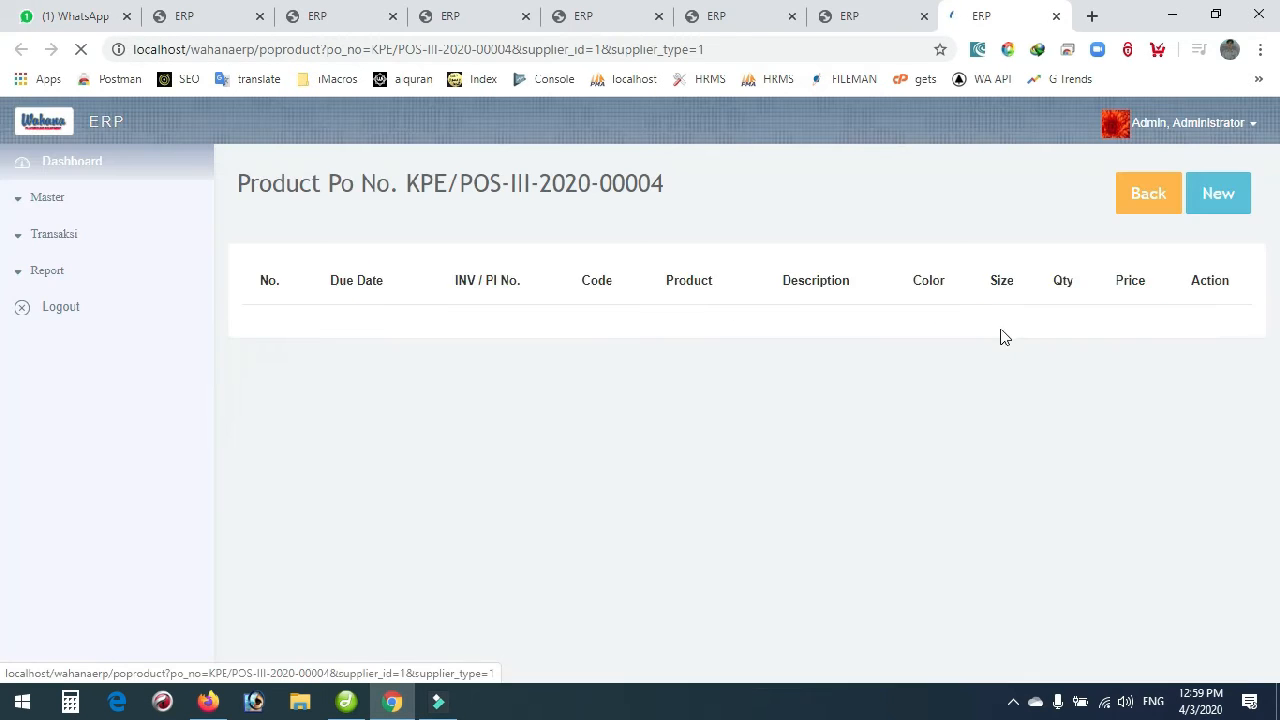
Start a new PO product line for invoice KPE/INV-IV-2020-00011, due 2020-04-03.
{"action": "left_click", "coordinate": [1230, 207]}
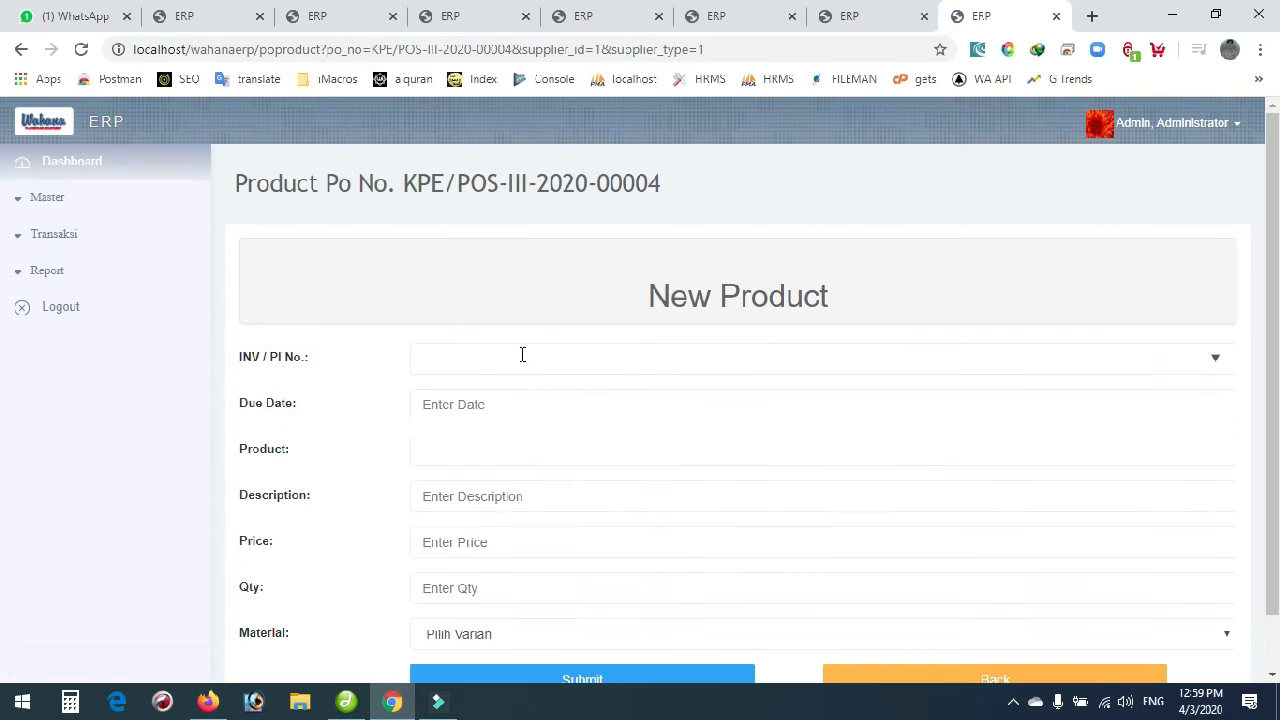
{"action": "left_click", "coordinate": [522, 357]}
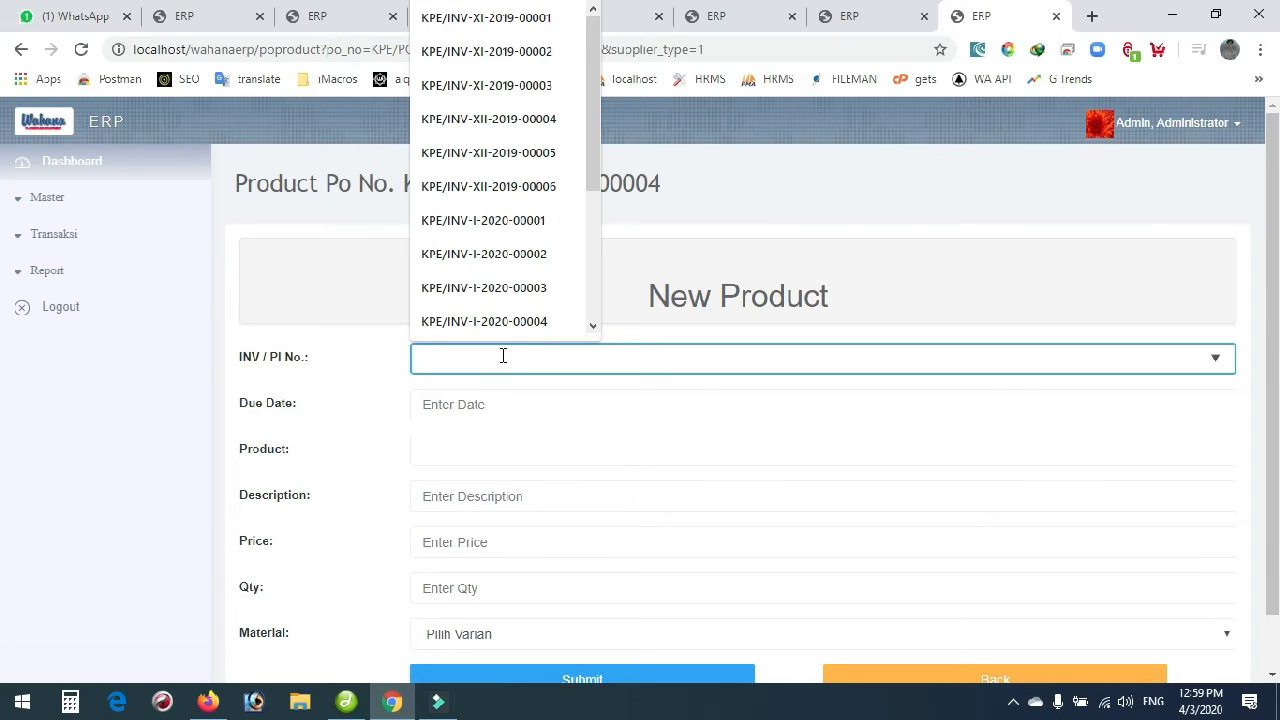
{"action": "left_click_drag", "start_coordinate": [598, 140], "coordinate": [603, 287]}
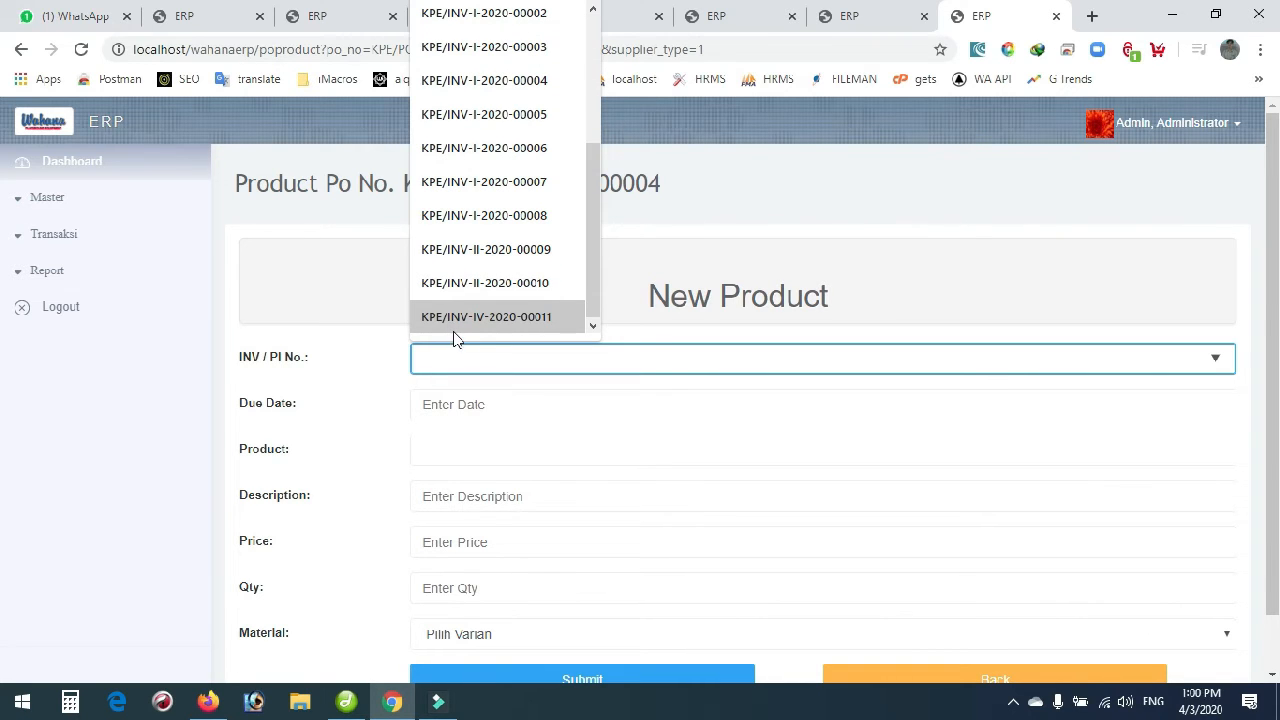
{"action": "left_click", "coordinate": [509, 317]}
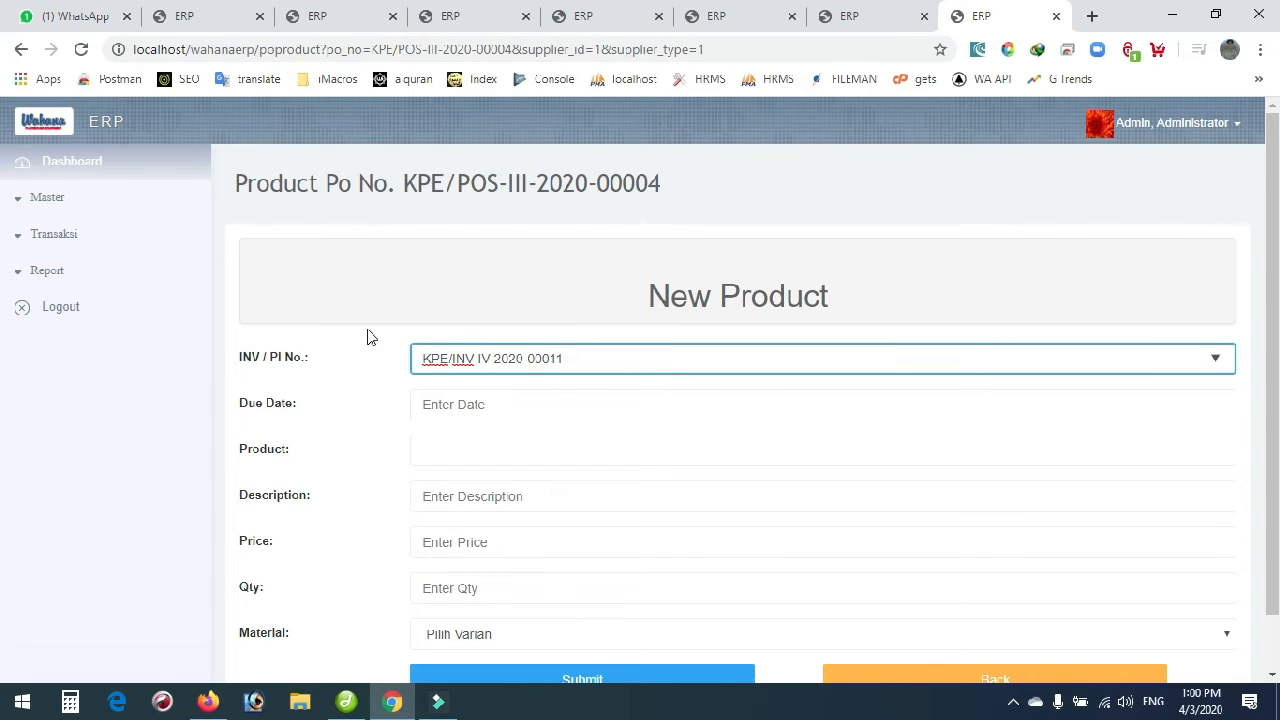
{"action": "scroll", "coordinate": [349, 337], "scroll_direction": "down", "scroll_amount": 1}
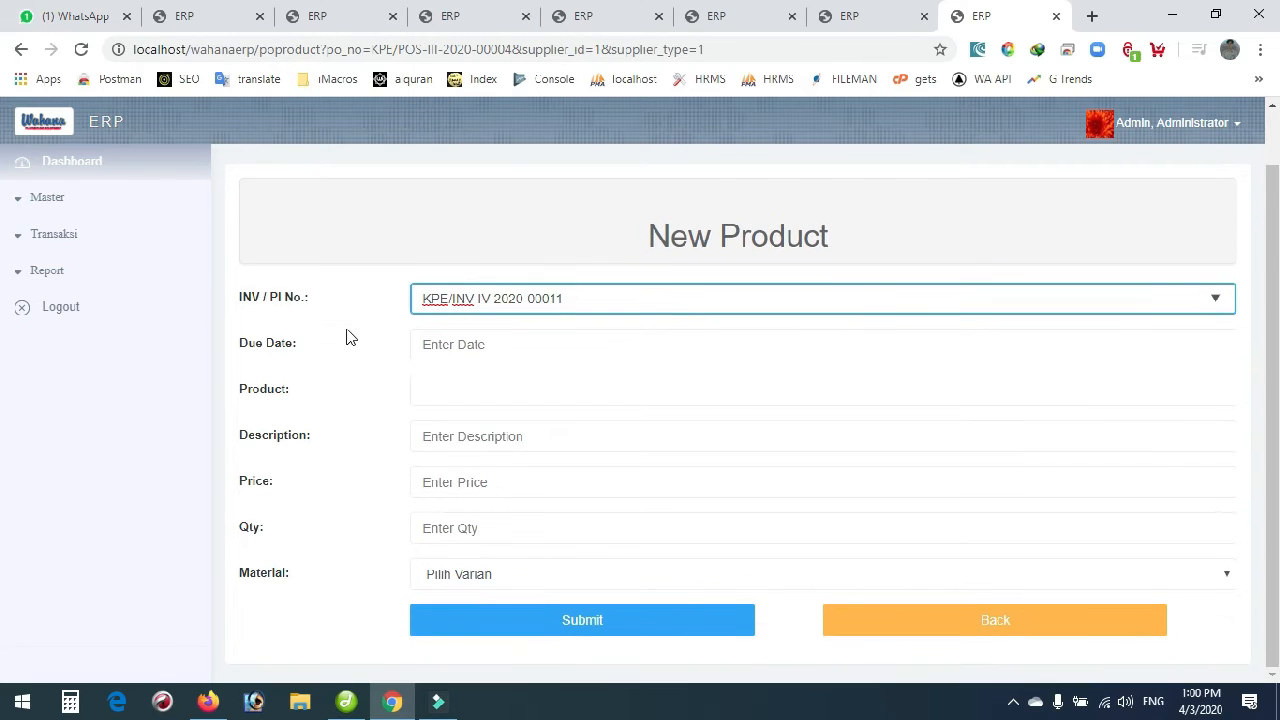
{"action": "left_click", "coordinate": [436, 352]}
{"action": "left_click", "coordinate": [568, 443]}
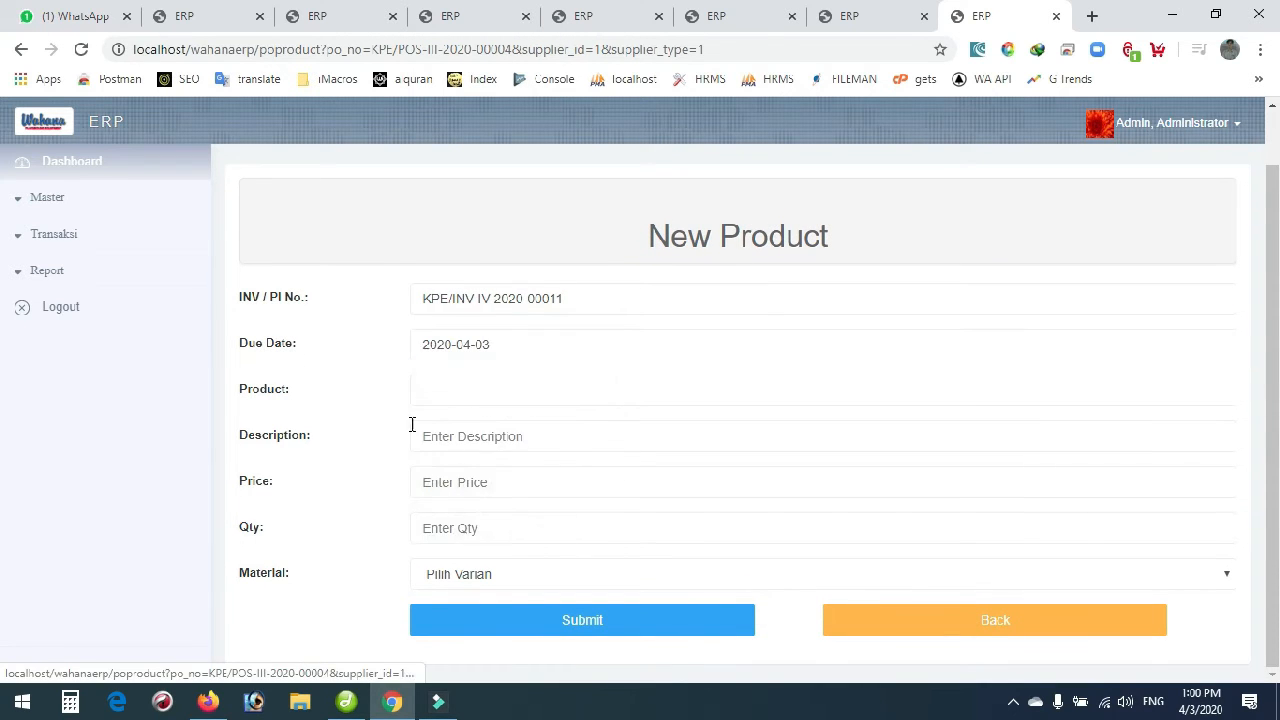
Choose Balok Kayu Uno Stacko Wiss Toy Angka, quantity 50, material KDG, and save it.
{"action": "left_click", "coordinate": [459, 394]}
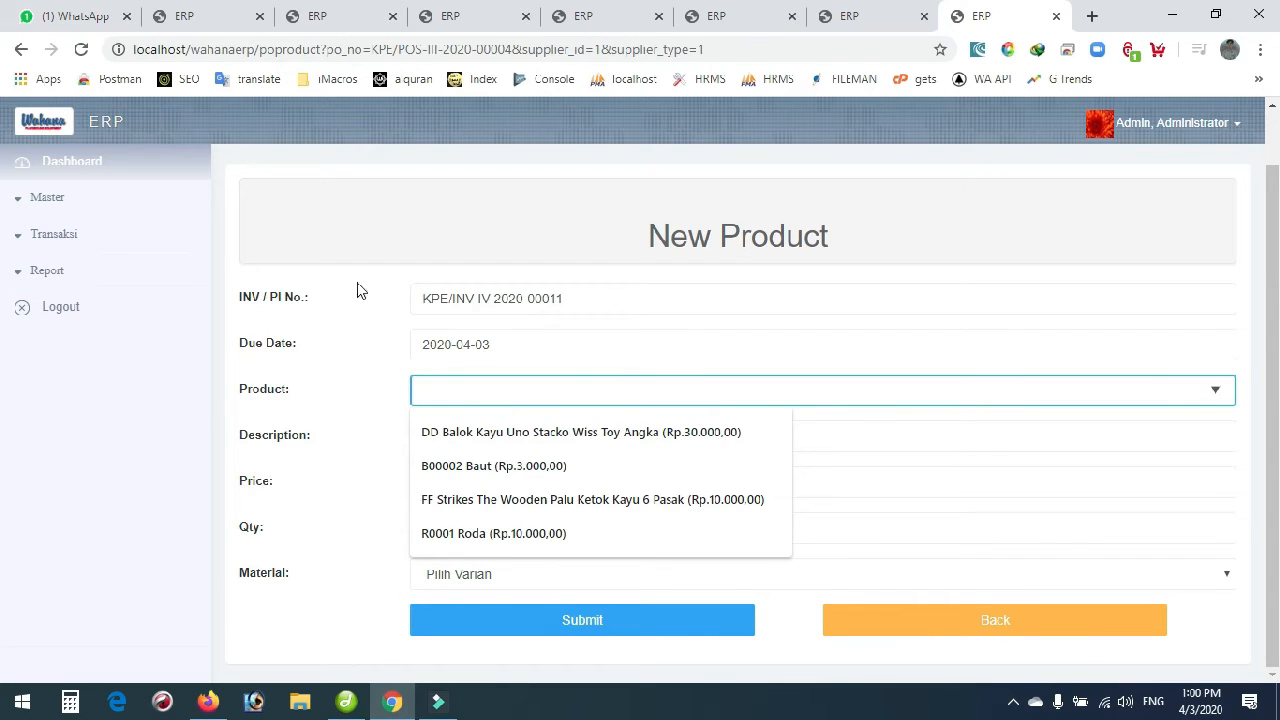
{"action": "left_click", "coordinate": [476, 434]}
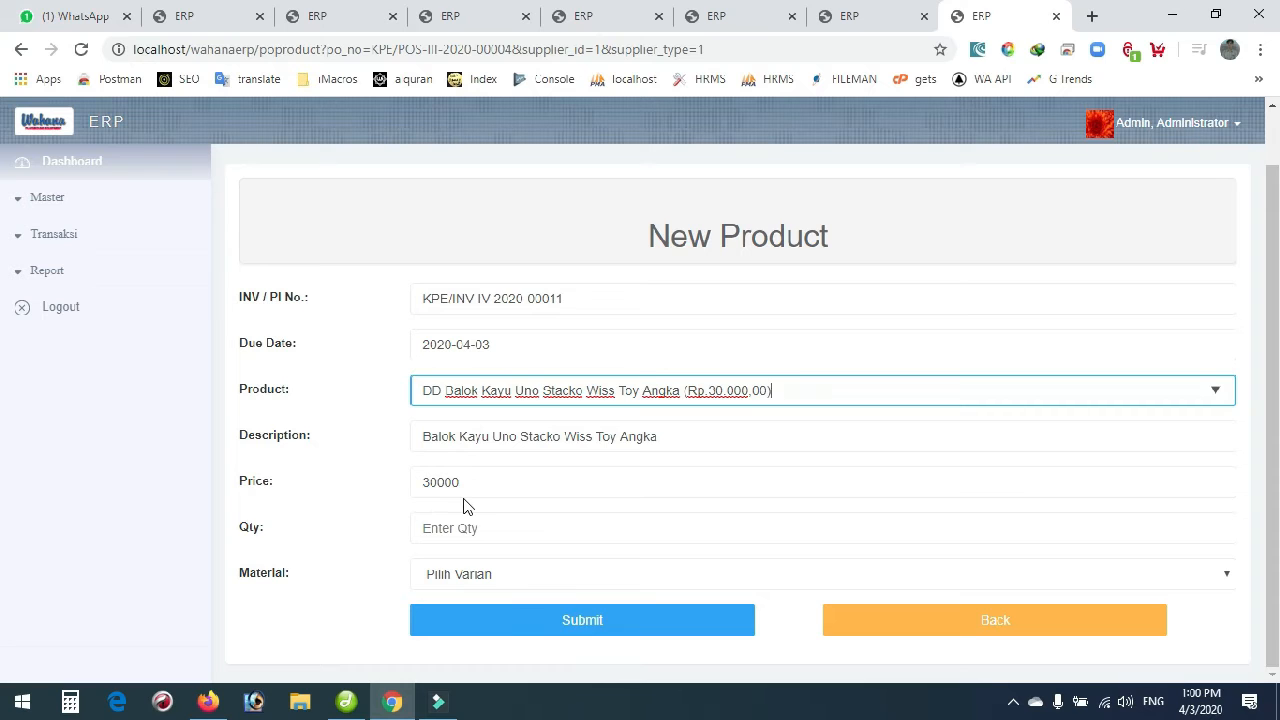
{"action": "left_click", "coordinate": [462, 540]}
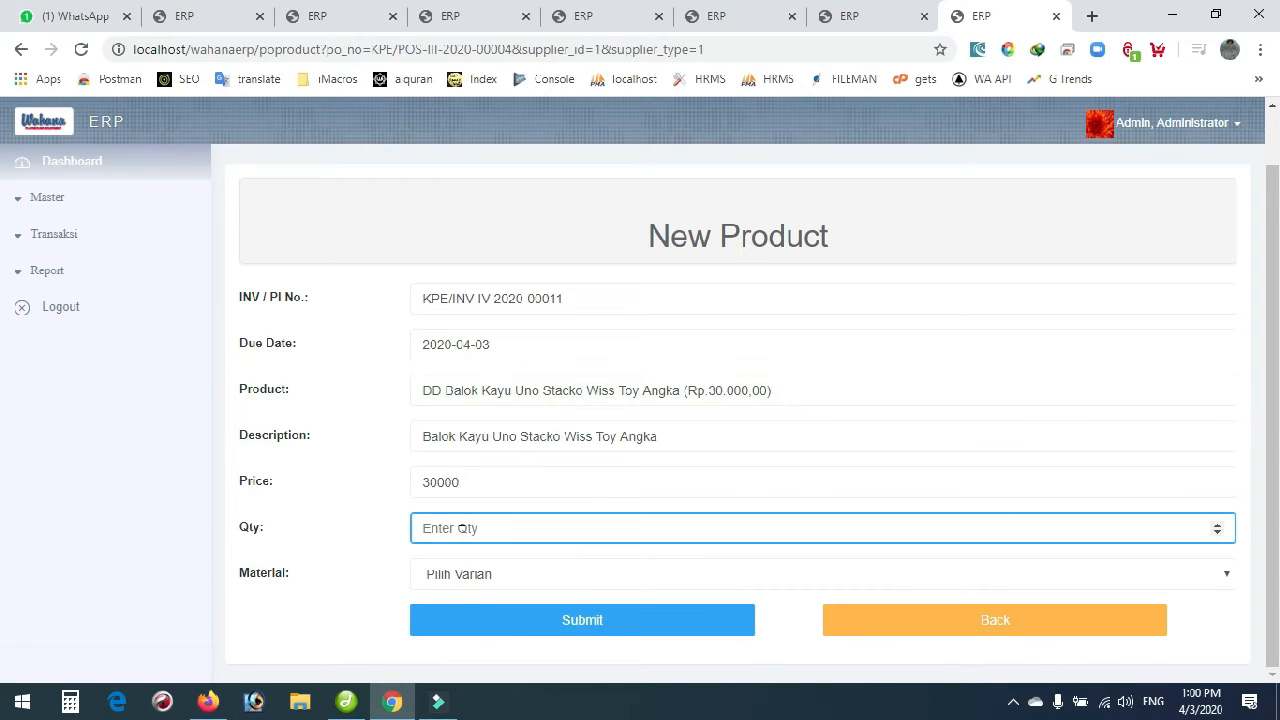
{"action": "type", "text": "5"}
{"action": "left_click", "coordinate": [497, 576]}
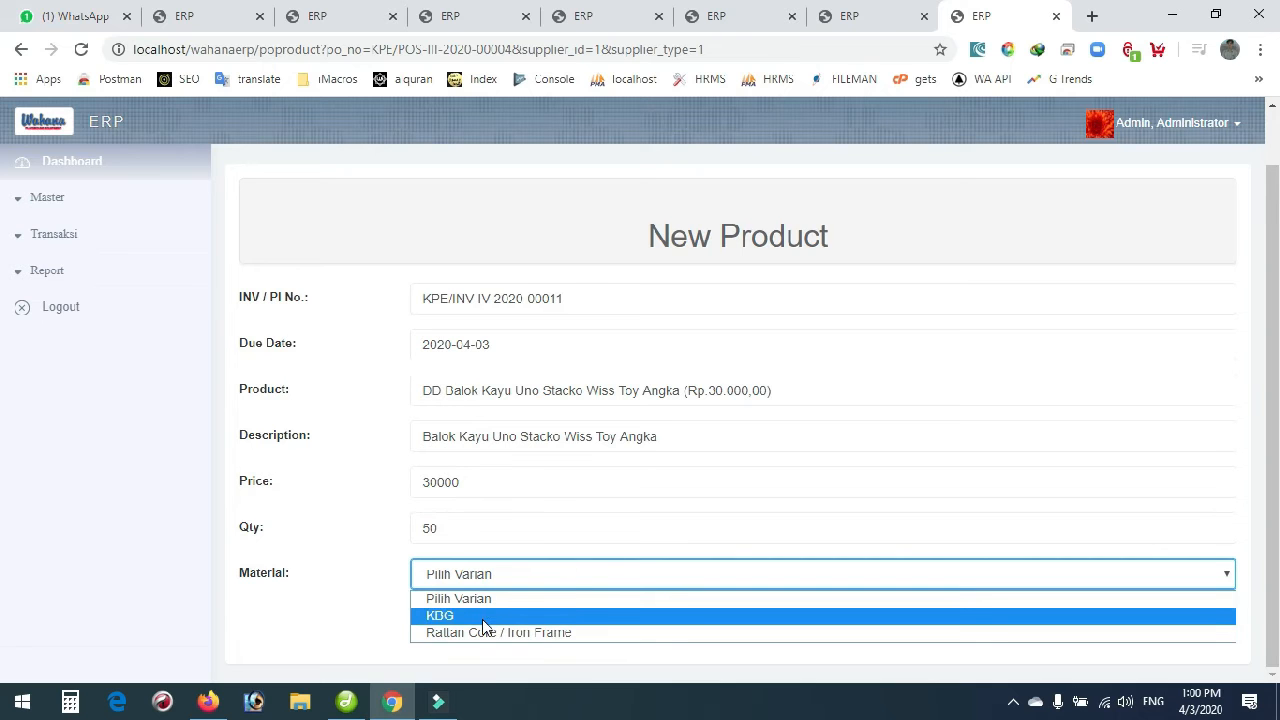
{"action": "left_click", "coordinate": [484, 616]}
{"action": "left_click", "coordinate": [523, 626]}
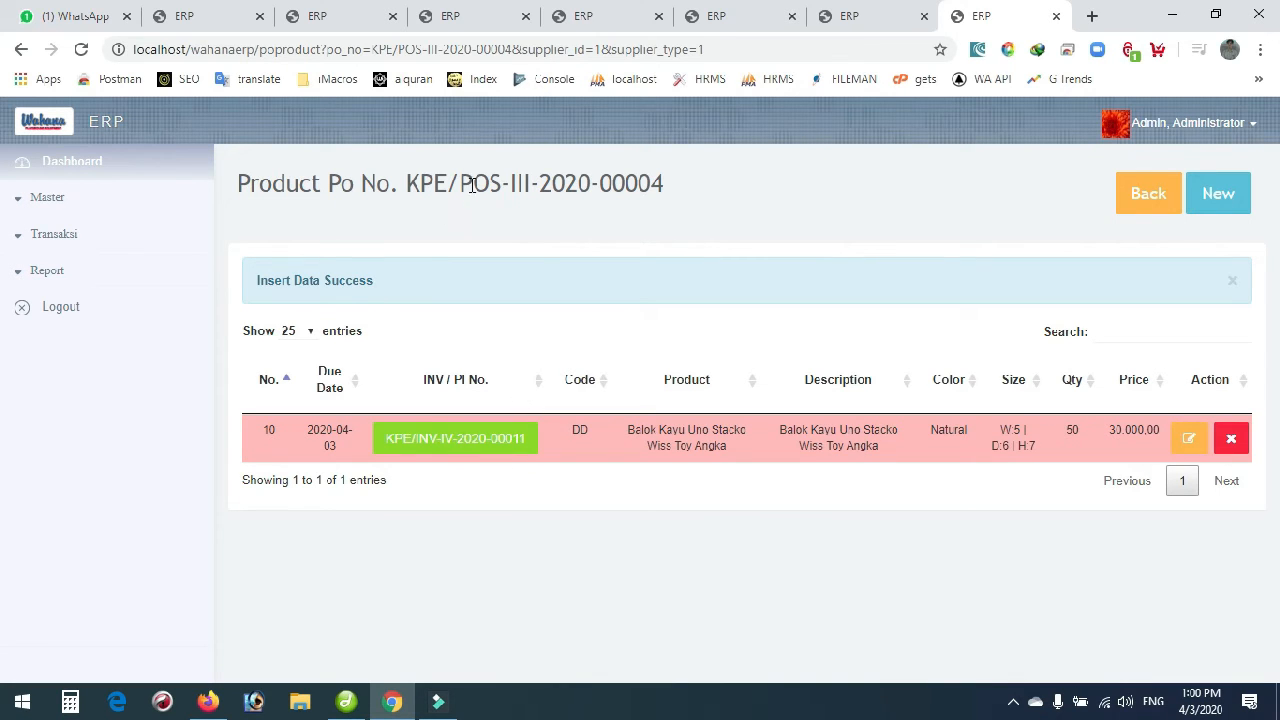
Start another PO product line for invoice KPE/INV-II-2020-00010, due 2020-04-03.
{"action": "left_click", "coordinate": [1218, 200]}
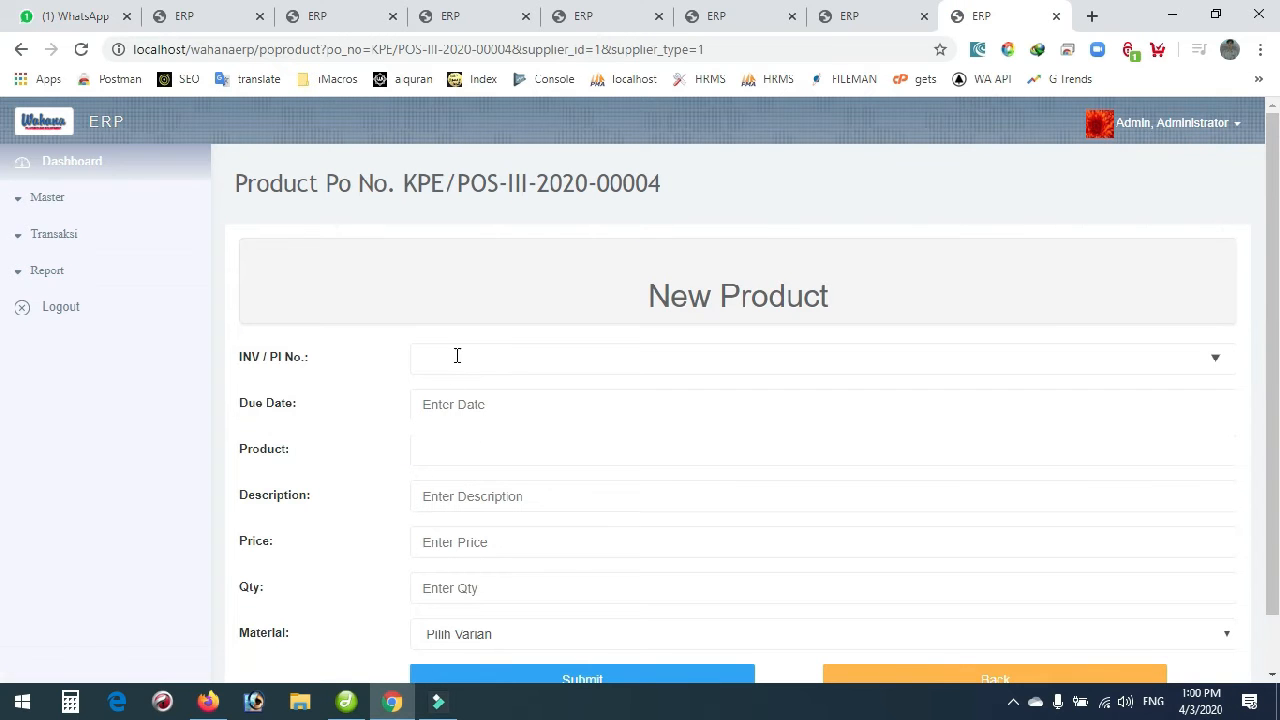
{"action": "left_click", "coordinate": [458, 354]}
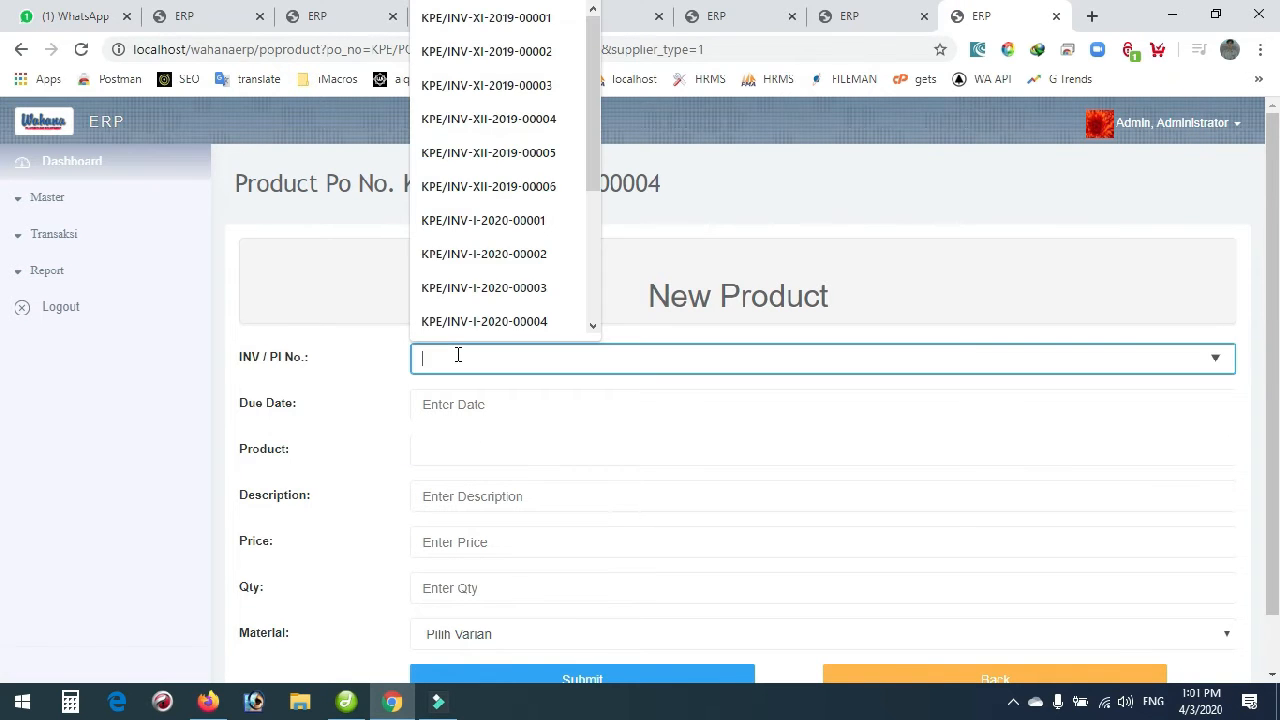
{"action": "left_click_drag", "start_coordinate": [594, 149], "coordinate": [594, 309]}
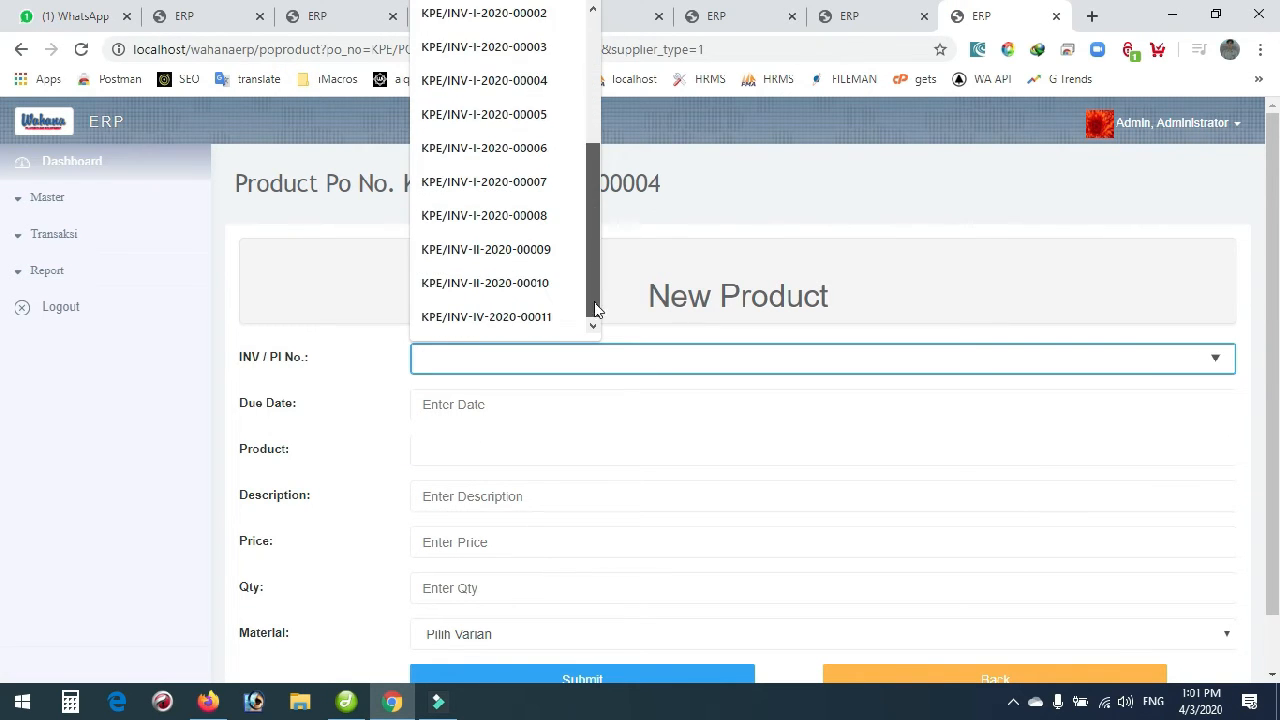
{"action": "left_click", "coordinate": [508, 280]}
{"action": "left_click", "coordinate": [448, 401]}
{"action": "left_click", "coordinate": [566, 500]}
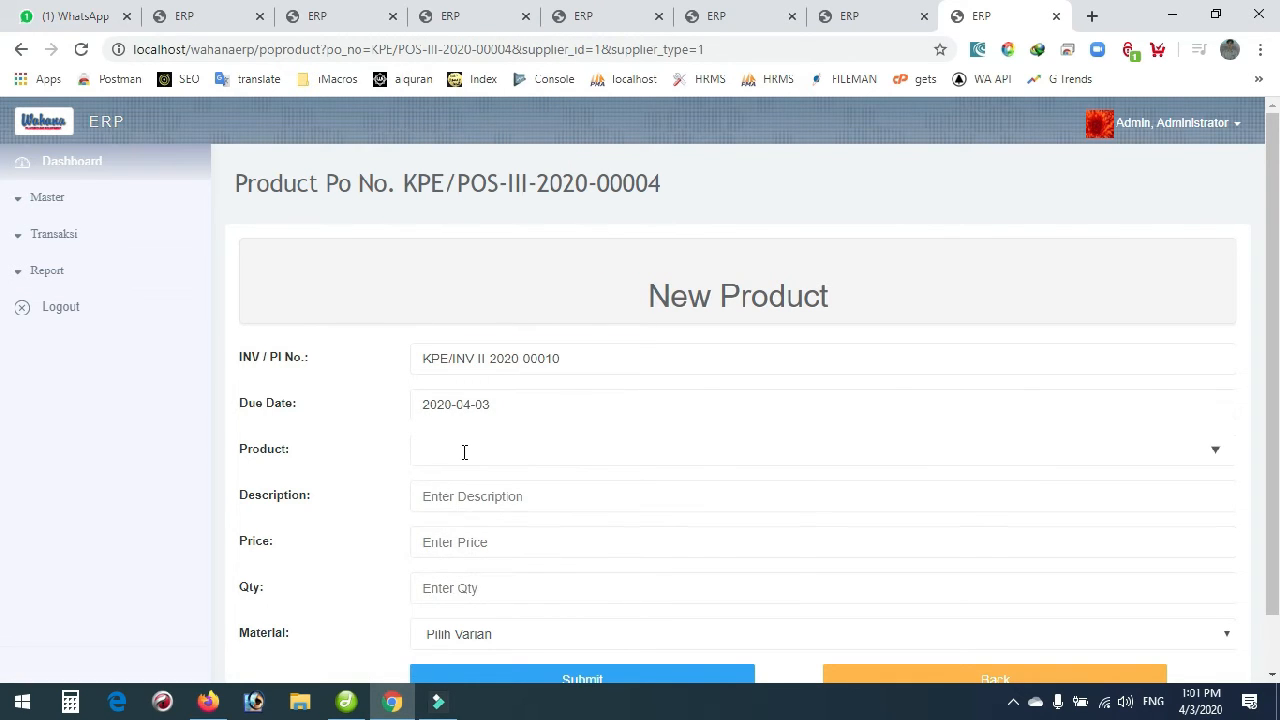
Add 12 Strikes The Wooden Palu Ketok Kayu with Rattan Core / Iron Frame material, then return to the PO list.
{"action": "left_click", "coordinate": [464, 452]}
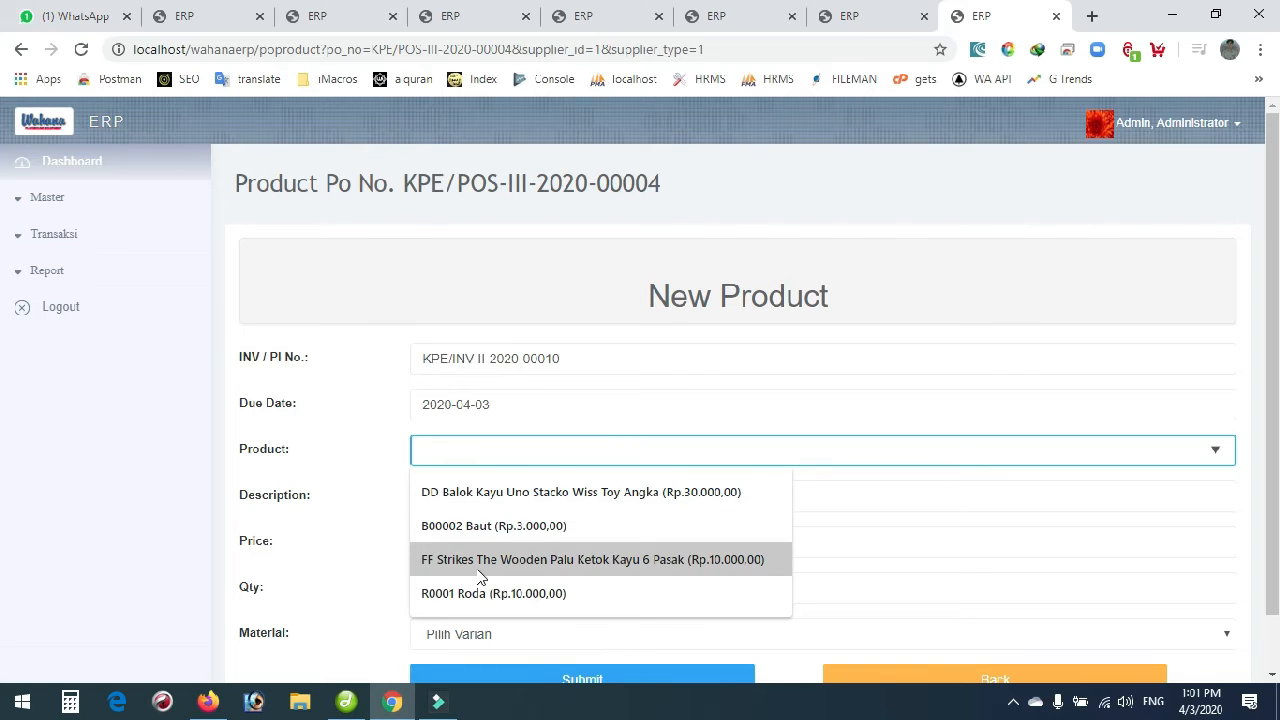
{"action": "left_click", "coordinate": [590, 571]}
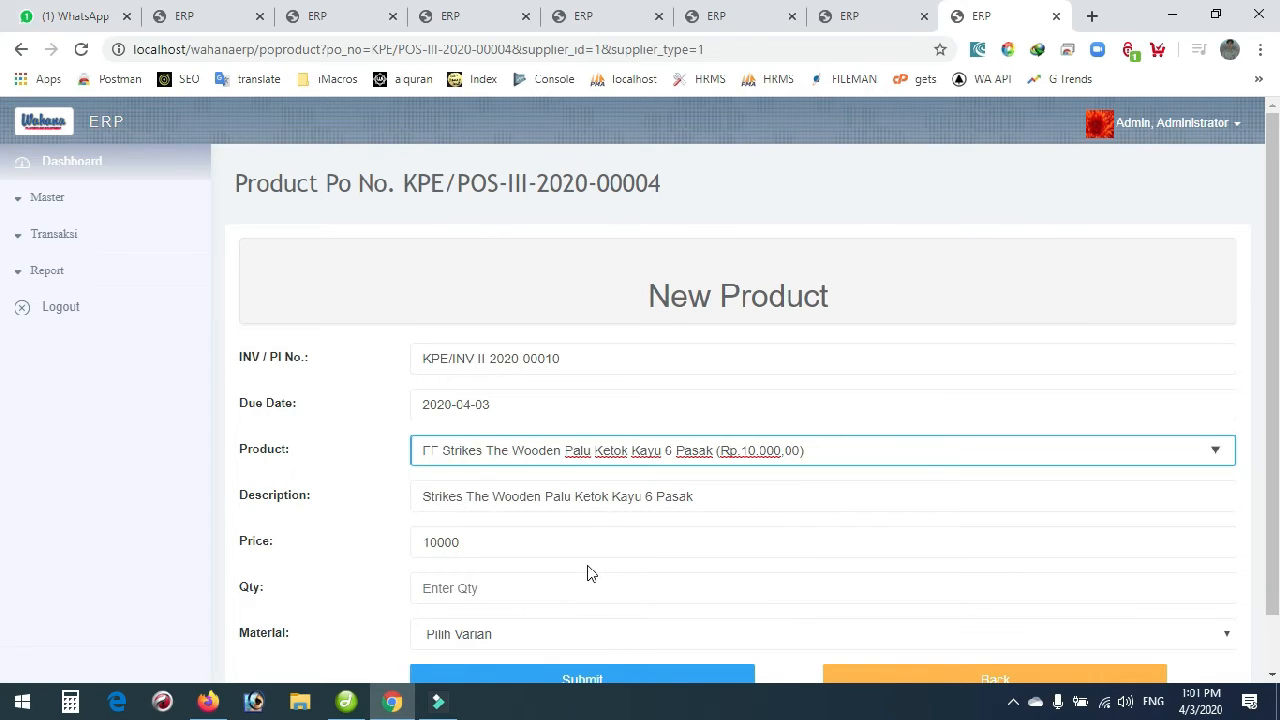
{"action": "left_click", "coordinate": [472, 589]}
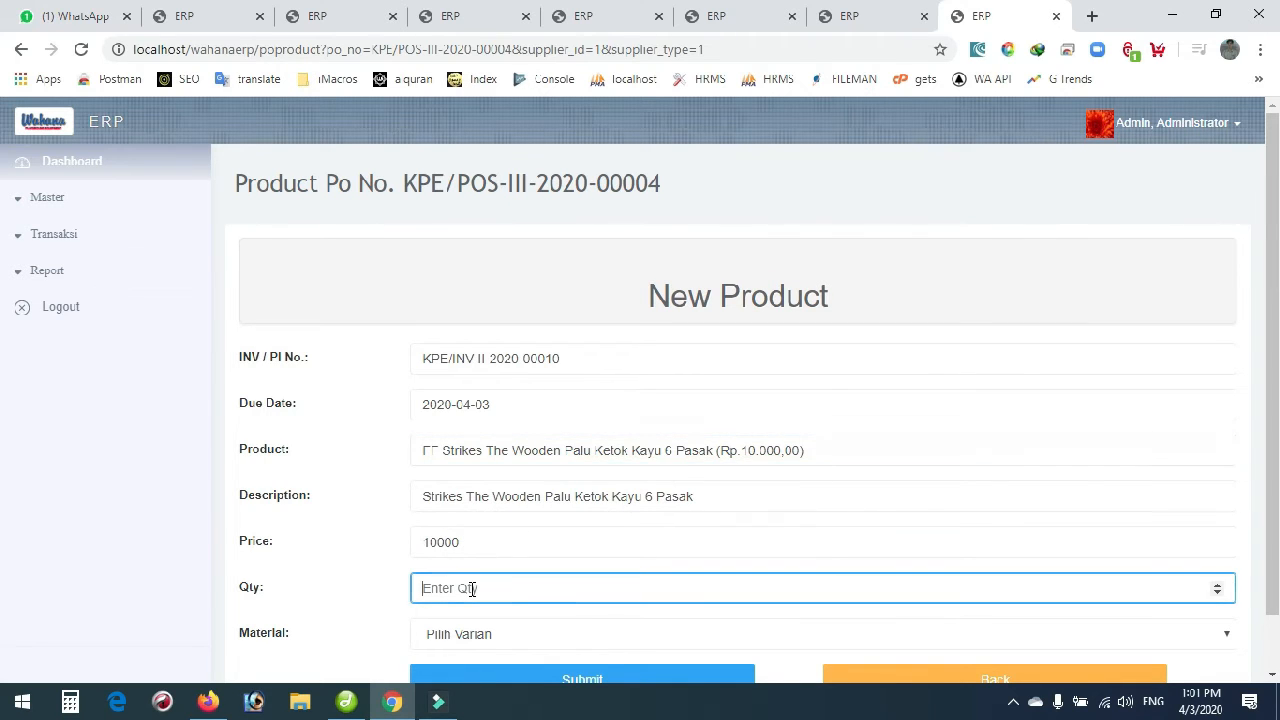
{"action": "type", "text": "1"}
{"action": "scroll", "coordinate": [472, 588], "scroll_direction": "down", "scroll_amount": 1}
{"action": "left_click", "coordinate": [472, 580]}
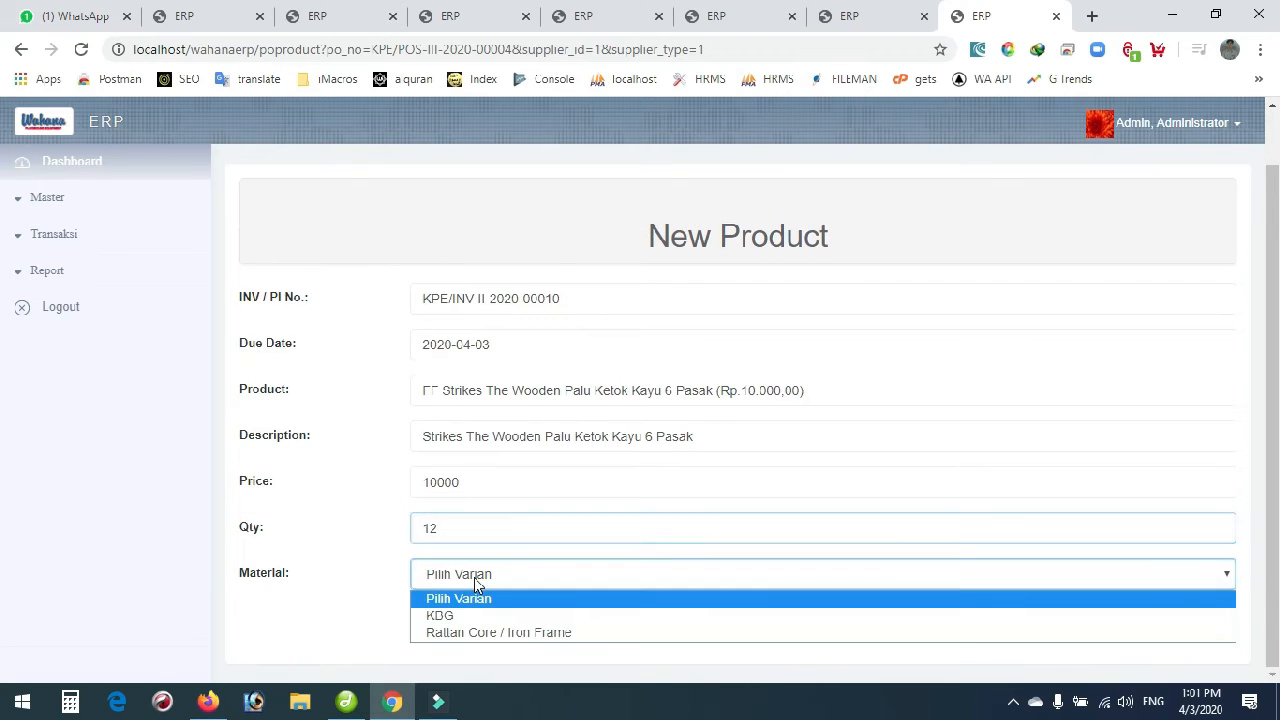
{"action": "left_click", "coordinate": [470, 632]}
{"action": "left_click", "coordinate": [471, 635]}
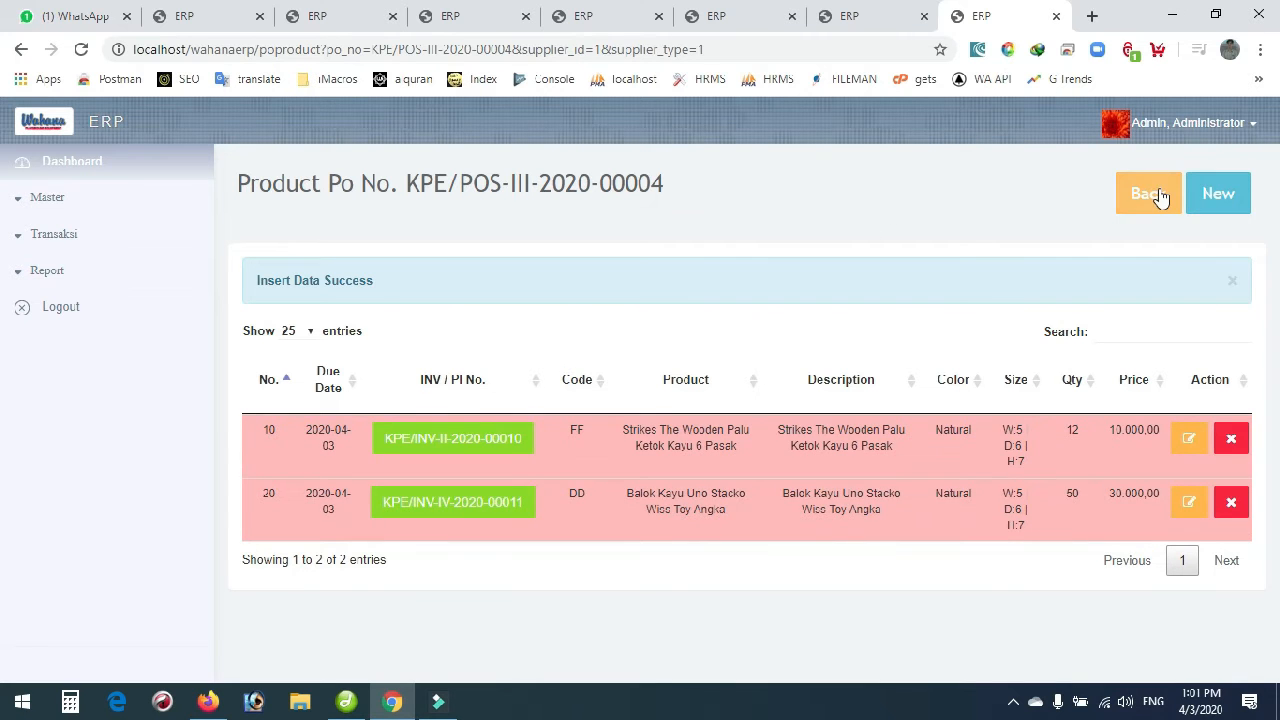
{"action": "left_click", "coordinate": [1160, 196]}
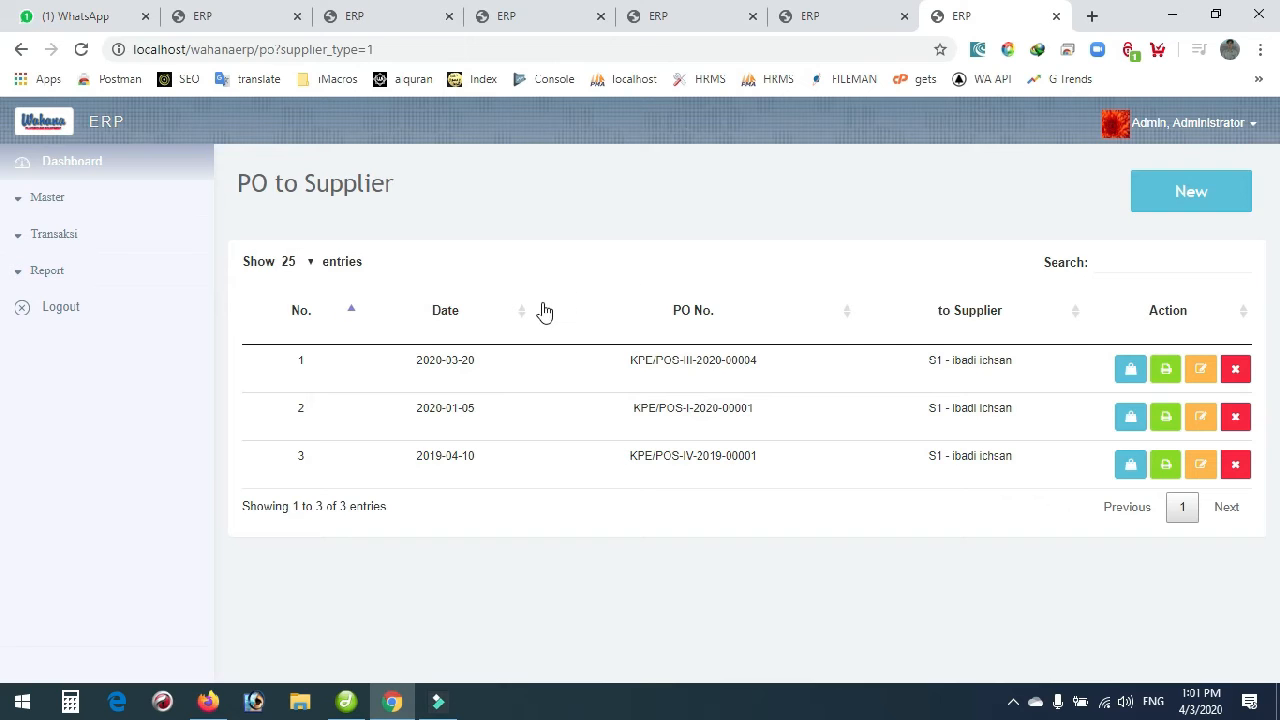
Preview the printout of purchase order KPE/POS-III-2020-00004 and close it without printing.
{"action": "left_click", "coordinate": [1166, 372]}
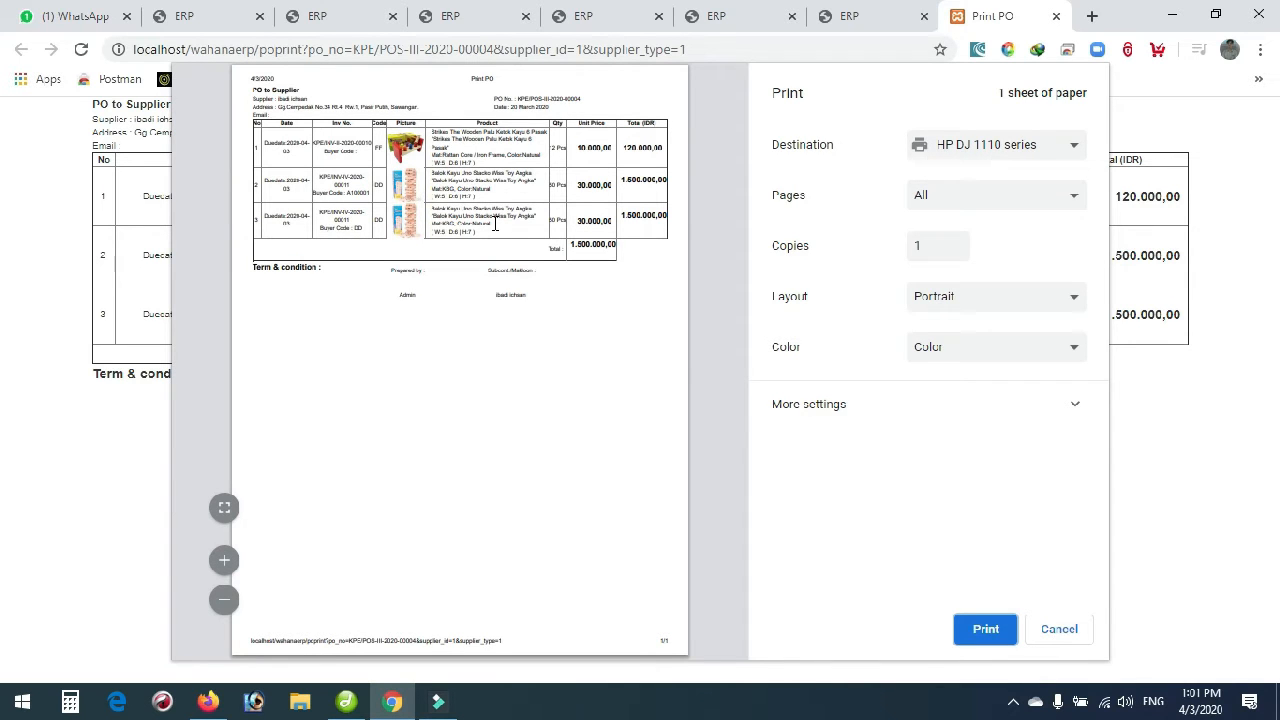
{"action": "left_click", "coordinate": [1059, 632]}
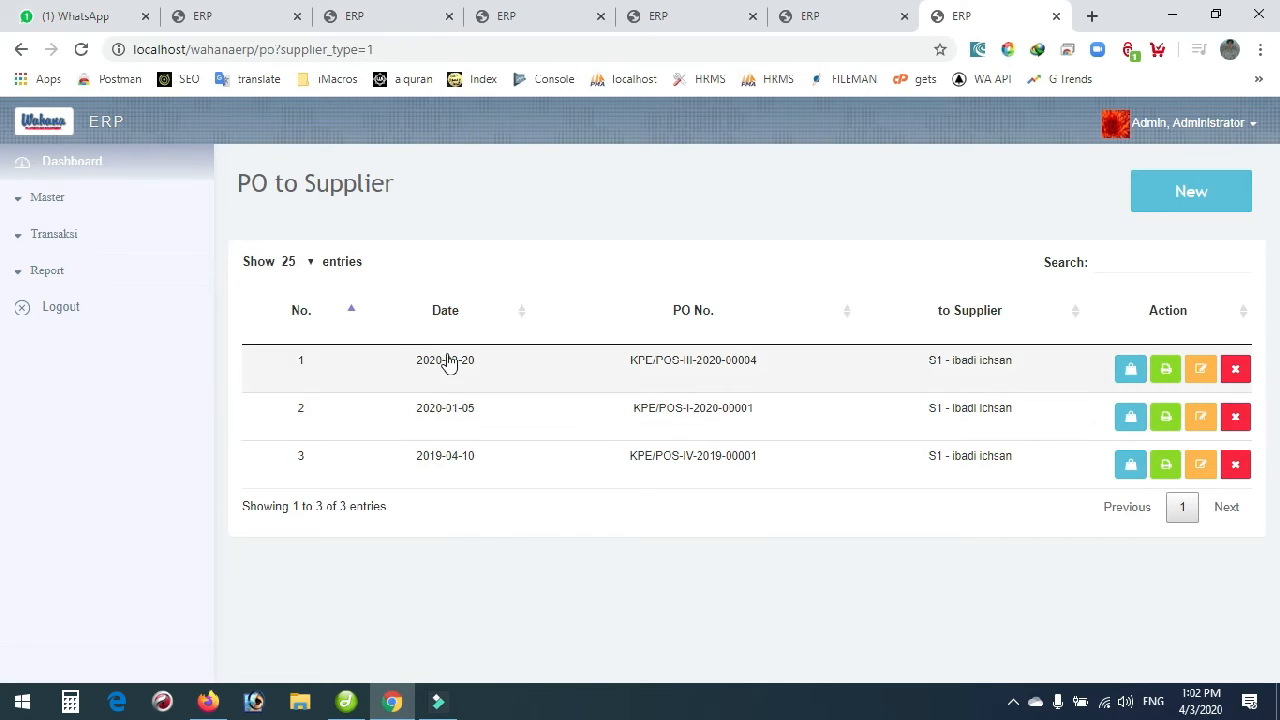
Go to Transaksi > Supplier > SJ Masuk and begin a new incoming delivery note.
{"action": "left_click", "coordinate": [45, 246]}
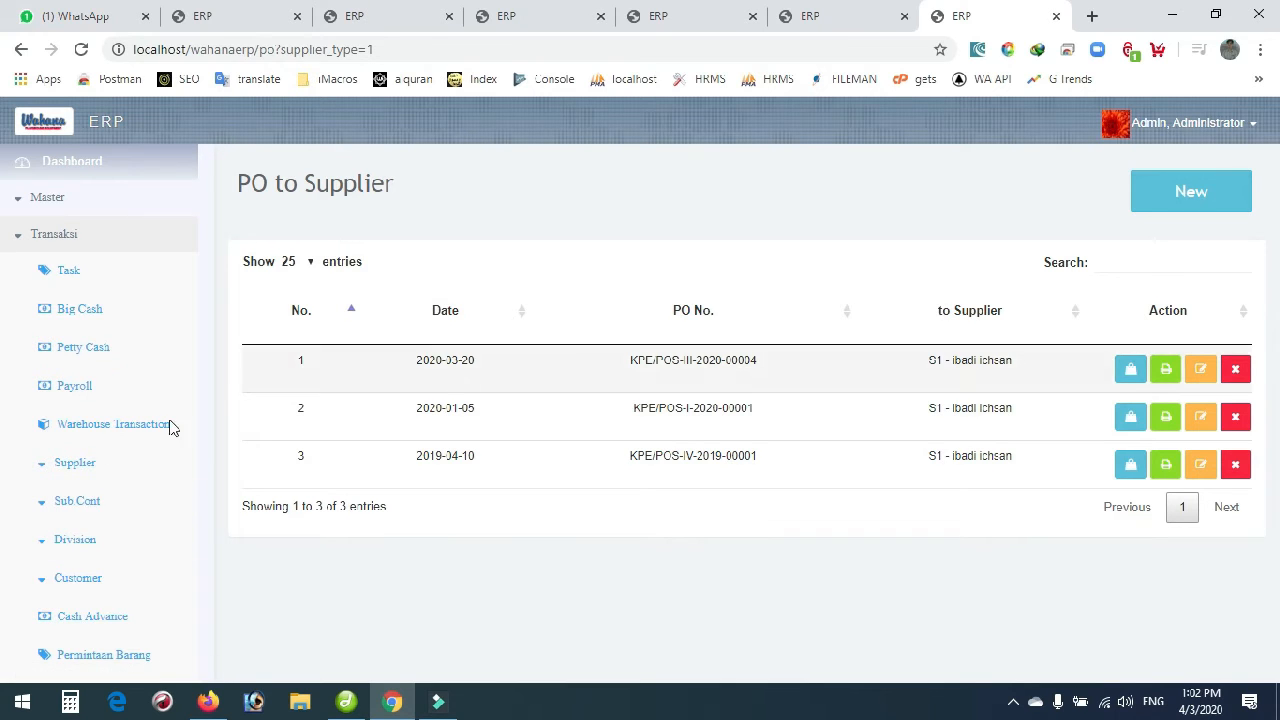
{"action": "left_click", "coordinate": [74, 464]}
{"action": "left_click", "coordinate": [115, 548]}
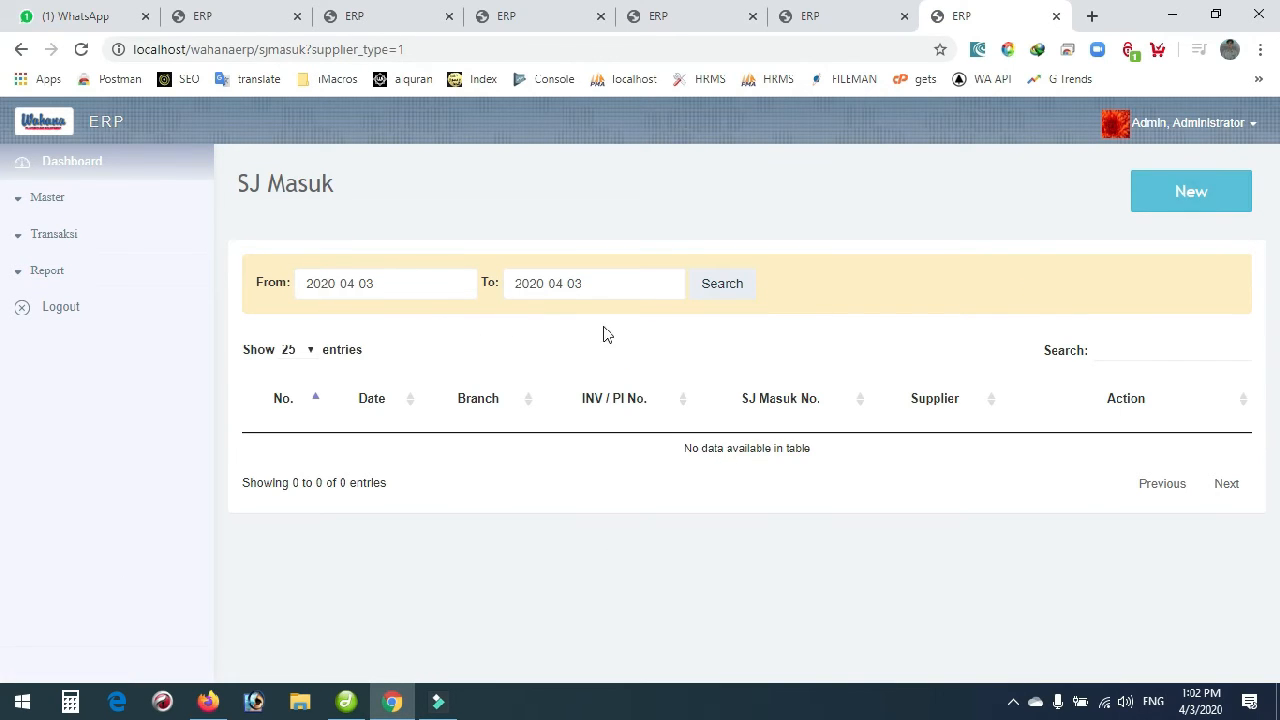
{"action": "left_click", "coordinate": [1182, 198]}
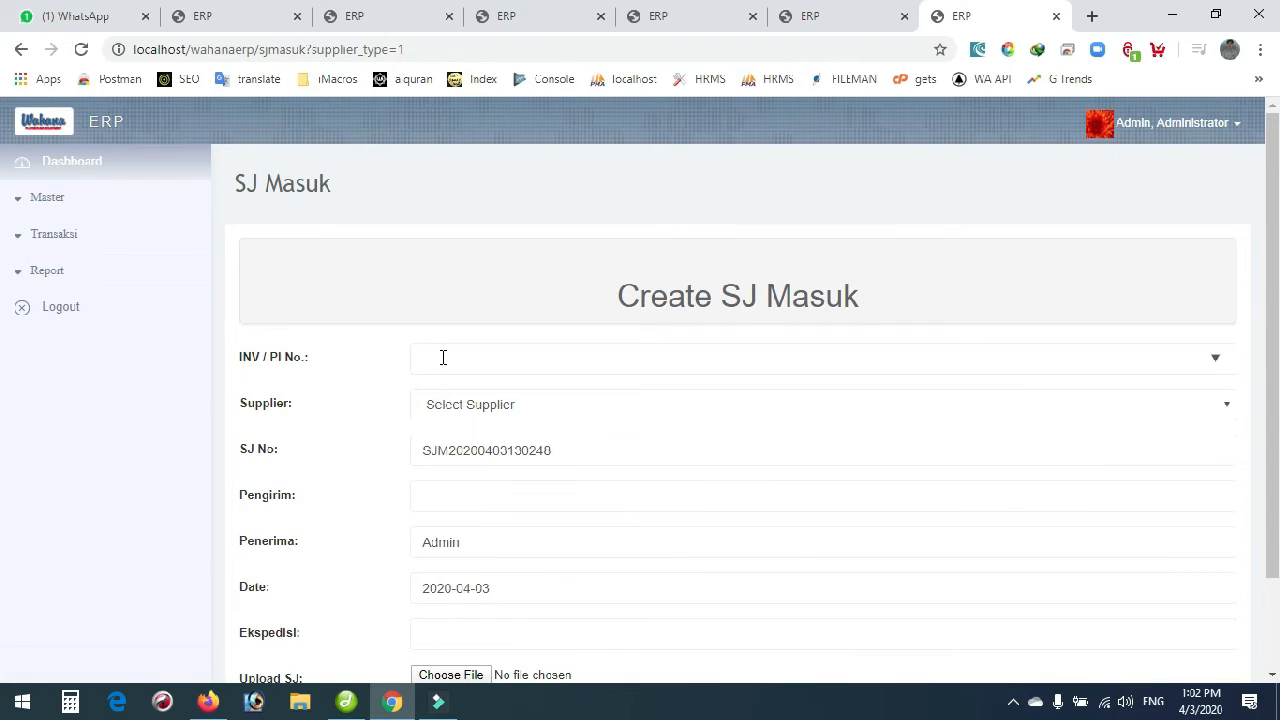
{"action": "left_click", "coordinate": [446, 358]}
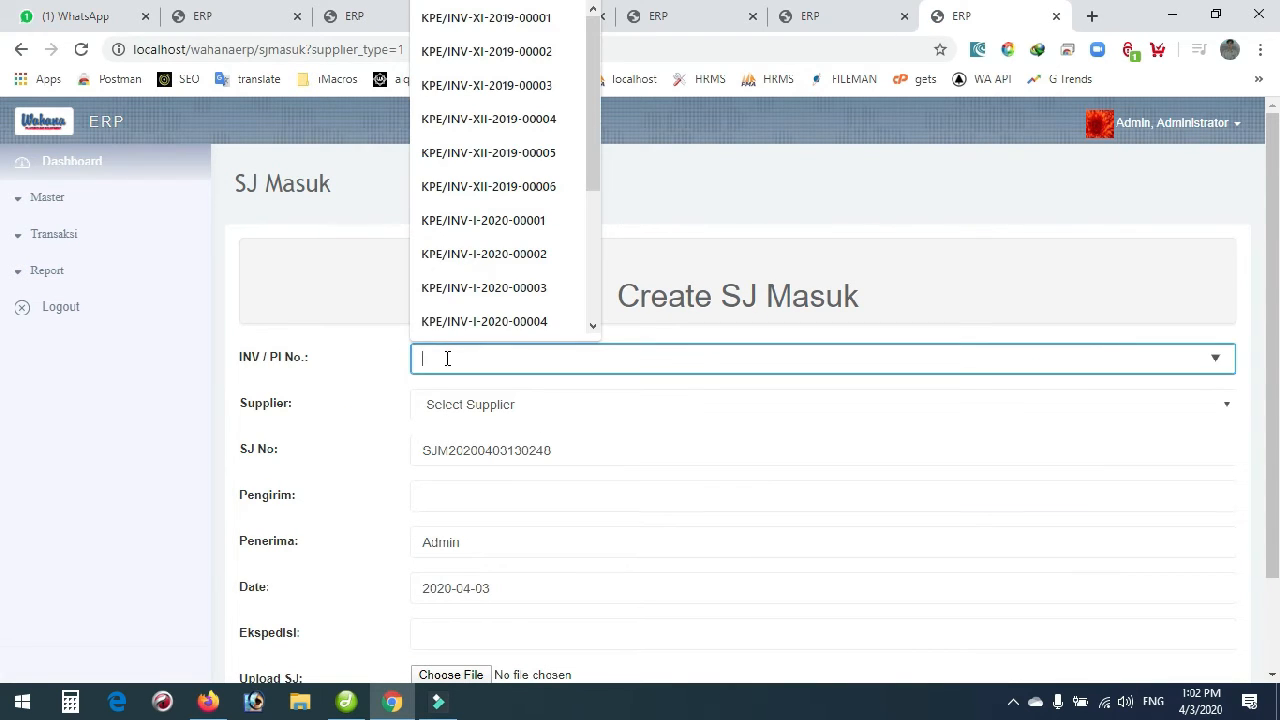
{"action": "left_click_drag", "start_coordinate": [591, 186], "coordinate": [586, 322]}
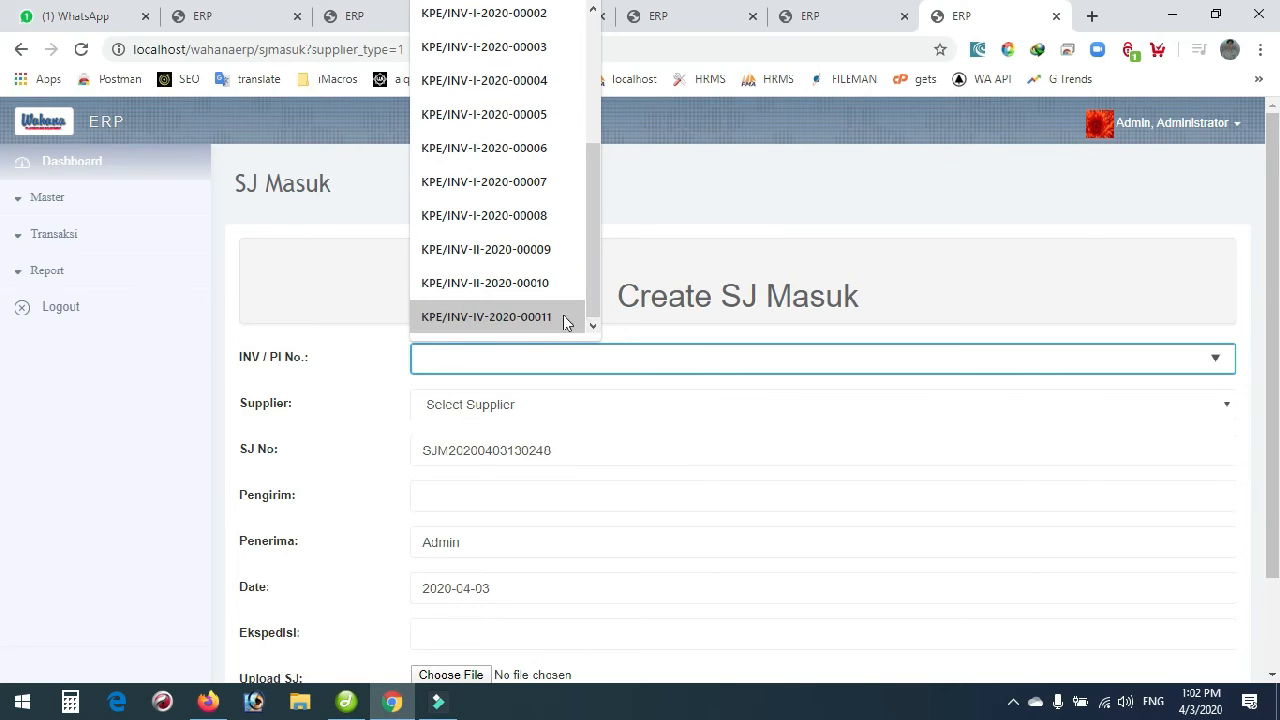
{"action": "left_click", "coordinate": [498, 321]}
{"action": "left_click", "coordinate": [530, 412]}
{"action": "left_click", "coordinate": [510, 446]}
{"action": "scroll", "coordinate": [337, 437], "scroll_direction": "down", "scroll_amount": 1}
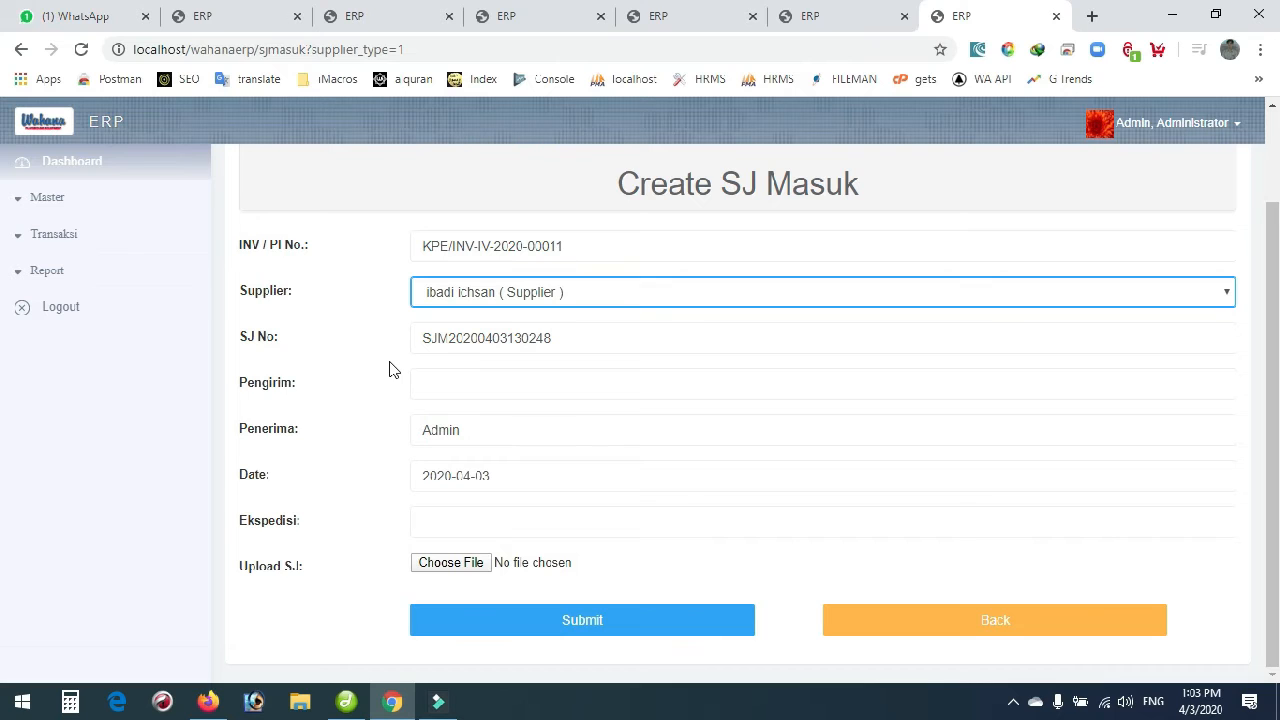
{"action": "double_click", "coordinate": [534, 338]}
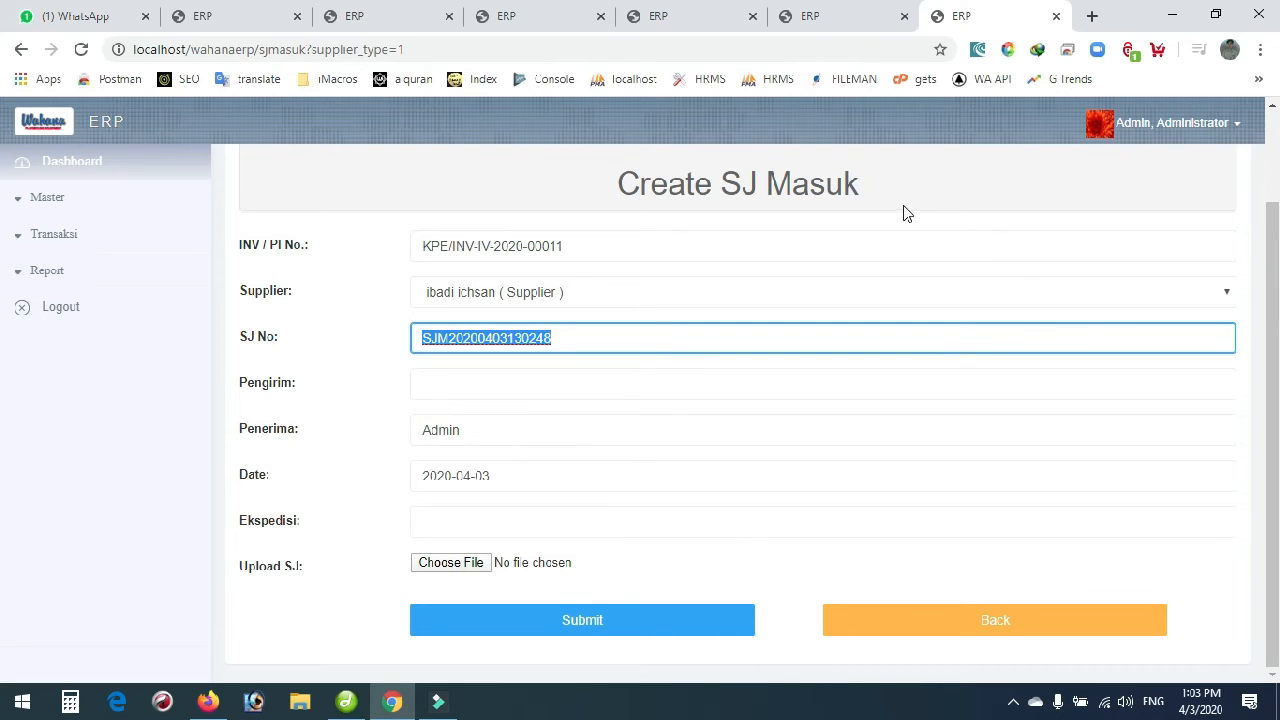
{"action": "left_click", "coordinate": [784, 279]}
{"action": "double_click", "coordinate": [459, 338]}
{"action": "left_click", "coordinate": [382, 353]}
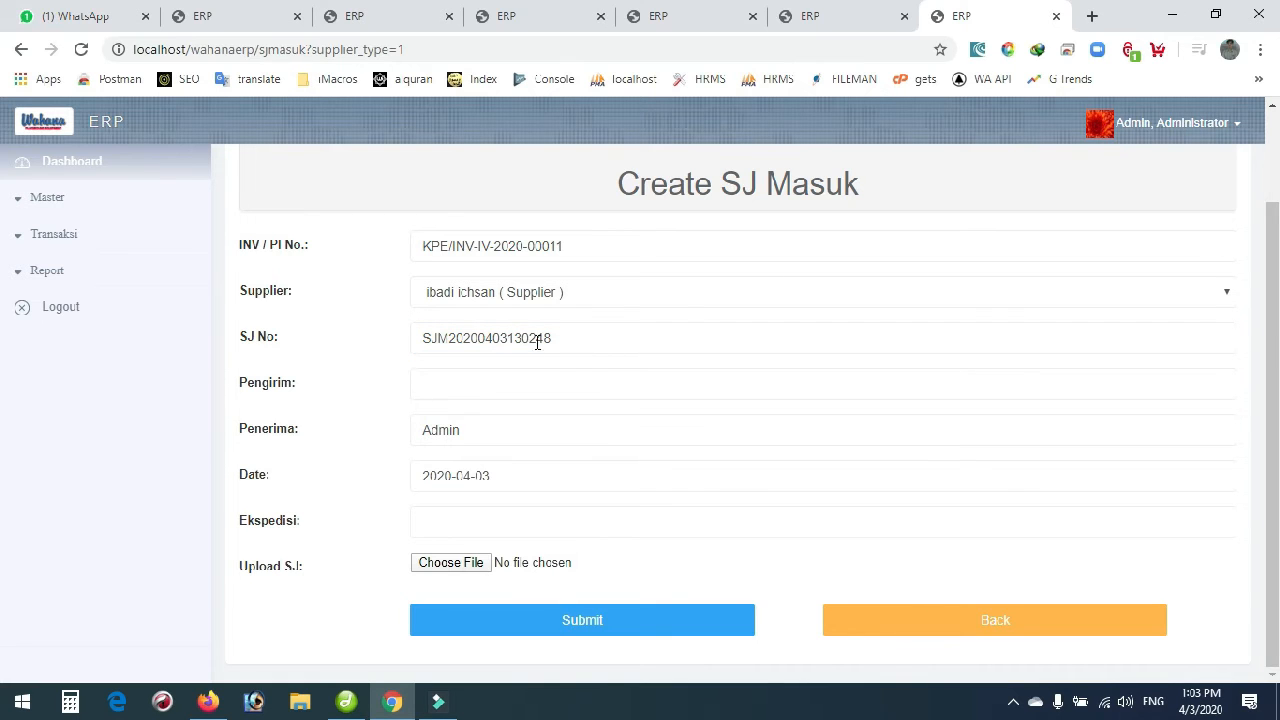
Fill in the sender's name, set expedition to truck, save, and open the delivery note's product list.
{"action": "left_click", "coordinate": [437, 388]}
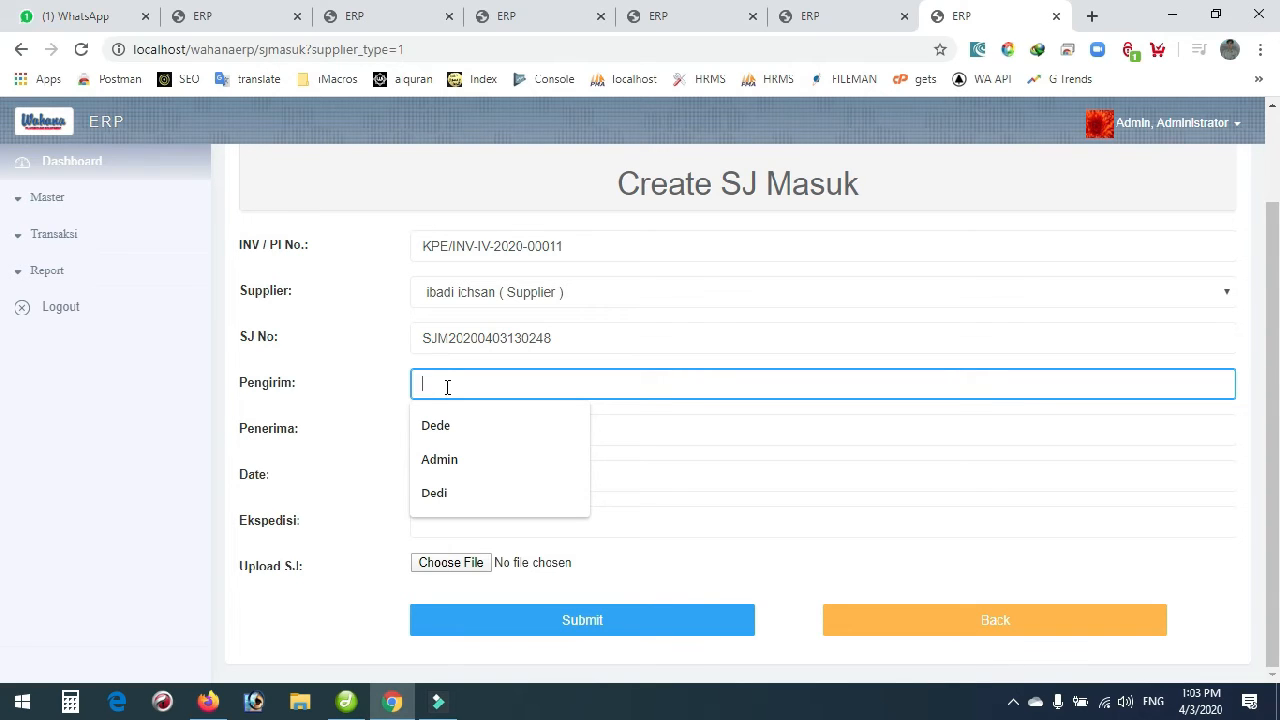
{"action": "left_click", "coordinate": [446, 426]}
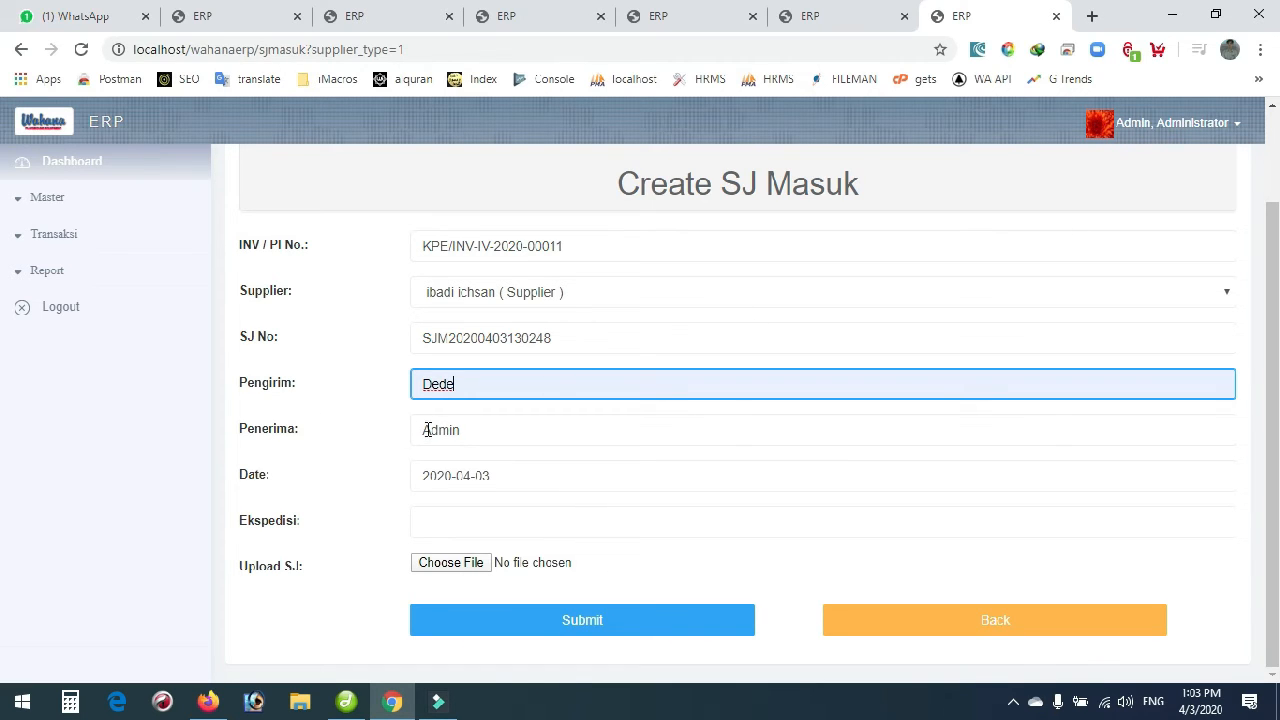
{"action": "left_click", "coordinate": [500, 519]}
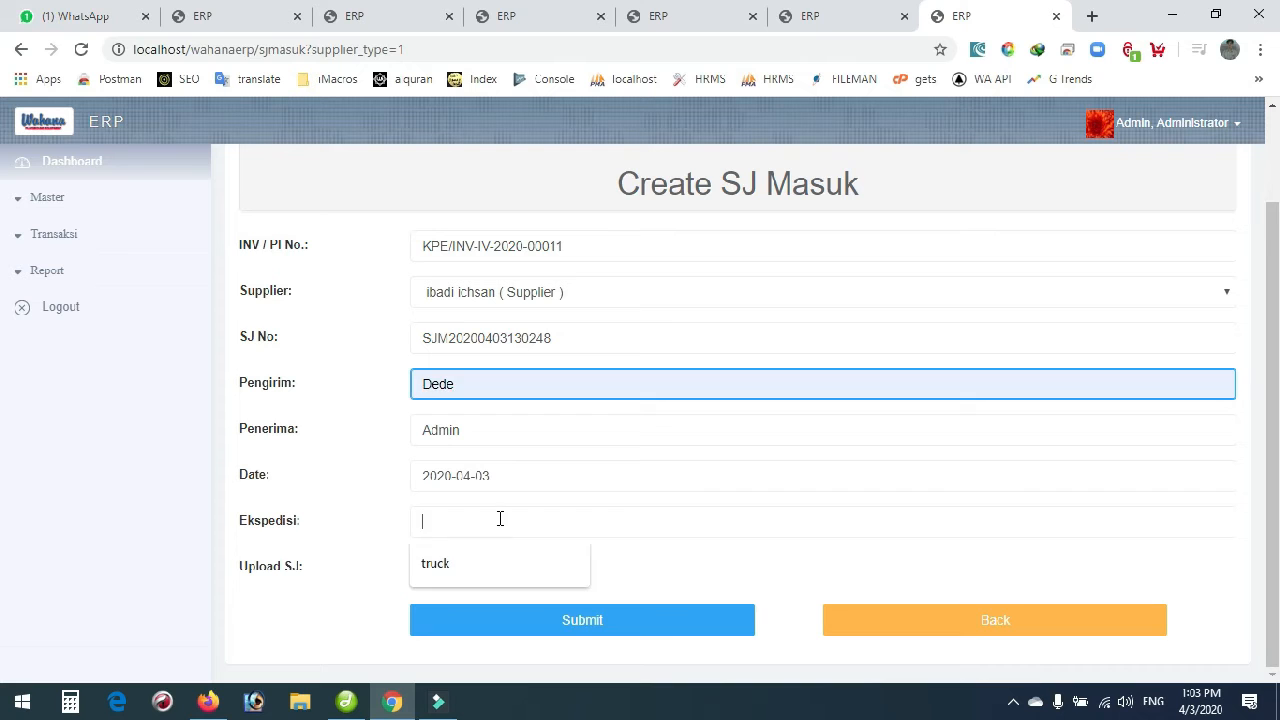
{"action": "left_click", "coordinate": [460, 560]}
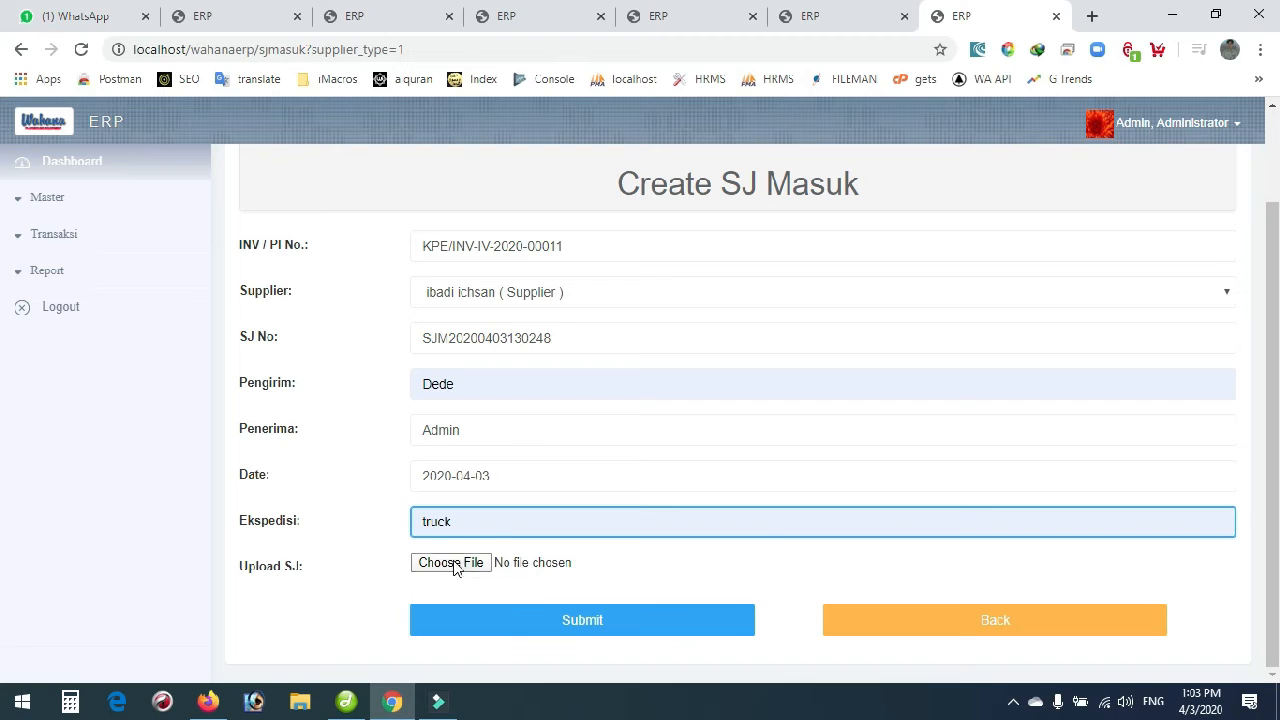
{"action": "left_click", "coordinate": [563, 625]}
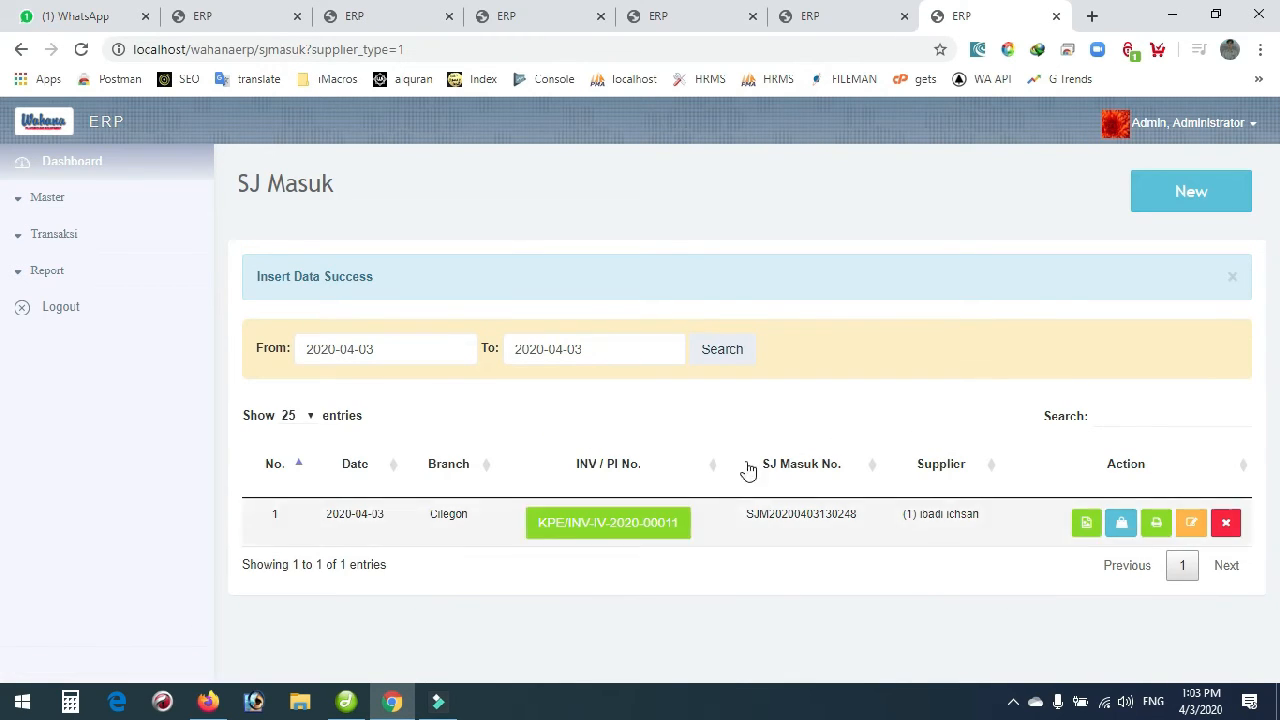
{"action": "left_click", "coordinate": [1121, 527]}
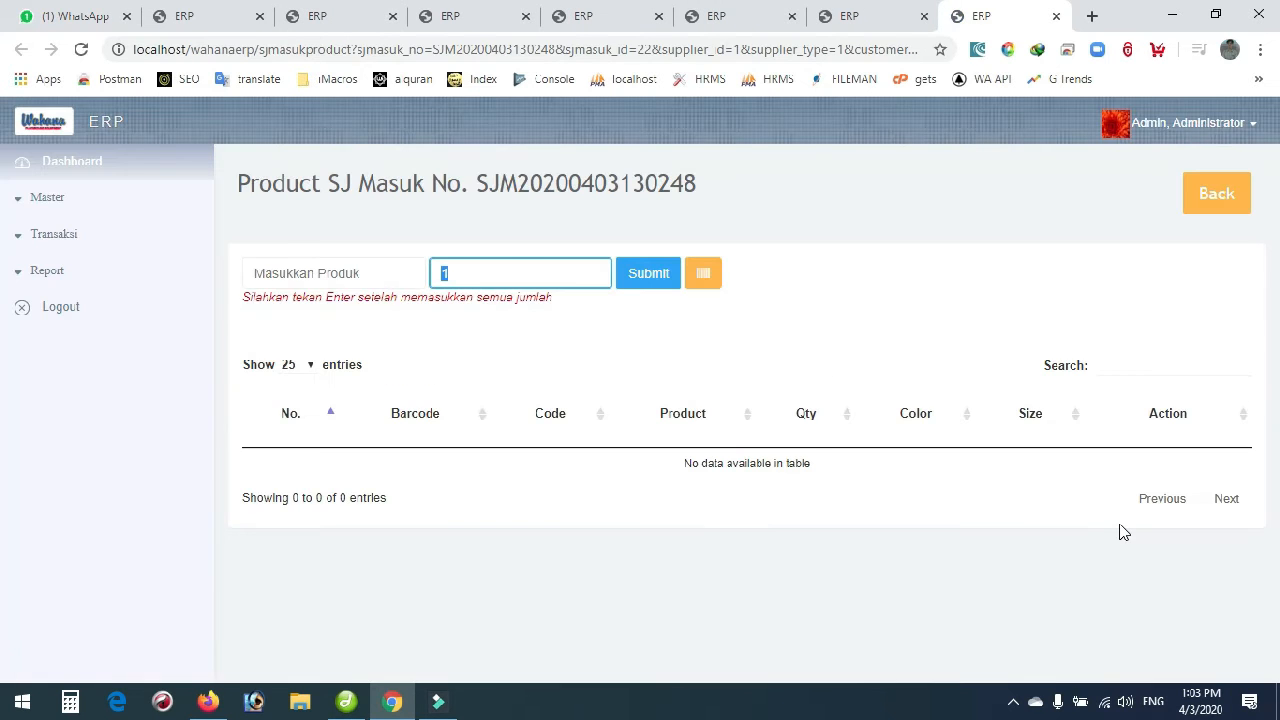
{"action": "left_click", "coordinate": [386, 277]}
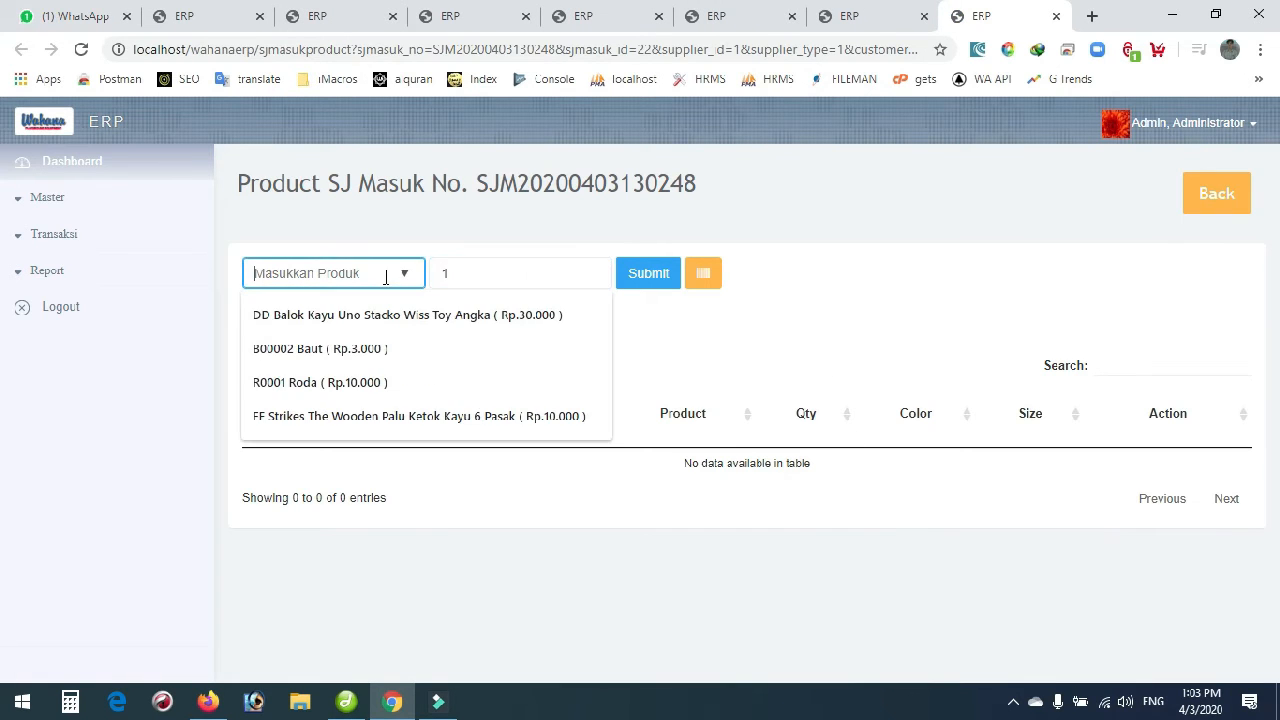
{"action": "left_click", "coordinate": [357, 316]}
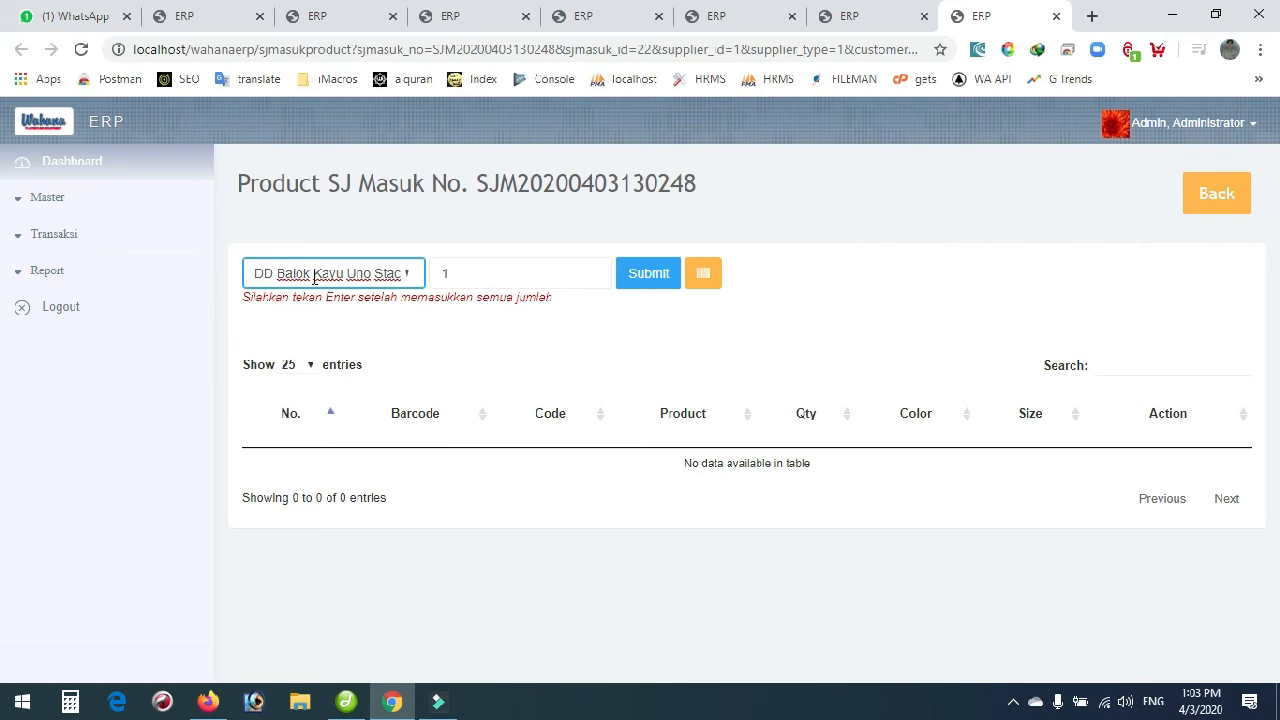
{"action": "left_click", "coordinate": [492, 275]}
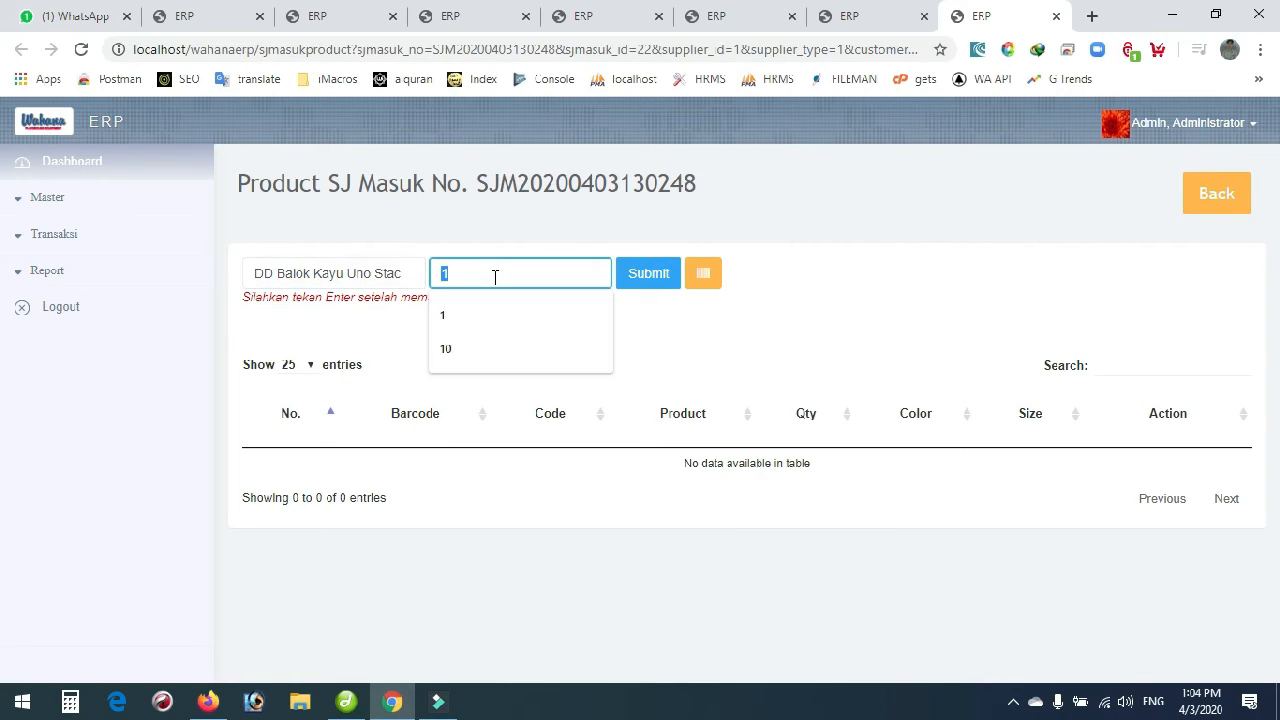
{"action": "left_click", "coordinate": [448, 348]}
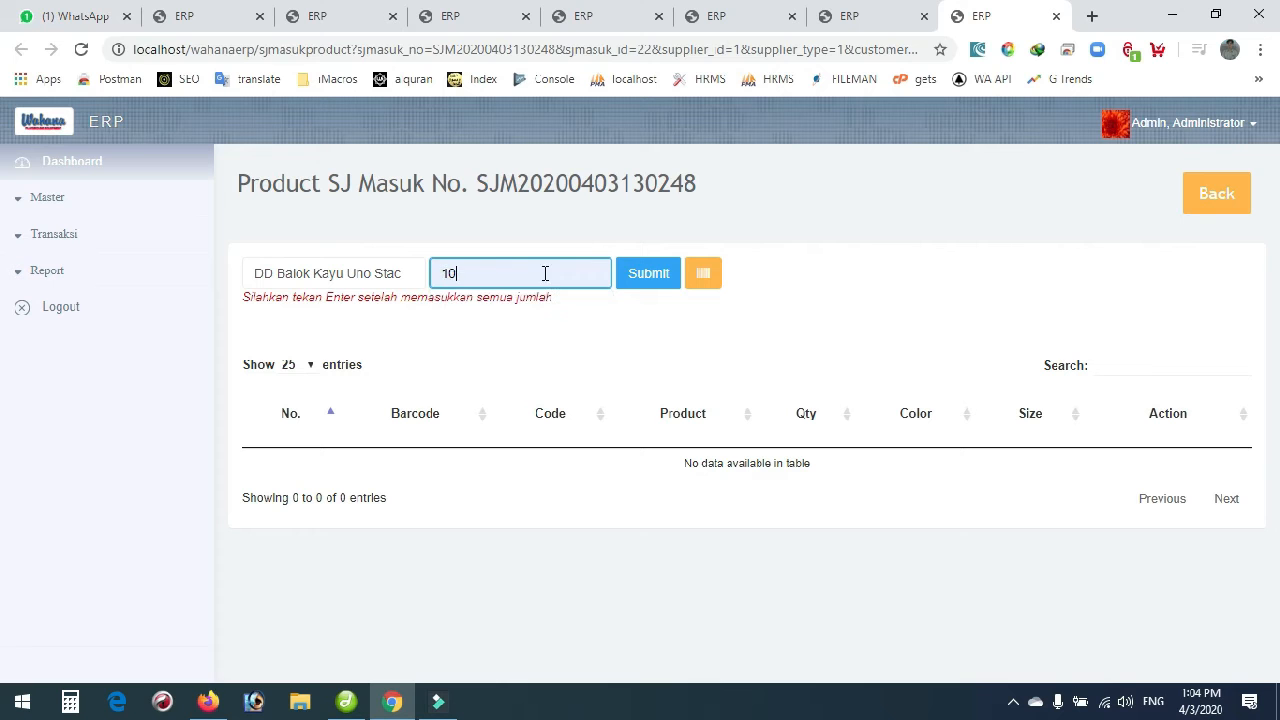
{"action": "left_click", "coordinate": [637, 279]}
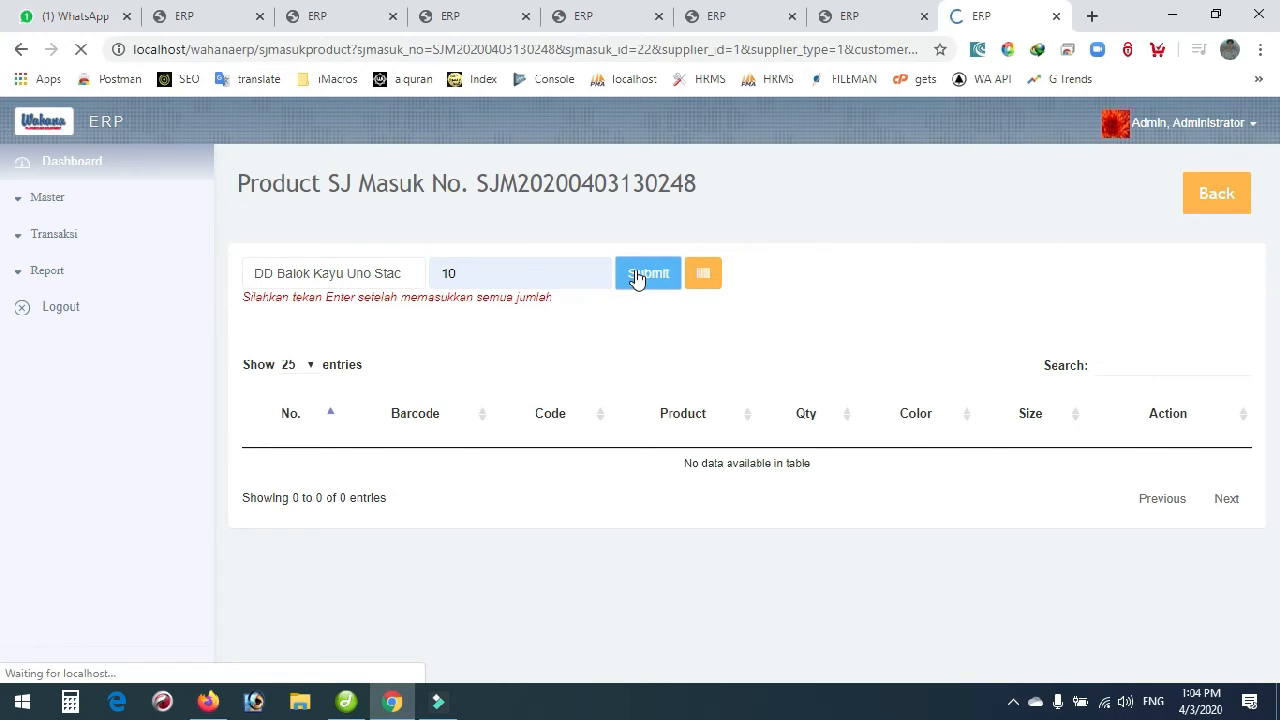
{"action": "scroll", "coordinate": [642, 358], "scroll_direction": "down", "scroll_amount": 2}
{"action": "scroll", "coordinate": [643, 359], "scroll_direction": "down", "scroll_amount": 2}
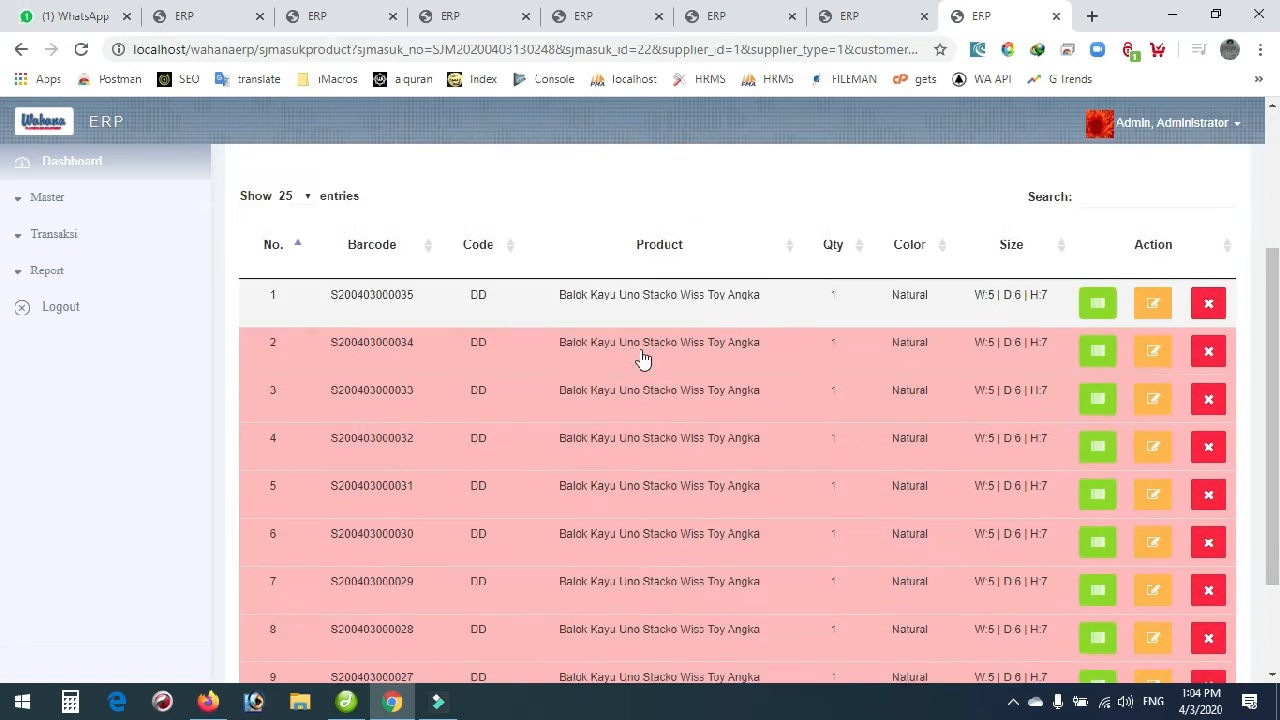
{"action": "scroll", "coordinate": [629, 537], "scroll_direction": "up", "scroll_amount": 3}
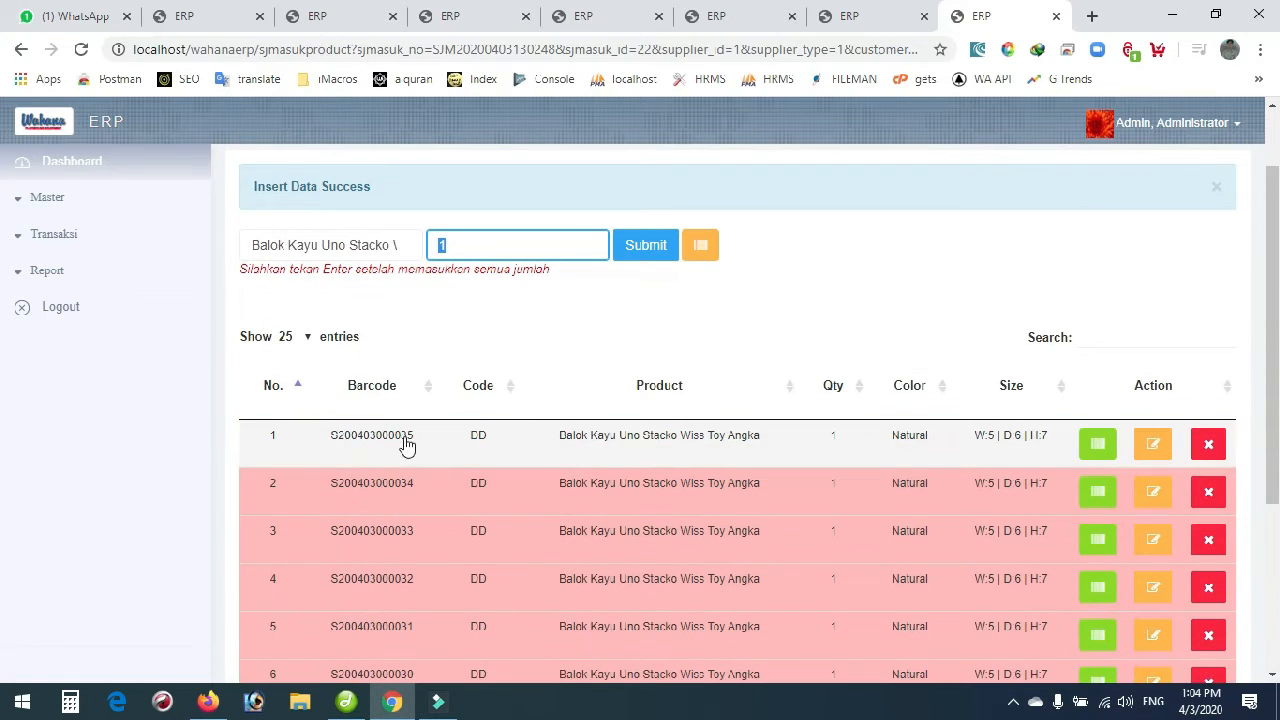
{"action": "scroll", "coordinate": [390, 528], "scroll_direction": "down", "scroll_amount": 2}
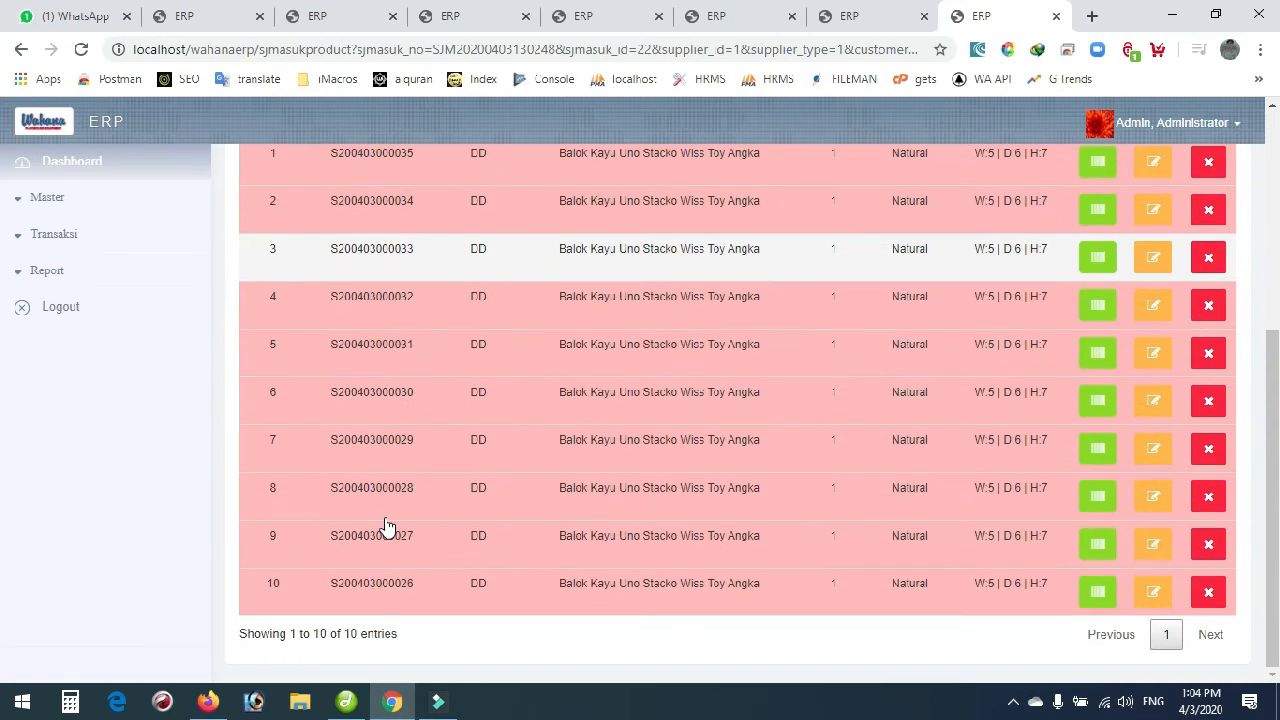
{"action": "scroll", "coordinate": [386, 526], "scroll_direction": "up", "scroll_amount": 3}
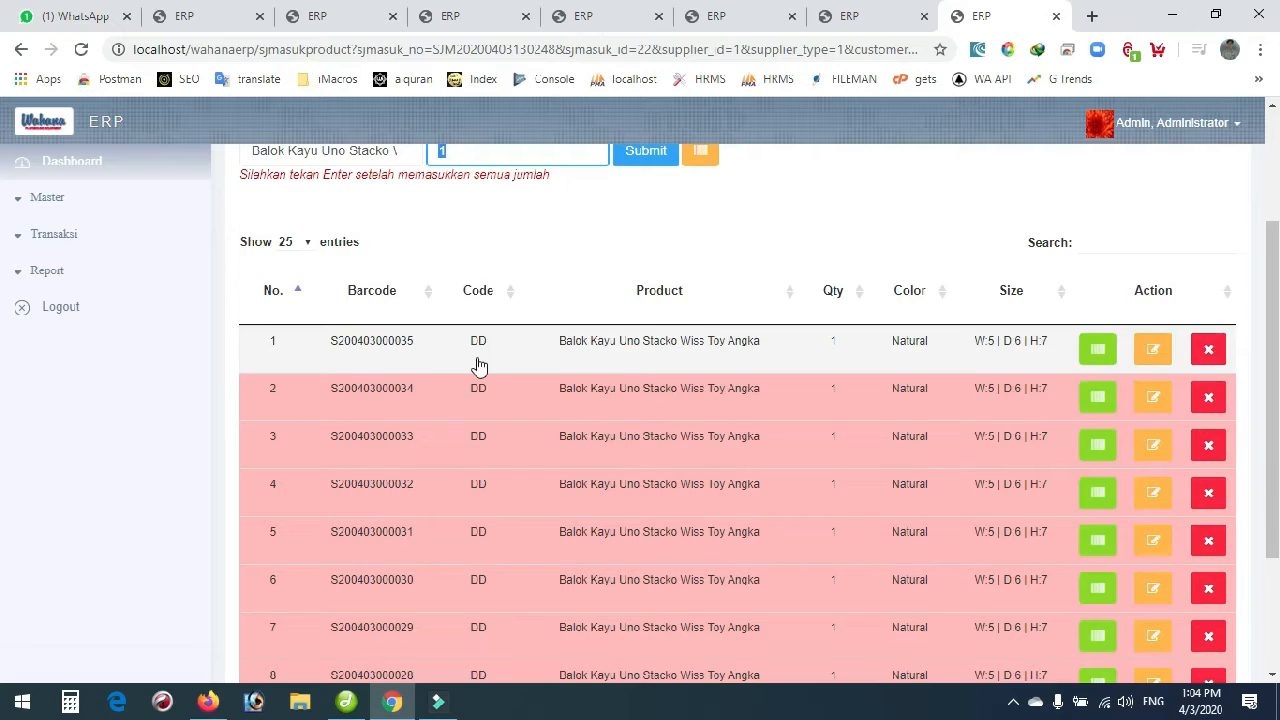
{"action": "scroll", "coordinate": [647, 324], "scroll_direction": "up", "scroll_amount": 1}
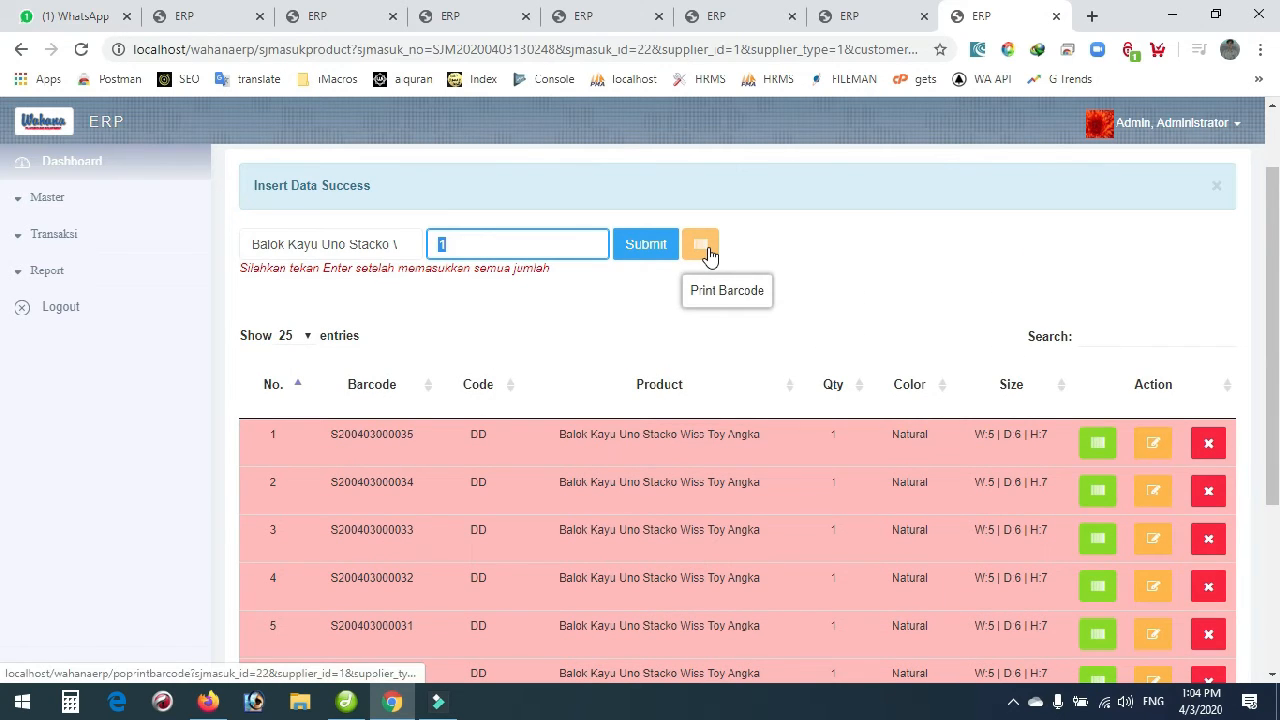
{"action": "left_click", "coordinate": [705, 250]}
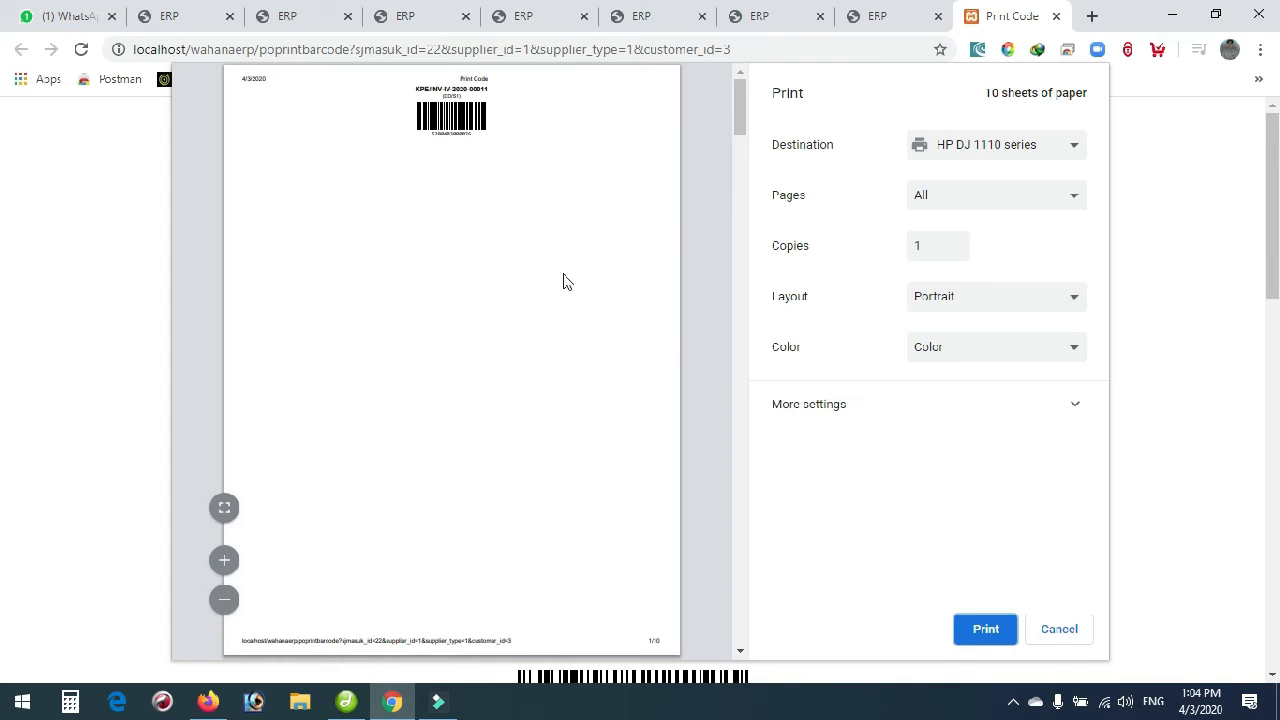
{"action": "left_click", "coordinate": [1060, 629]}
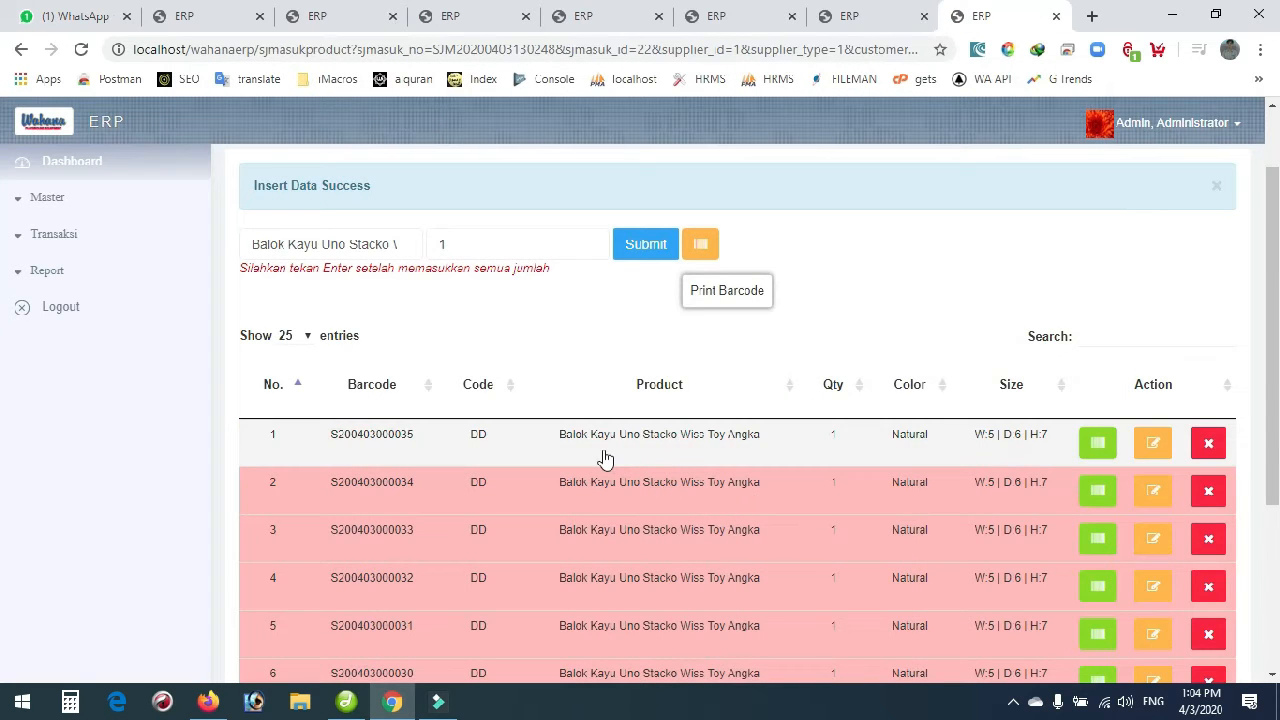
{"action": "scroll", "coordinate": [603, 457], "scroll_direction": "down", "scroll_amount": 1}
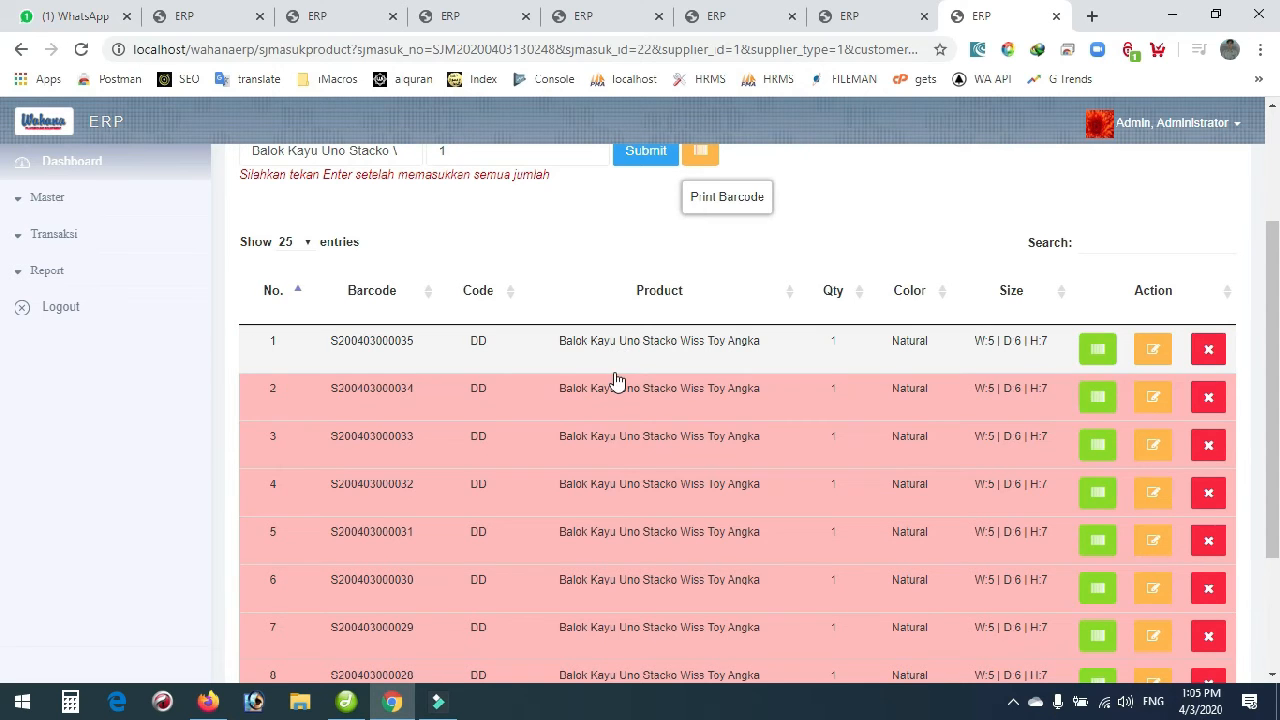
{"action": "scroll", "coordinate": [617, 382], "scroll_direction": "up", "scroll_amount": 1}
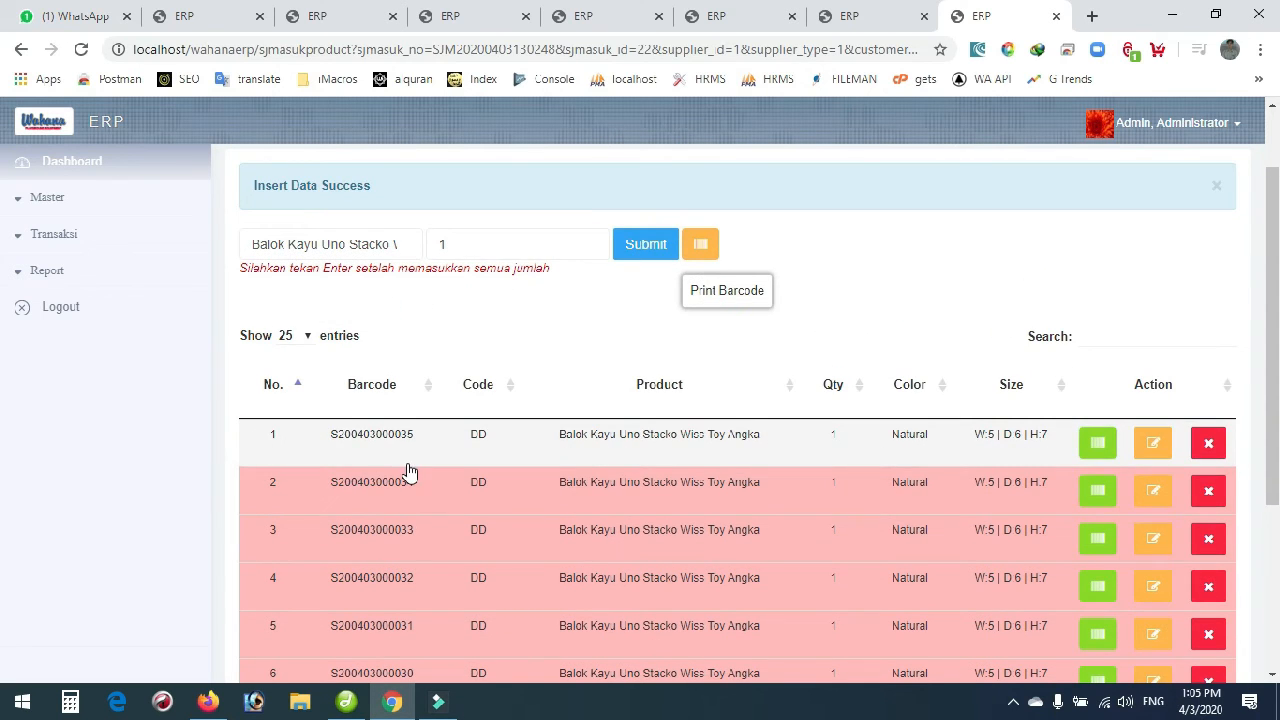
Open the customer invoice list and focus the Barcode and Invoice search fields.
{"action": "left_click", "coordinate": [50, 242]}
{"action": "scroll", "coordinate": [97, 445], "scroll_direction": "down", "scroll_amount": 1}
{"action": "left_click", "coordinate": [40, 488]}
{"action": "scroll", "coordinate": [60, 490], "scroll_direction": "down", "scroll_amount": 2}
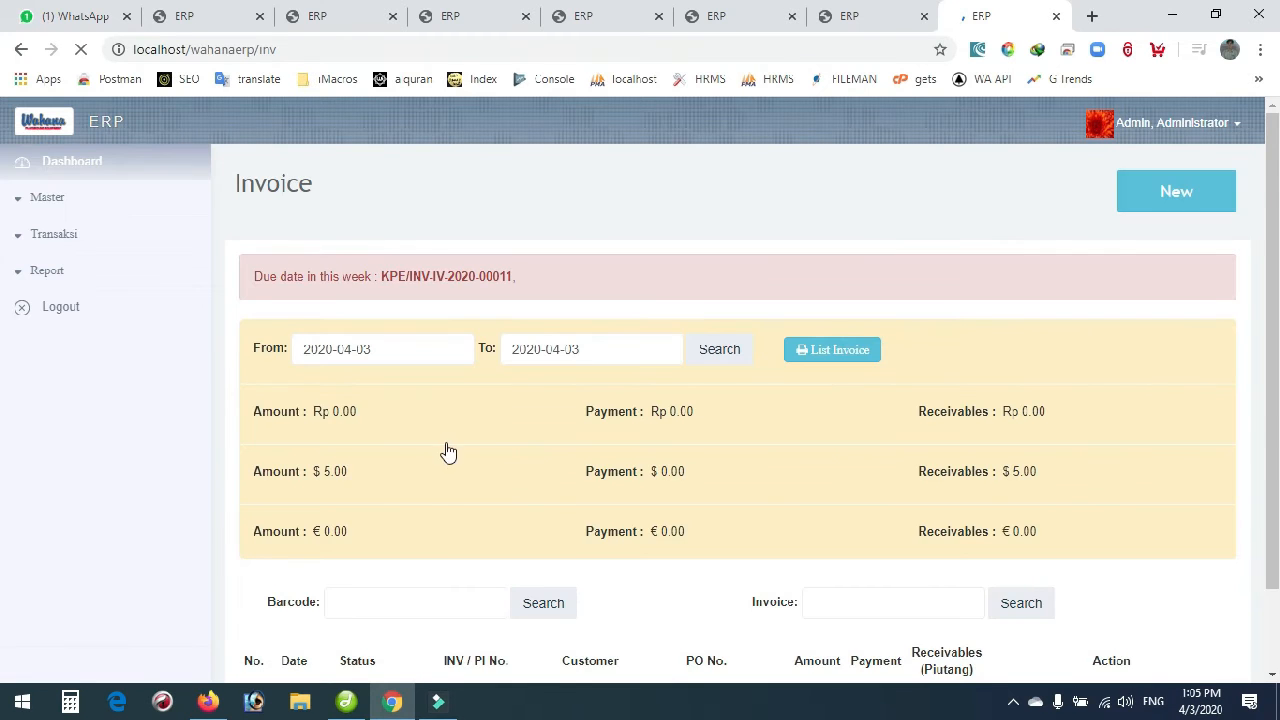
{"action": "scroll", "coordinate": [446, 450], "scroll_direction": "down", "scroll_amount": 1}
{"action": "scroll", "coordinate": [446, 450], "scroll_direction": "down", "scroll_amount": 1}
{"action": "left_click", "coordinate": [356, 413]}
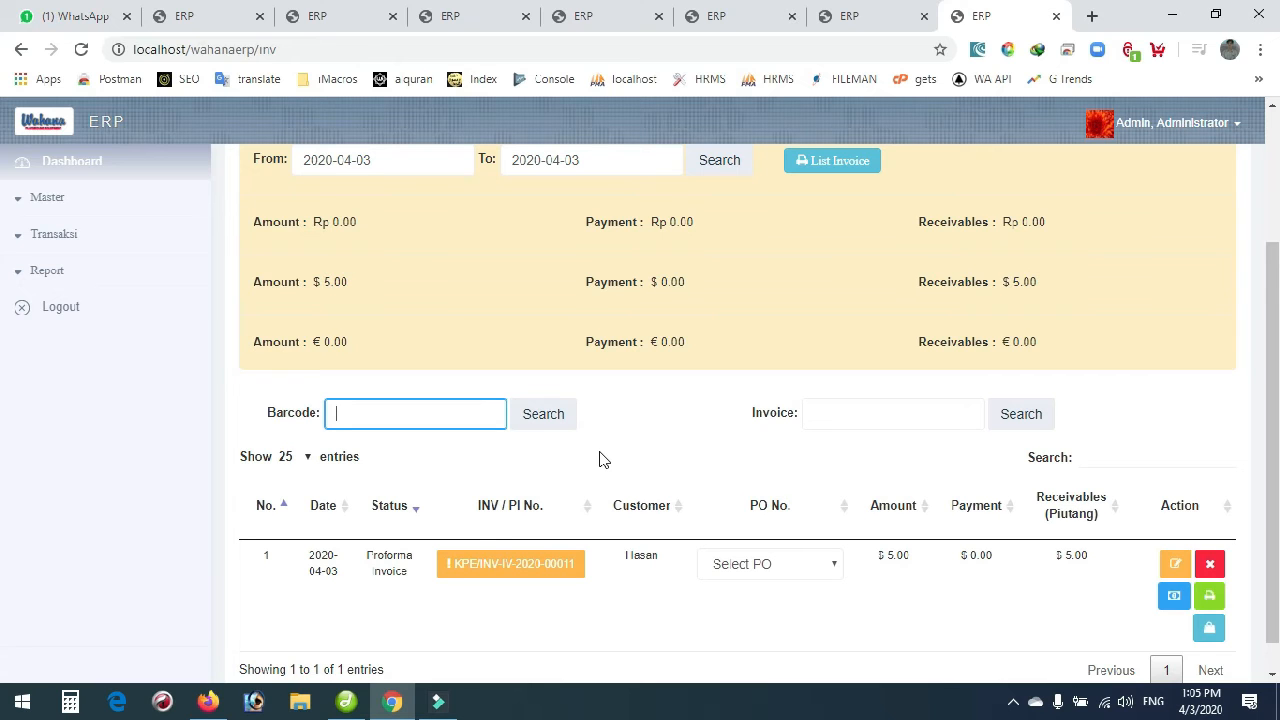
{"action": "left_click", "coordinate": [826, 414]}
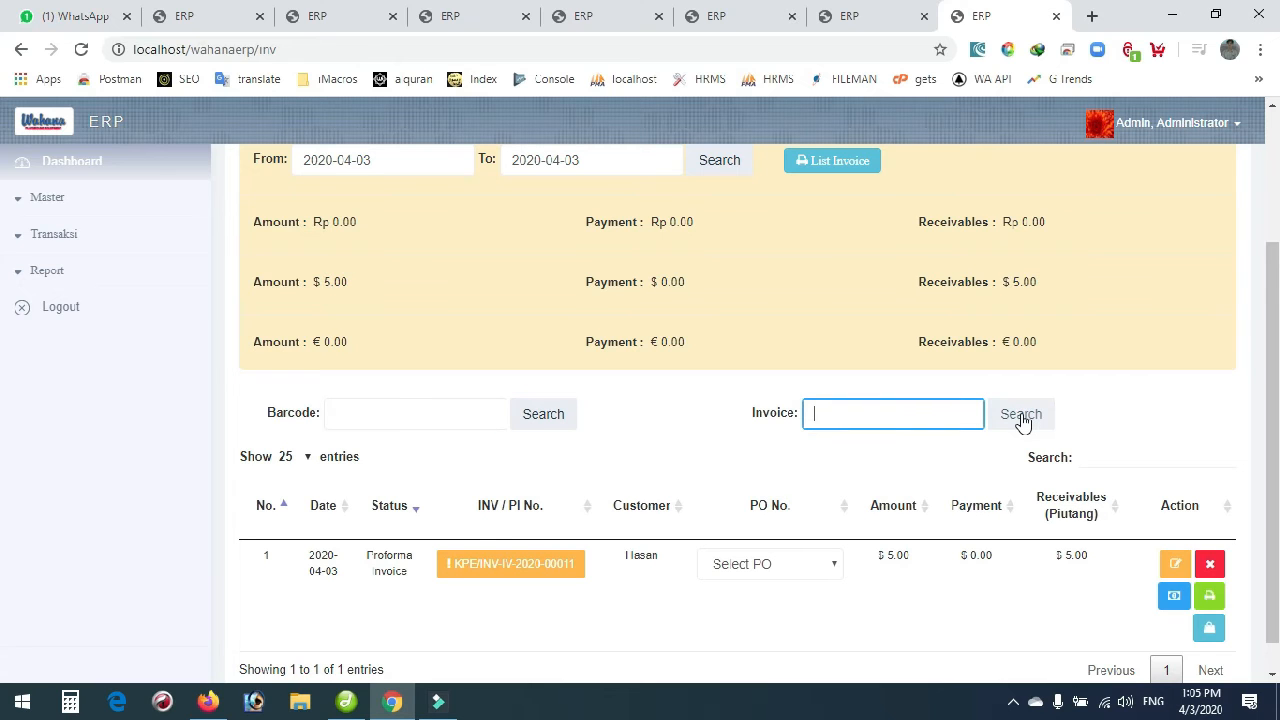
{"action": "scroll", "coordinate": [860, 500], "scroll_direction": "down", "scroll_amount": 1}
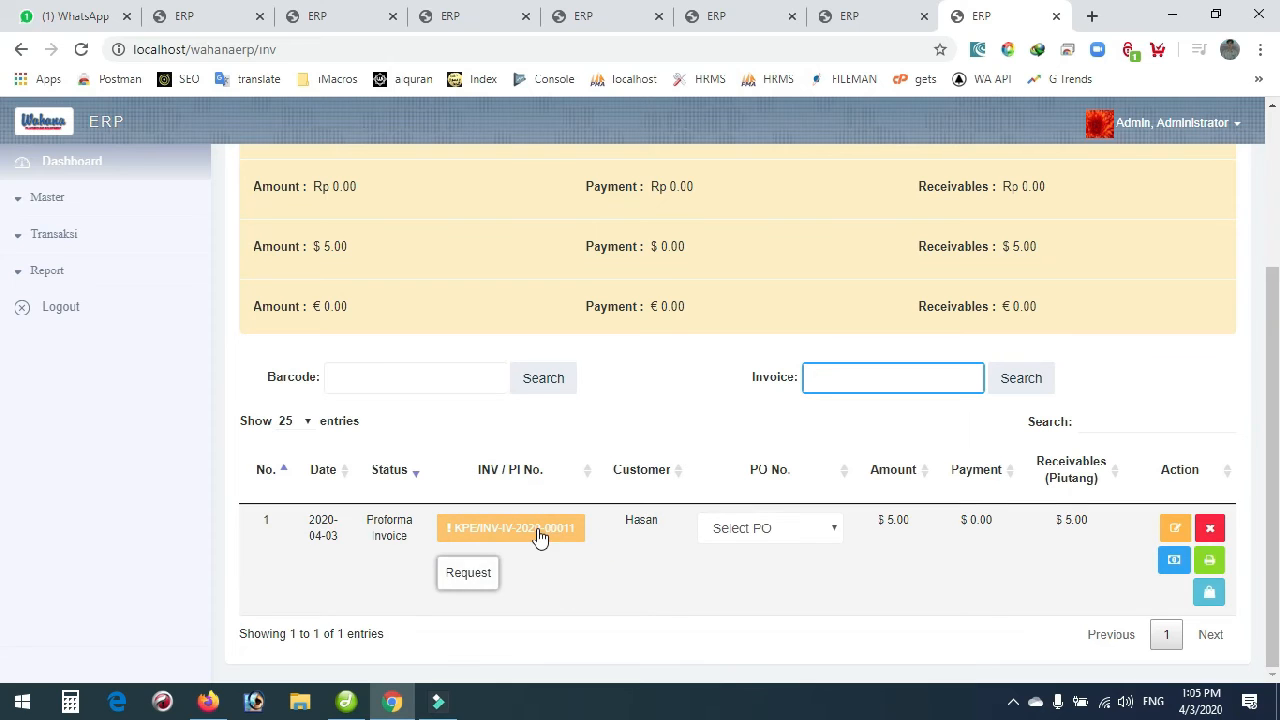
Open the Stock report from the Report section of the navigation.
{"action": "left_click", "coordinate": [36, 245]}
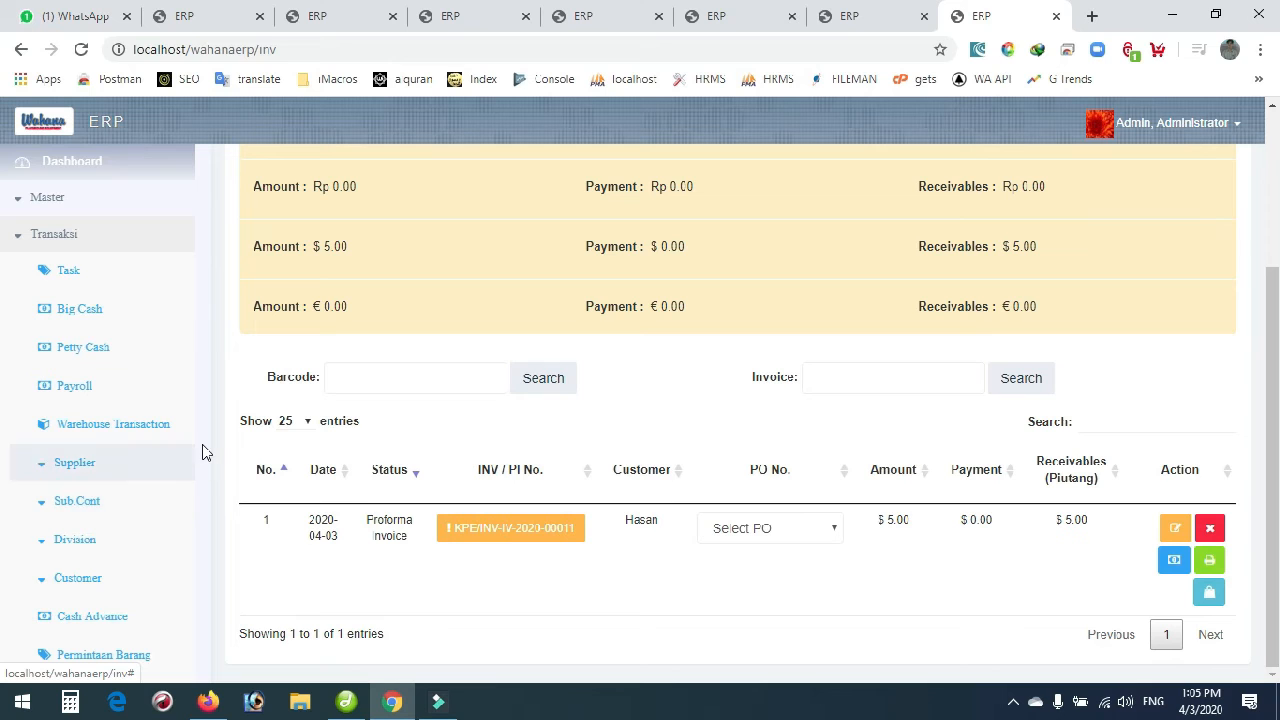
{"action": "scroll", "coordinate": [191, 463], "scroll_direction": "down", "scroll_amount": 1}
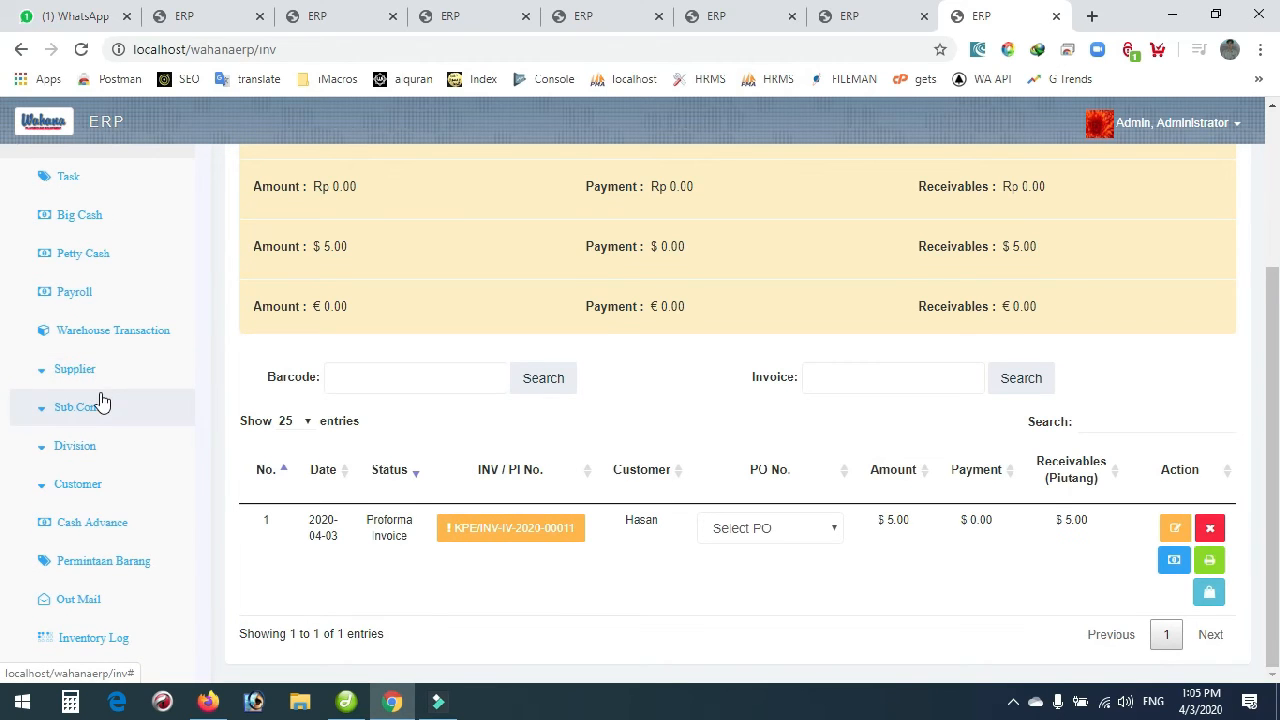
{"action": "scroll", "coordinate": [108, 408], "scroll_direction": "down", "scroll_amount": 1}
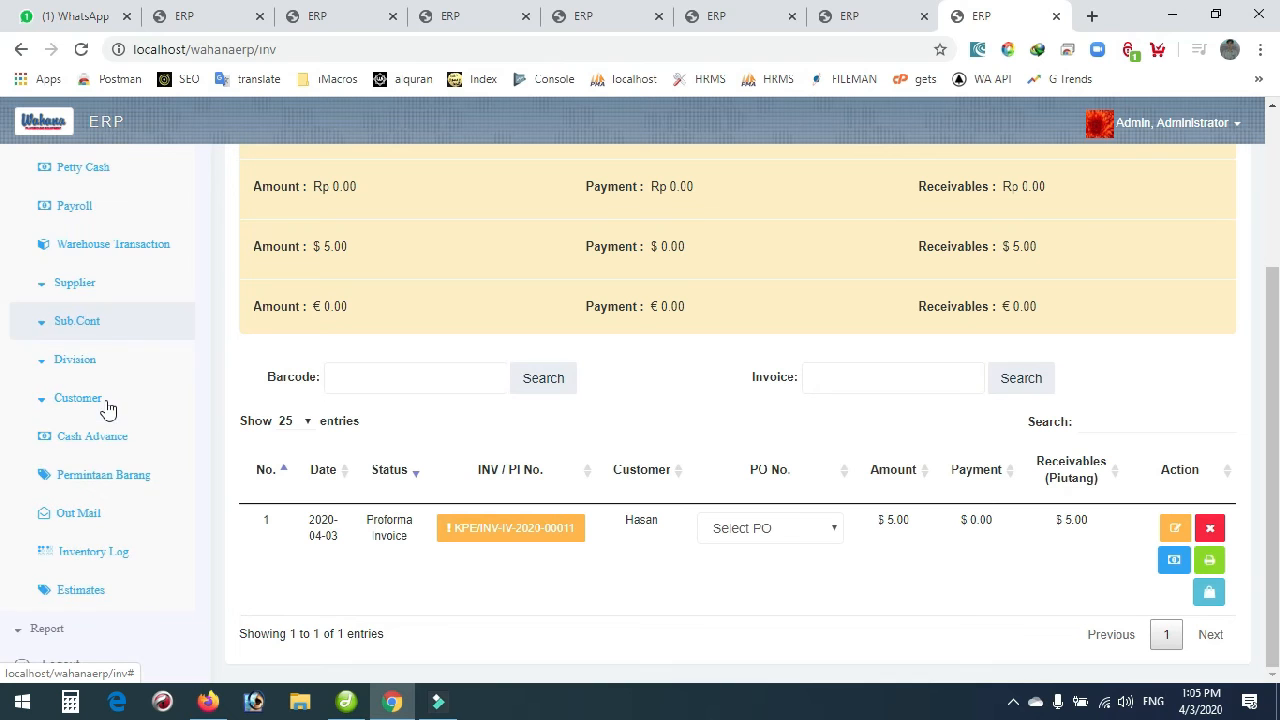
{"action": "left_click", "coordinate": [50, 628]}
{"action": "scroll", "coordinate": [63, 569], "scroll_direction": "down", "scroll_amount": 3}
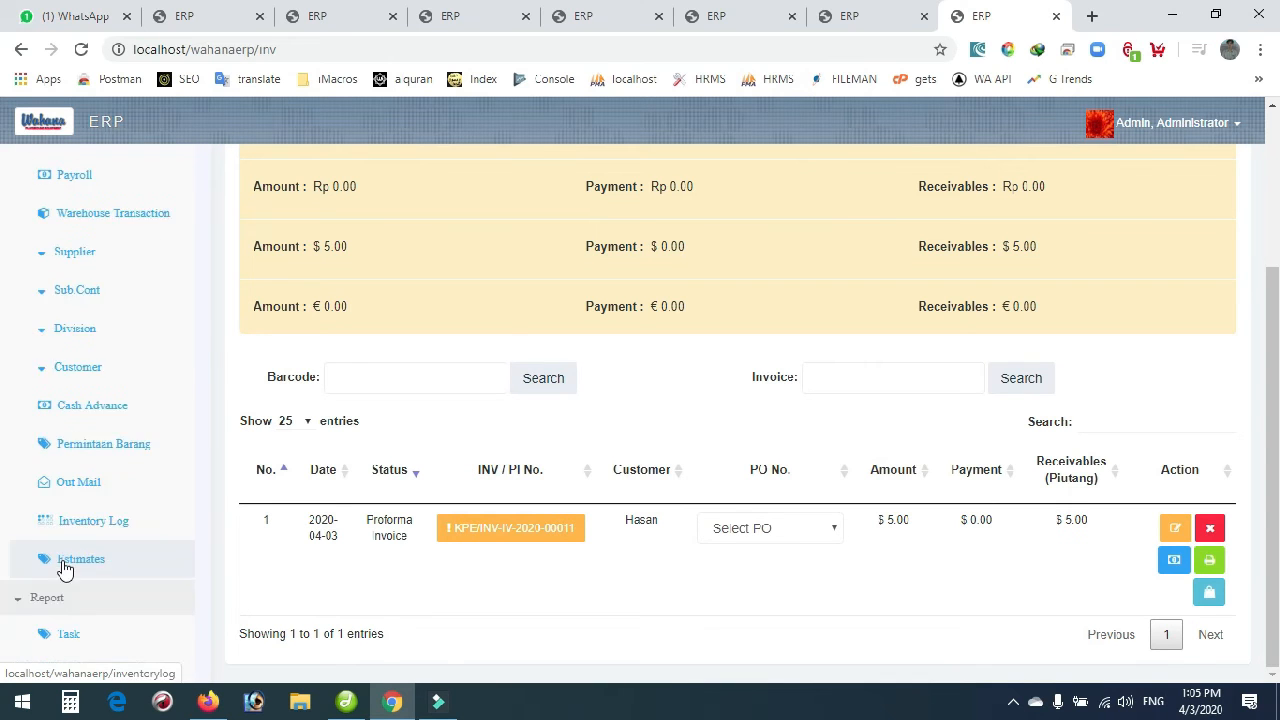
{"action": "scroll", "coordinate": [81, 508], "scroll_direction": "down", "scroll_amount": 2}
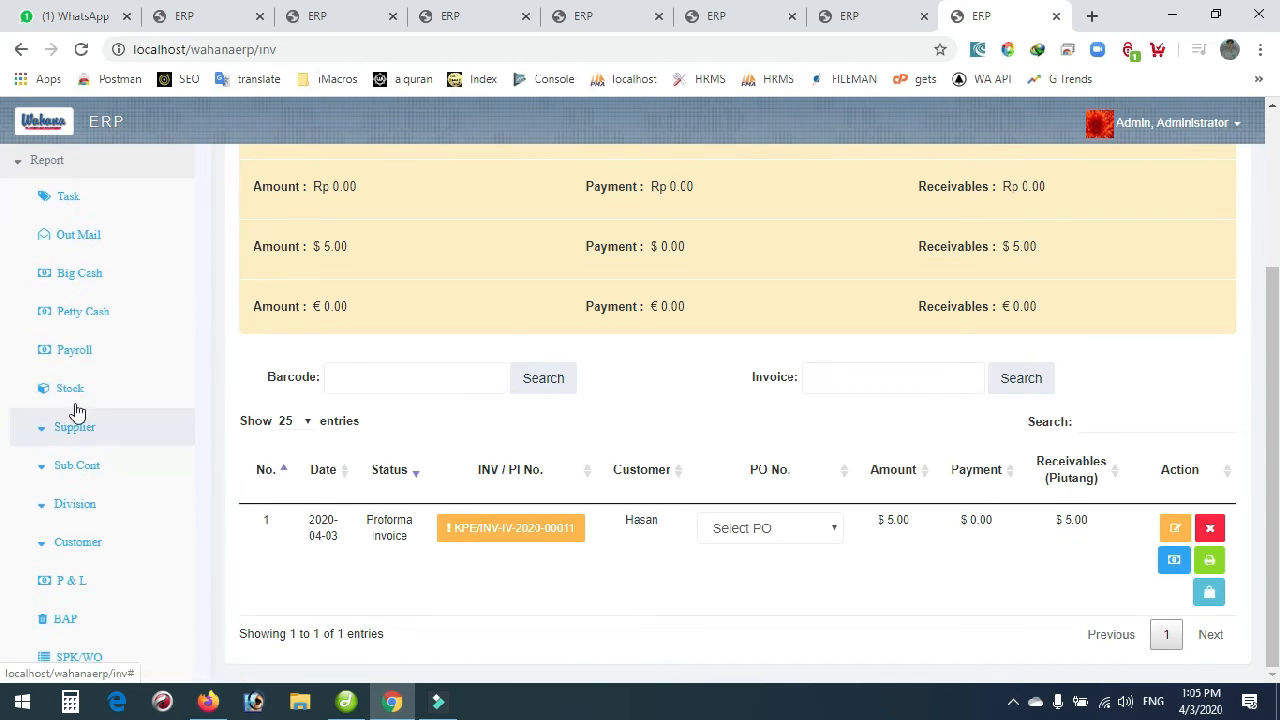
{"action": "left_click", "coordinate": [80, 400]}
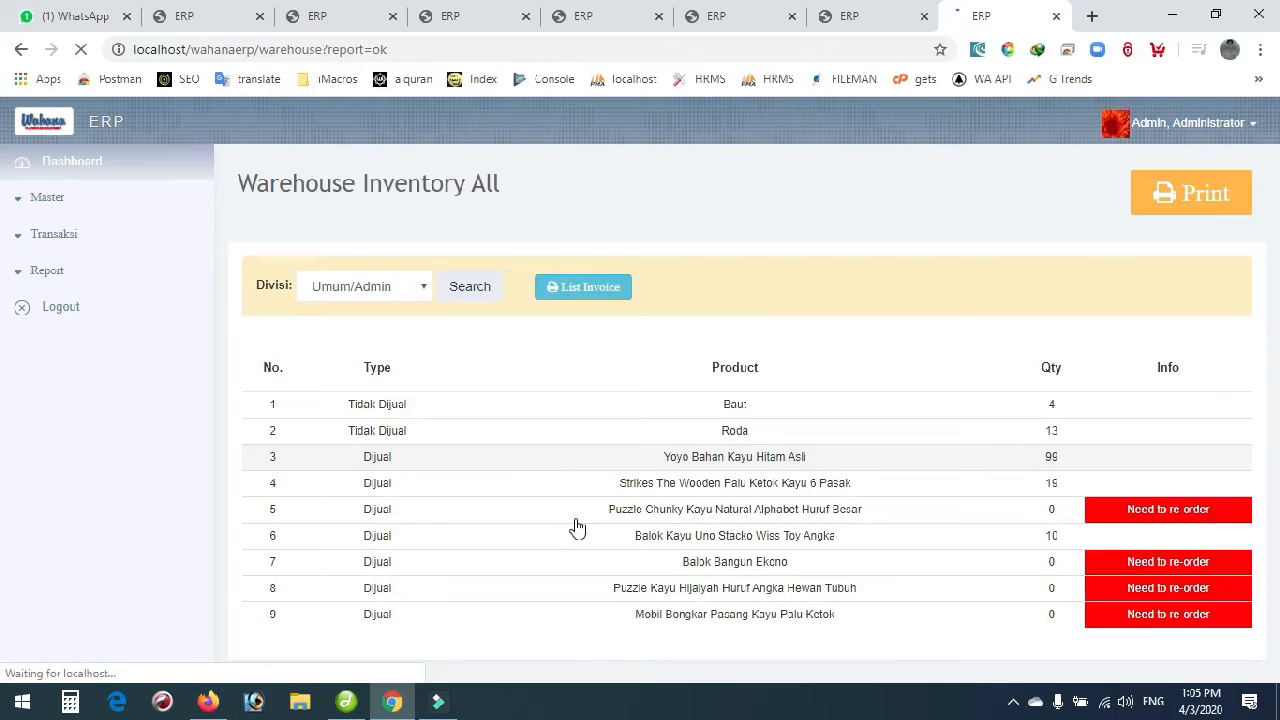
Review the Warehouse Inventory All report, opening and closing the Divisi list unchanged.
{"action": "scroll", "coordinate": [645, 494], "scroll_direction": "down", "scroll_amount": 2}
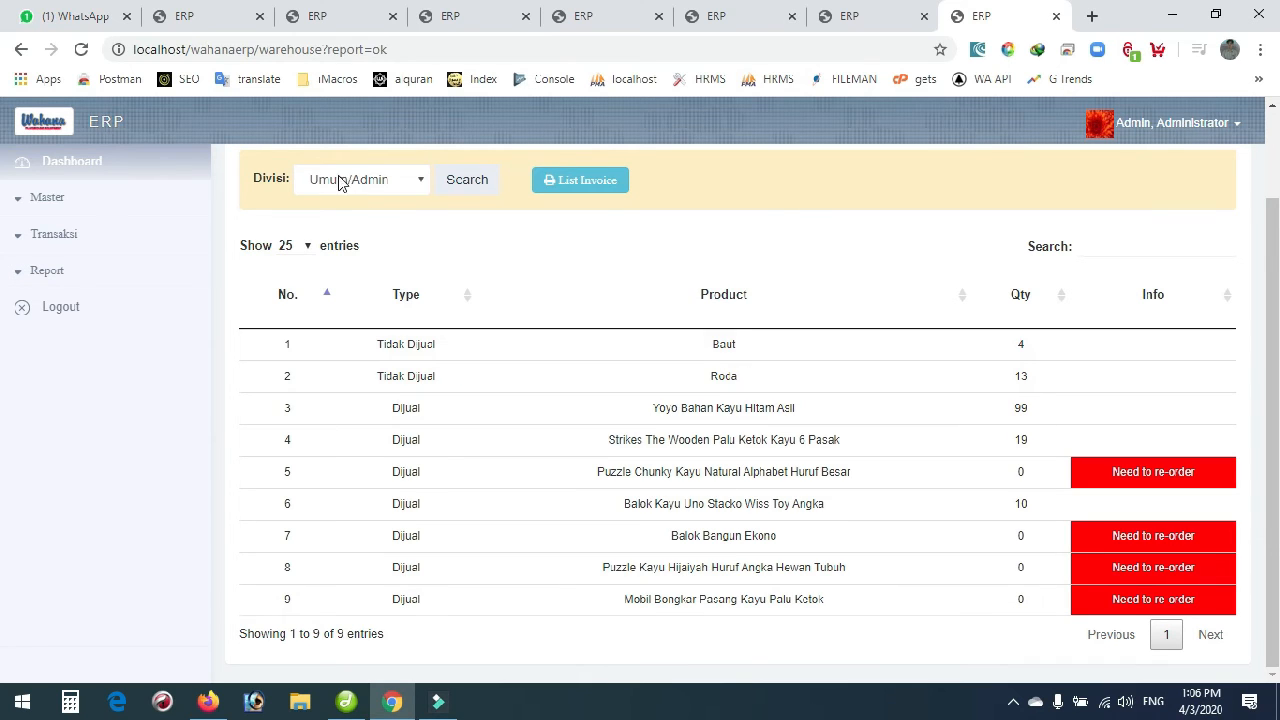
{"action": "scroll", "coordinate": [374, 275], "scroll_direction": "up", "scroll_amount": 1}
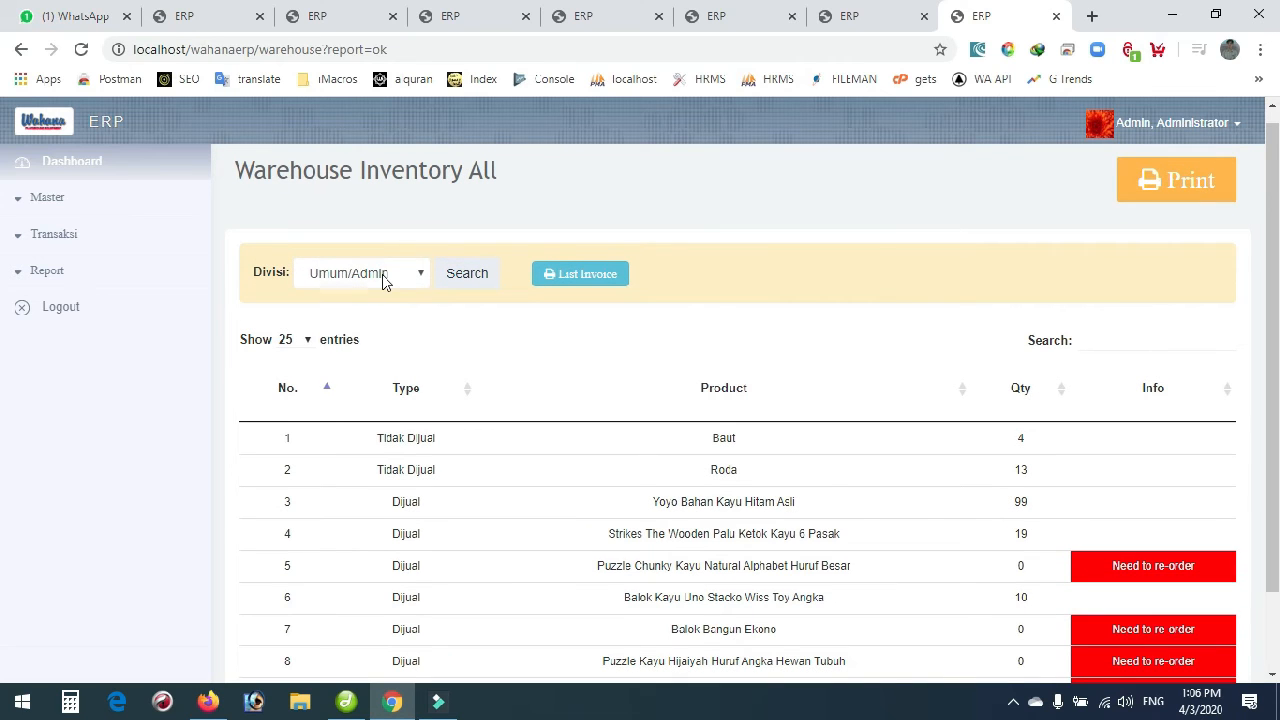
{"action": "left_click", "coordinate": [384, 282]}
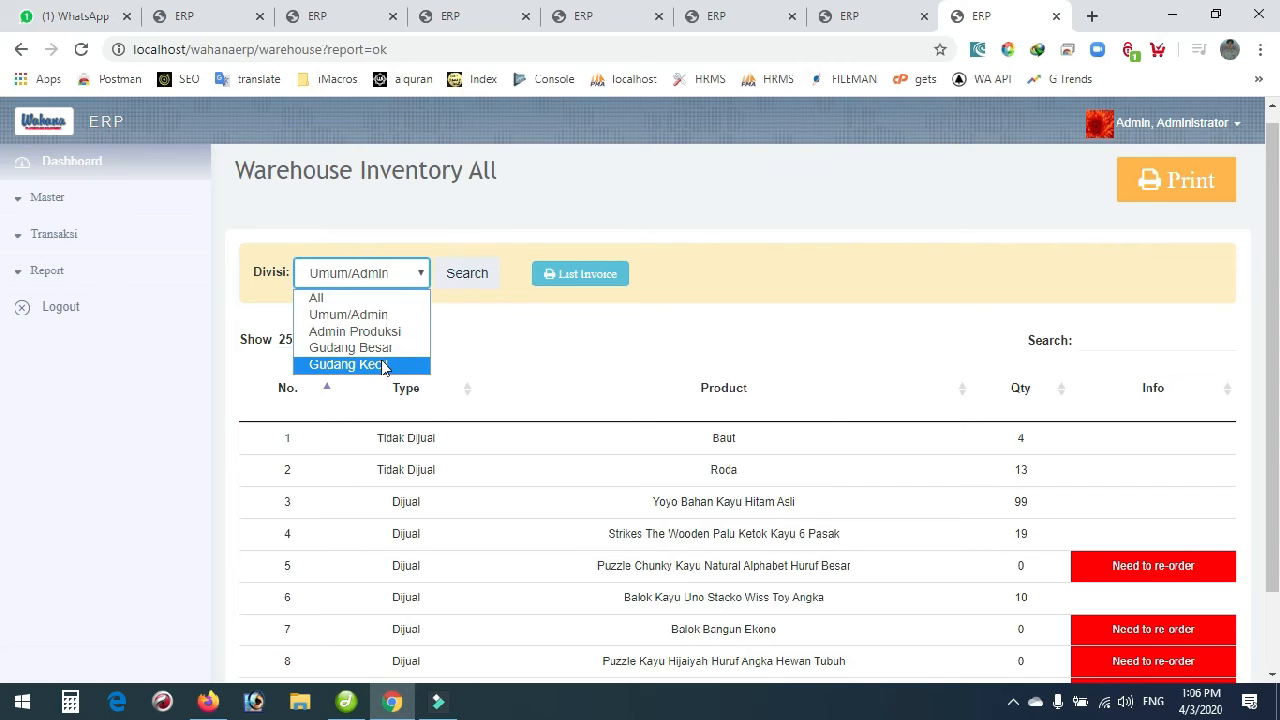
{"action": "left_click", "coordinate": [798, 201]}
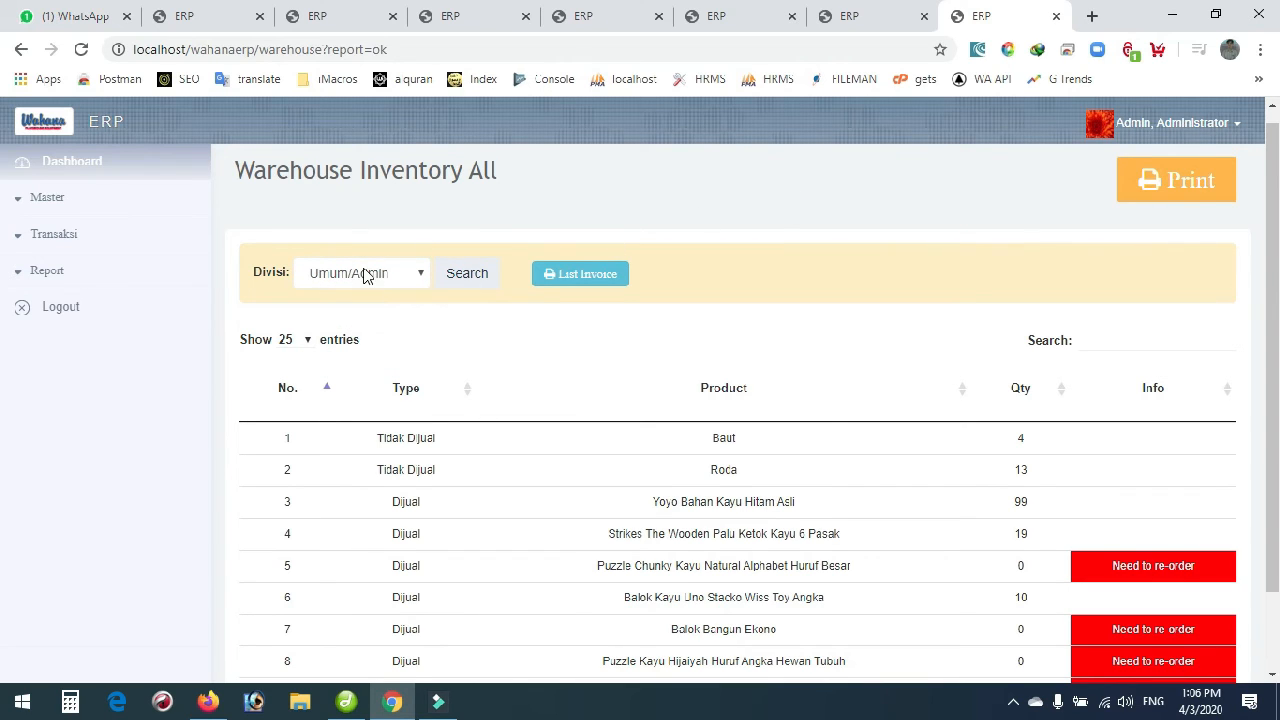
Expand Master > Sup / Sub.Cont/ Div in the sidebar.
{"action": "left_click", "coordinate": [46, 199]}
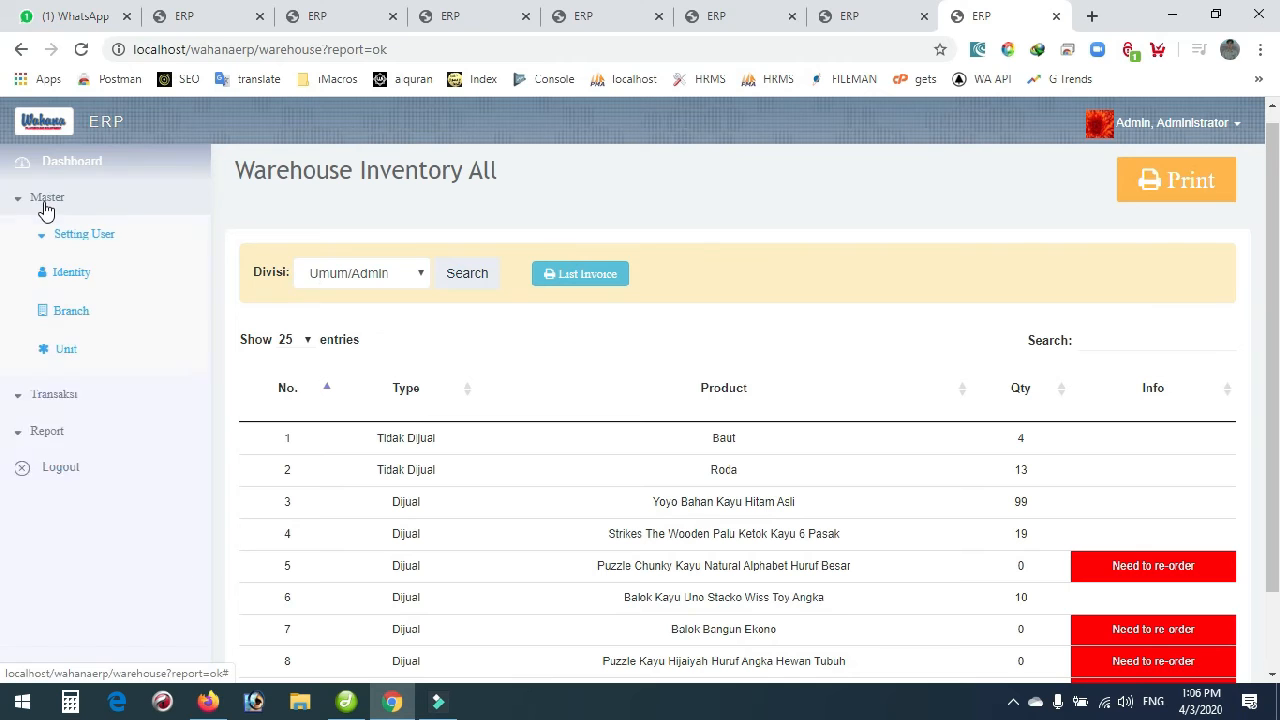
{"action": "scroll", "coordinate": [106, 523], "scroll_direction": "down", "scroll_amount": 4}
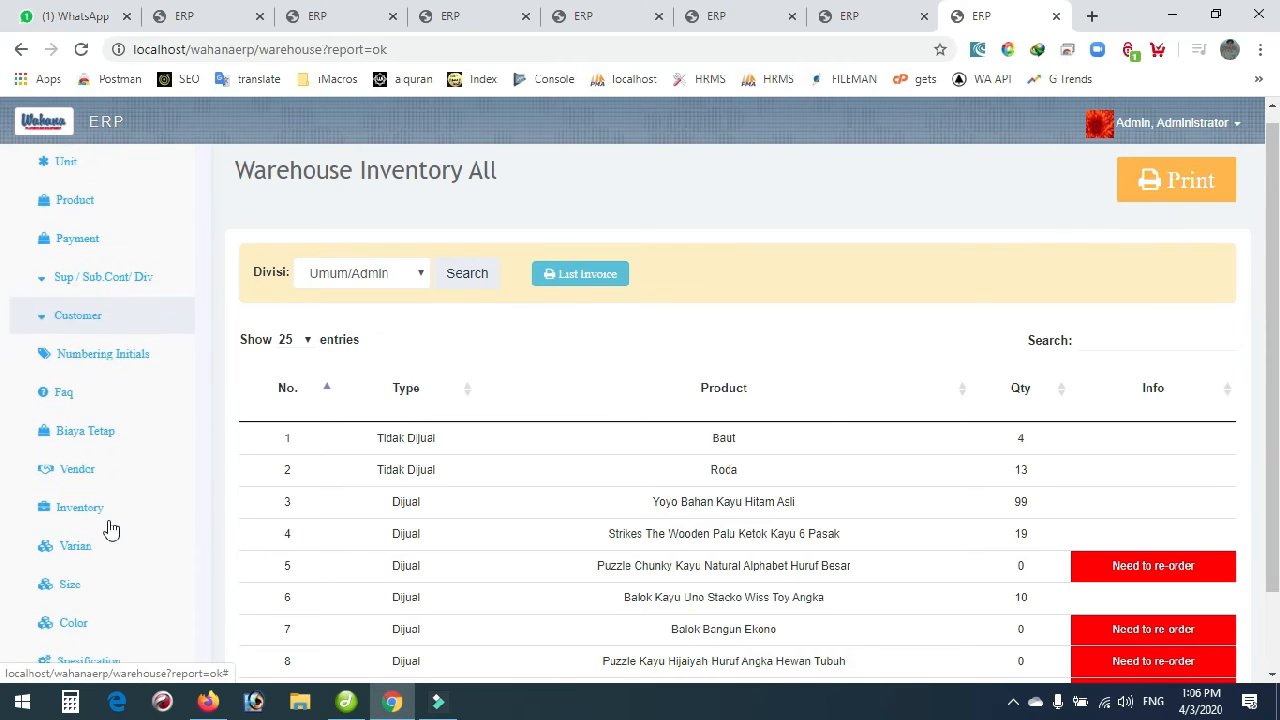
{"action": "scroll", "coordinate": [111, 530], "scroll_direction": "down", "scroll_amount": 2}
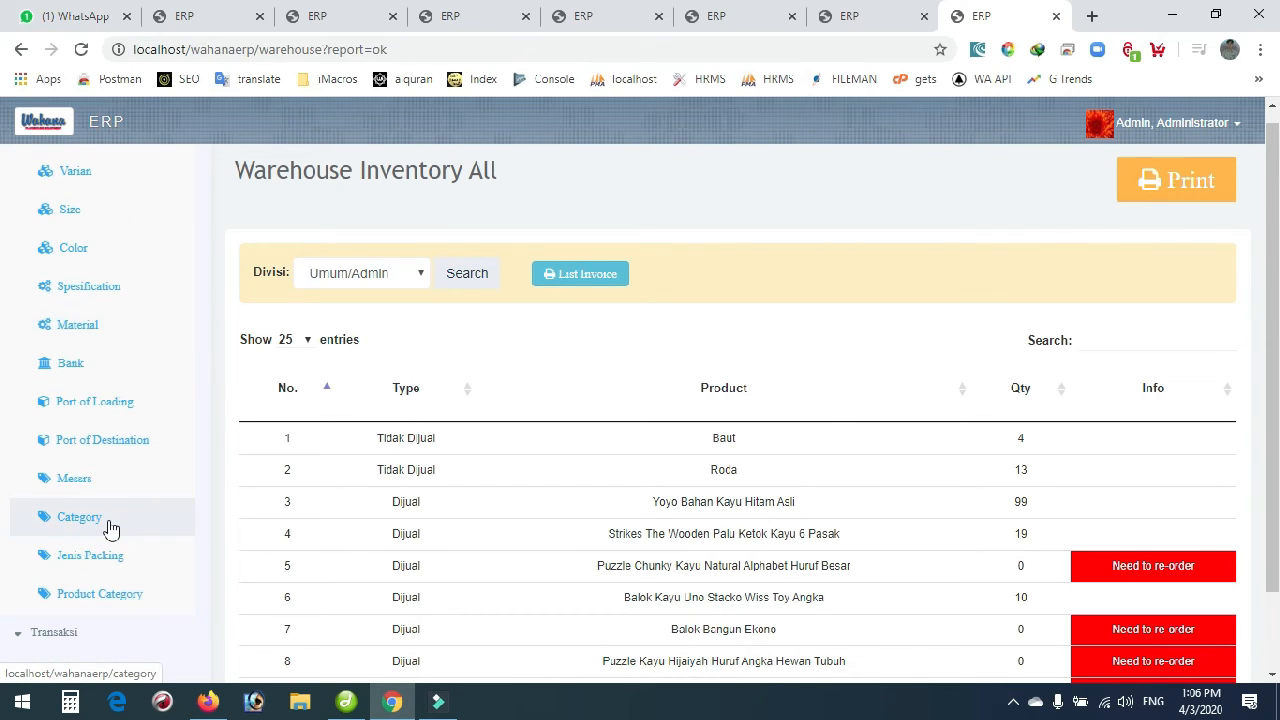
{"action": "scroll", "coordinate": [111, 530], "scroll_direction": "up", "scroll_amount": 3}
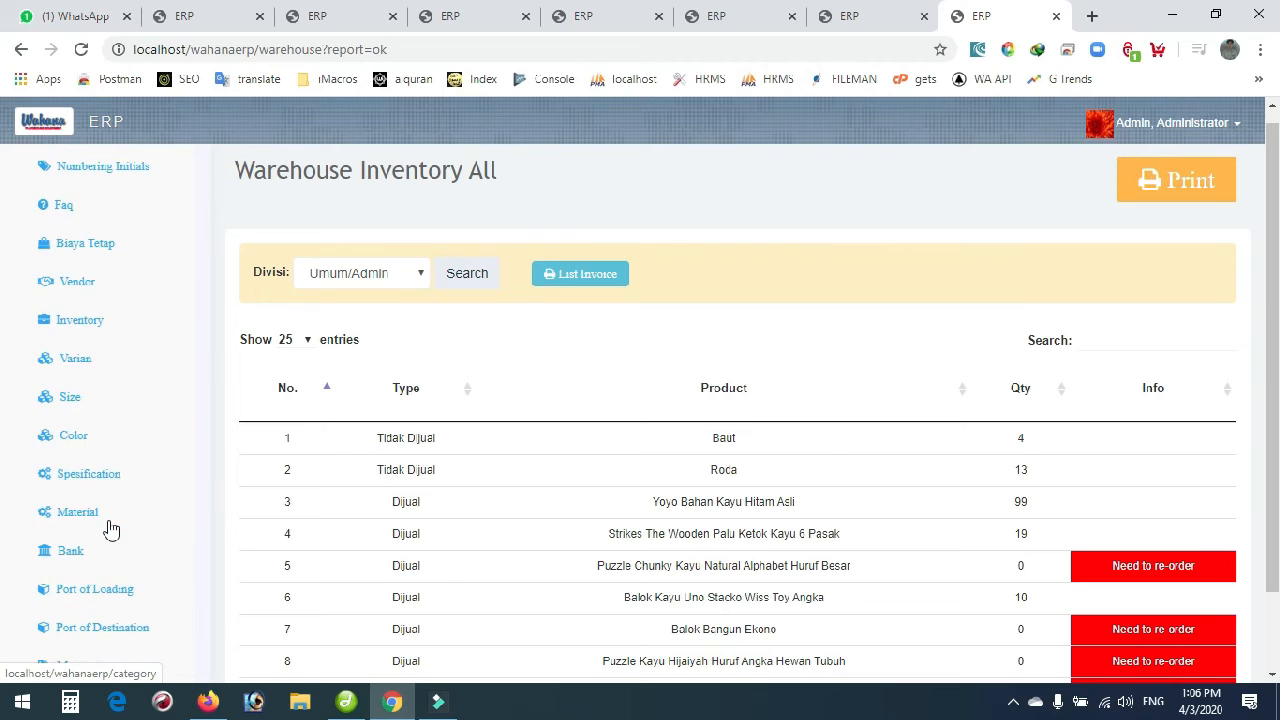
{"action": "scroll", "coordinate": [111, 530], "scroll_direction": "up", "scroll_amount": 2}
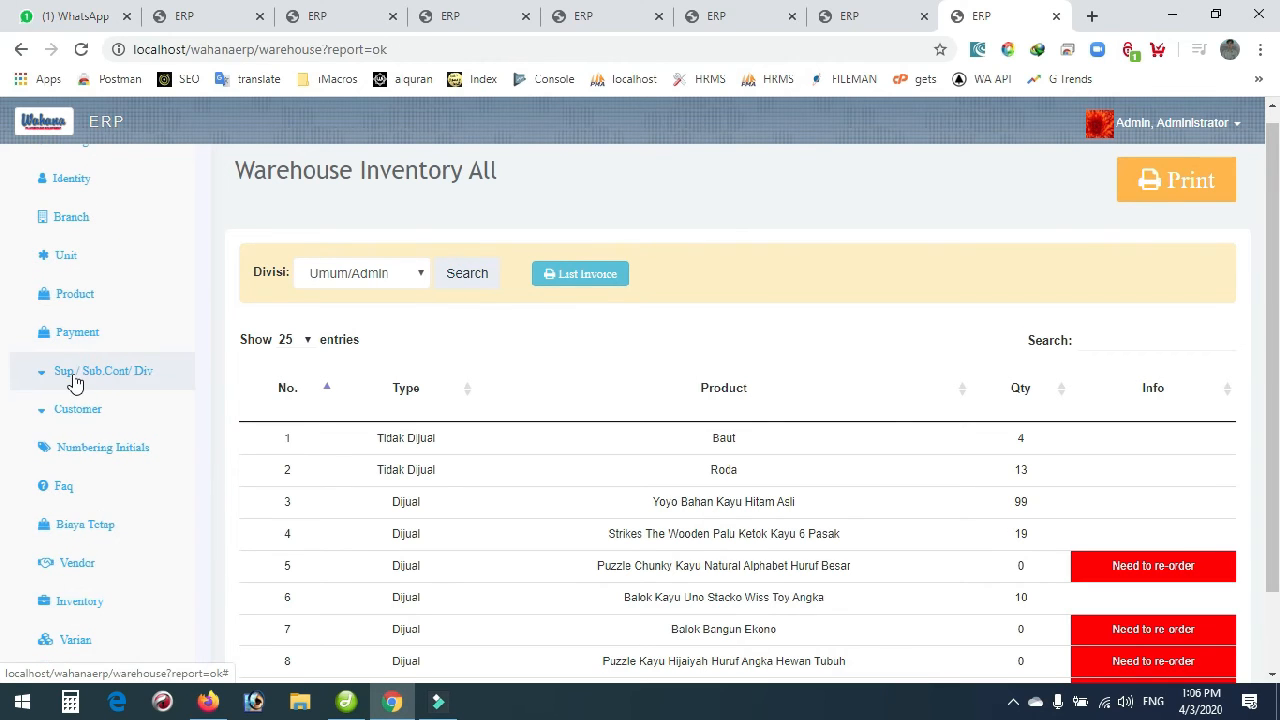
{"action": "left_click", "coordinate": [74, 380]}
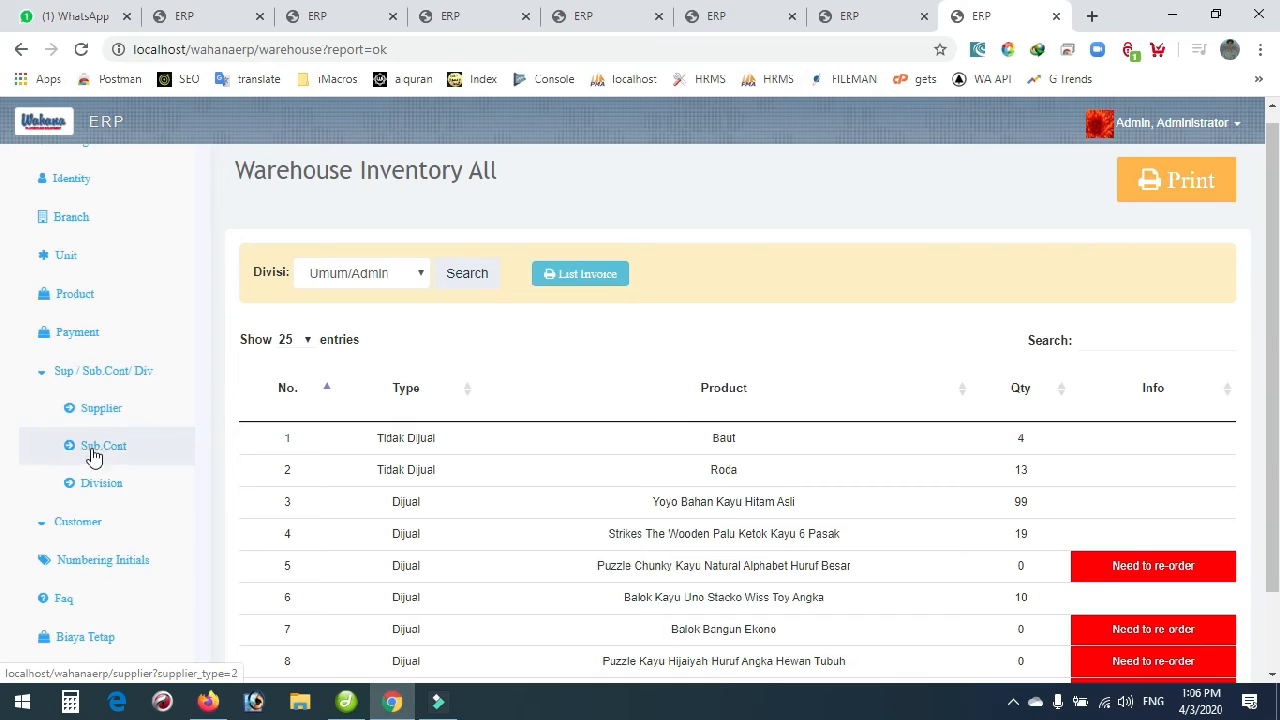
{"action": "left_click", "coordinate": [98, 488]}
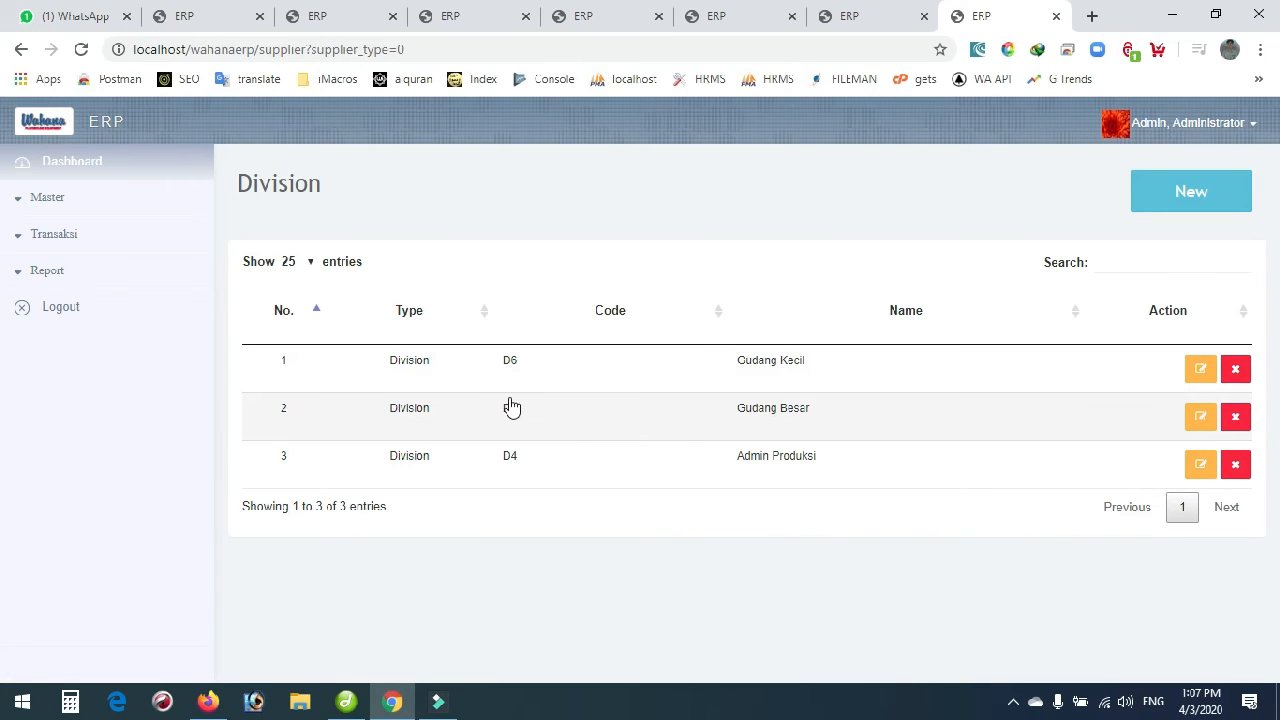
{"action": "left_click", "coordinate": [44, 285]}
{"action": "scroll", "coordinate": [60, 450], "scroll_direction": "down", "scroll_amount": 1}
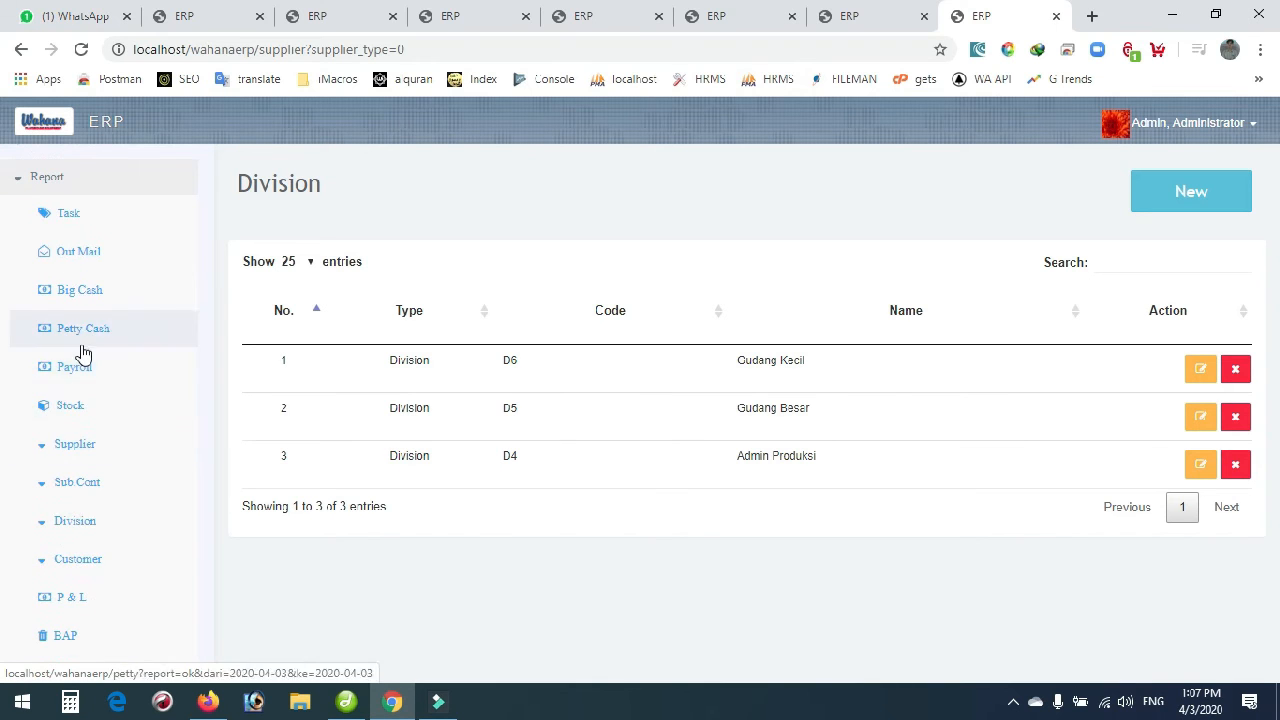
{"action": "left_click", "coordinate": [82, 411]}
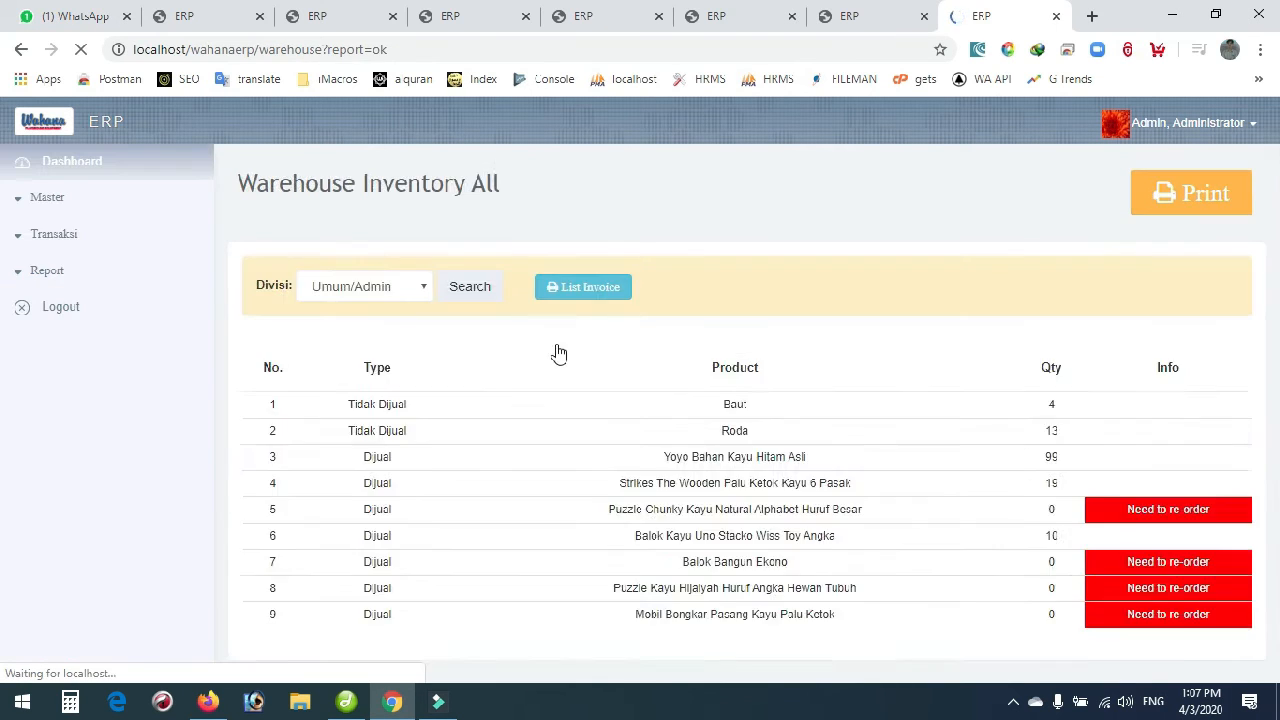
Filter the stock report by the Admin Produksi division, showing zero of every product.
{"action": "left_click", "coordinate": [405, 290]}
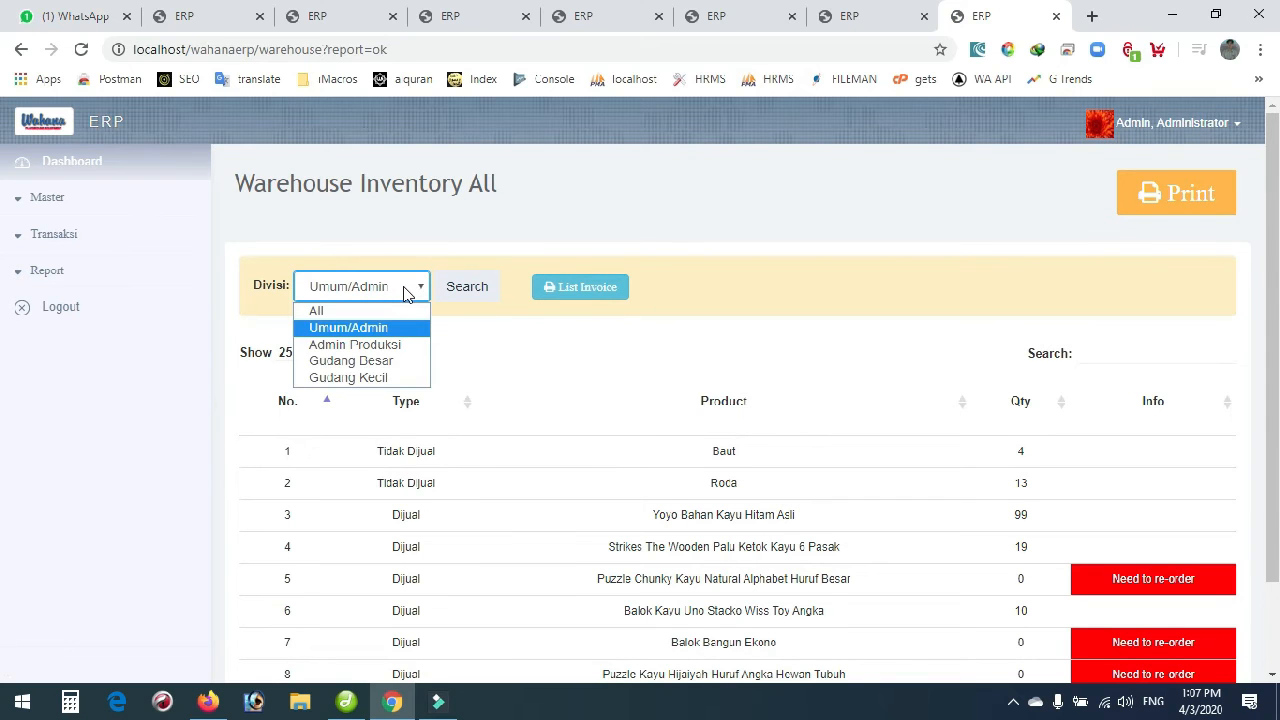
{"action": "left_click", "coordinate": [385, 345]}
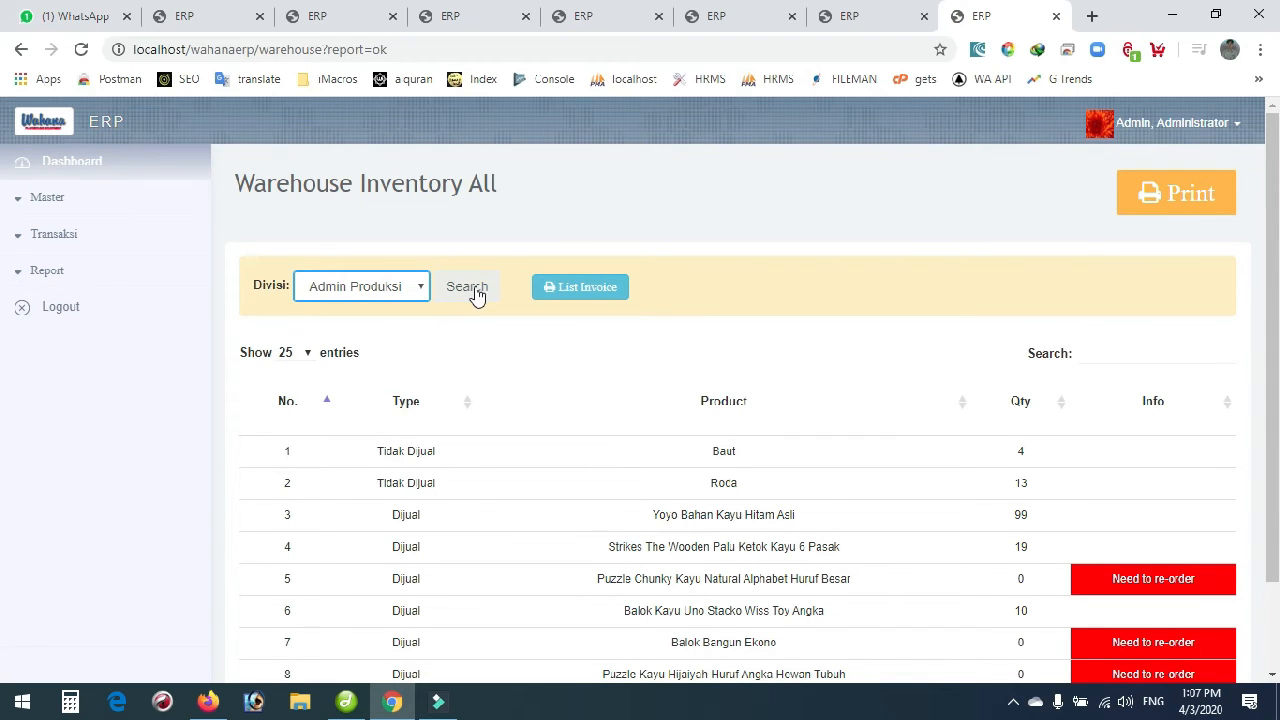
{"action": "left_click", "coordinate": [470, 290]}
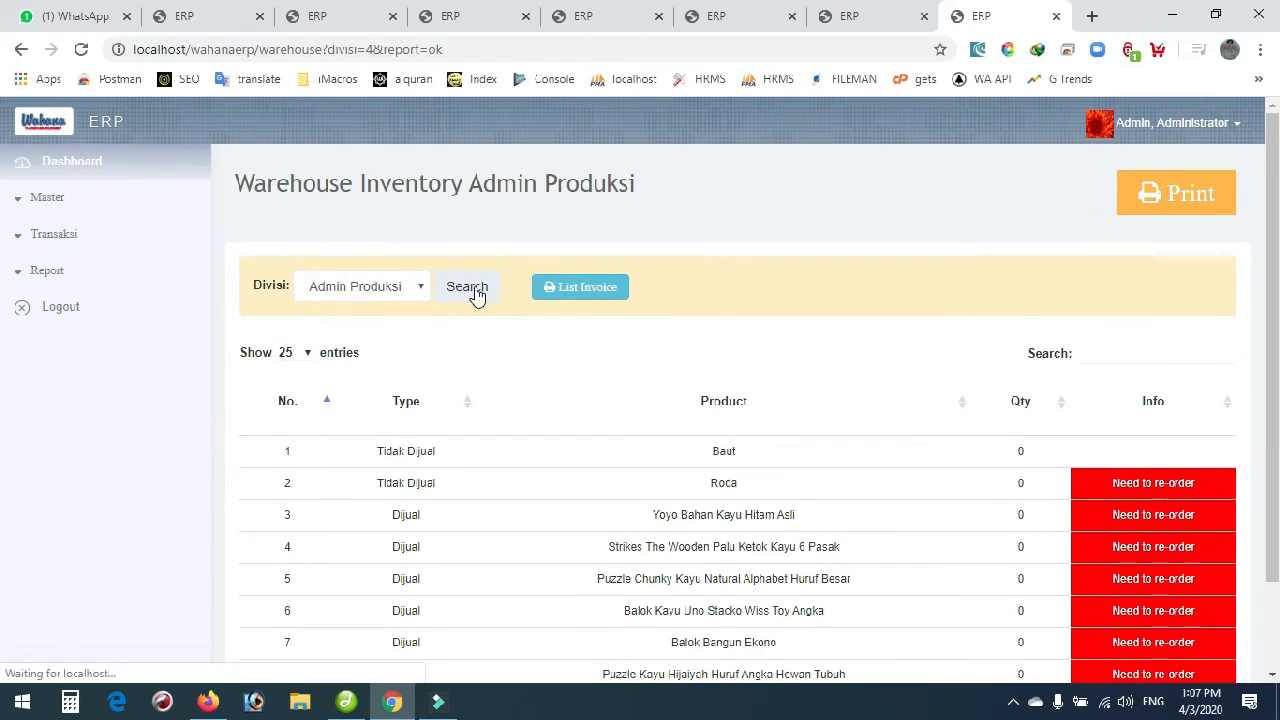
{"action": "scroll", "coordinate": [531, 366], "scroll_direction": "down", "scroll_amount": 2}
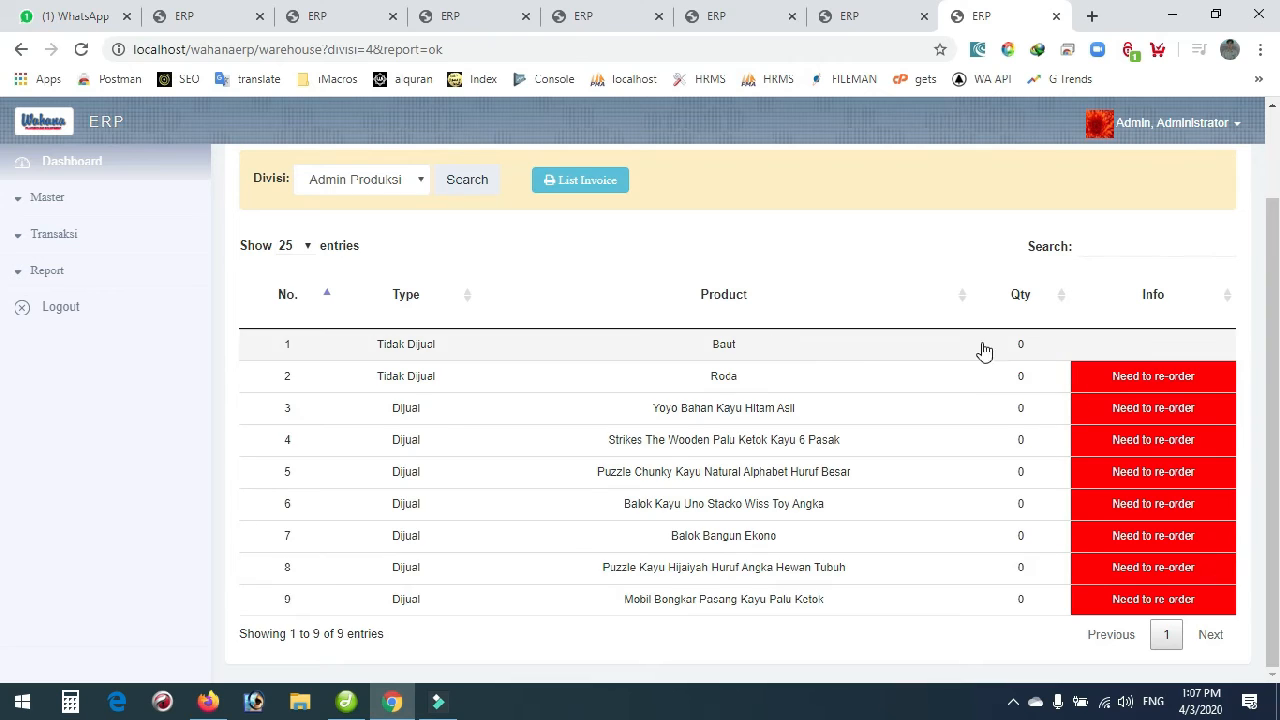
Filter the stock report by the Umum/Admin division and review its 9 products.
{"action": "left_click", "coordinate": [408, 192]}
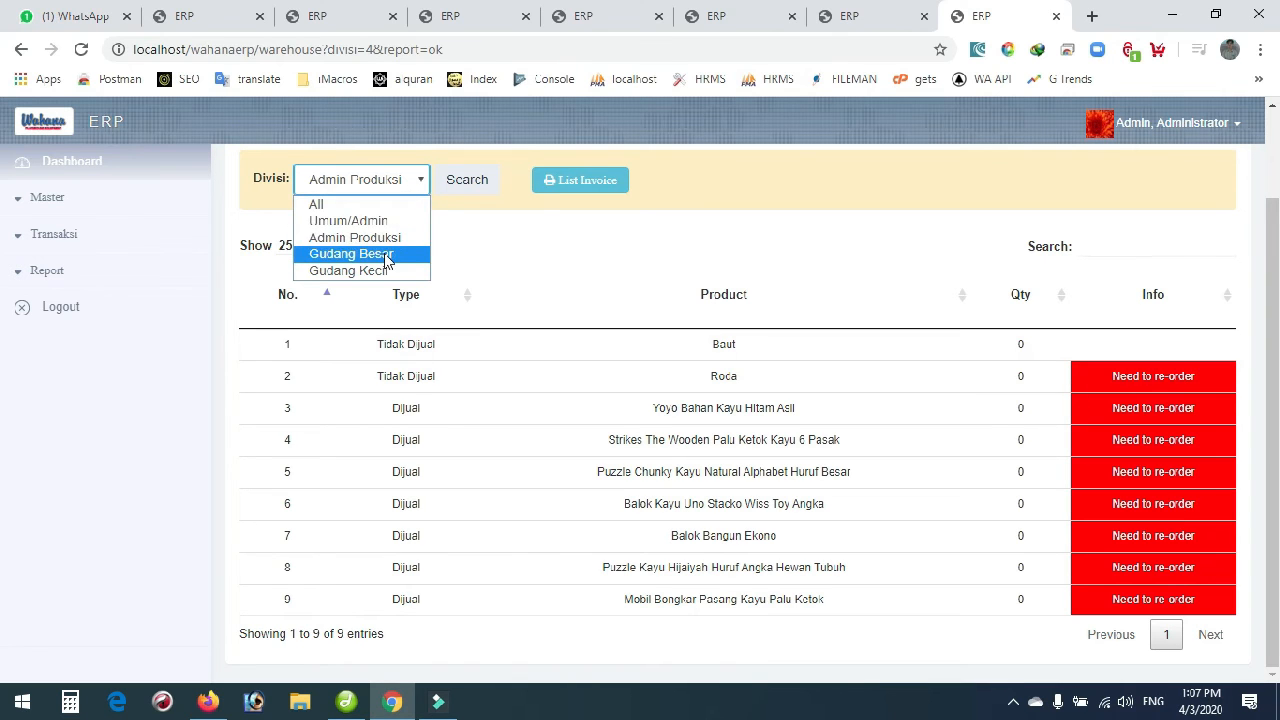
{"action": "left_click", "coordinate": [386, 222]}
{"action": "left_click", "coordinate": [479, 188]}
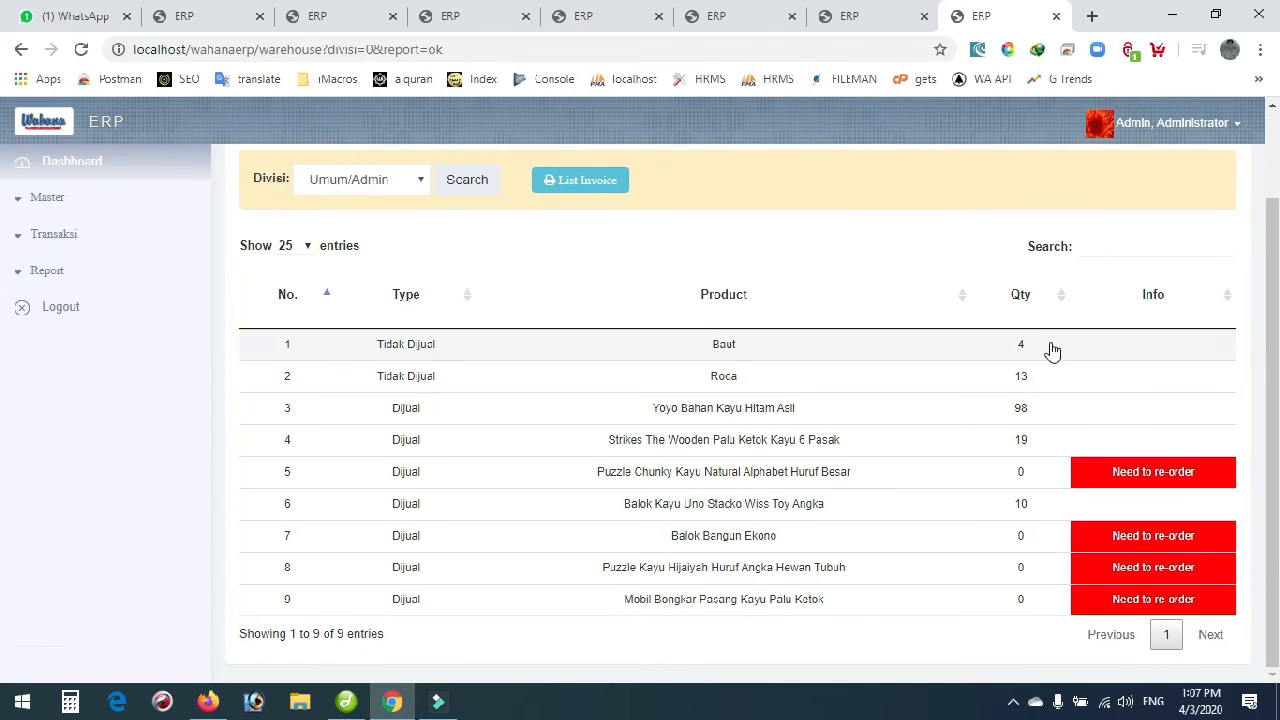
{"action": "scroll", "coordinate": [943, 503], "scroll_direction": "up", "scroll_amount": 1}
{"action": "scroll", "coordinate": [957, 494], "scroll_direction": "down", "scroll_amount": 1}
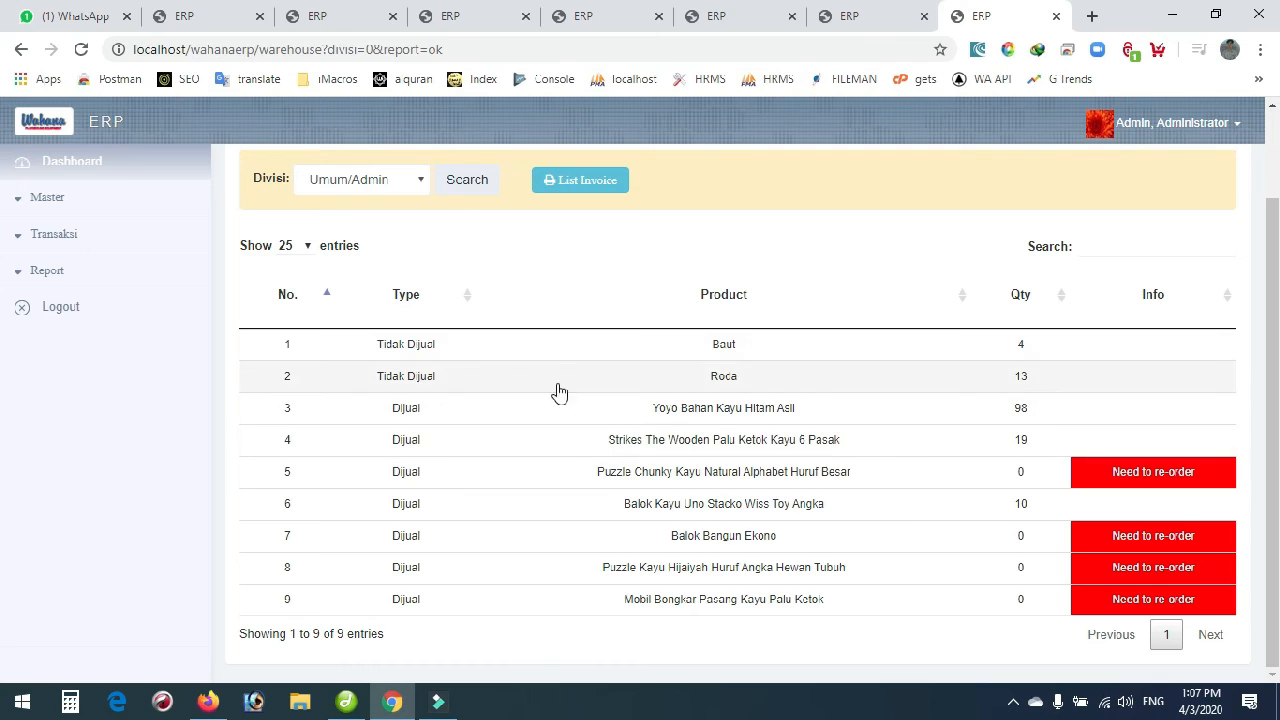
Open the customer SJ Keluar list and set the start date filter.
{"action": "left_click", "coordinate": [64, 234]}
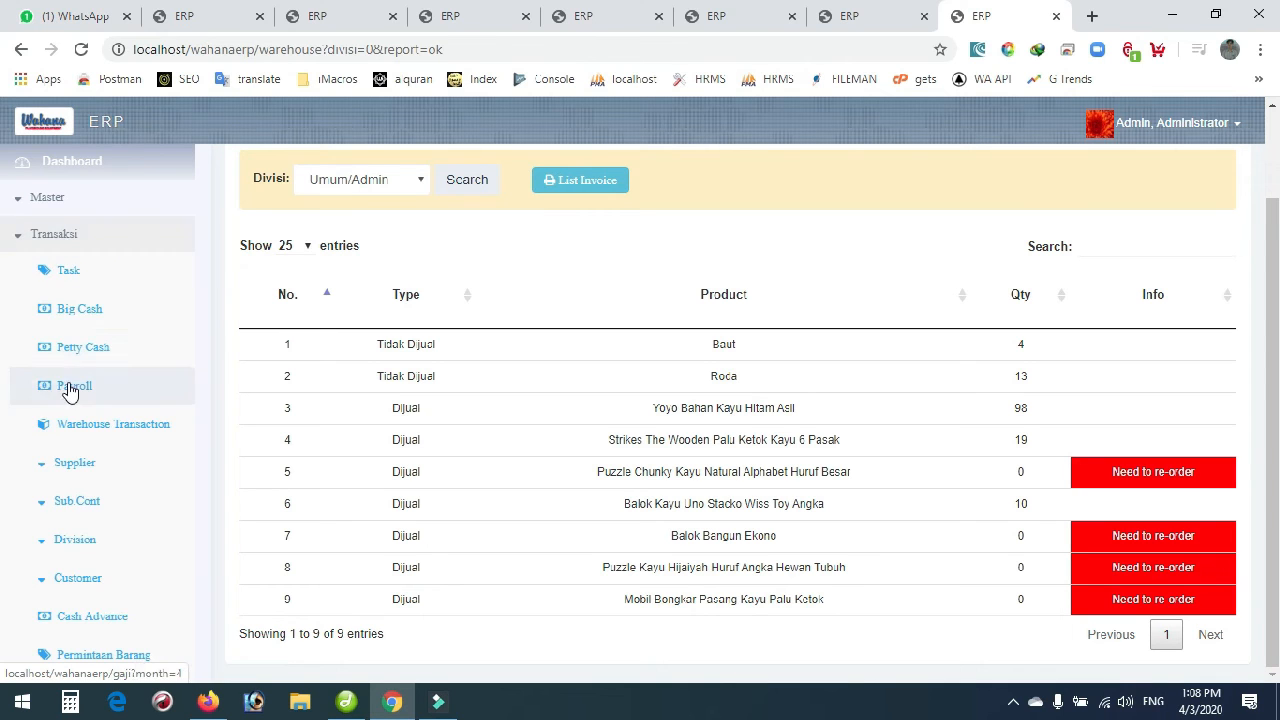
{"action": "scroll", "coordinate": [87, 444], "scroll_direction": "down", "scroll_amount": 2}
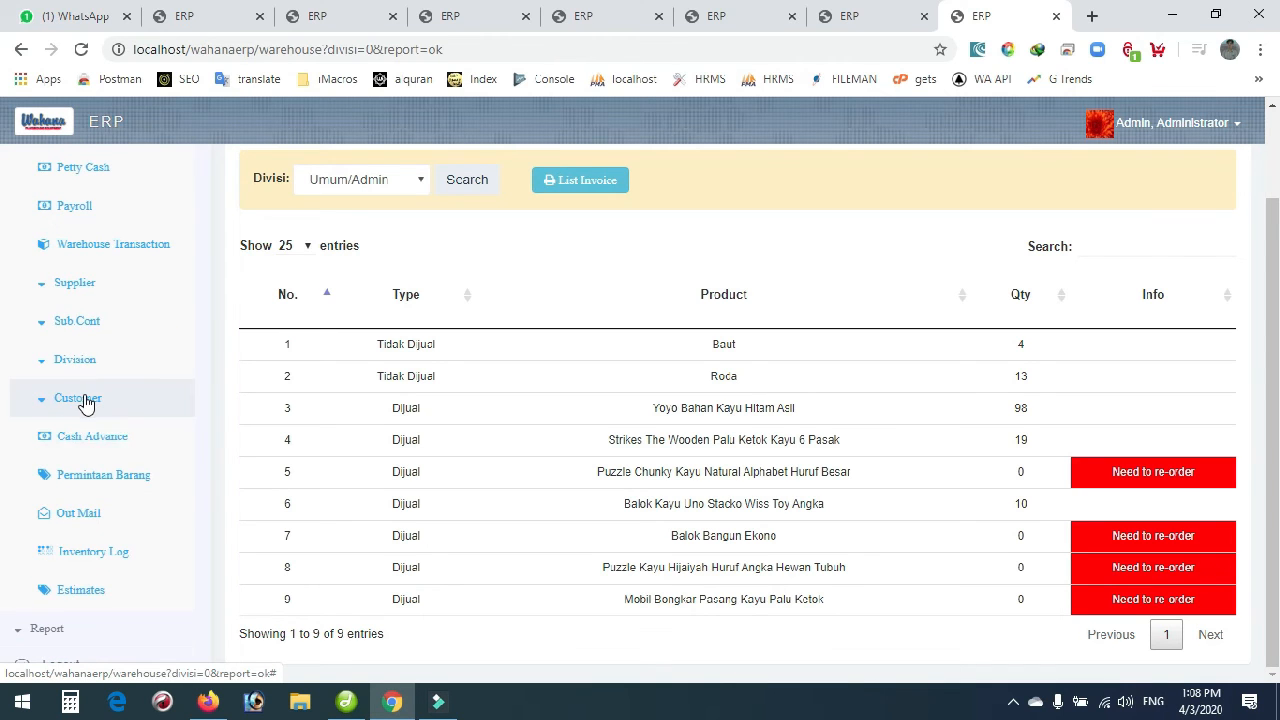
{"action": "left_click", "coordinate": [86, 401]}
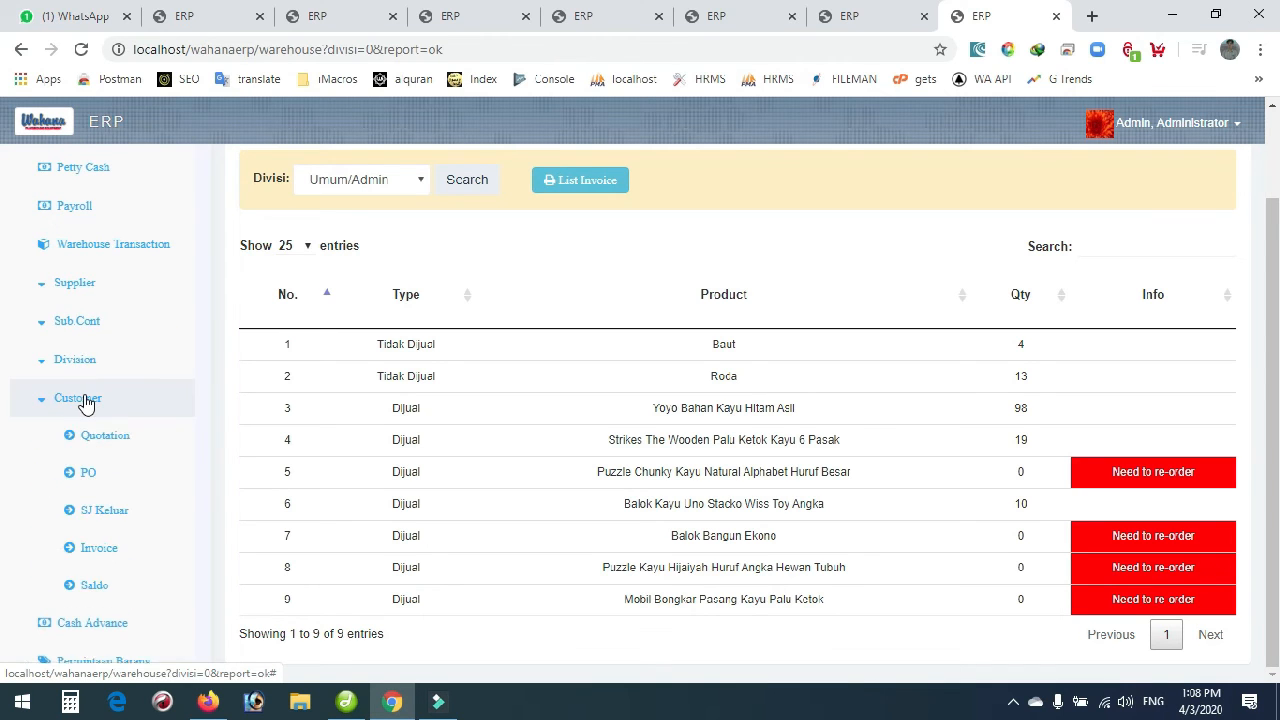
{"action": "left_click", "coordinate": [105, 514]}
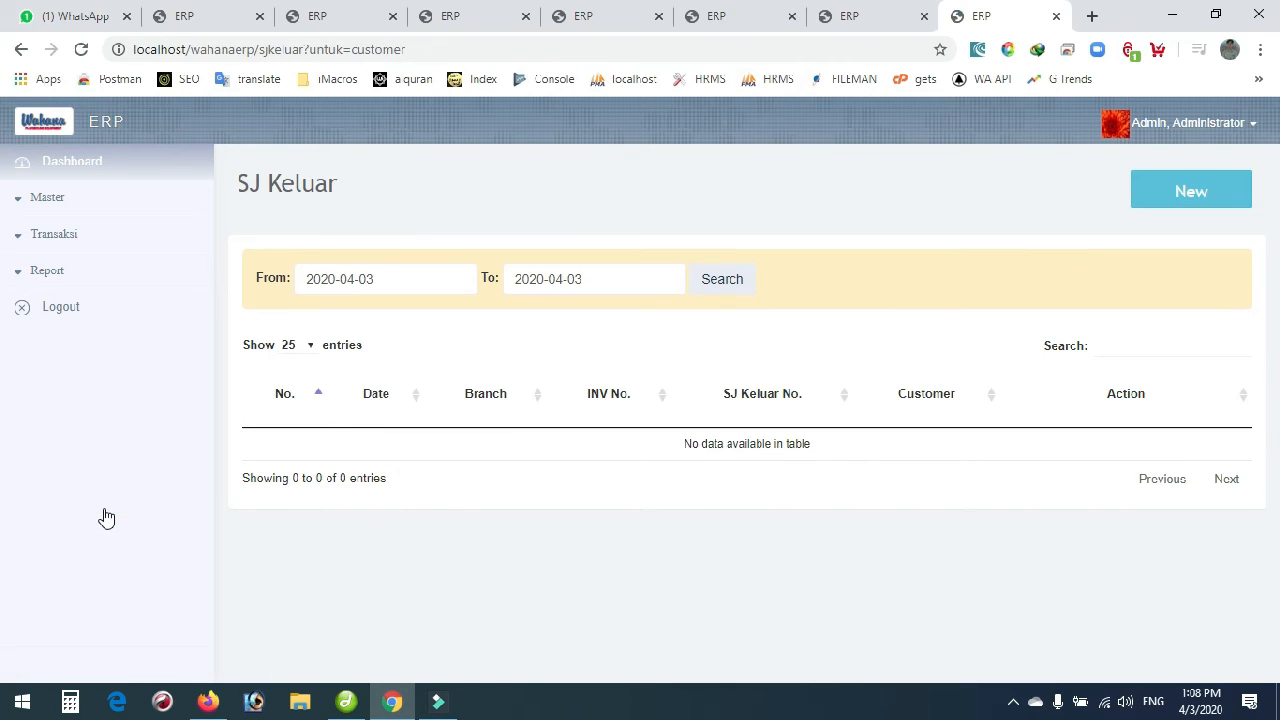
{"action": "left_click", "coordinate": [432, 277]}
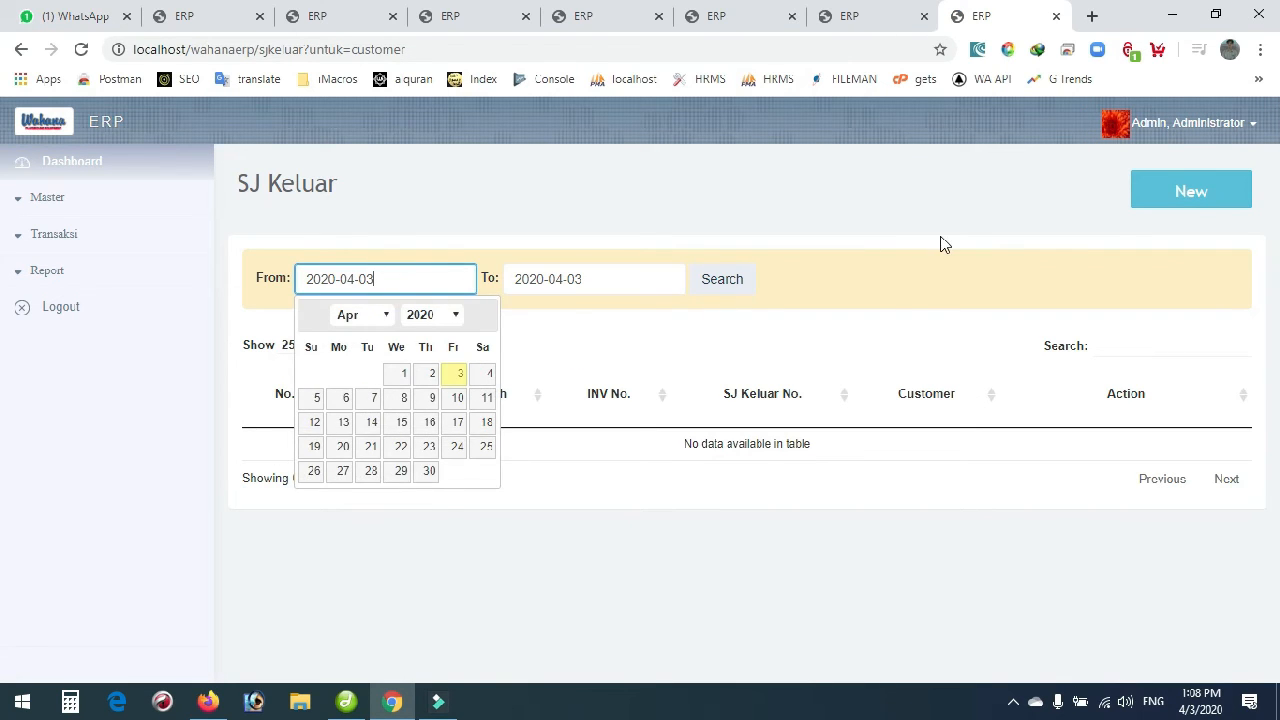
Start a new SJ Keluar for invoice KPE/INV-IV-2020-00011.
{"action": "left_click", "coordinate": [1194, 206]}
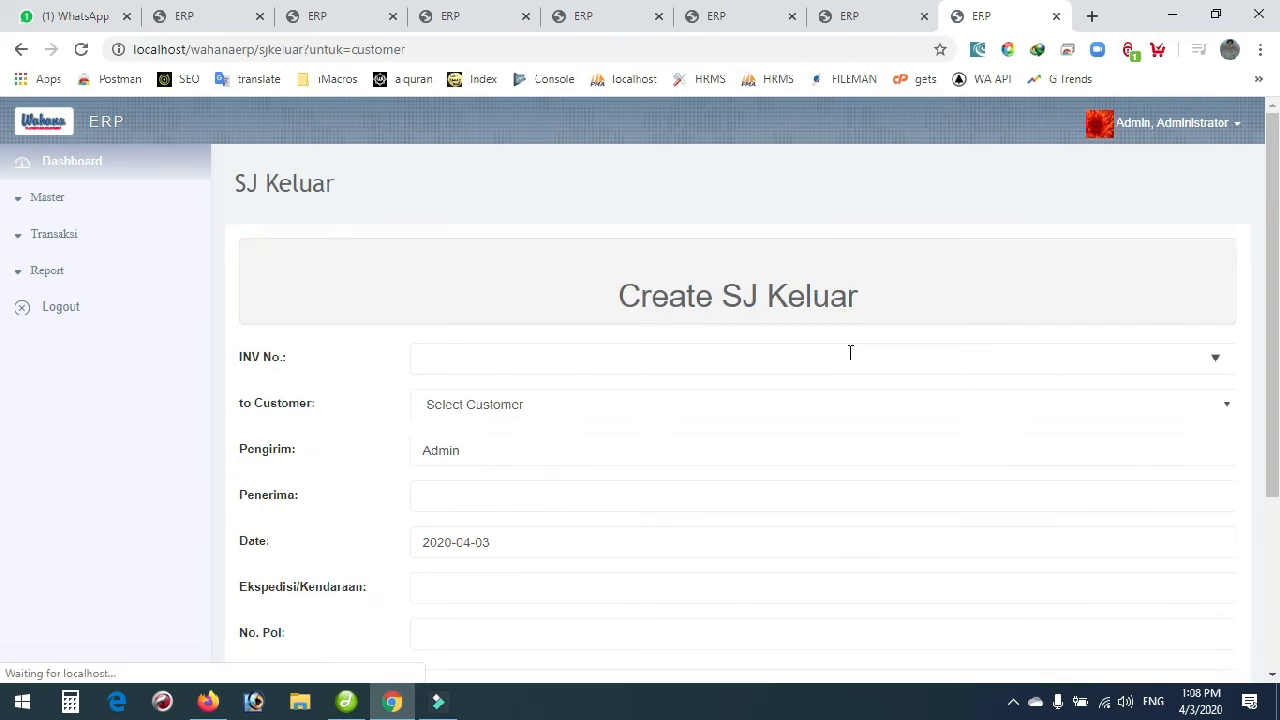
{"action": "left_click", "coordinate": [486, 362]}
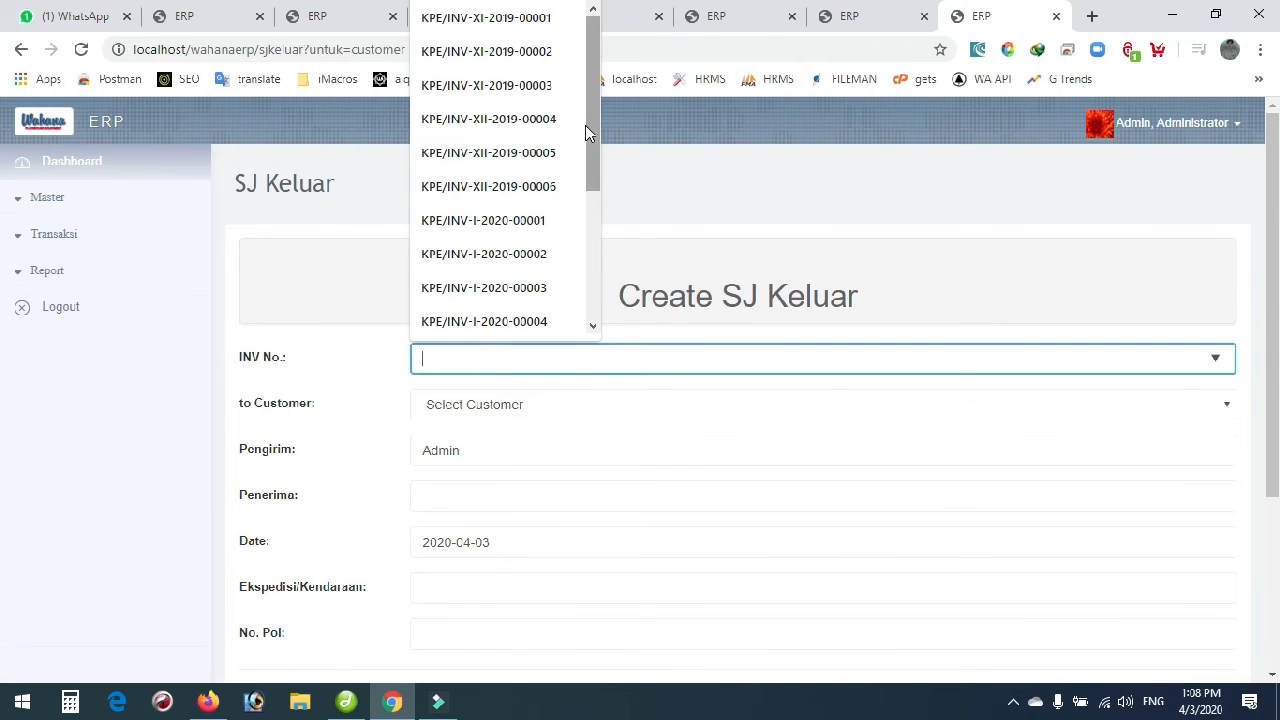
{"action": "left_click_drag", "start_coordinate": [594, 123], "coordinate": [593, 267]}
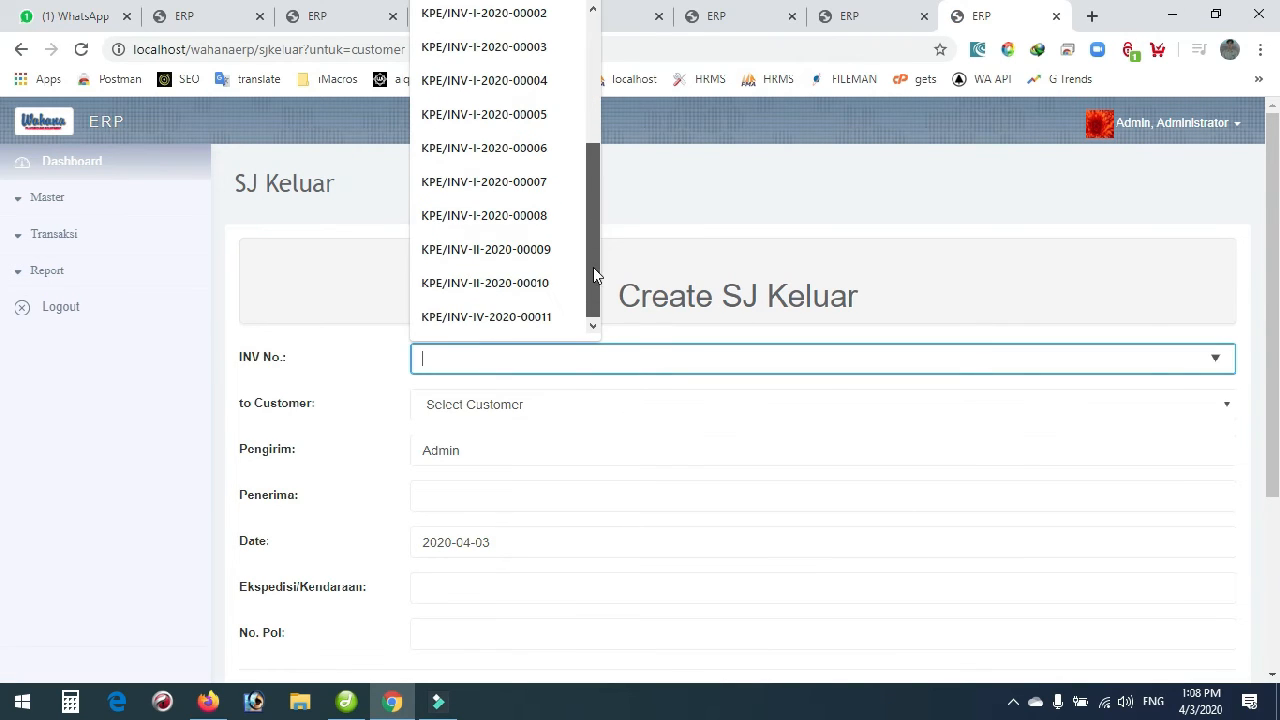
{"action": "left_click", "coordinate": [537, 316]}
{"action": "scroll", "coordinate": [413, 316], "scroll_direction": "down", "scroll_amount": 1}
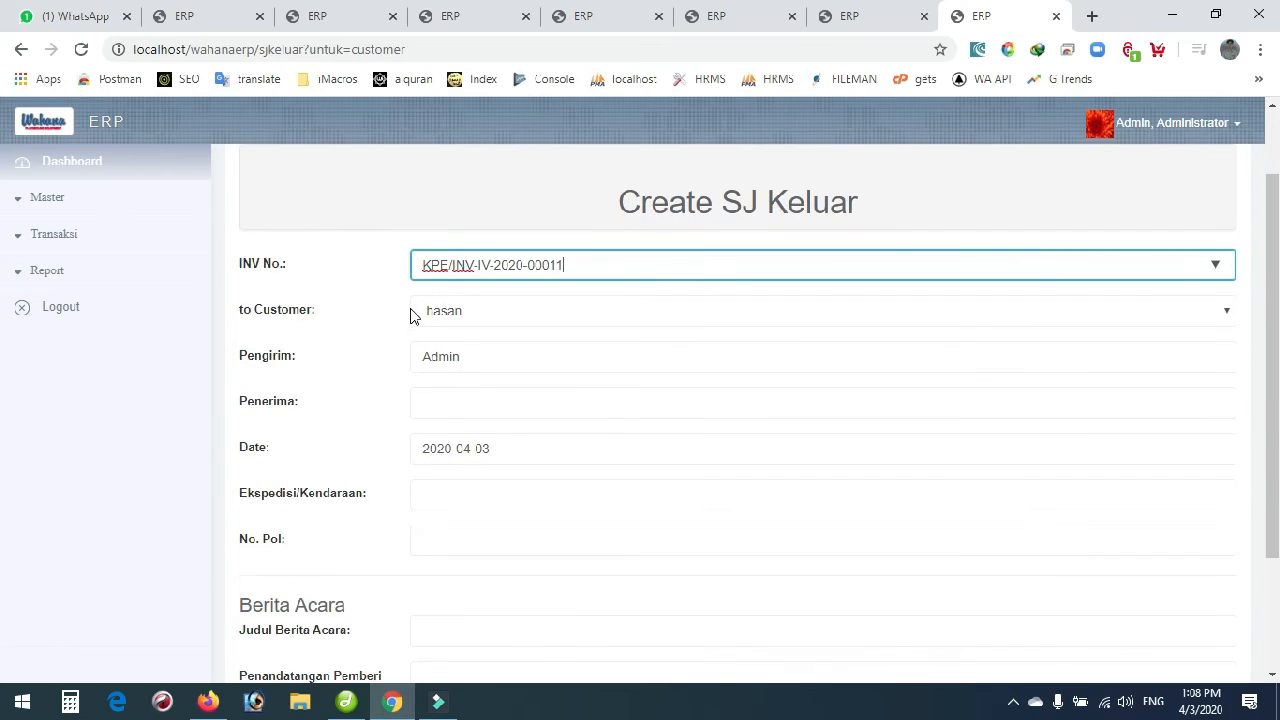
{"action": "scroll", "coordinate": [487, 346], "scroll_direction": "down", "scroll_amount": 2}
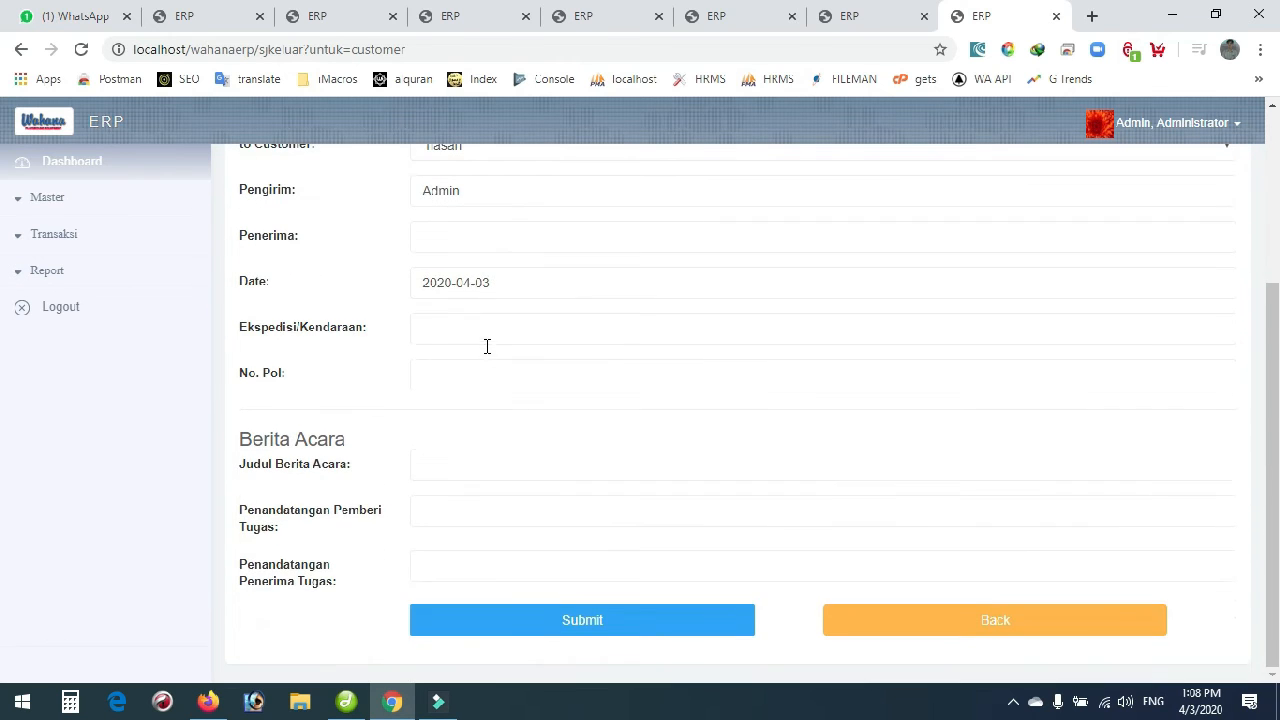
Reuse a previous recipient, set Ekspedisi to Truk and No. Pol to B43, then save.
{"action": "left_click", "coordinate": [500, 237]}
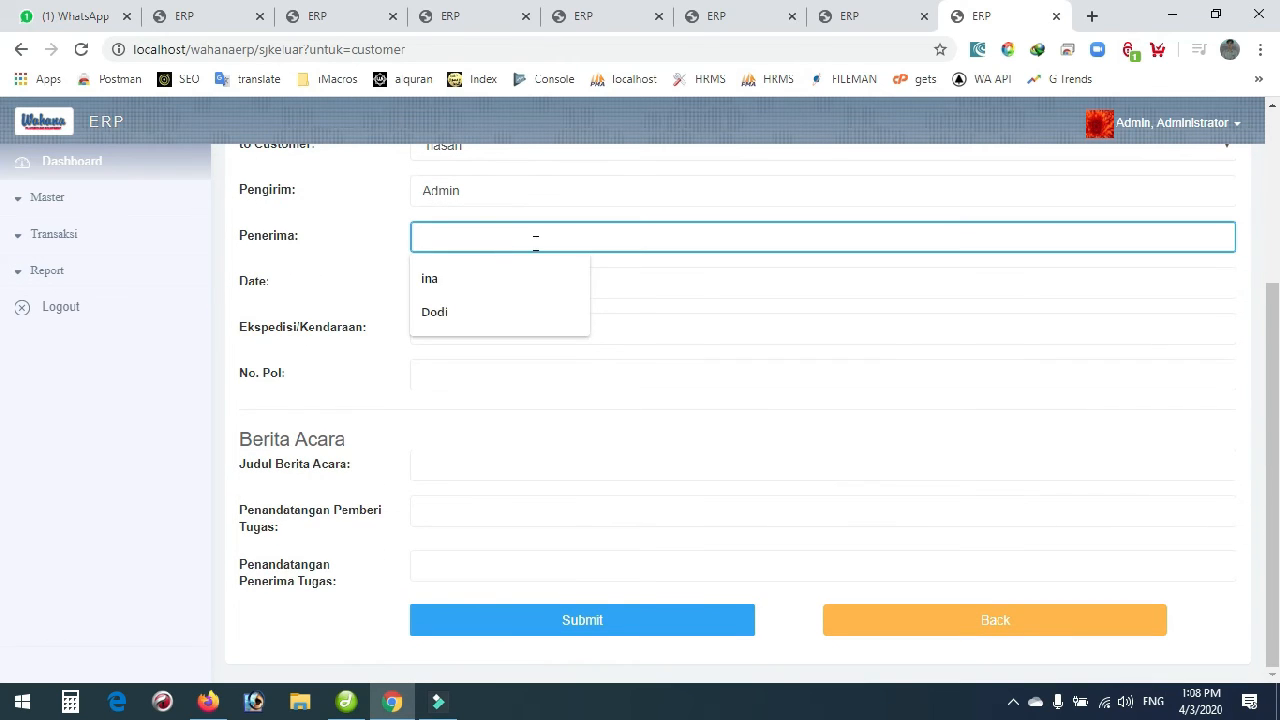
{"action": "left_click", "coordinate": [455, 276]}
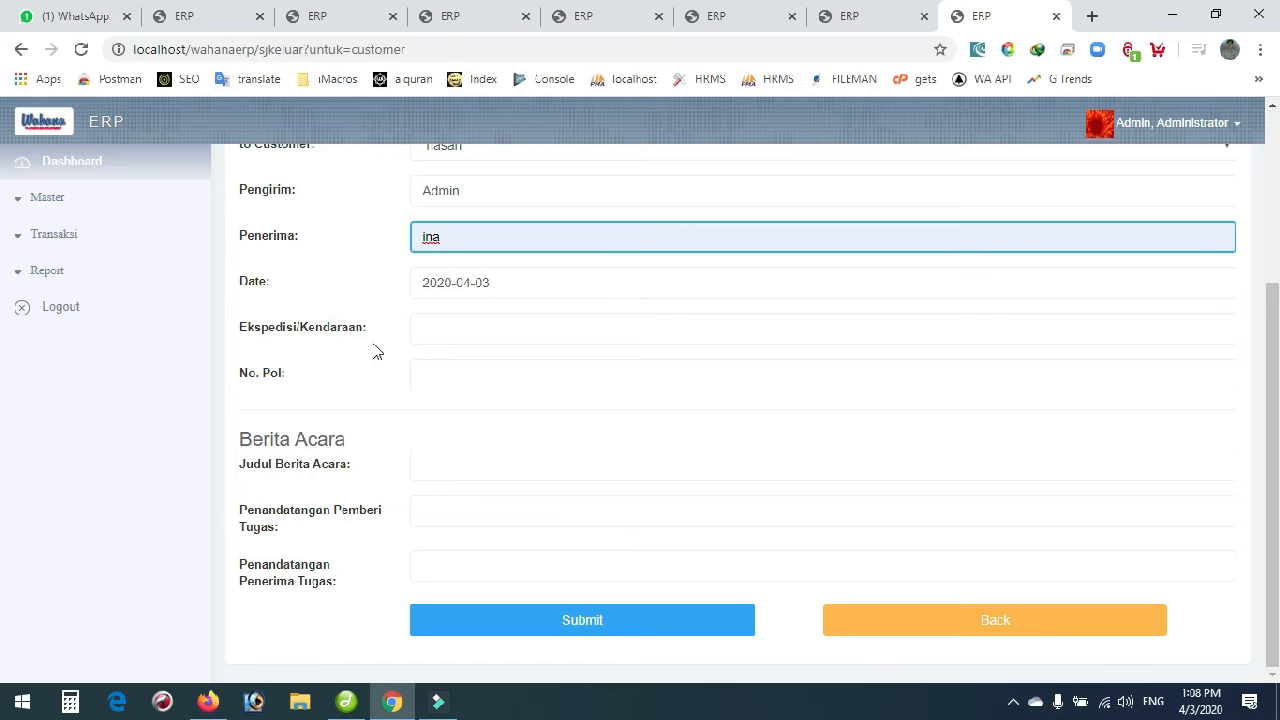
{"action": "left_click", "coordinate": [435, 338]}
{"action": "left_click", "coordinate": [440, 370]}
{"action": "left_click", "coordinate": [472, 375]}
{"action": "left_click", "coordinate": [446, 419]}
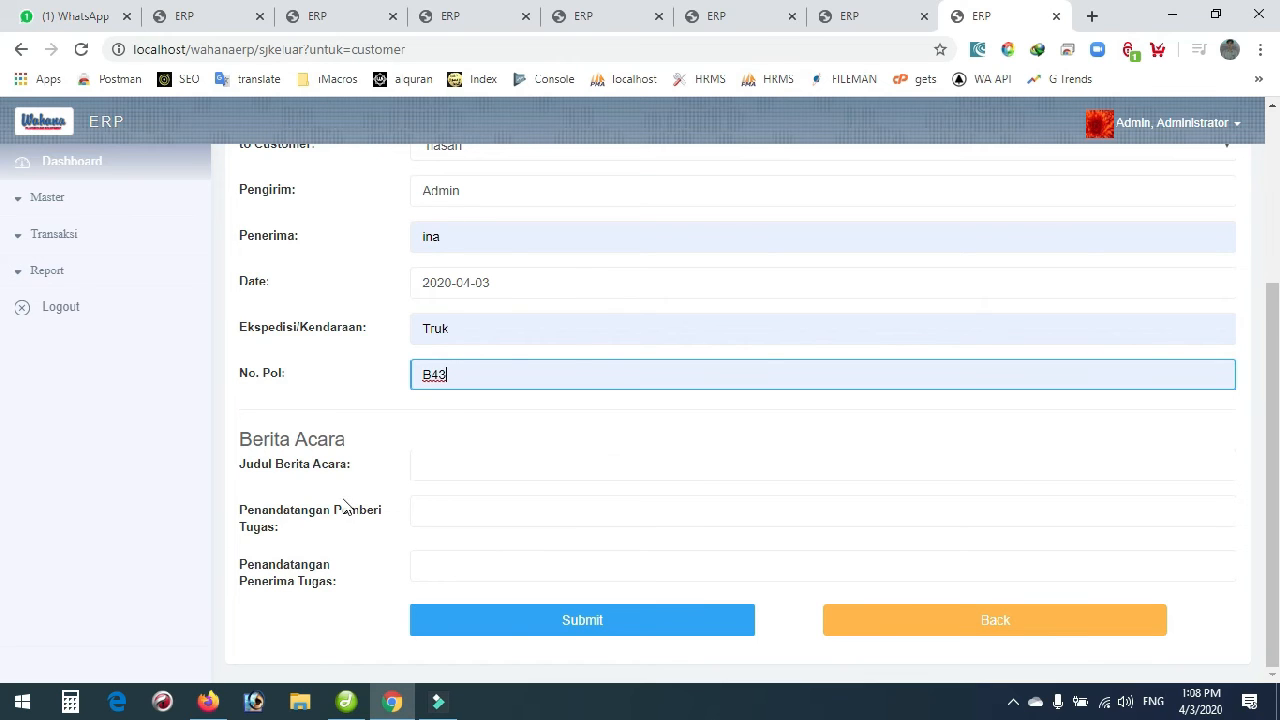
{"action": "left_click", "coordinate": [575, 622]}
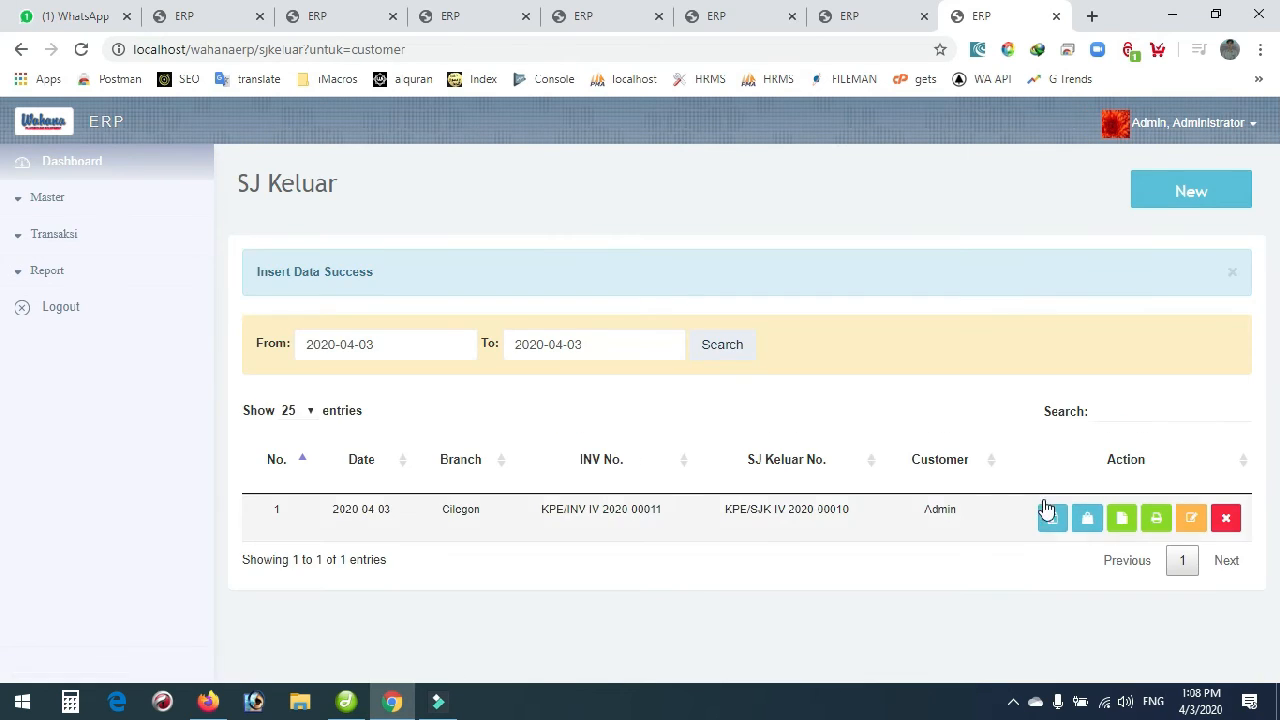
Check the new delivery note's product list, dismissing the barcode suggestions.
{"action": "left_click", "coordinate": [1087, 517]}
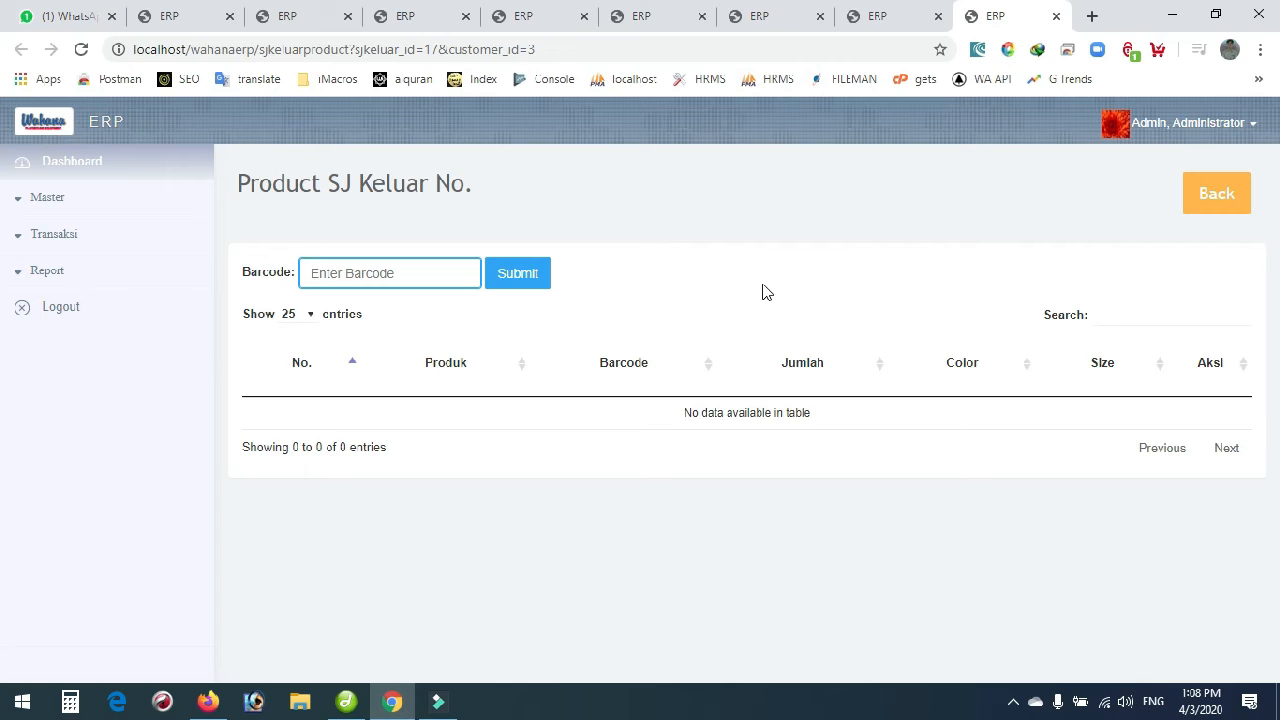
{"action": "left_click", "coordinate": [348, 273]}
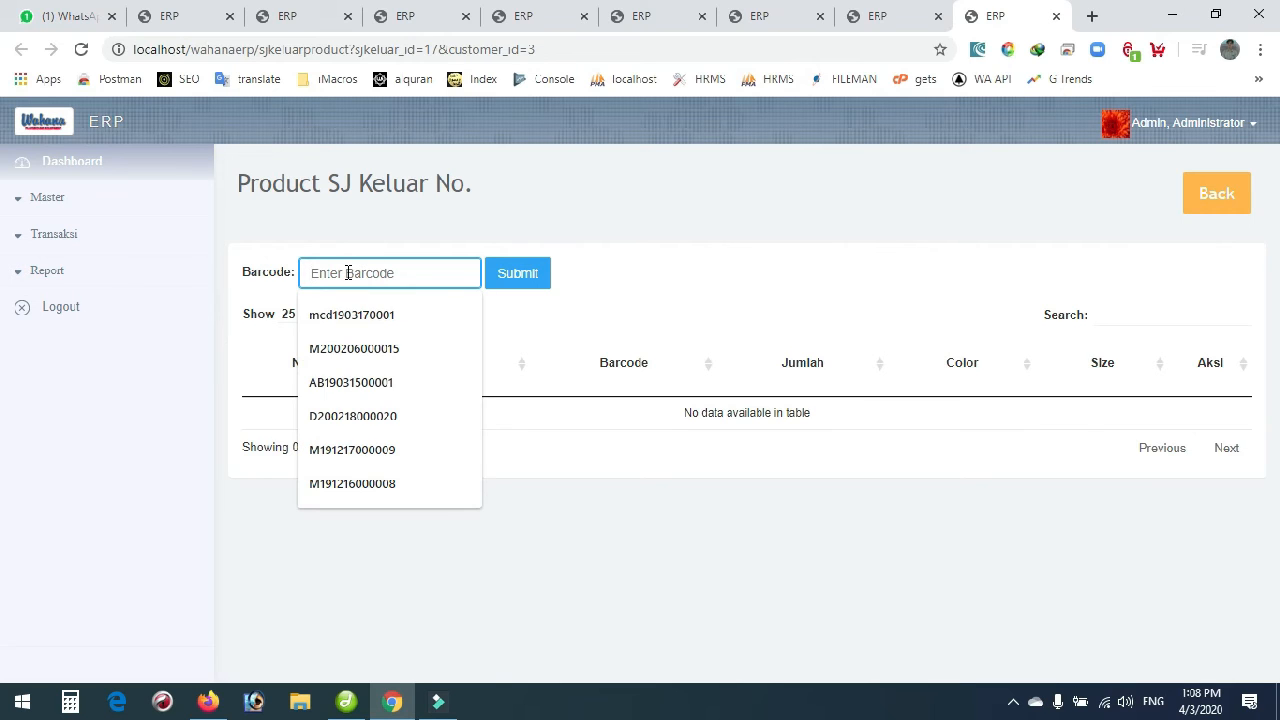
{"action": "left_click", "coordinate": [814, 269]}
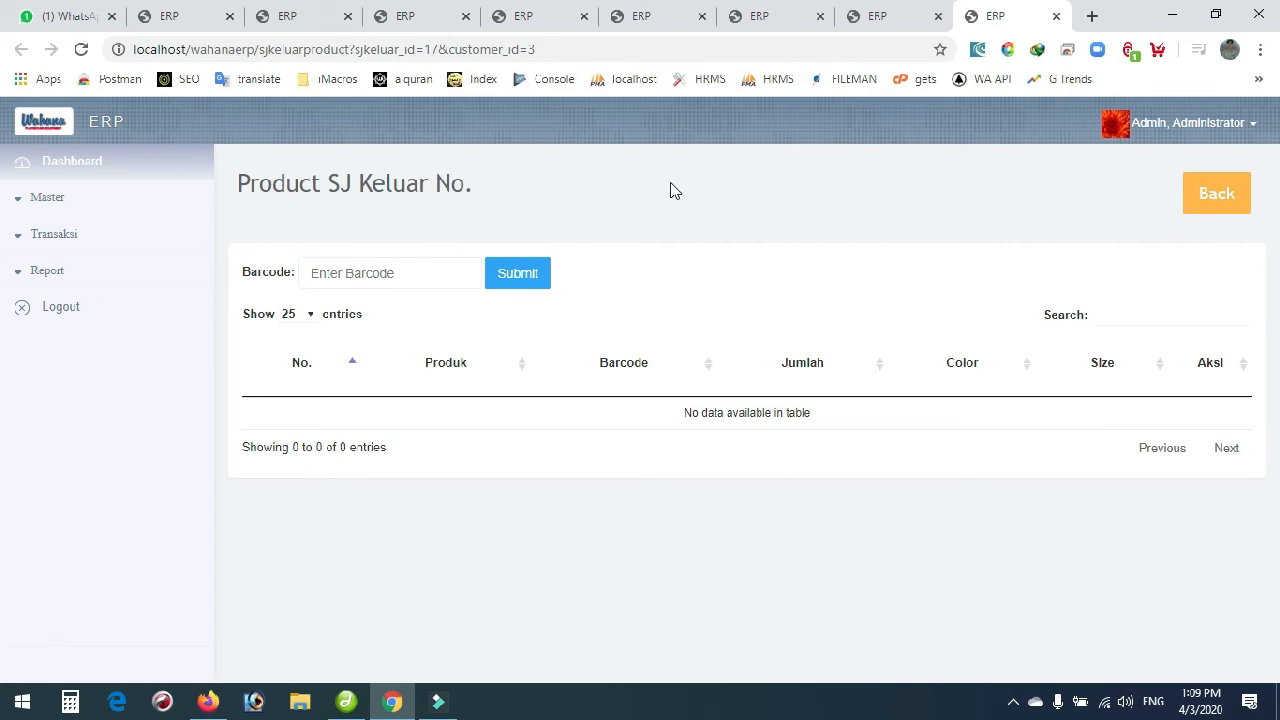
Open the supplier invoice list via Transaksi > Supplier > Invoice.
{"action": "left_click", "coordinate": [50, 242]}
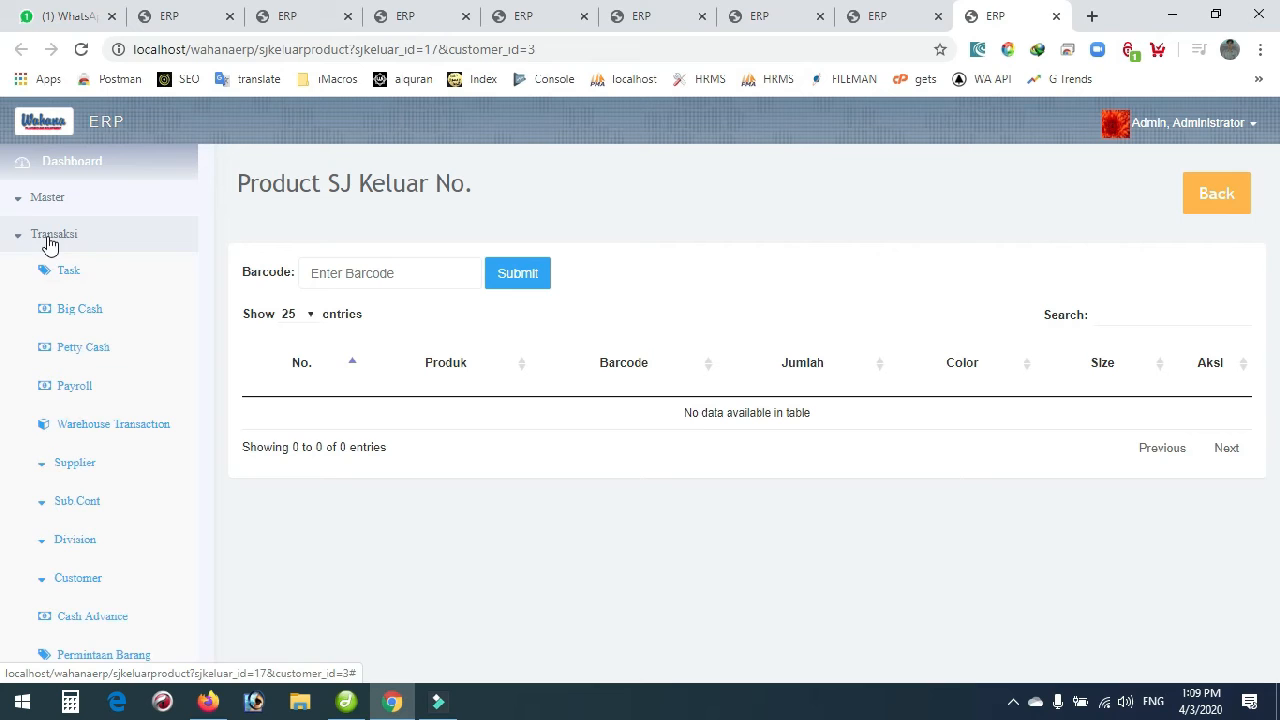
{"action": "scroll", "coordinate": [117, 445], "scroll_direction": "down", "scroll_amount": 2}
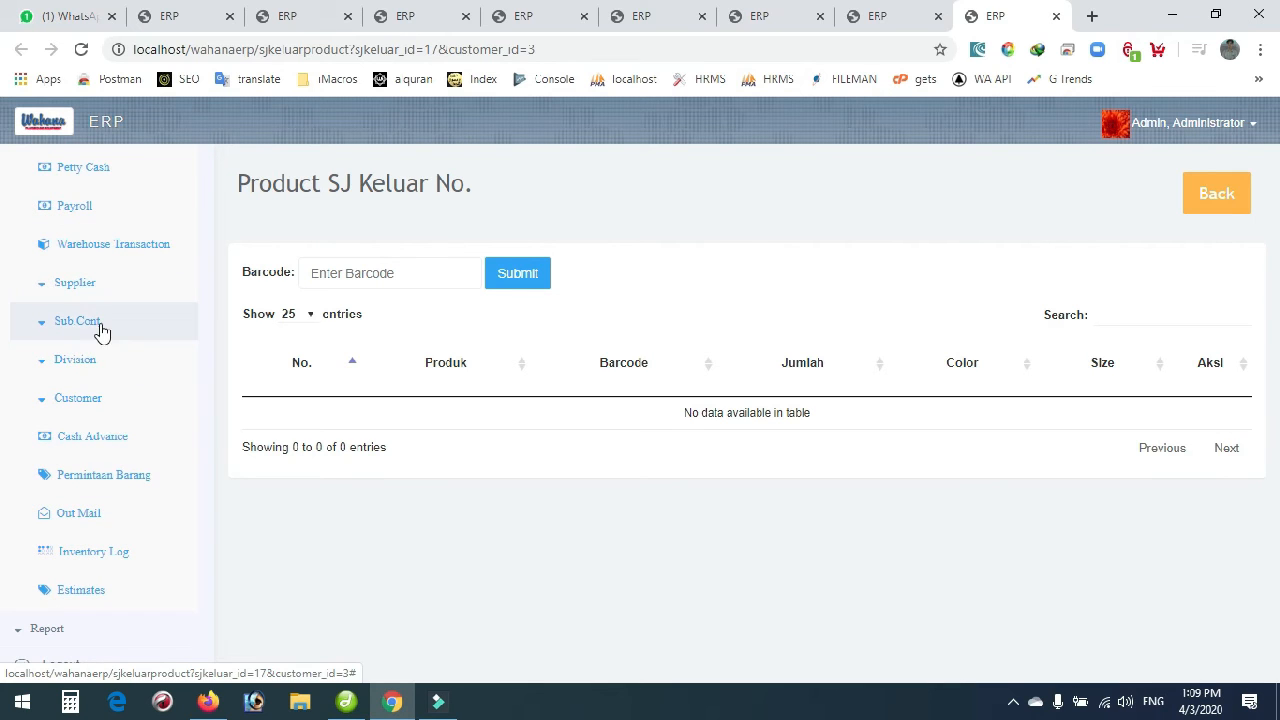
{"action": "left_click", "coordinate": [79, 292]}
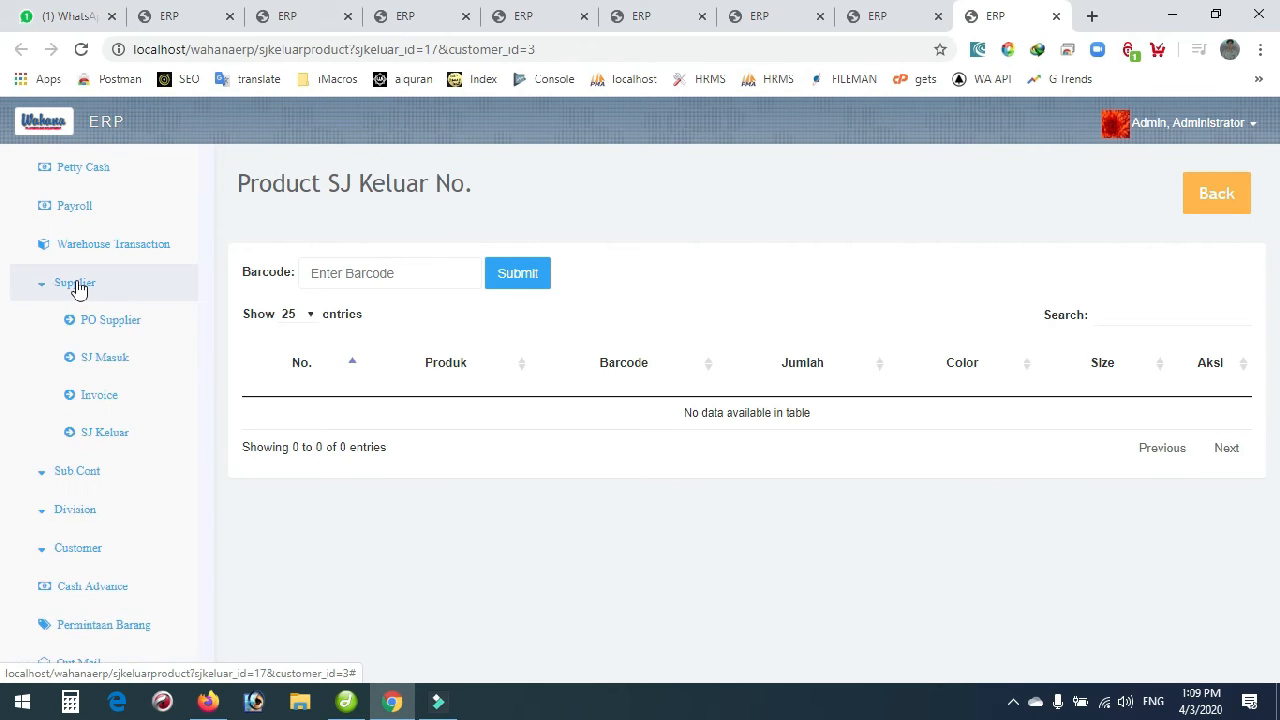
{"action": "scroll", "coordinate": [40, 300], "scroll_direction": "up", "scroll_amount": 2}
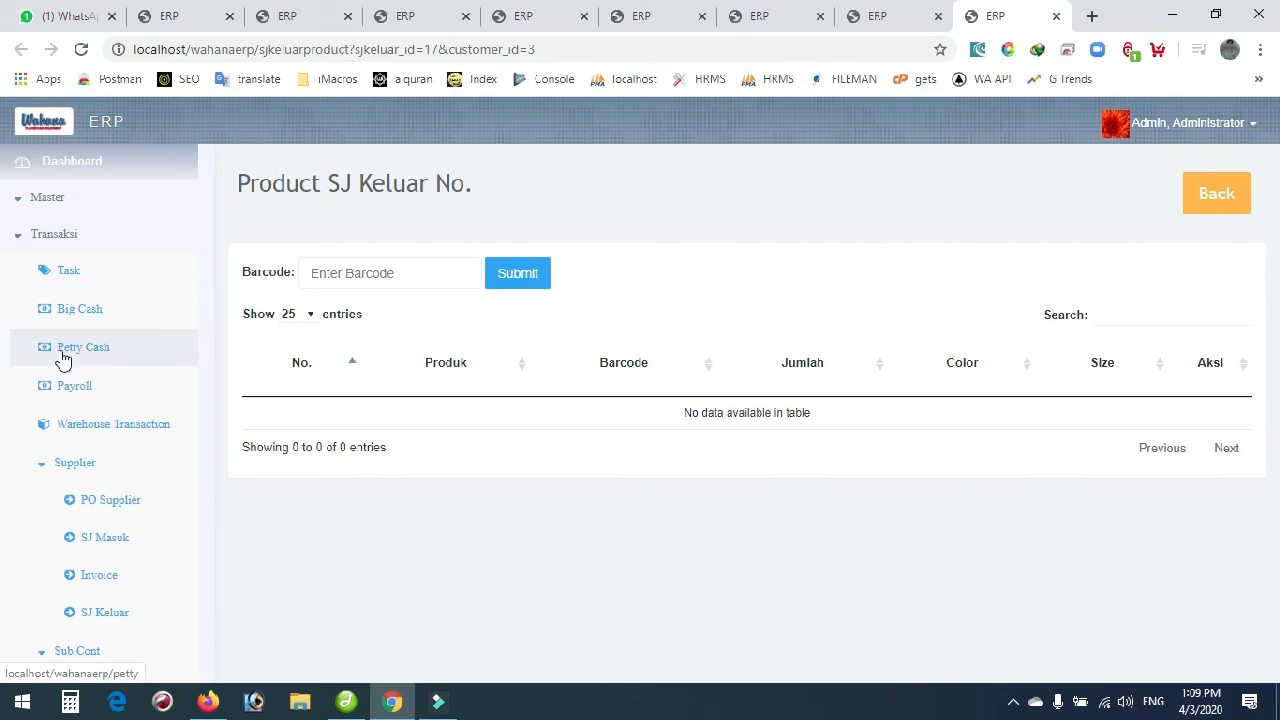
{"action": "scroll", "coordinate": [79, 474], "scroll_direction": "down", "scroll_amount": 1}
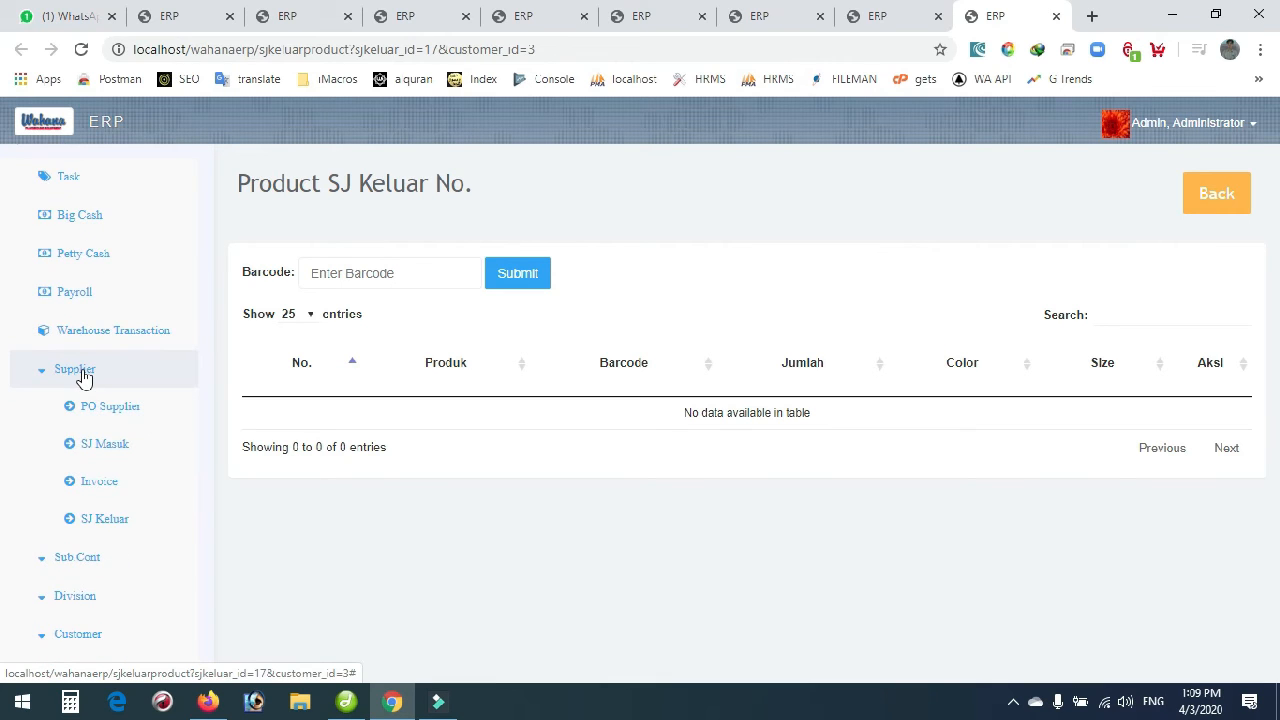
{"action": "scroll", "coordinate": [84, 378], "scroll_direction": "down", "scroll_amount": 1}
{"action": "left_click", "coordinate": [100, 392]}
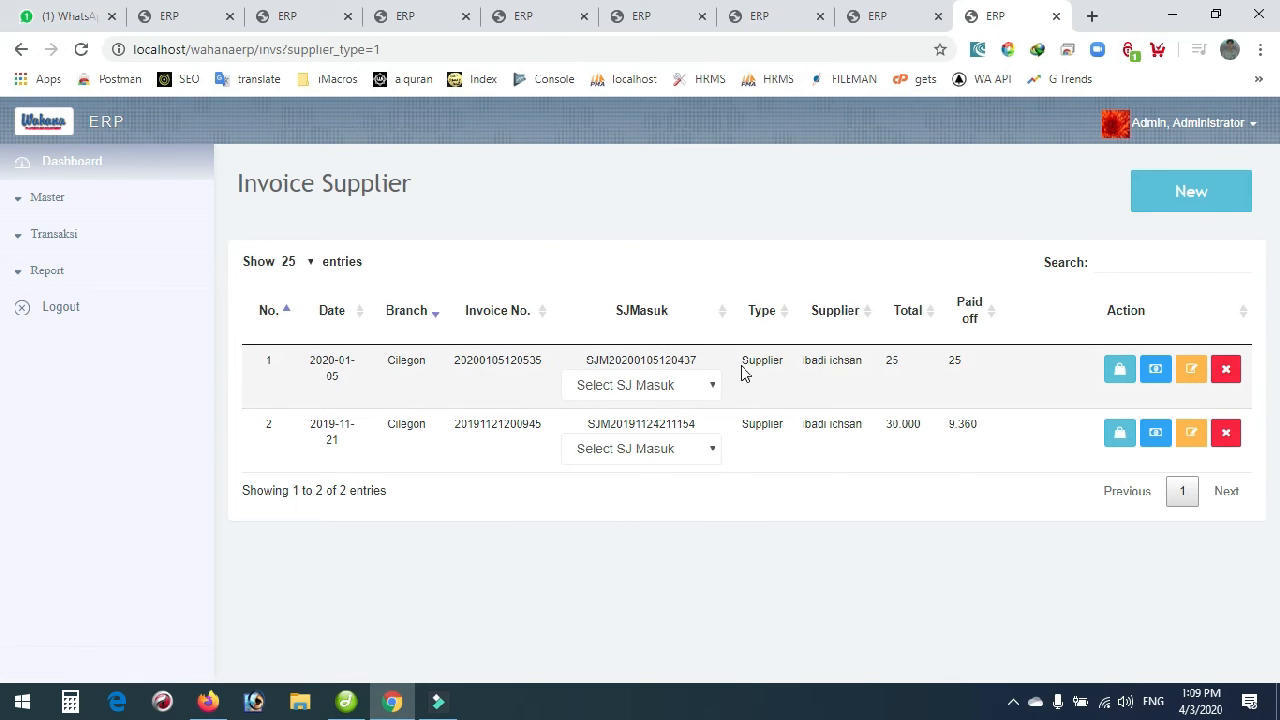
{"action": "left_click", "coordinate": [1119, 370]}
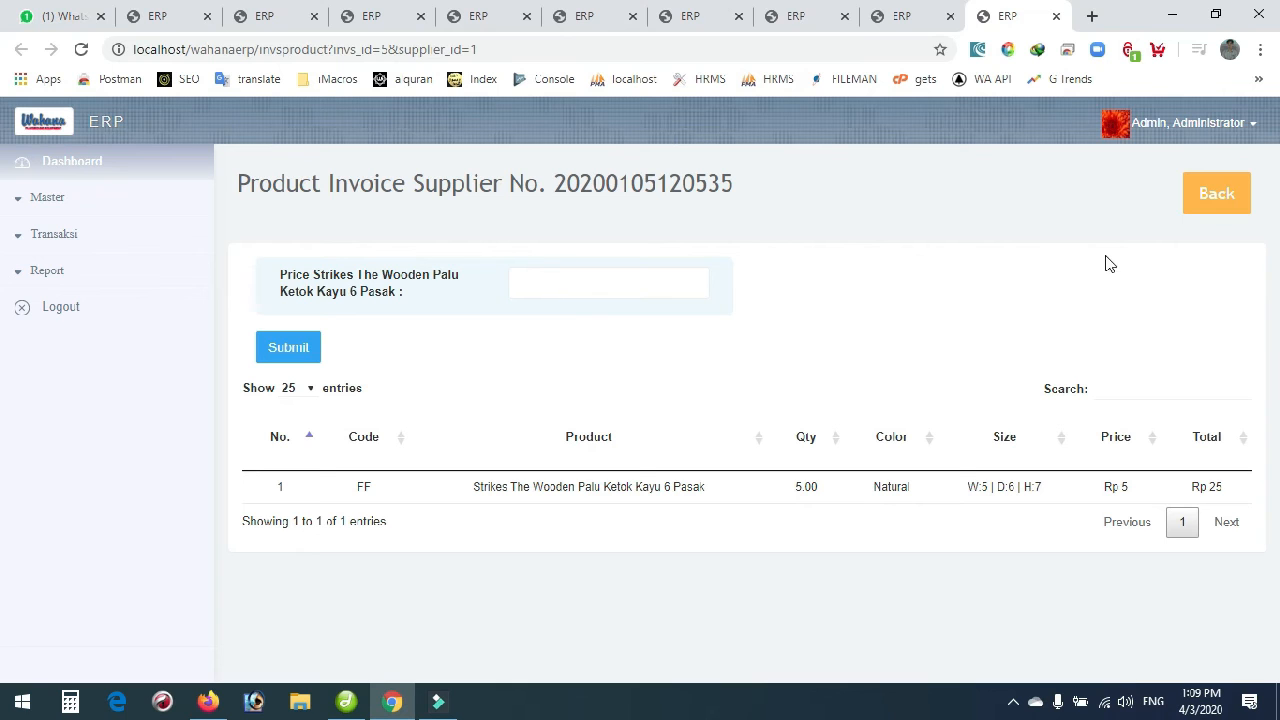
{"action": "left_click", "coordinate": [1222, 201]}
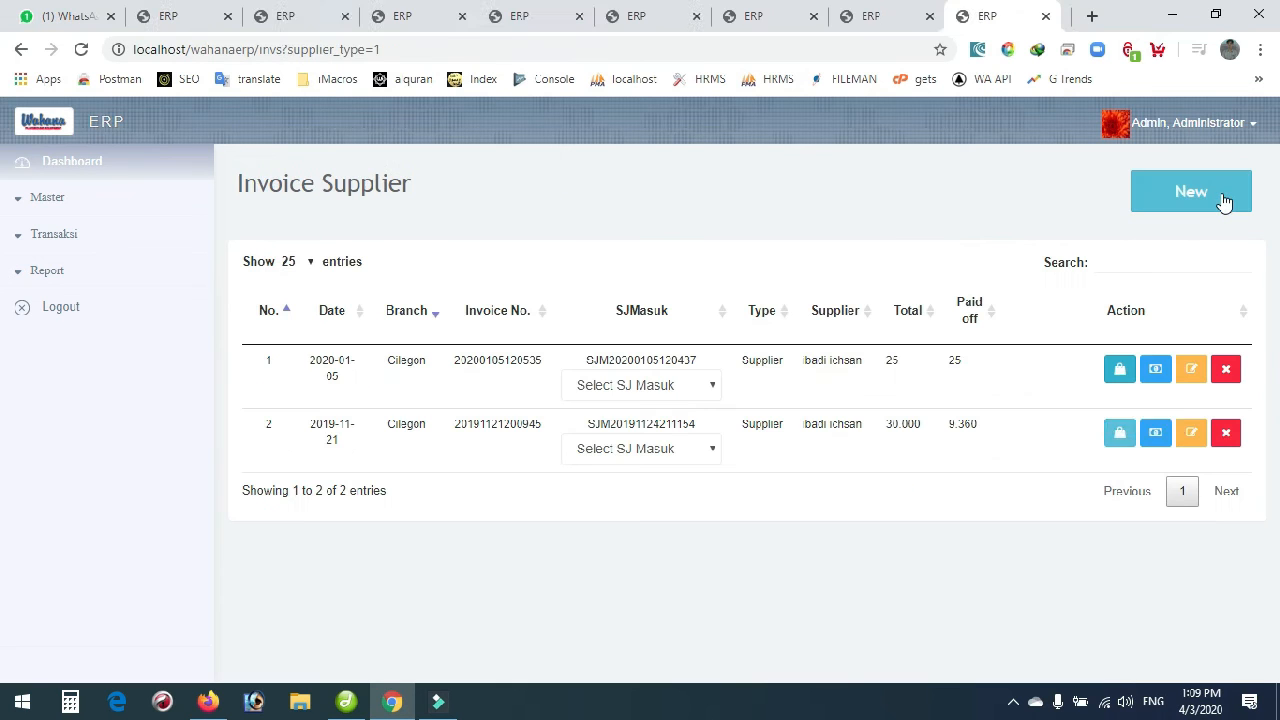
{"action": "left_click", "coordinate": [1157, 372]}
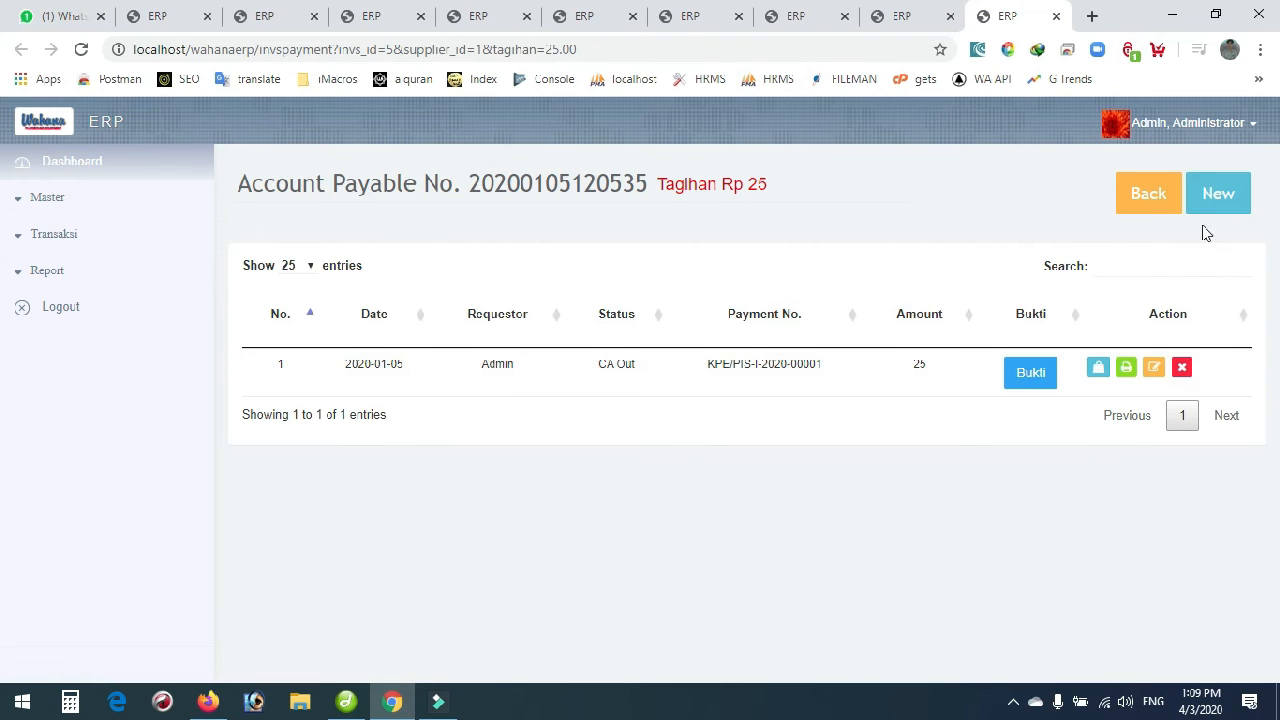
Inspect payment KPE/PIS-I-2020-00001 in its edit form unsaved, then view its Petty Cash Giro charge item.
{"action": "left_click", "coordinate": [1154, 369]}
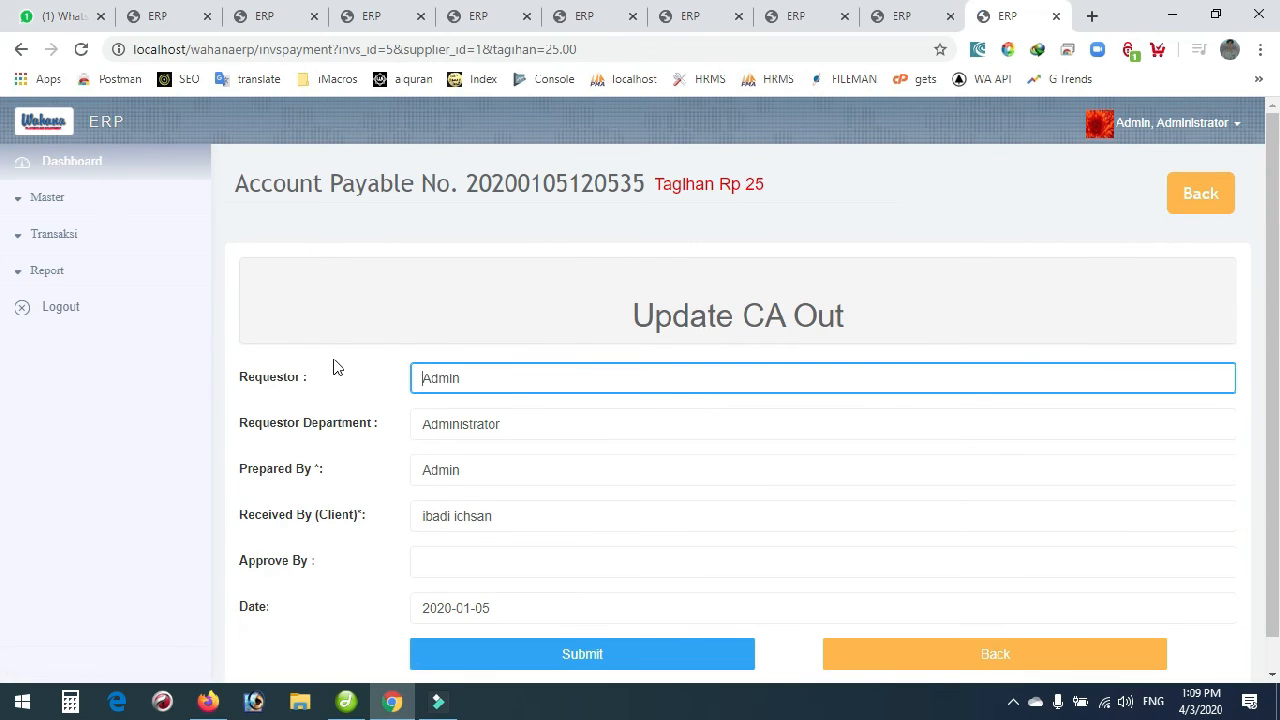
{"action": "scroll", "coordinate": [336, 370], "scroll_direction": "down", "scroll_amount": 1}
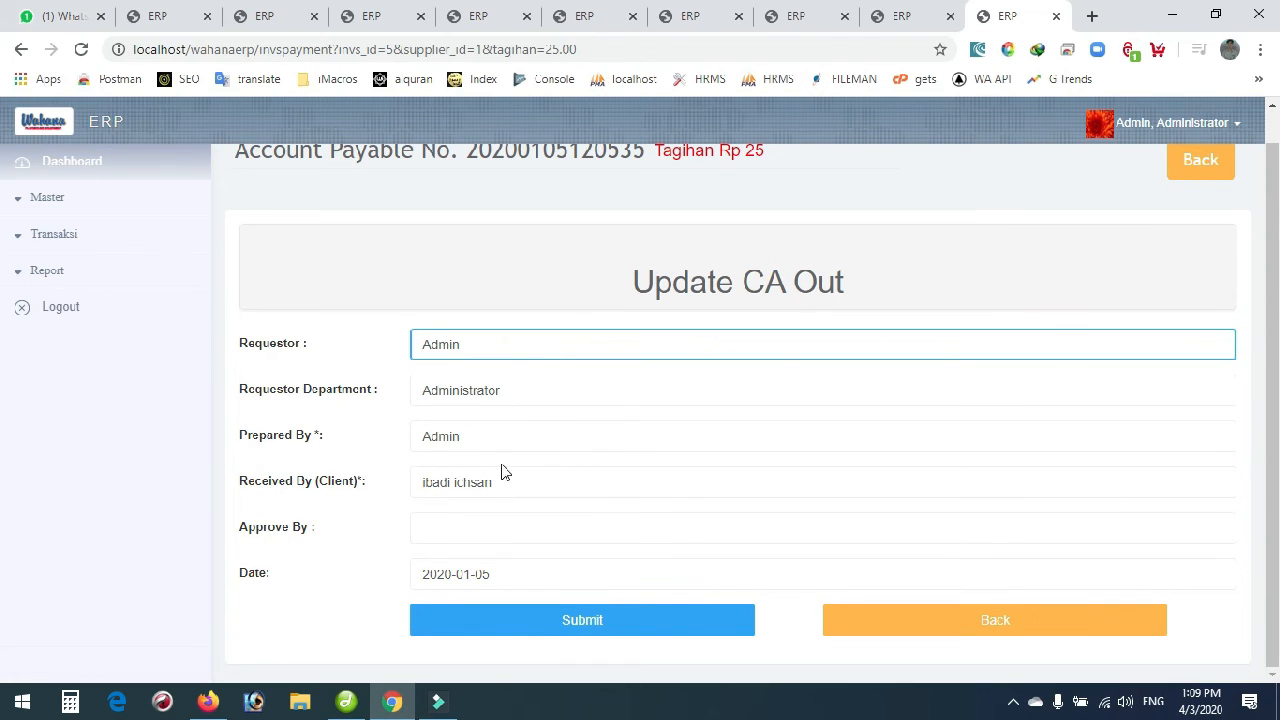
{"action": "left_click", "coordinate": [898, 624]}
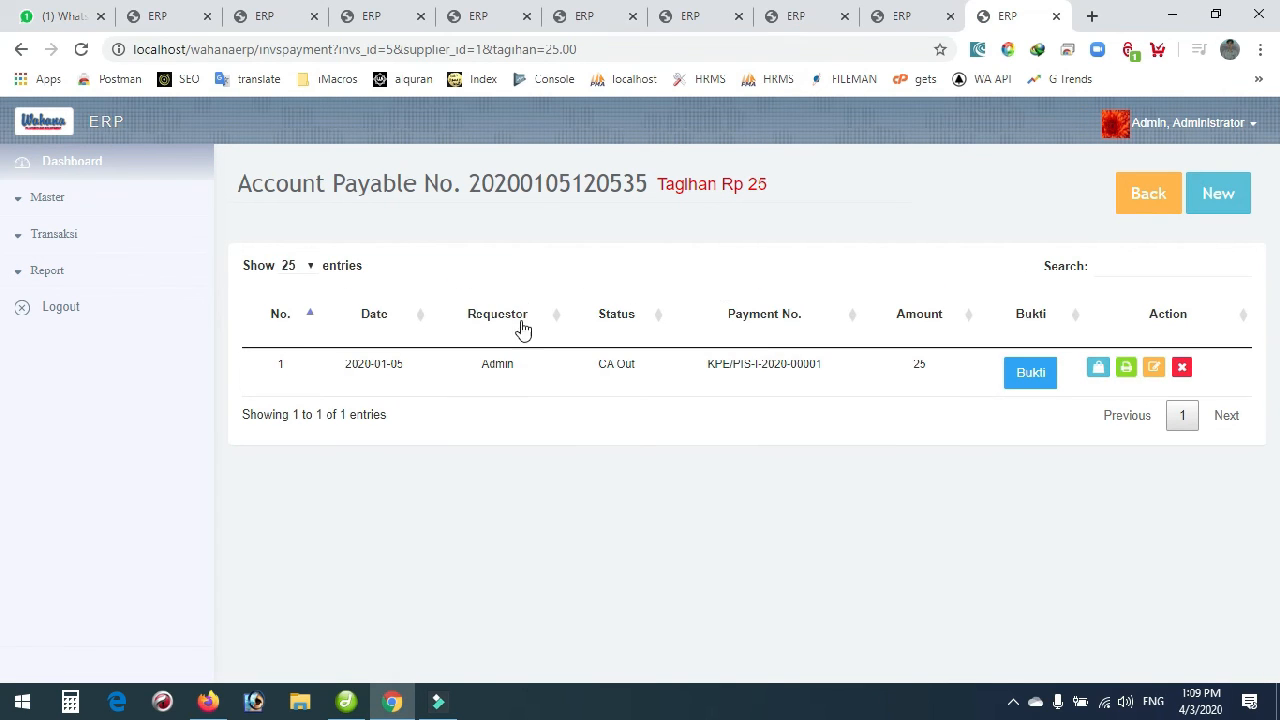
{"action": "left_click", "coordinate": [1097, 369]}
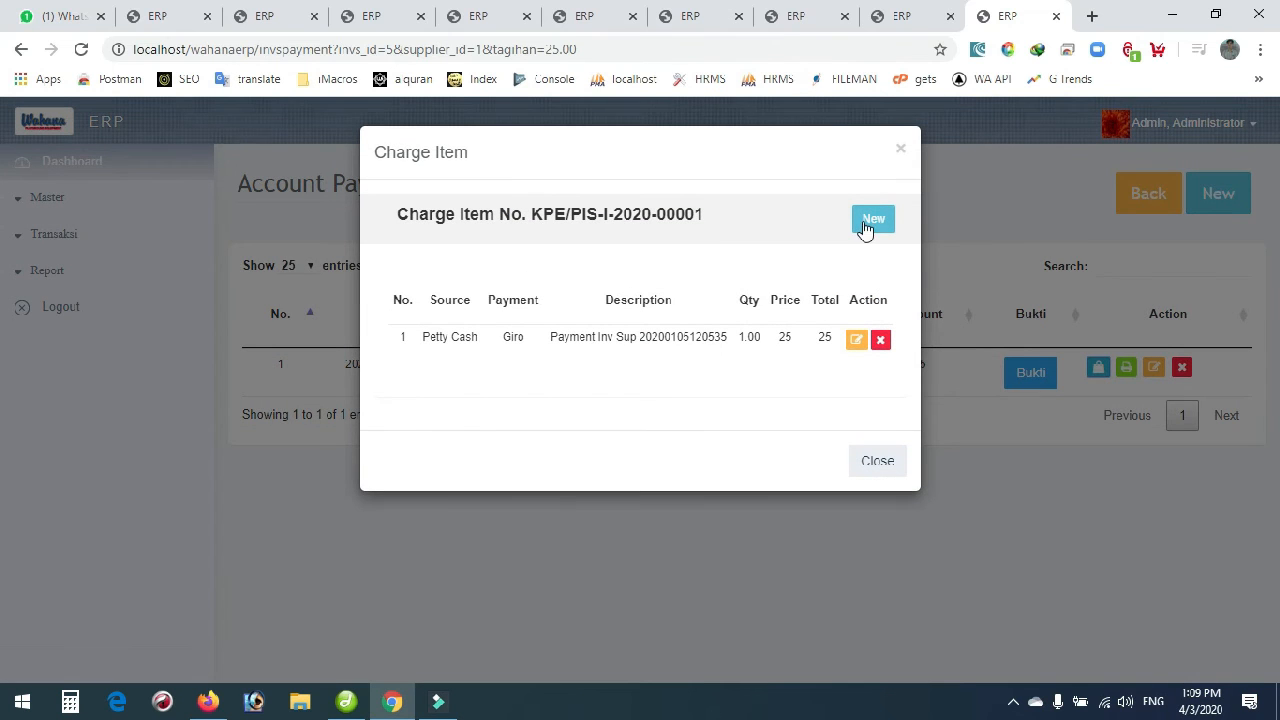
{"action": "left_click", "coordinate": [853, 343]}
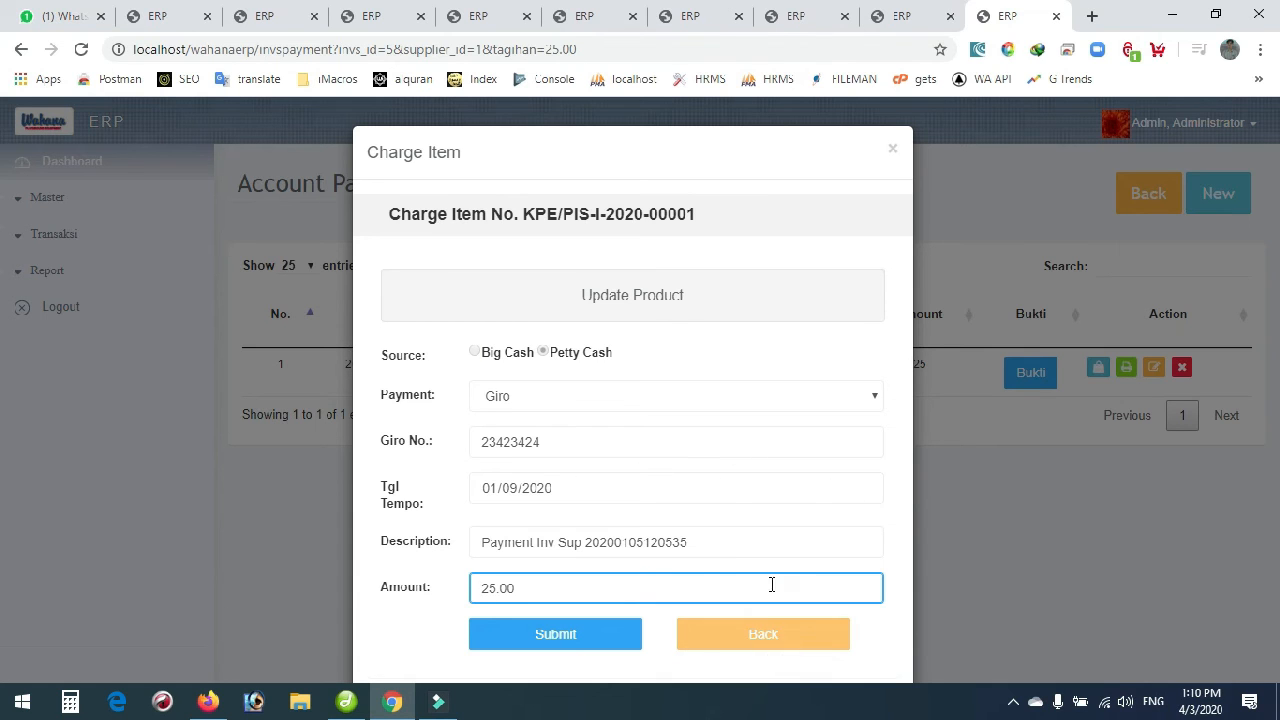
{"action": "left_click", "coordinate": [749, 634]}
{"action": "left_click", "coordinate": [877, 463]}
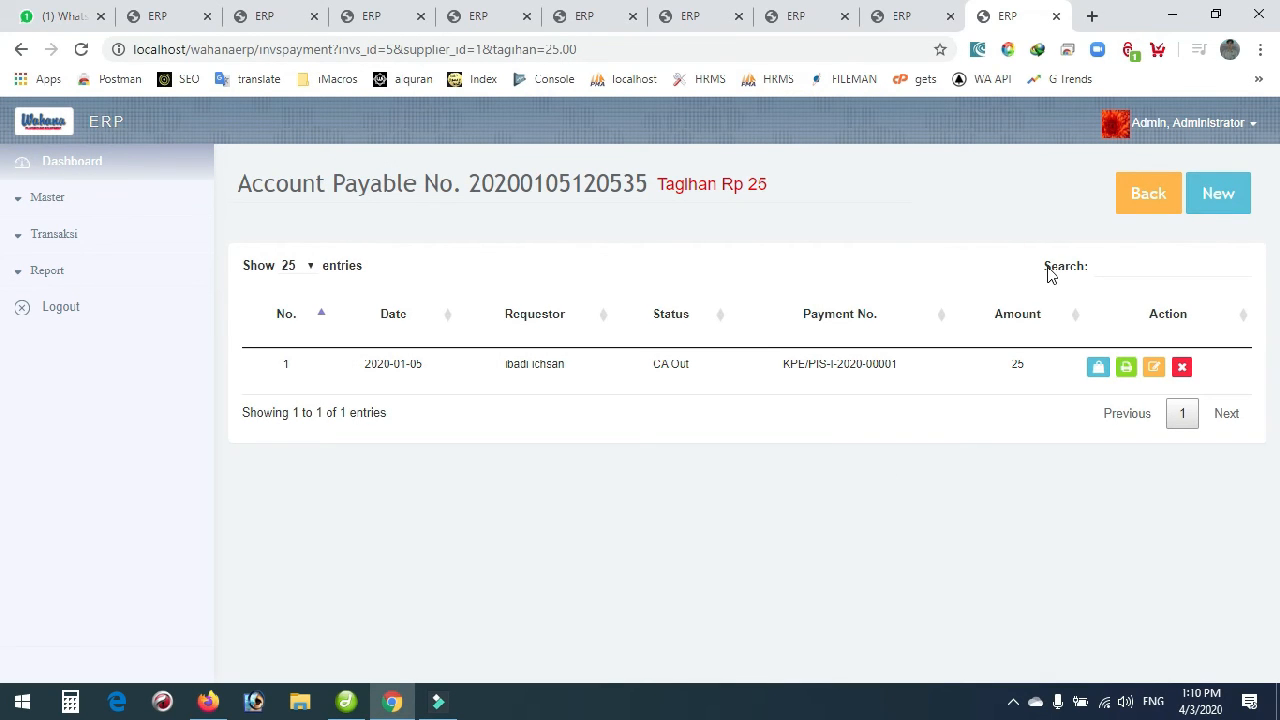
{"action": "left_click", "coordinate": [1129, 372]}
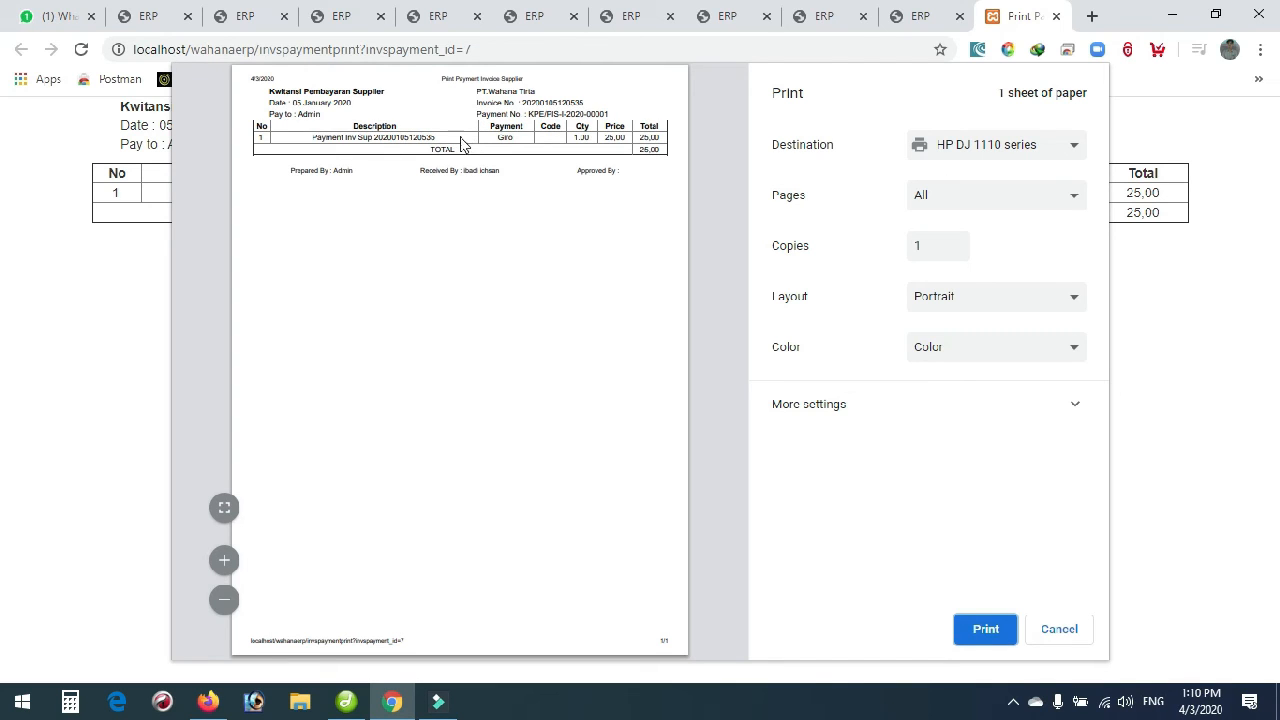
{"action": "left_click", "coordinate": [1074, 632]}
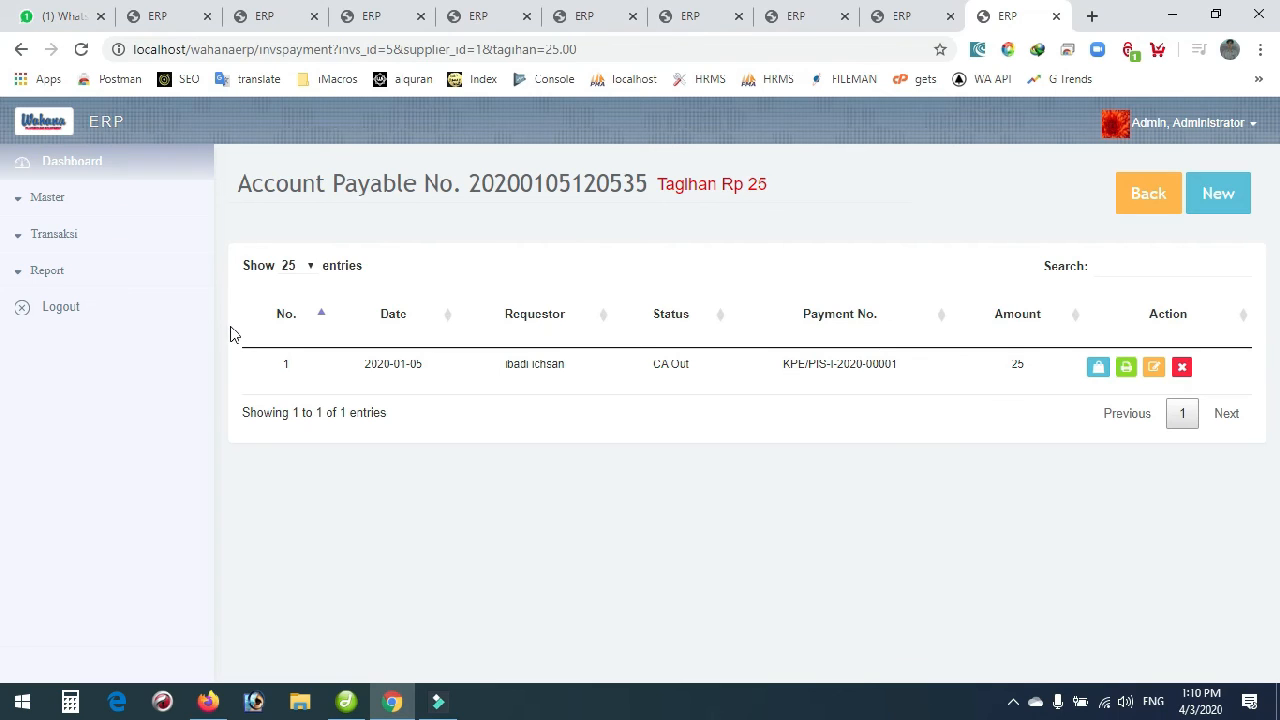
Start a new $5 payment for customer invoice KPE/INV-IV-2020-00011 from the invoice list.
{"action": "left_click", "coordinate": [50, 240]}
{"action": "scroll", "coordinate": [58, 405], "scroll_direction": "down", "scroll_amount": 2}
{"action": "left_click", "coordinate": [88, 400]}
{"action": "left_click", "coordinate": [97, 553]}
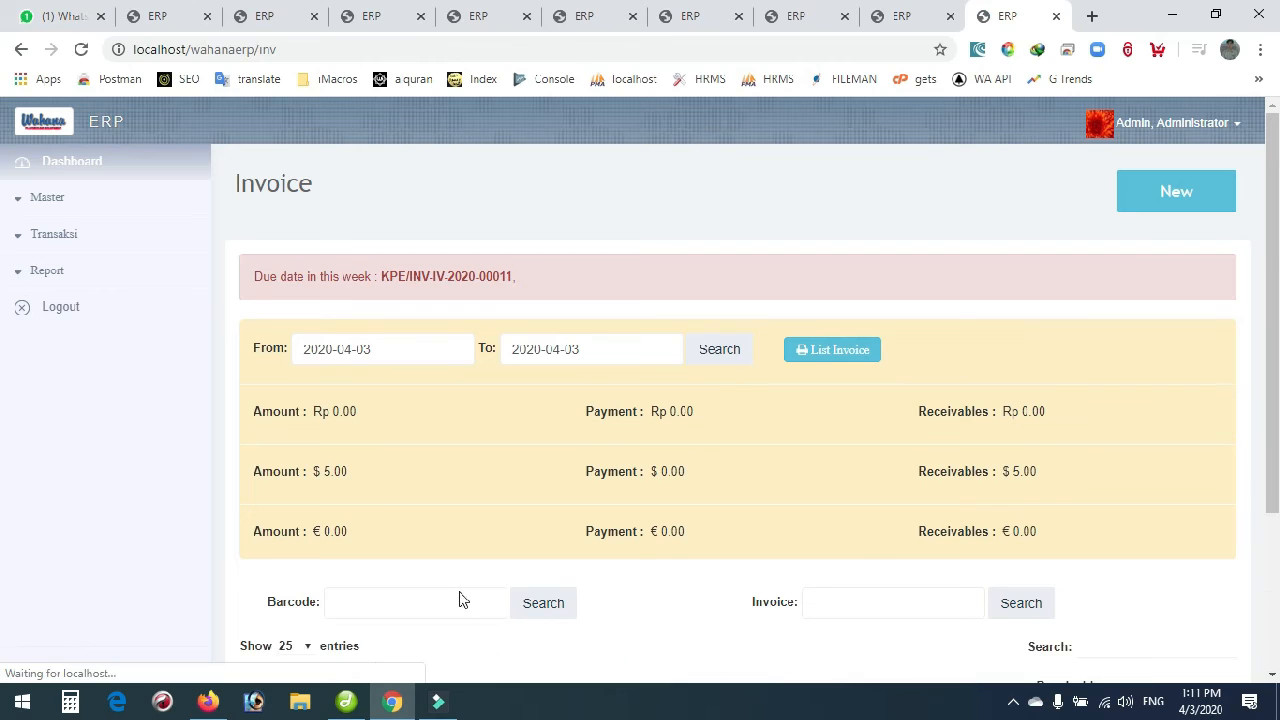
{"action": "scroll", "coordinate": [549, 600], "scroll_direction": "down", "scroll_amount": 3}
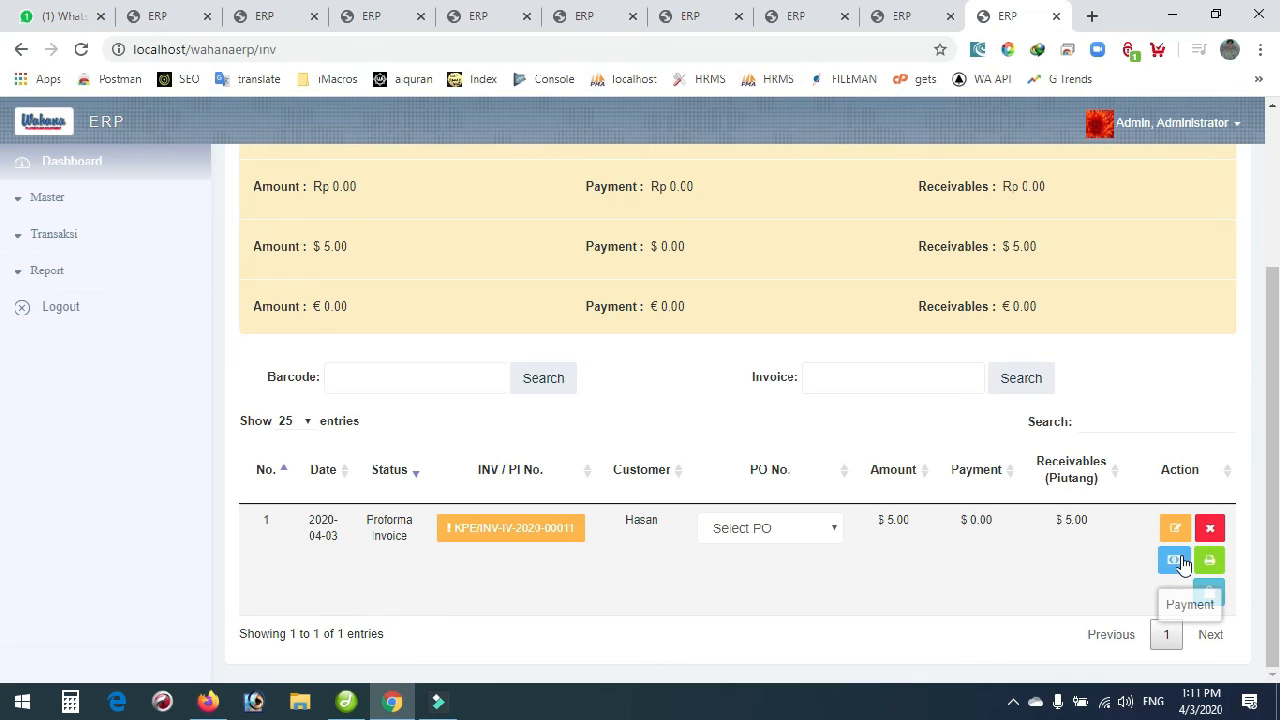
{"action": "left_click", "coordinate": [1177, 562]}
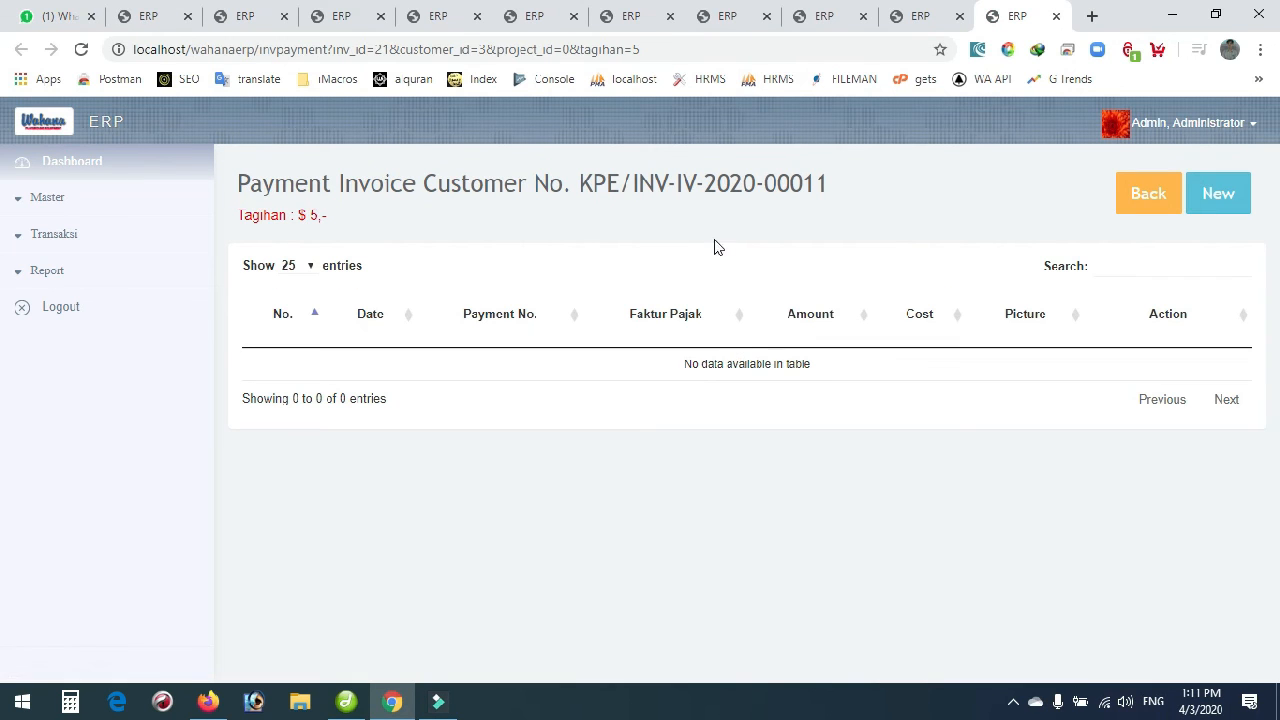
{"action": "left_click", "coordinate": [1208, 206]}
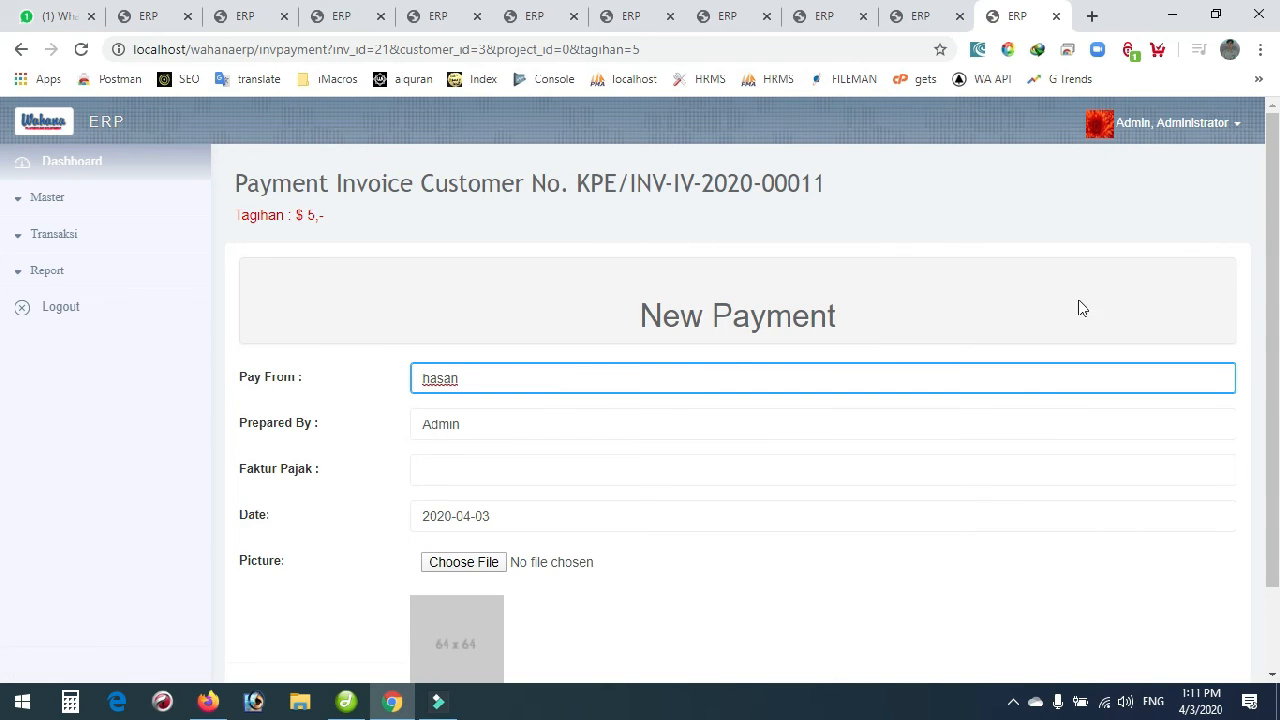
Save payment KPE/PIC-IV-2020-00003 with the prefilled Pay From and open its payment lines.
{"action": "scroll", "coordinate": [620, 408], "scroll_direction": "down", "scroll_amount": 1}
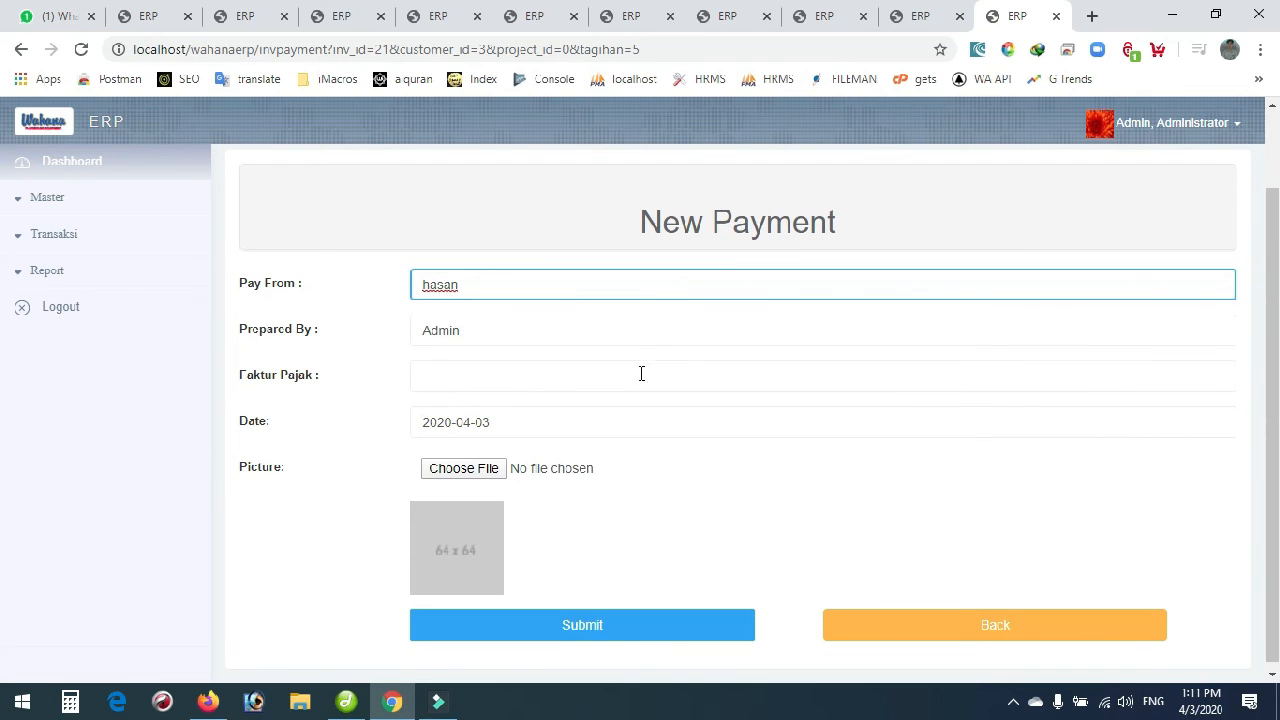
{"action": "left_click", "coordinate": [628, 635]}
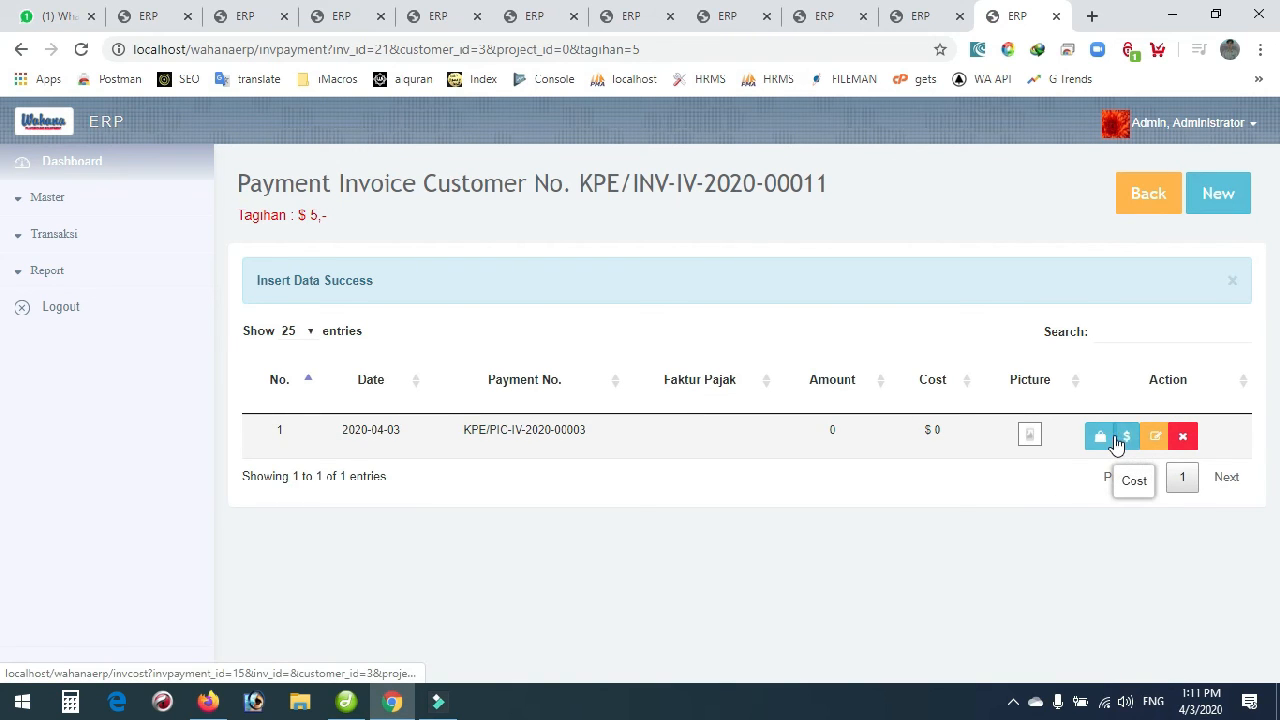
{"action": "left_click", "coordinate": [1101, 440]}
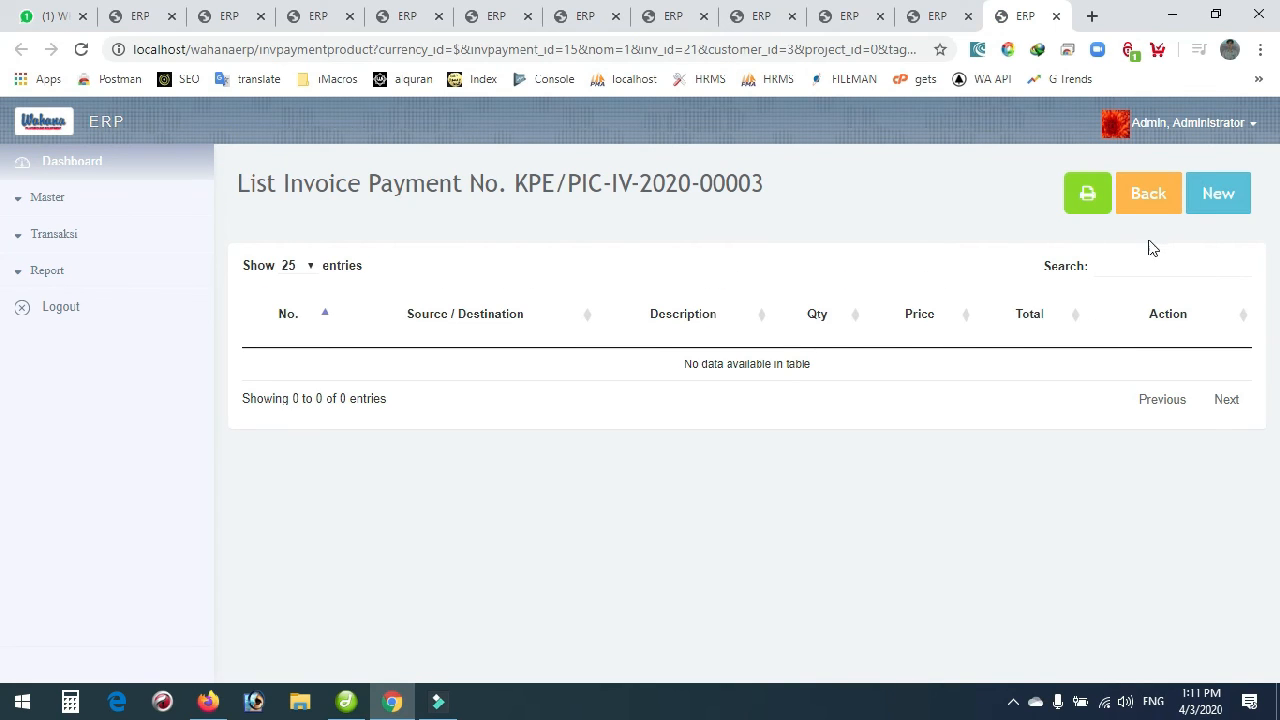
Open a New List line form for KPE/PIC-IV-2020-00003, prefilled with amount 5.
{"action": "left_click", "coordinate": [1207, 211]}
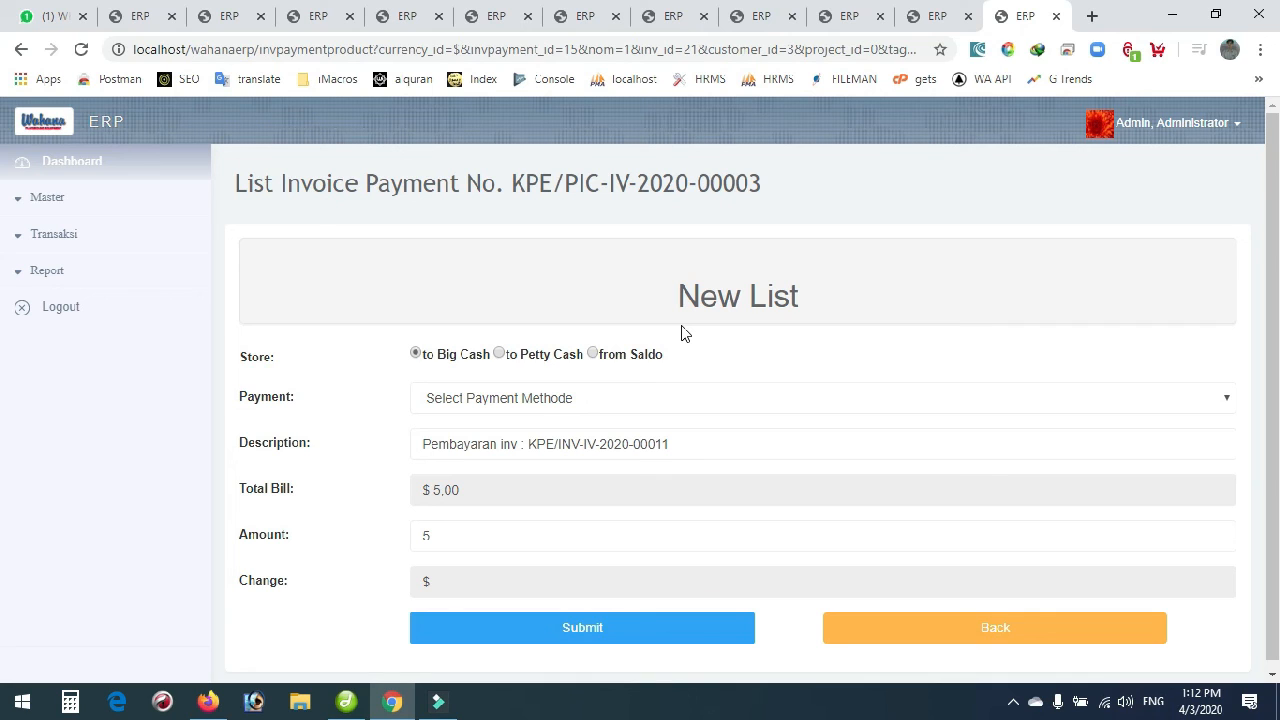
Direct the payment to Big Cash with Transfer Bank as the payment method.
{"action": "left_click", "coordinate": [593, 354]}
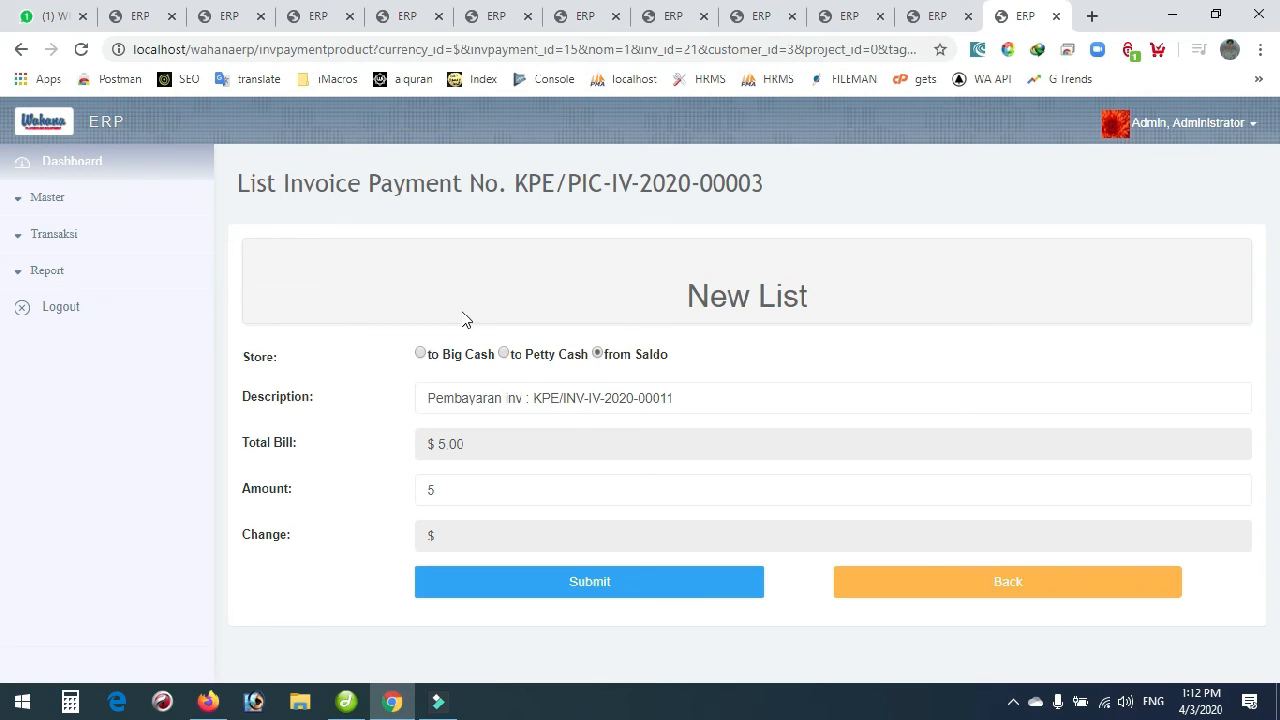
{"action": "left_click", "coordinate": [423, 353]}
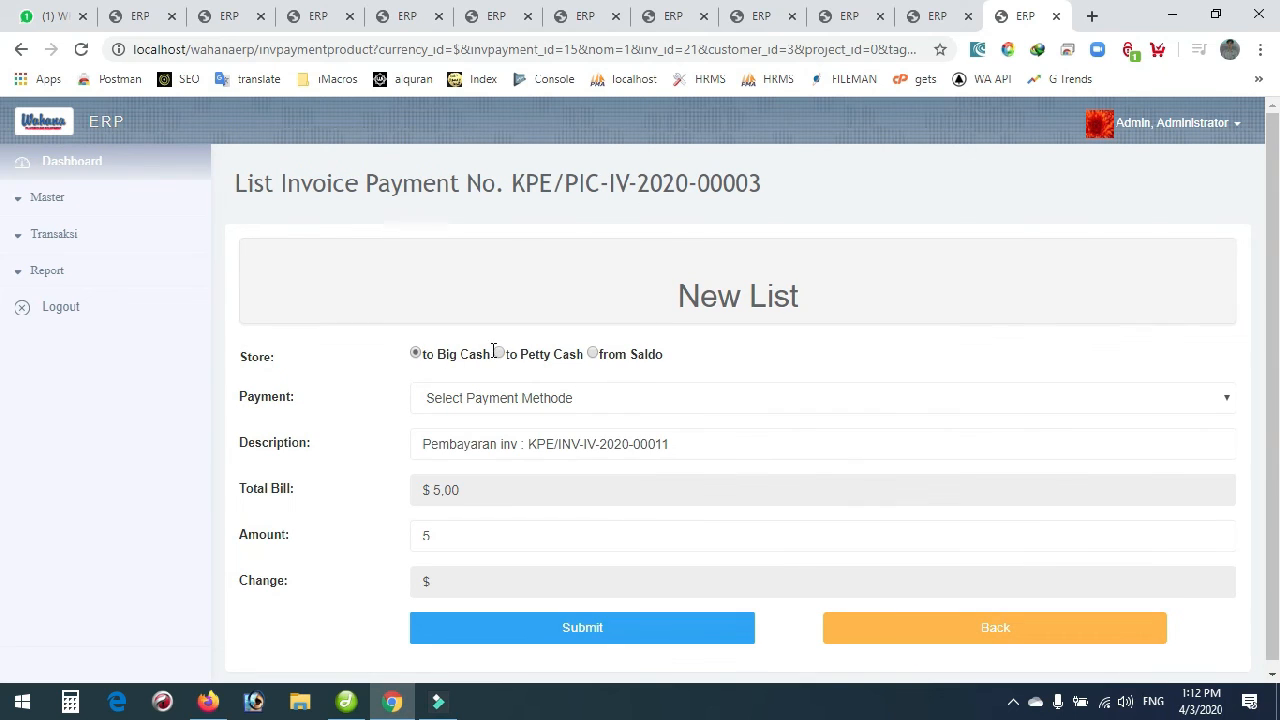
{"action": "left_click", "coordinate": [416, 355]}
{"action": "left_click", "coordinate": [514, 400]}
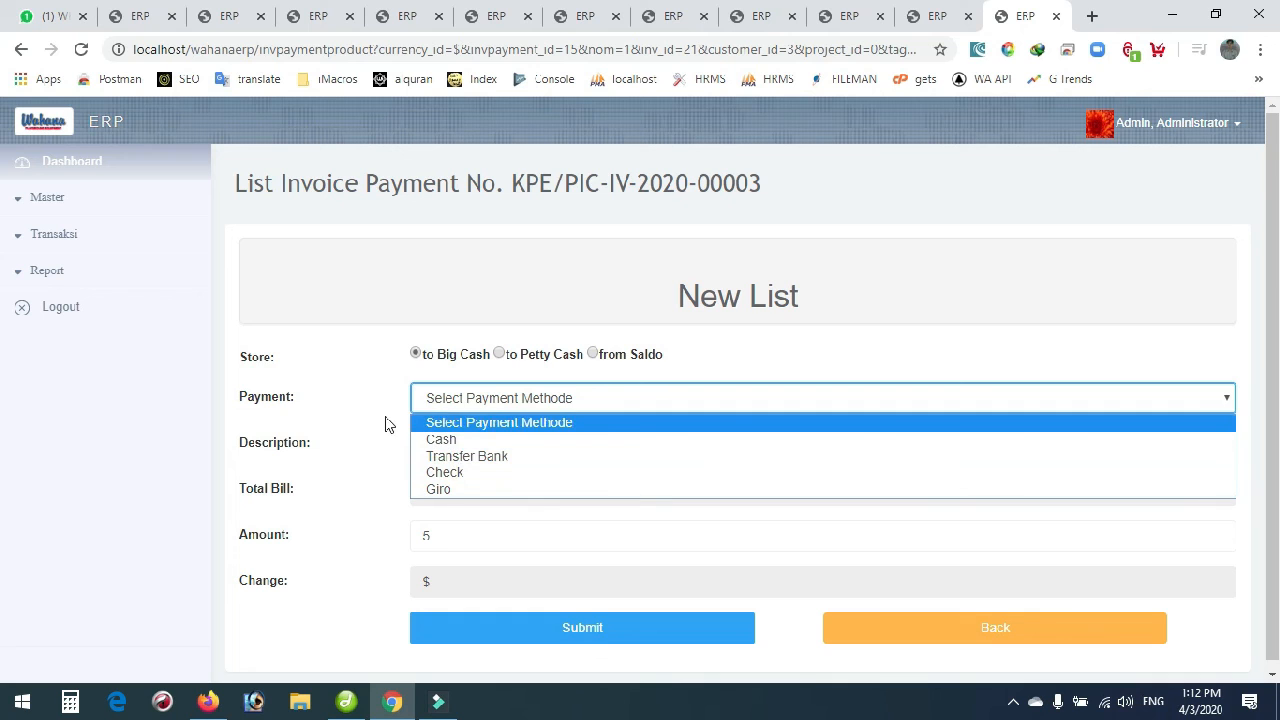
{"action": "left_click", "coordinate": [440, 456]}
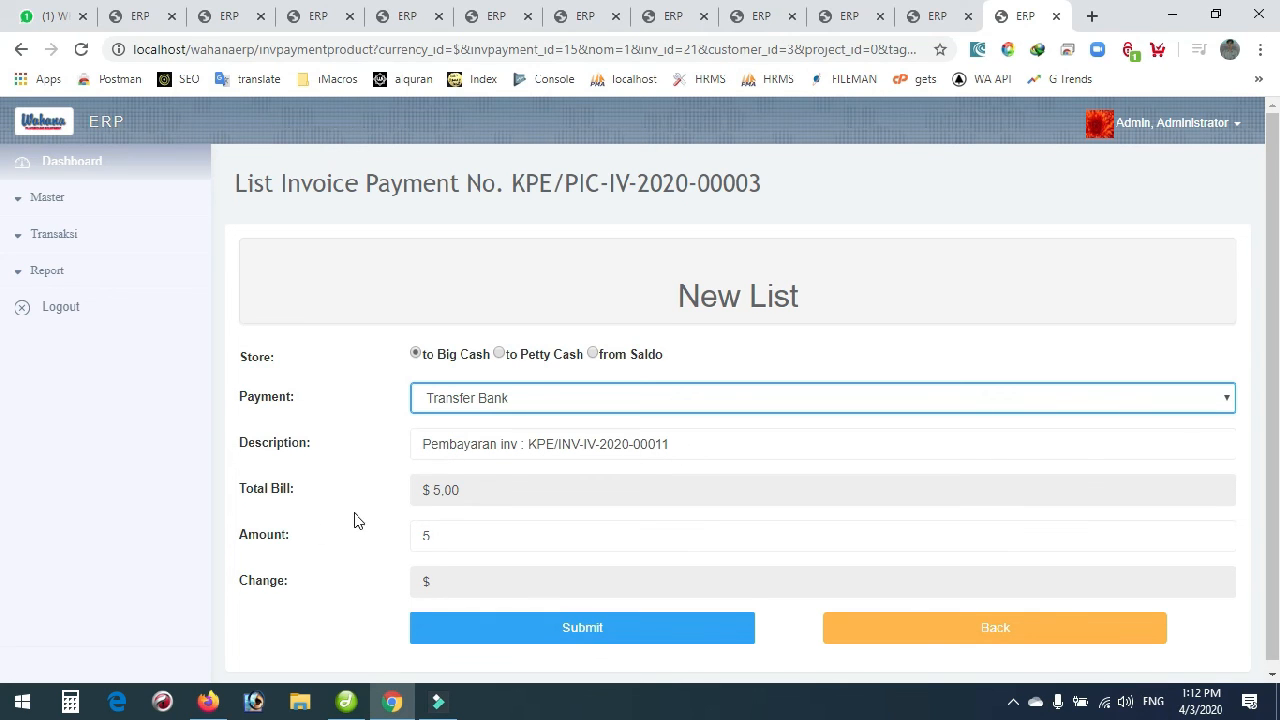
Replace the prefilled amount of 5 with 1 and submit the payment line.
{"action": "scroll", "coordinate": [354, 520], "scroll_direction": "down", "scroll_amount": 1}
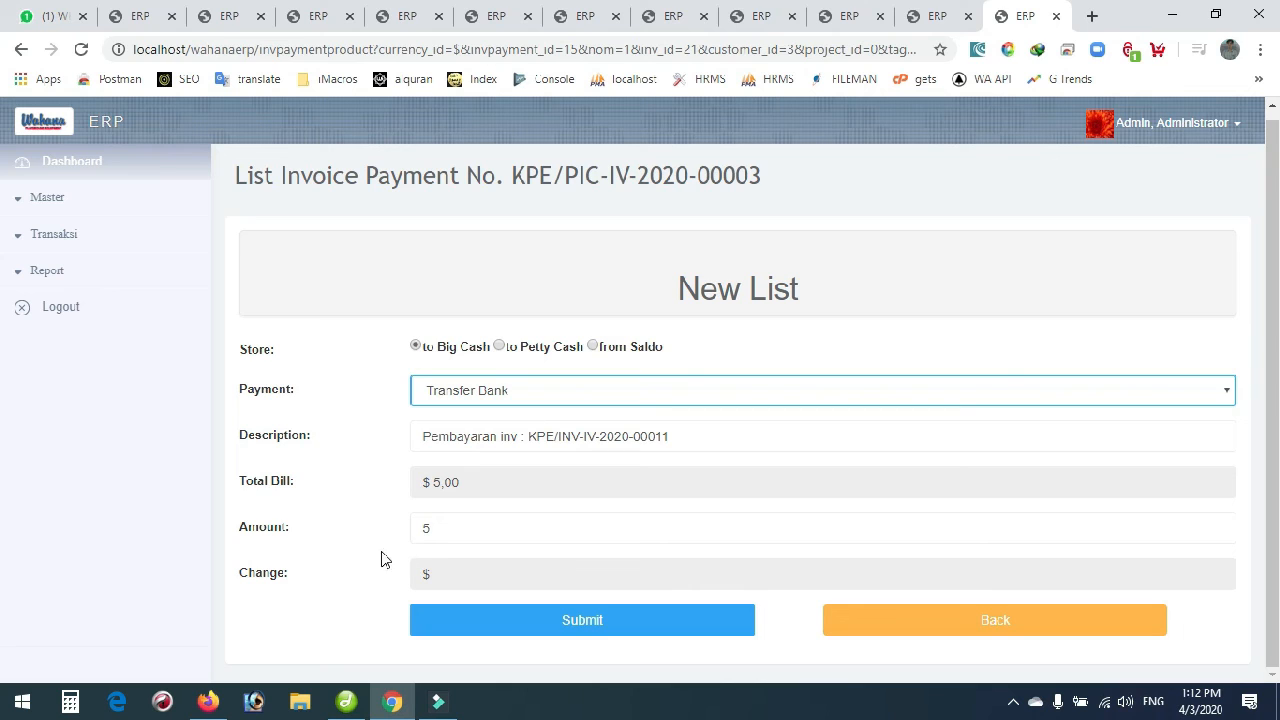
{"action": "left_click", "coordinate": [446, 533]}
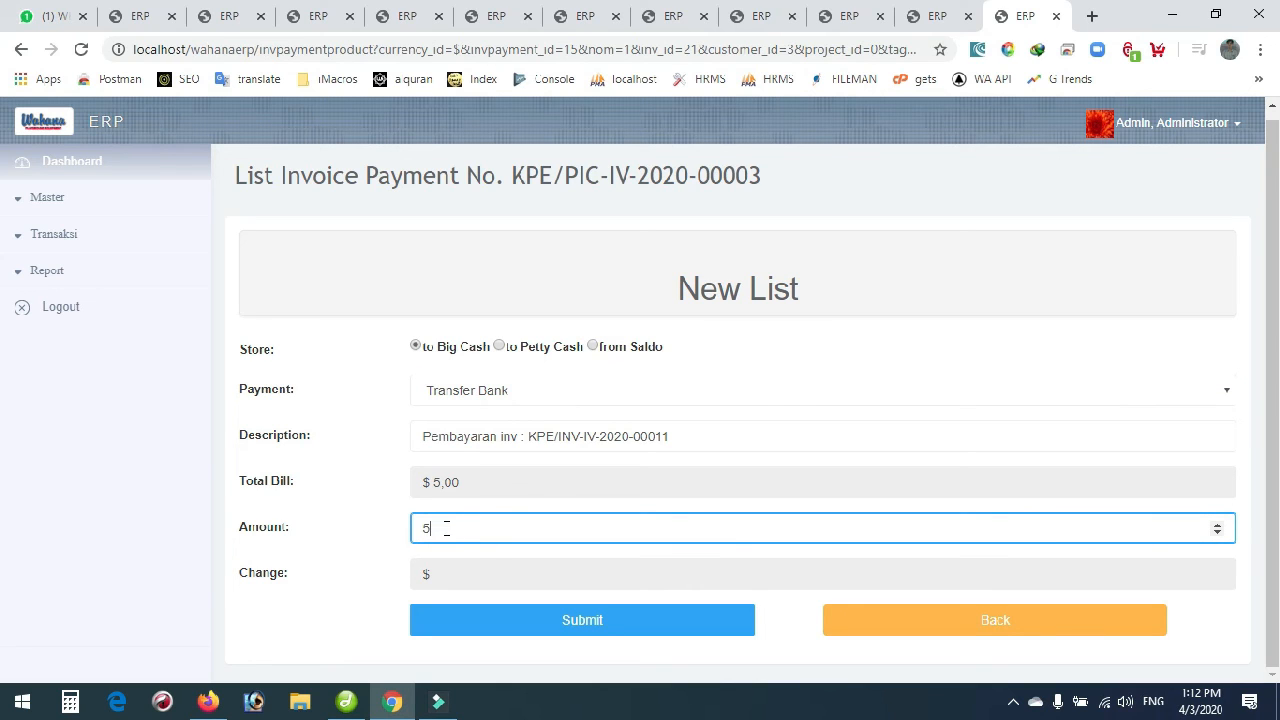
{"action": "left_click_drag", "start_coordinate": [435, 528], "coordinate": [376, 534]}
{"action": "type", "text": "1"}
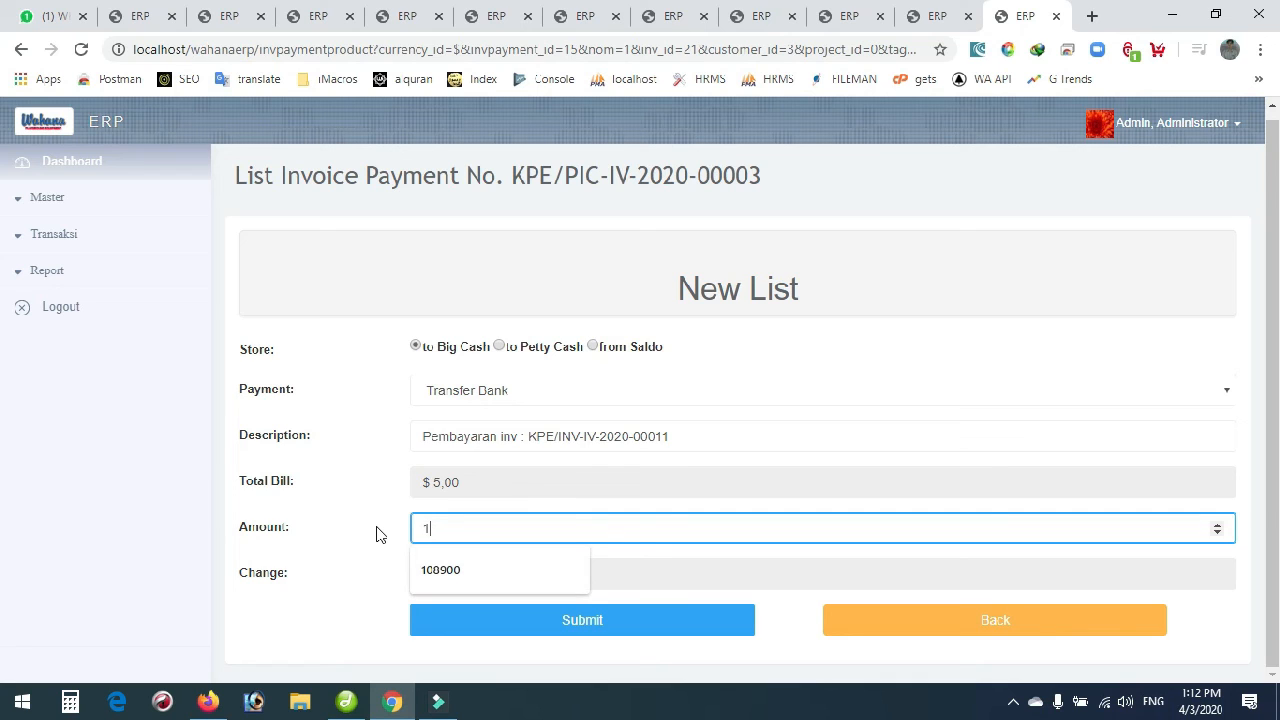
{"action": "left_click", "coordinate": [376, 534]}
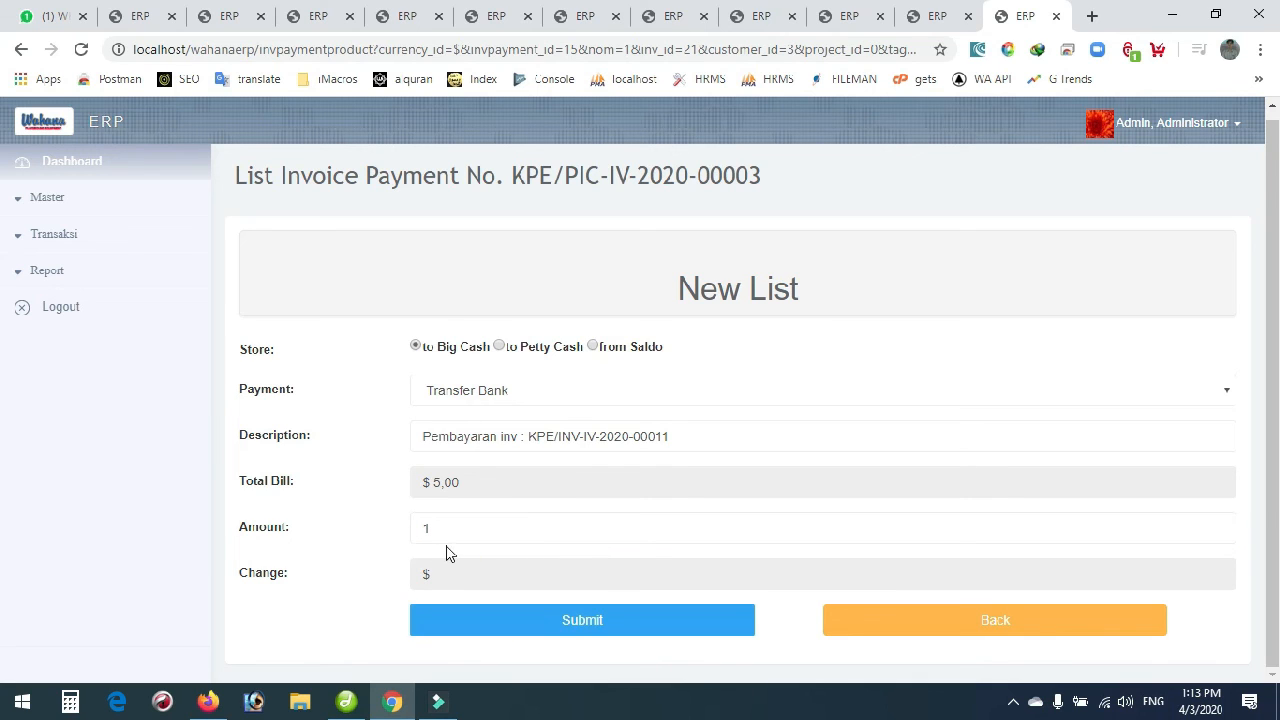
{"action": "left_click", "coordinate": [432, 527]}
{"action": "left_click_drag", "start_coordinate": [432, 527], "coordinate": [414, 521]}
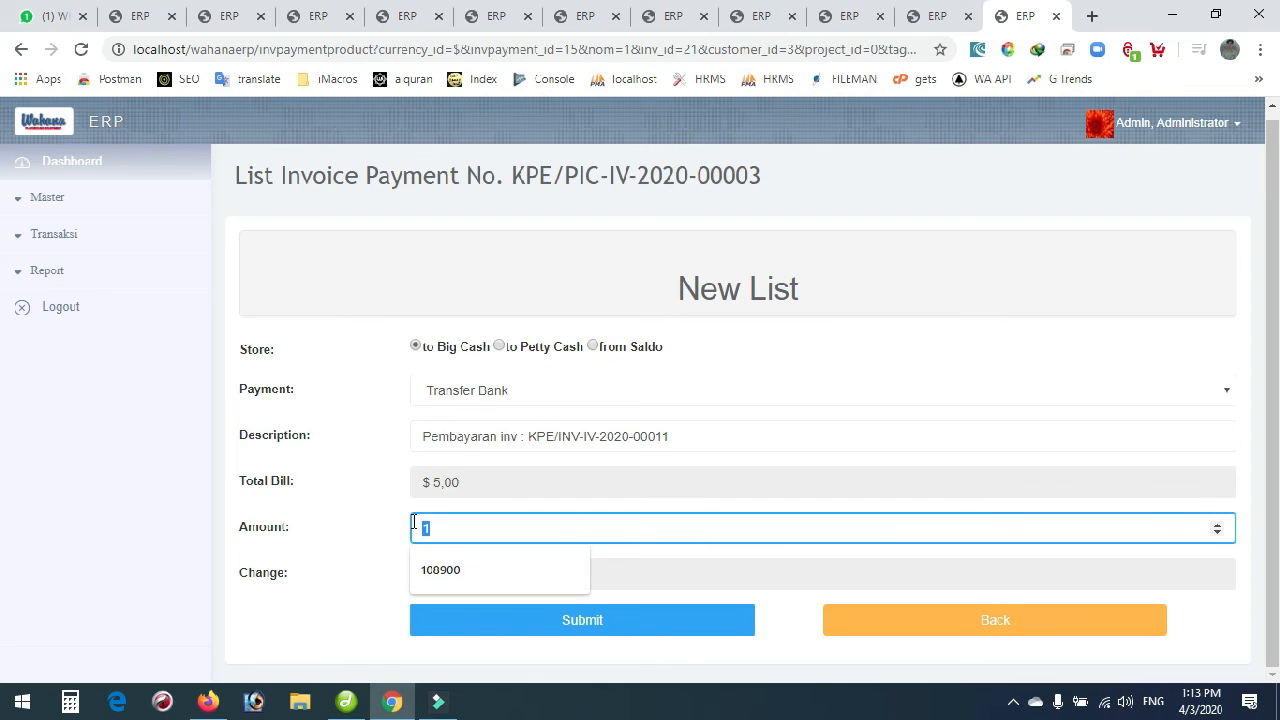
{"action": "type", "text": "6"}
{"action": "left_click", "coordinate": [377, 581]}
{"action": "left_click", "coordinate": [447, 530]}
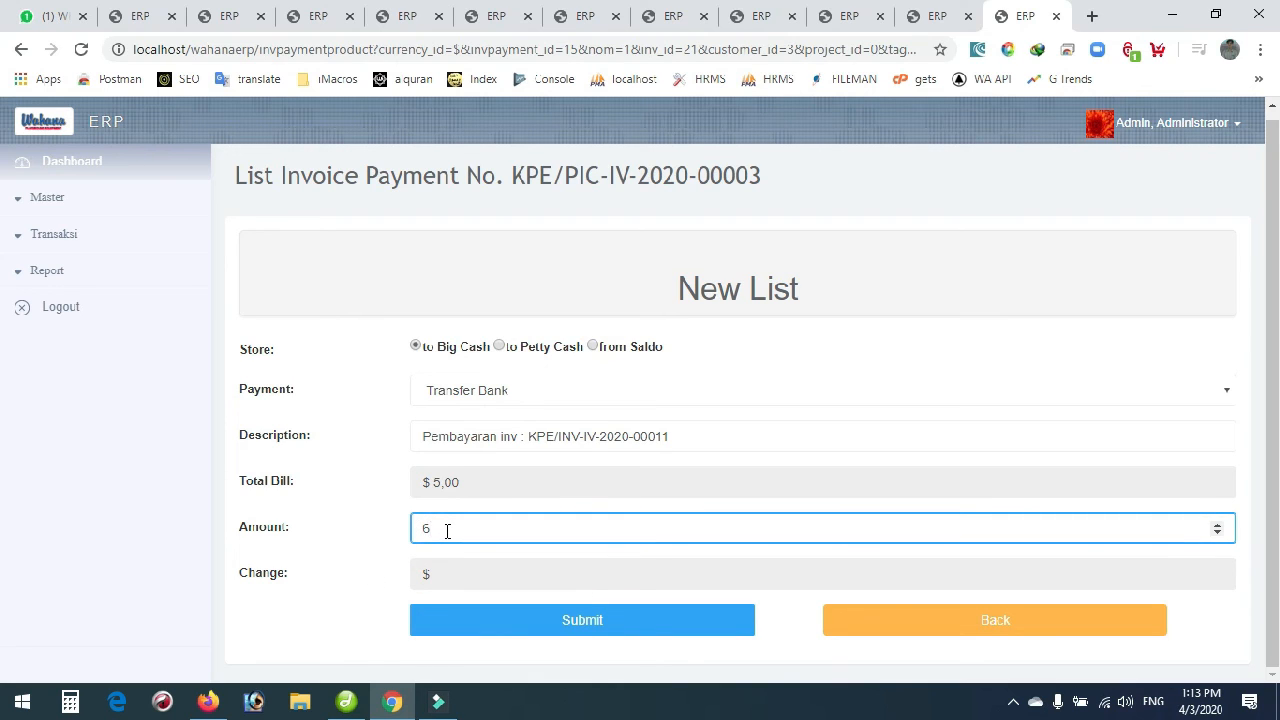
{"action": "key", "text": "BackSpace"}
{"action": "type", "text": "1"}
{"action": "left_click", "coordinate": [351, 557]}
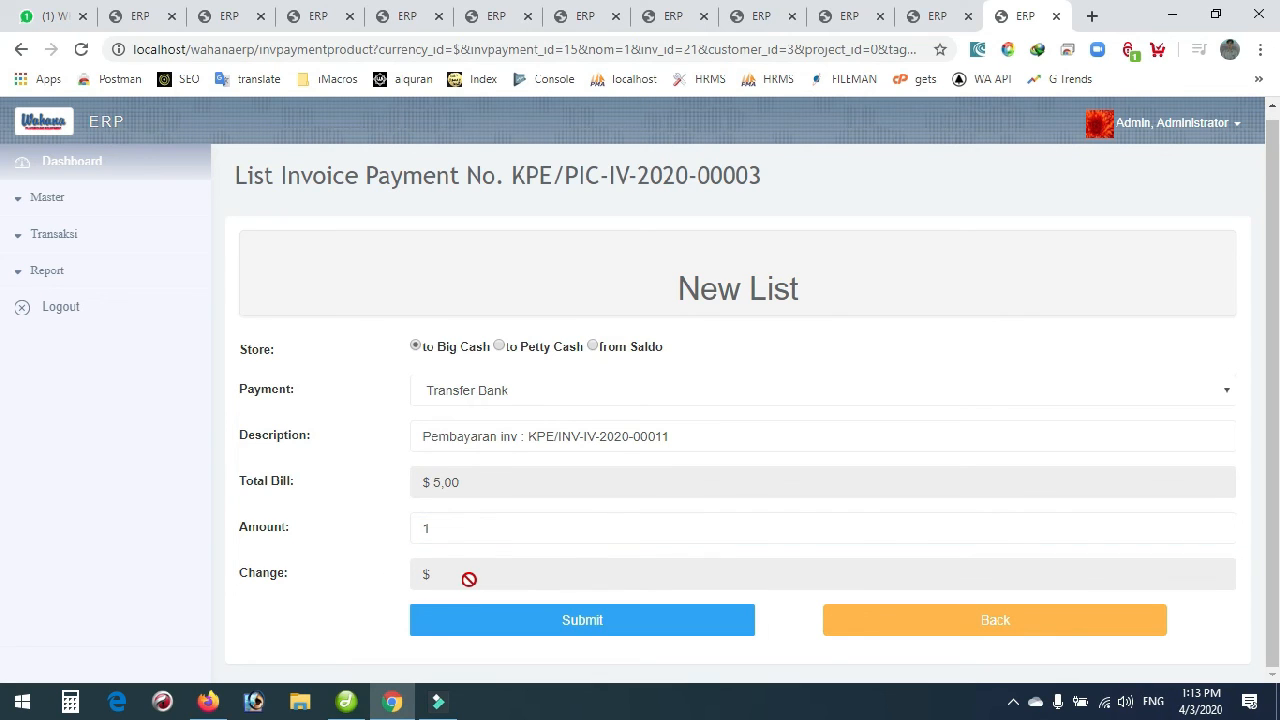
{"action": "left_click", "coordinate": [558, 623]}
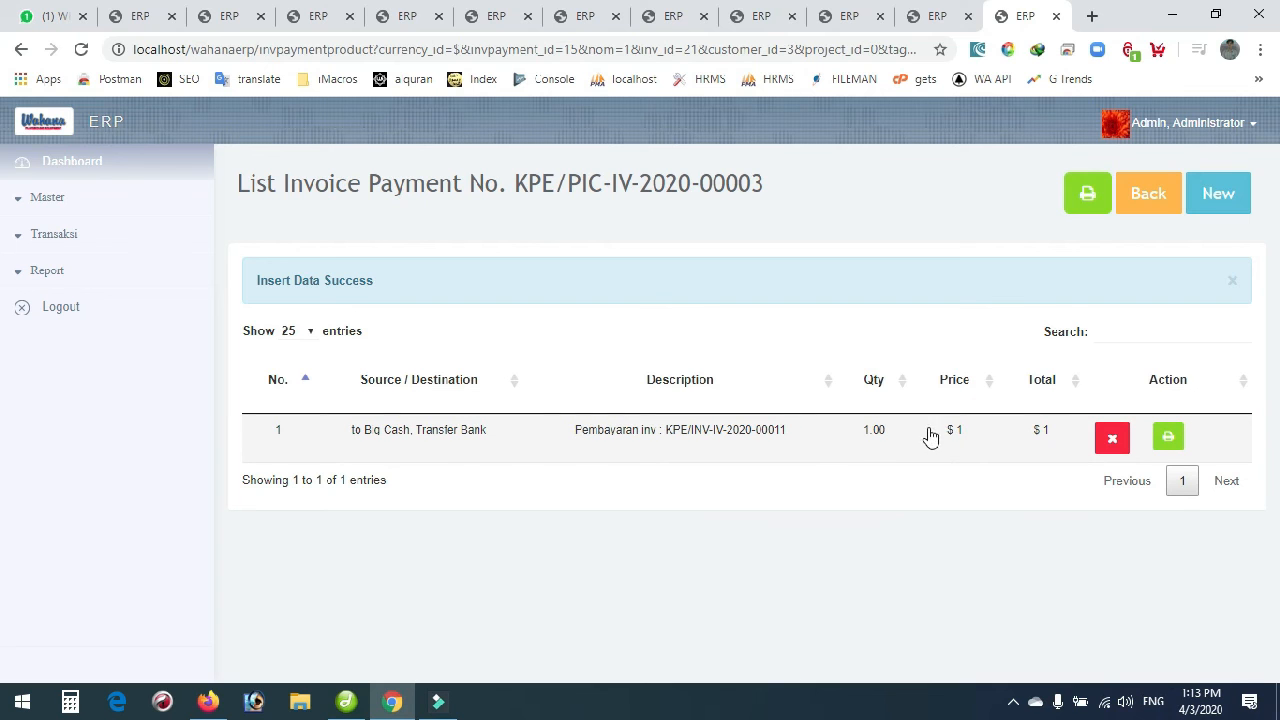
Go back to the invoice's payment list and highlight the outstanding amount of 4.
{"action": "left_click", "coordinate": [1148, 194]}
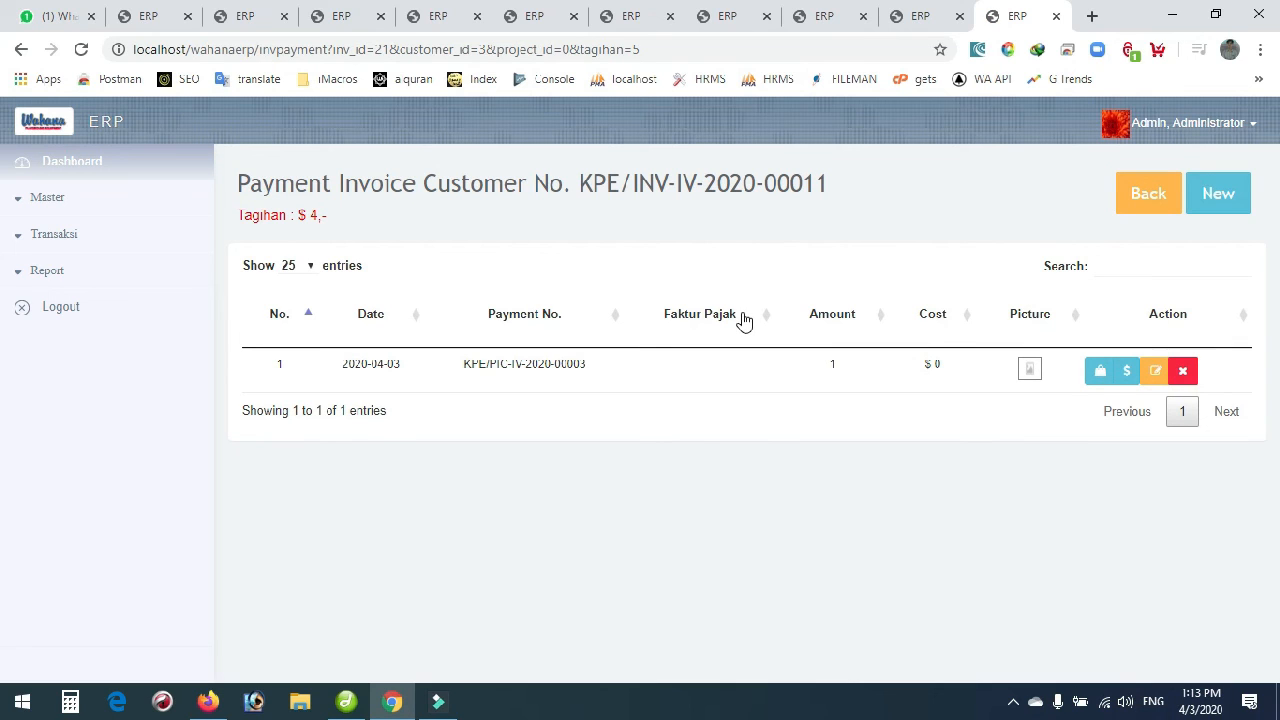
{"action": "left_click_drag", "start_coordinate": [310, 215], "coordinate": [322, 215]}
{"action": "left_click", "coordinate": [316, 219]}
{"action": "double_click", "coordinate": [315, 215]}
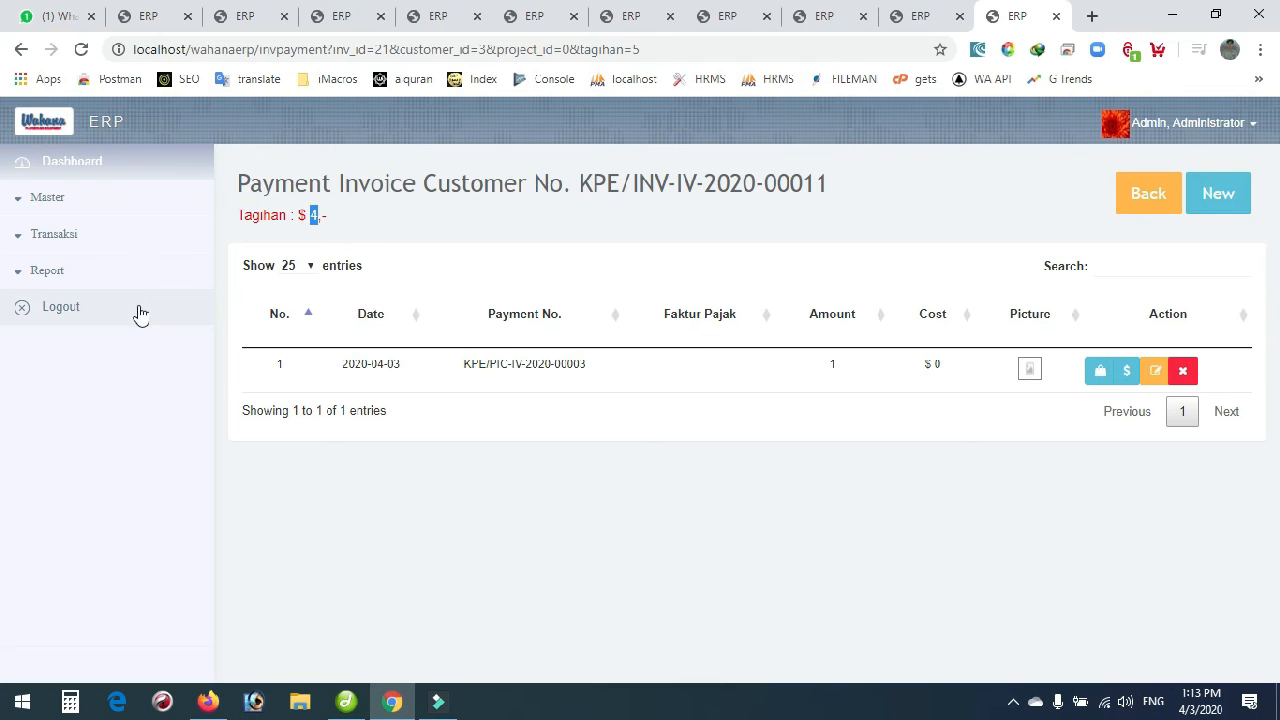
Expand Report in the sidebar and scroll through its report items.
{"action": "left_click", "coordinate": [50, 277]}
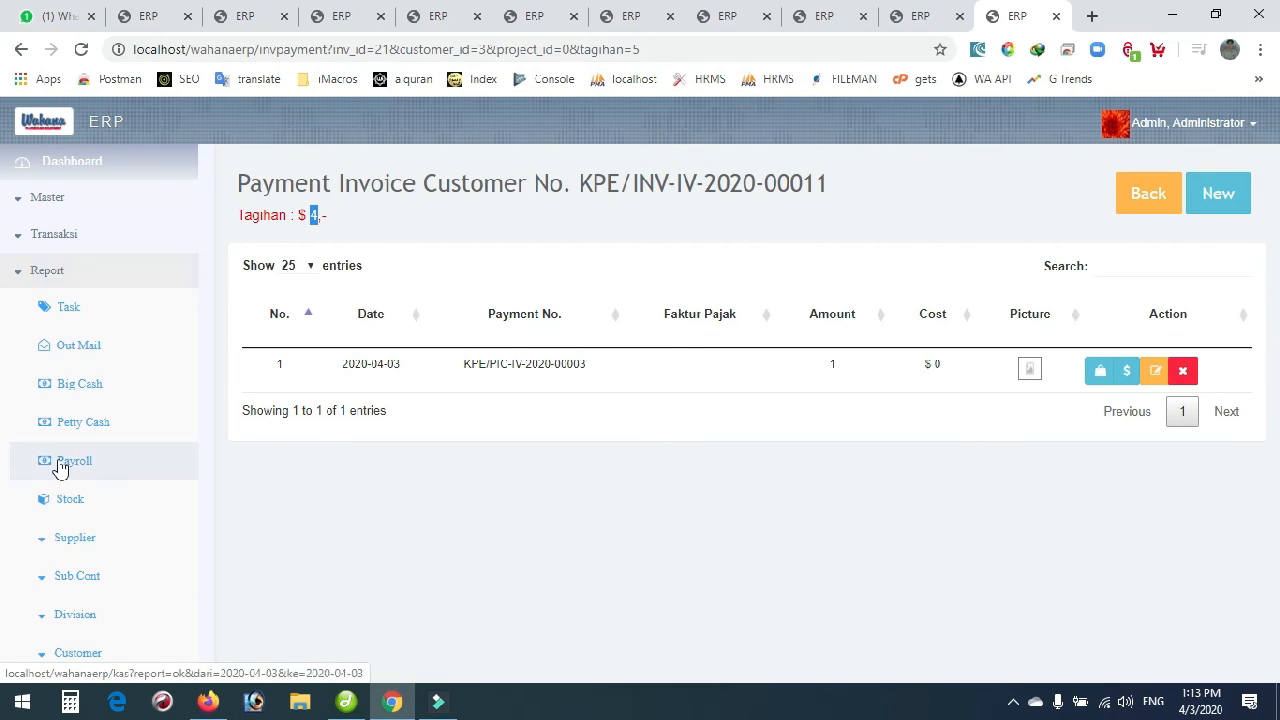
{"action": "scroll", "coordinate": [60, 467], "scroll_direction": "down", "scroll_amount": 3}
{"action": "scroll", "coordinate": [60, 467], "scroll_direction": "down", "scroll_amount": 1}
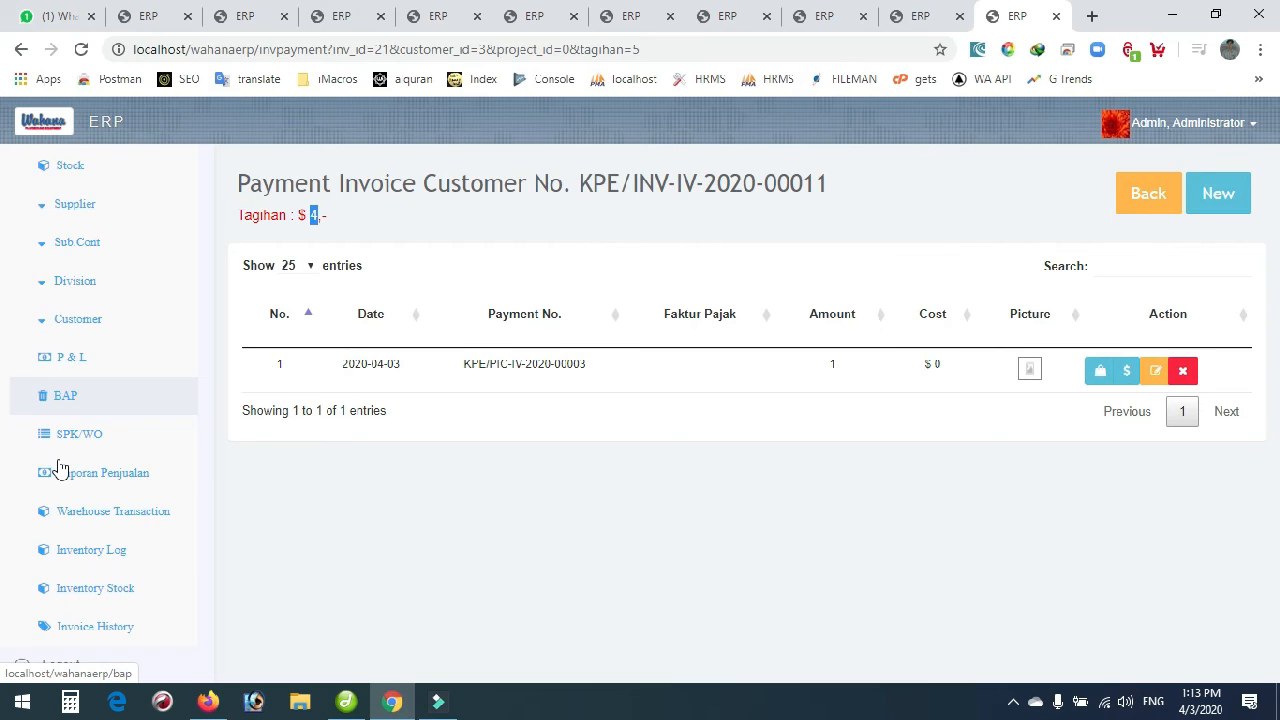
{"action": "scroll", "coordinate": [60, 467], "scroll_direction": "up", "scroll_amount": 6}
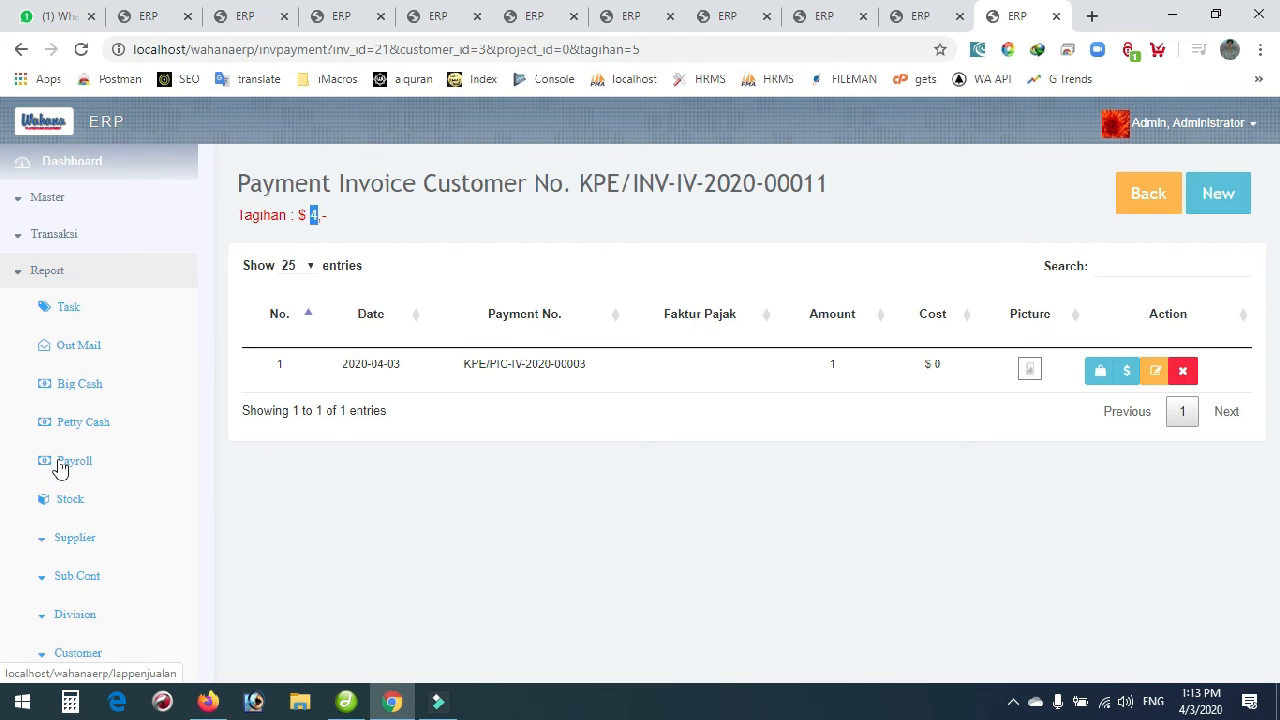